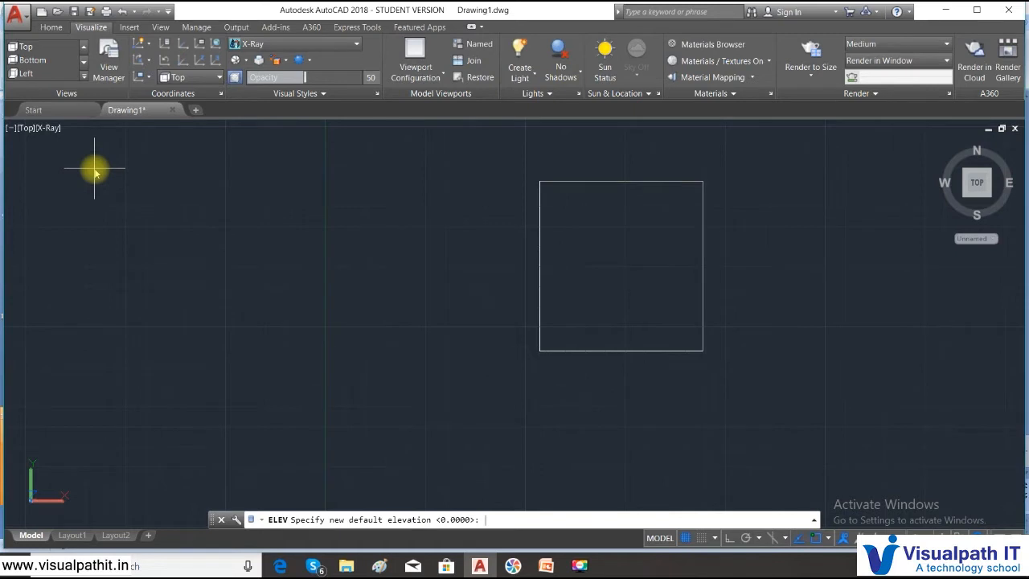
- Set the drawing's insertion scale units to Unitless and accept the photometric lighting warning
key(Escape)
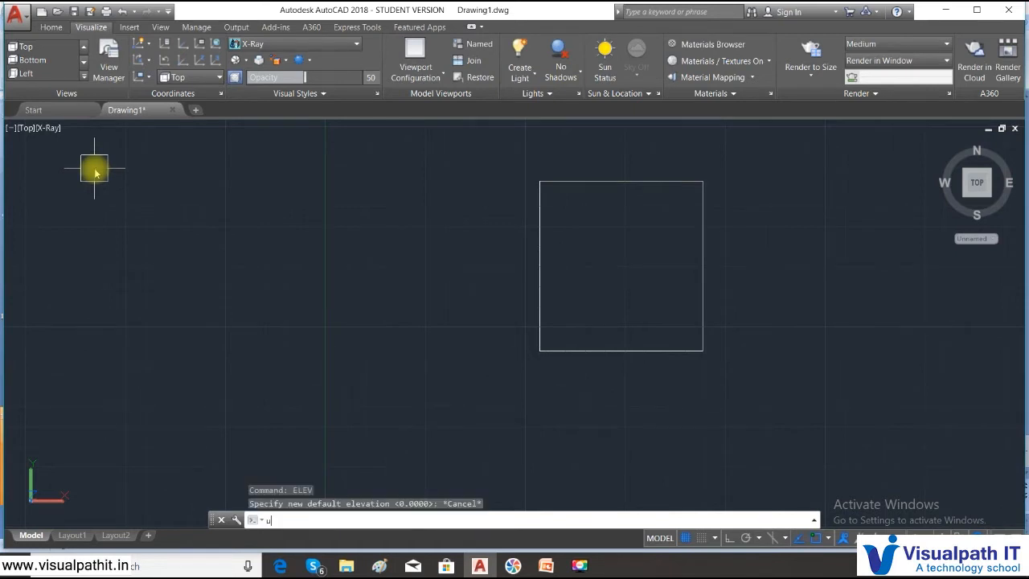
text(un)
key(Return)
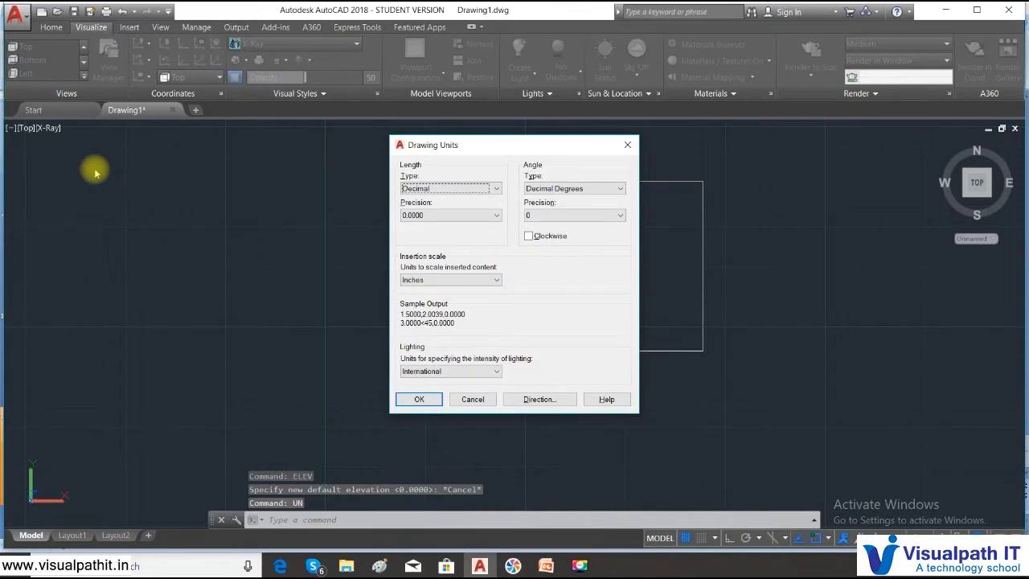
click(452, 282)
scroll(452, 287, up, 2)
click(448, 288)
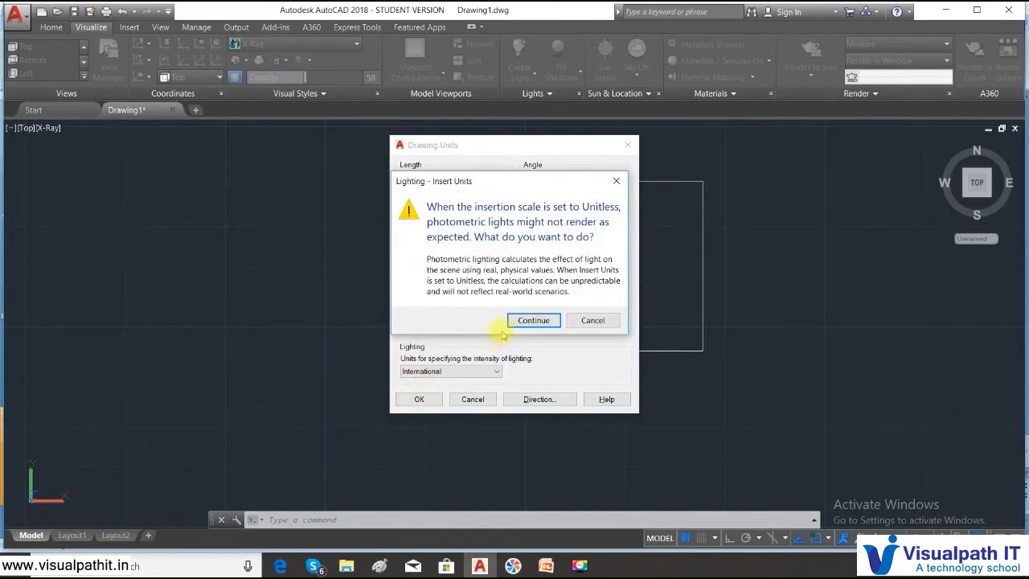
click(531, 321)
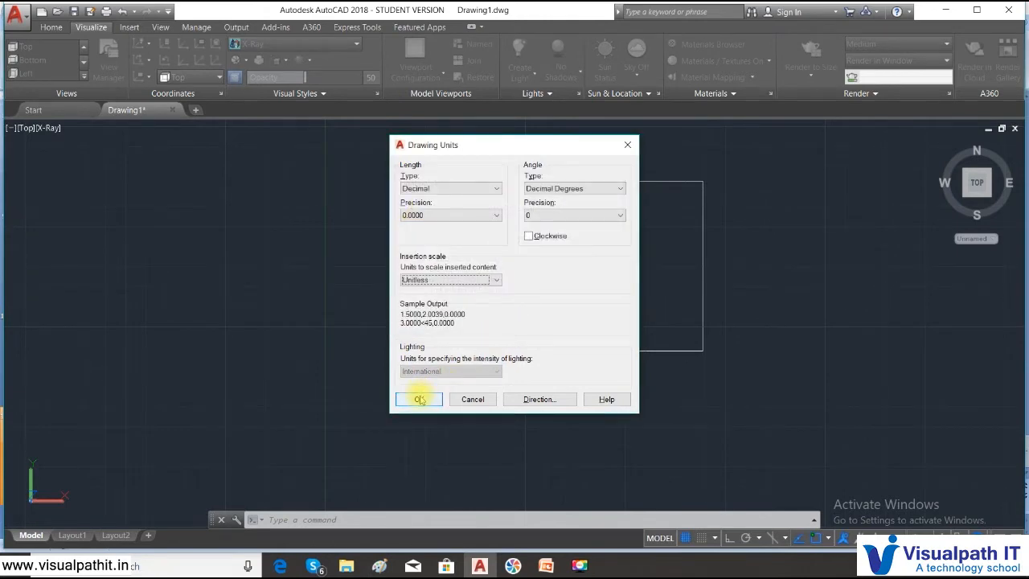
click(420, 399)
- Set the default elevation for new objects to 10 with ELEV, keeping the default thickness at 0
click(294, 522)
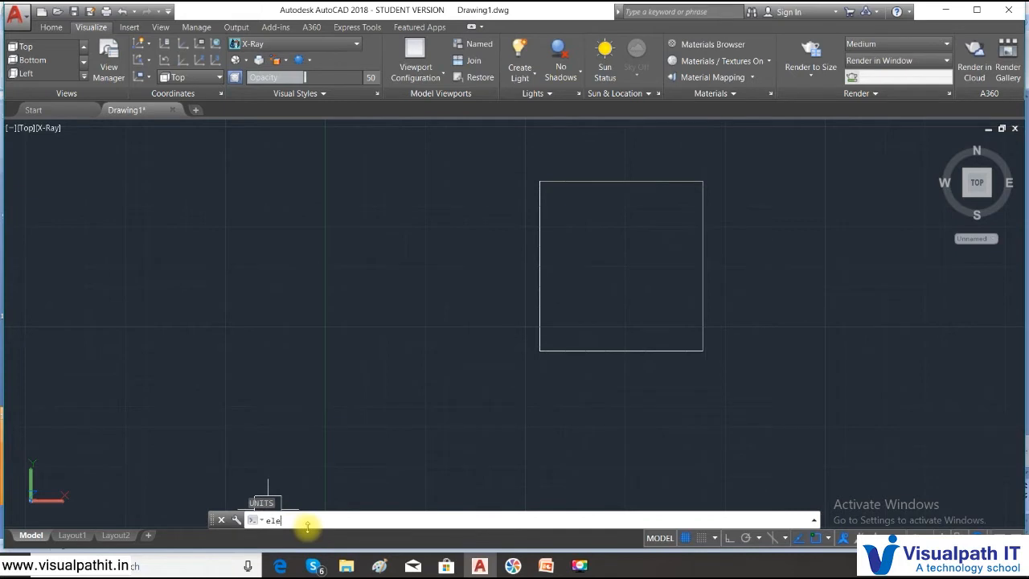
text(elev)
key(Return)
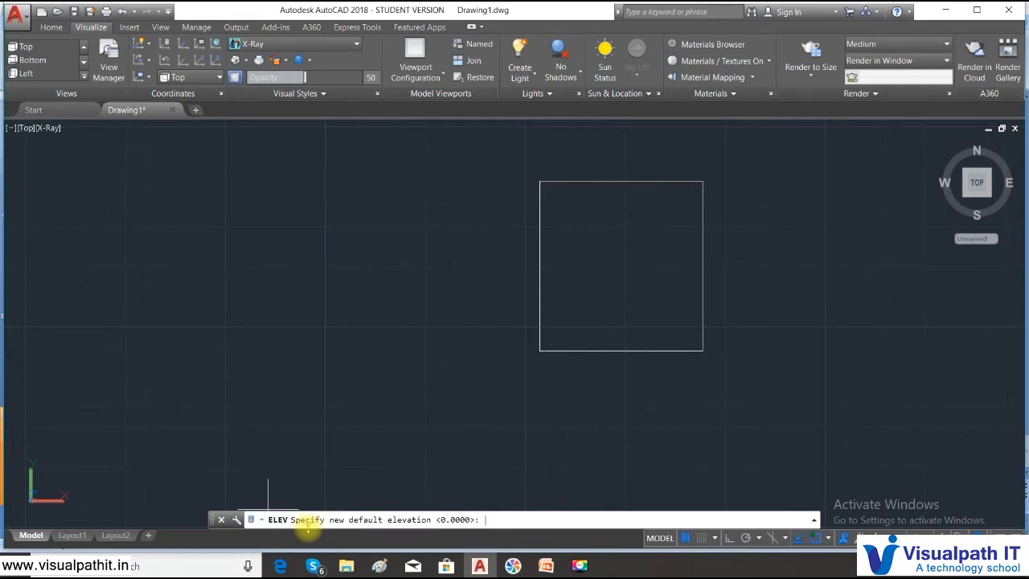
key(Return)
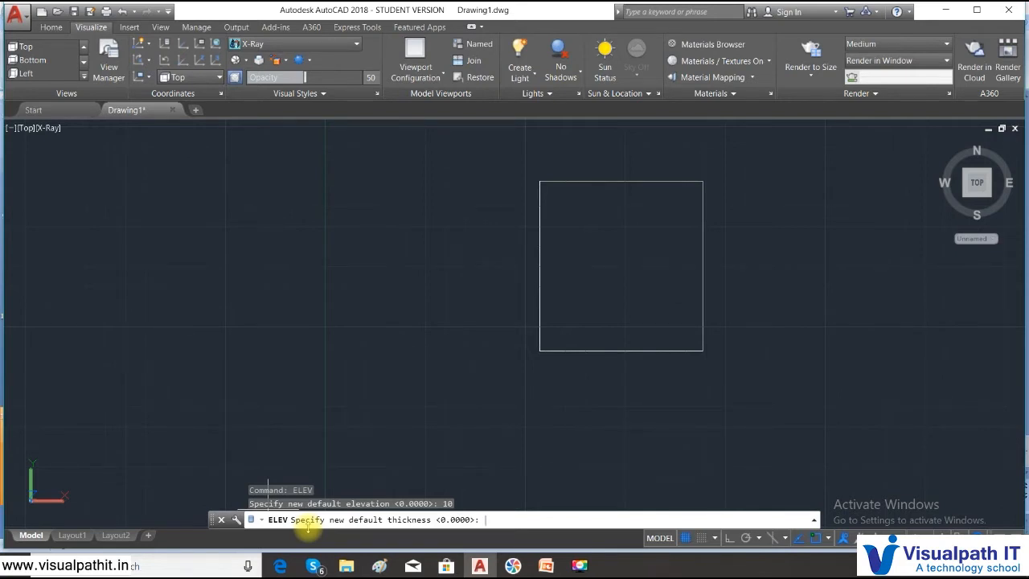
key(Return)
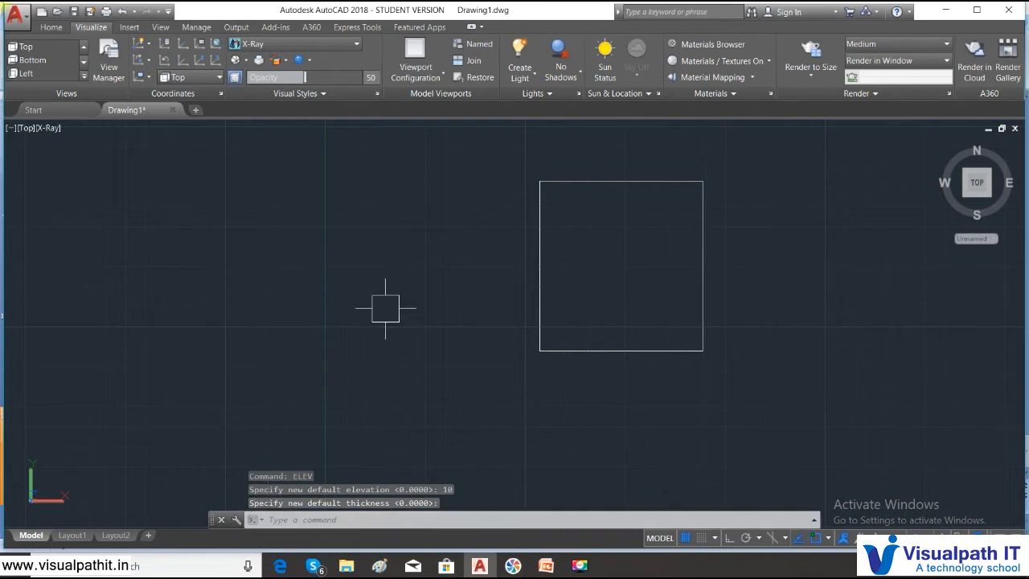
- Draw a rectangle over the existing square, from its upper-left corner to its lower-right corner
text(rec)
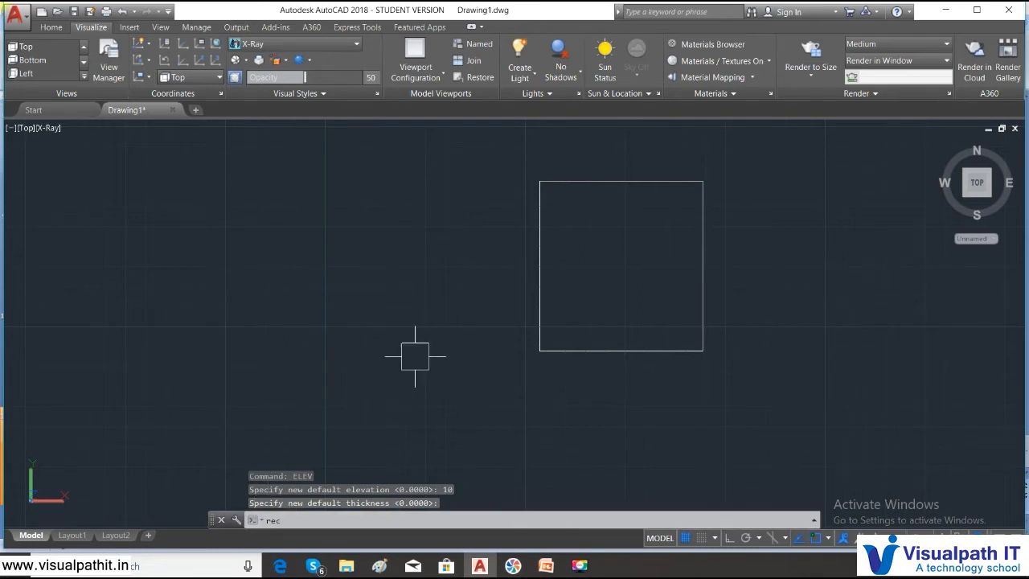
key(Return)
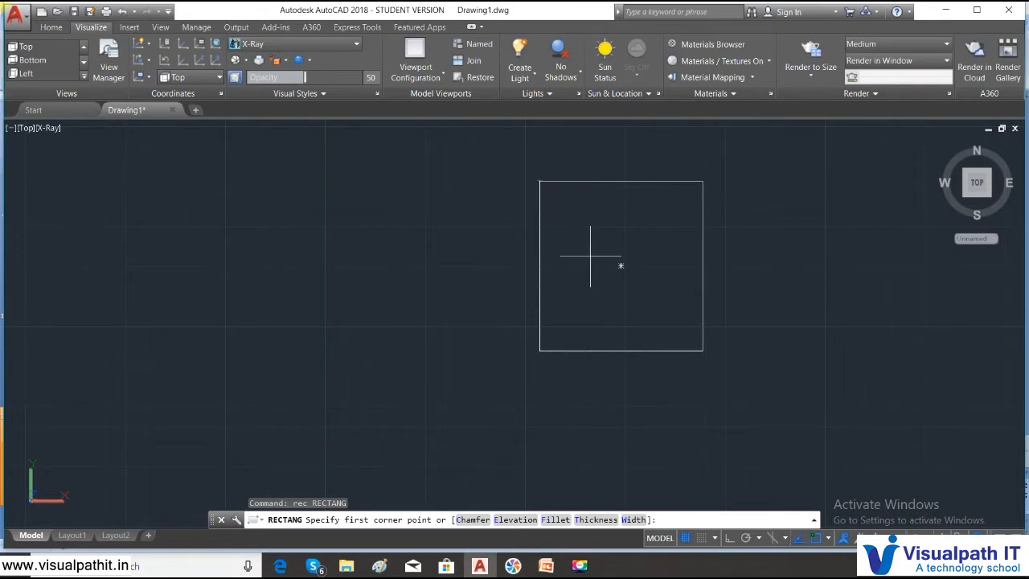
click(540, 182)
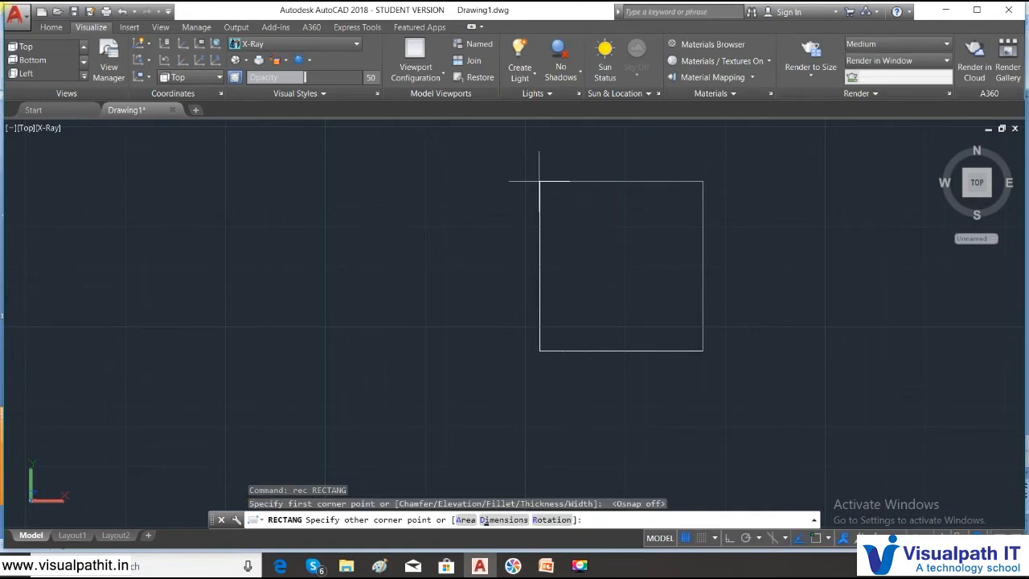
click(701, 351)
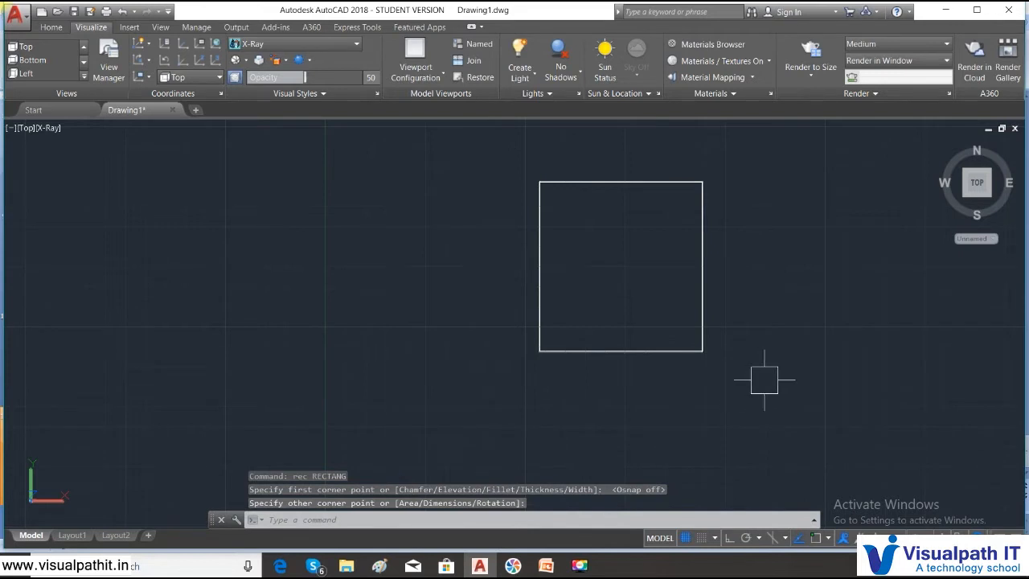
- Inspect both rectangles in the NE Isometric view, and undo the view change and the new rectangle
mouse_move(955, 166)
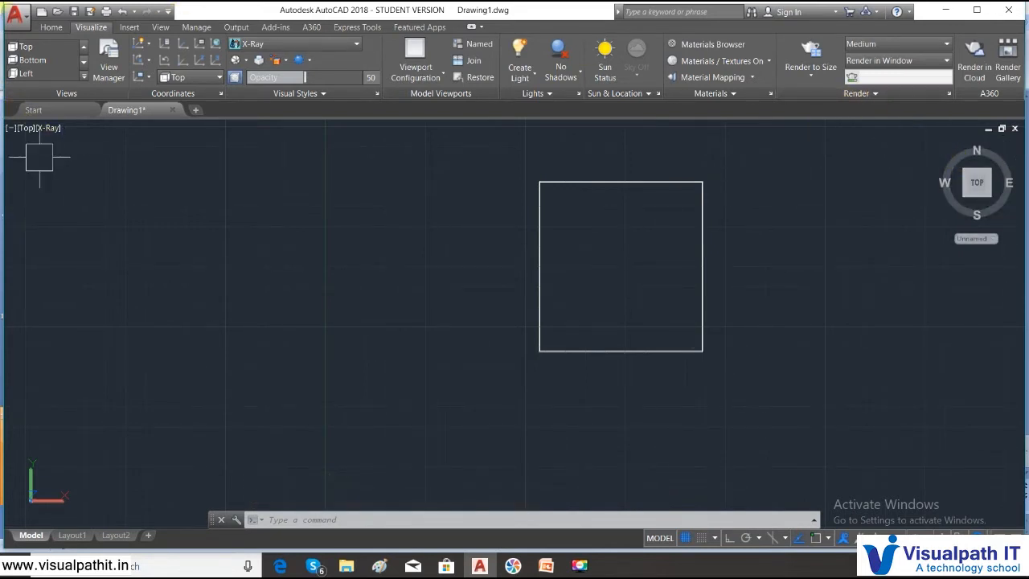
click(26, 129)
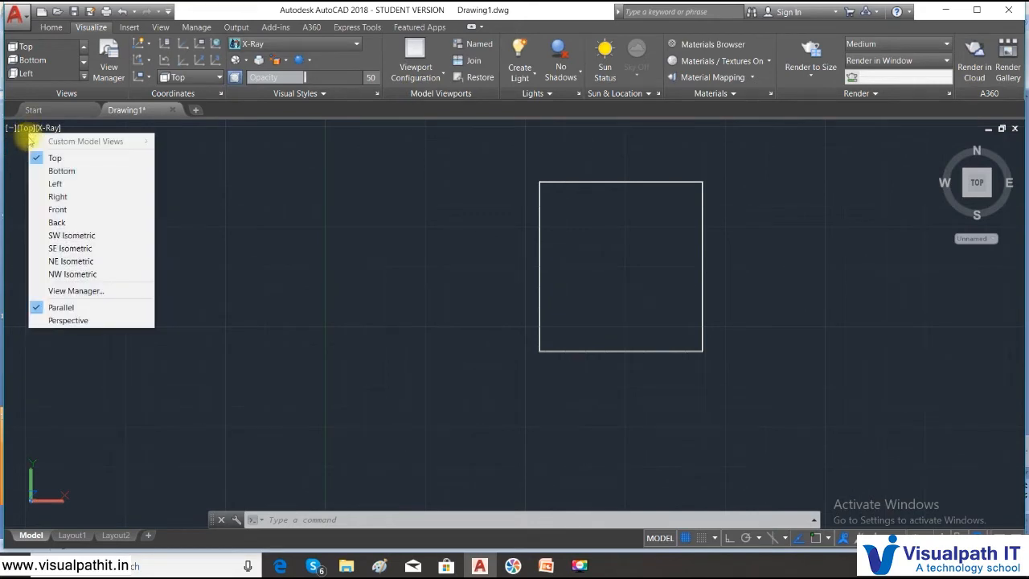
click(58, 261)
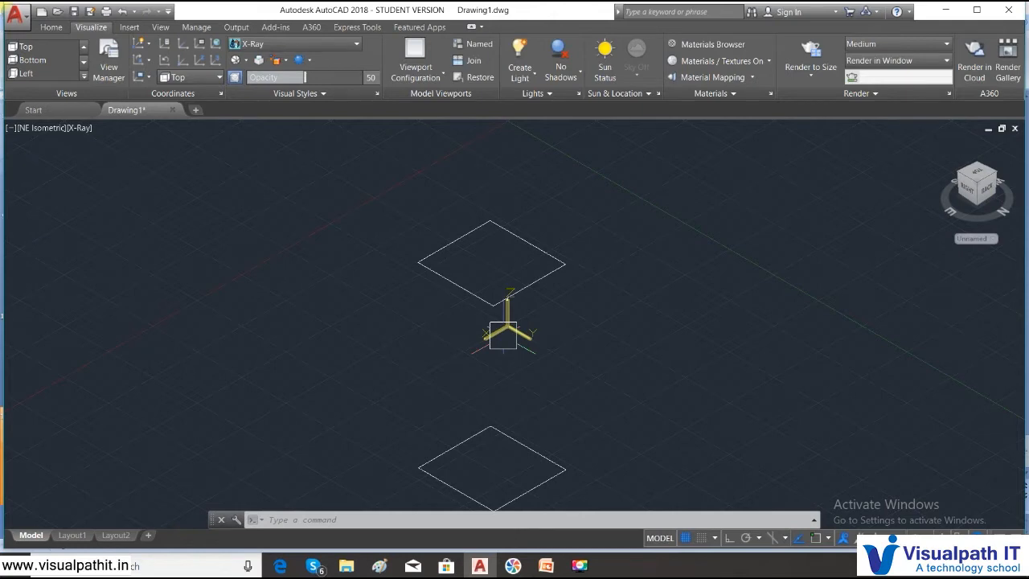
key(ctrl+z)
key(ctrl+z)
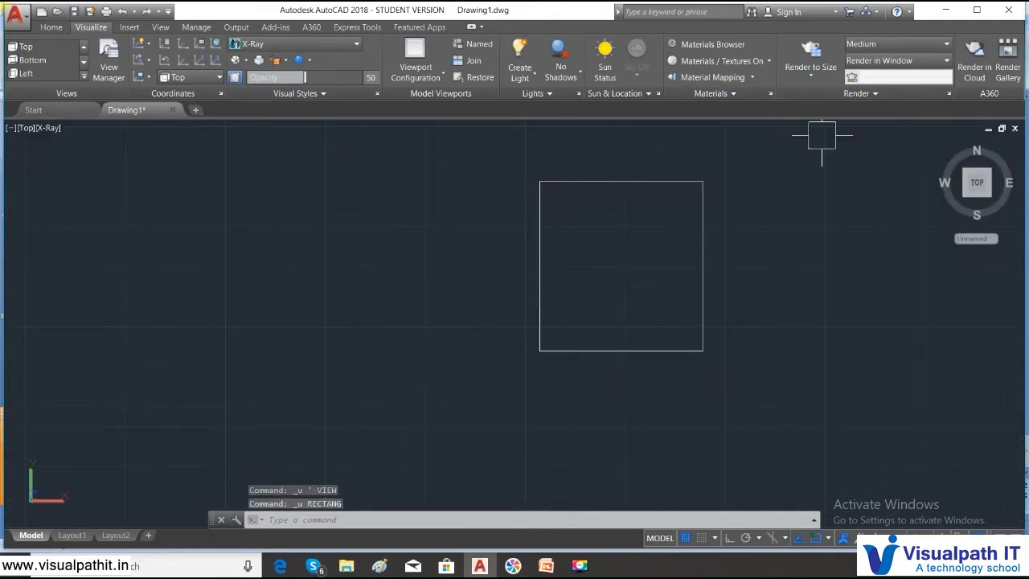
- Set the viewport to the Top view with the 2D Wireframe visual style
drag(935, 145, 625, 375)
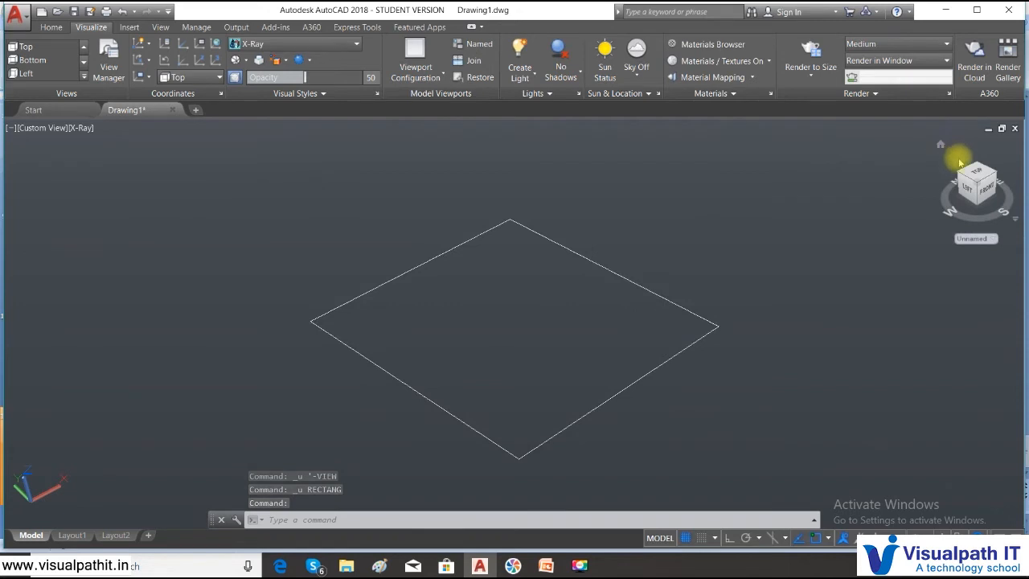
click(35, 128)
click(60, 158)
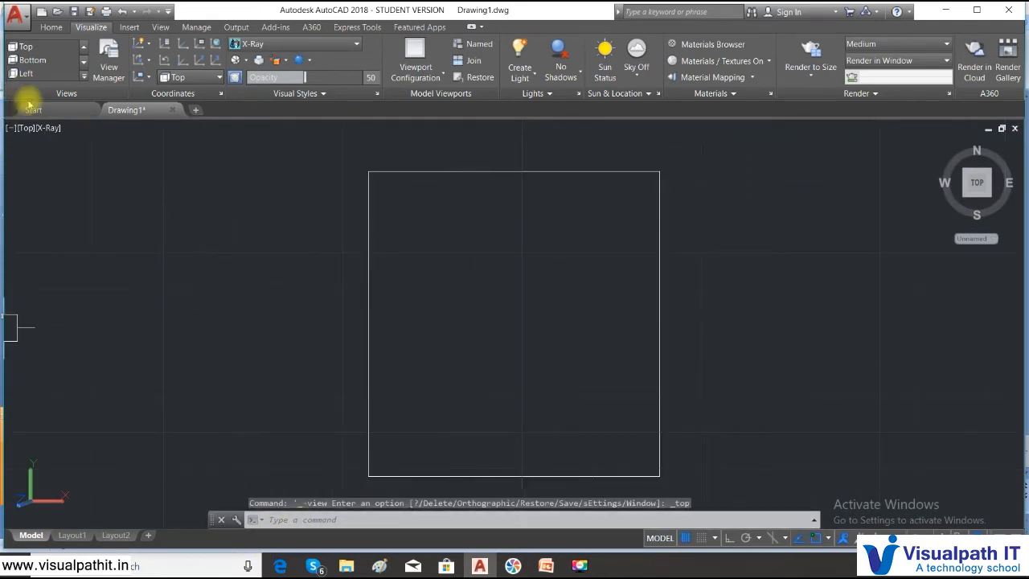
click(46, 129)
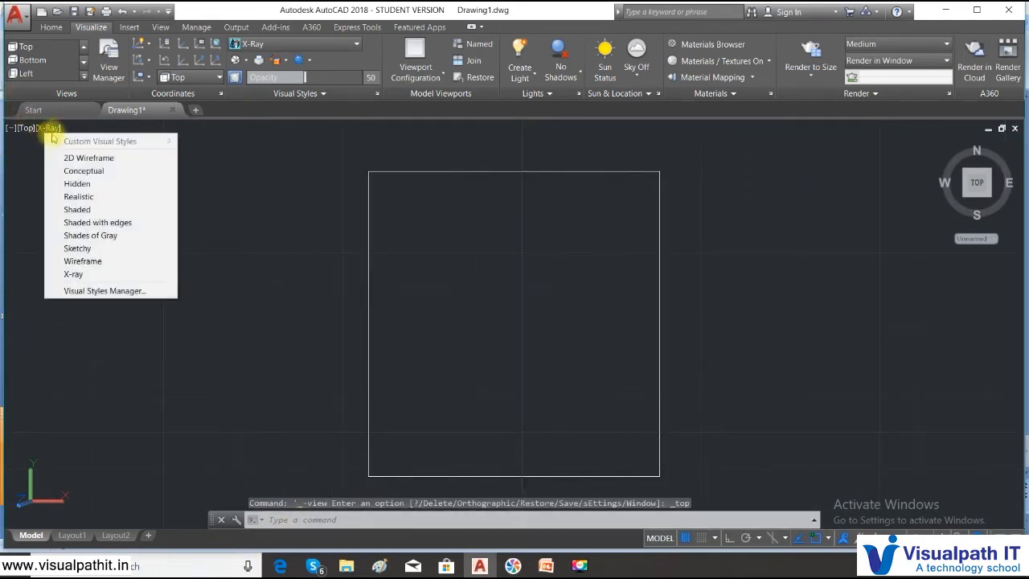
click(66, 158)
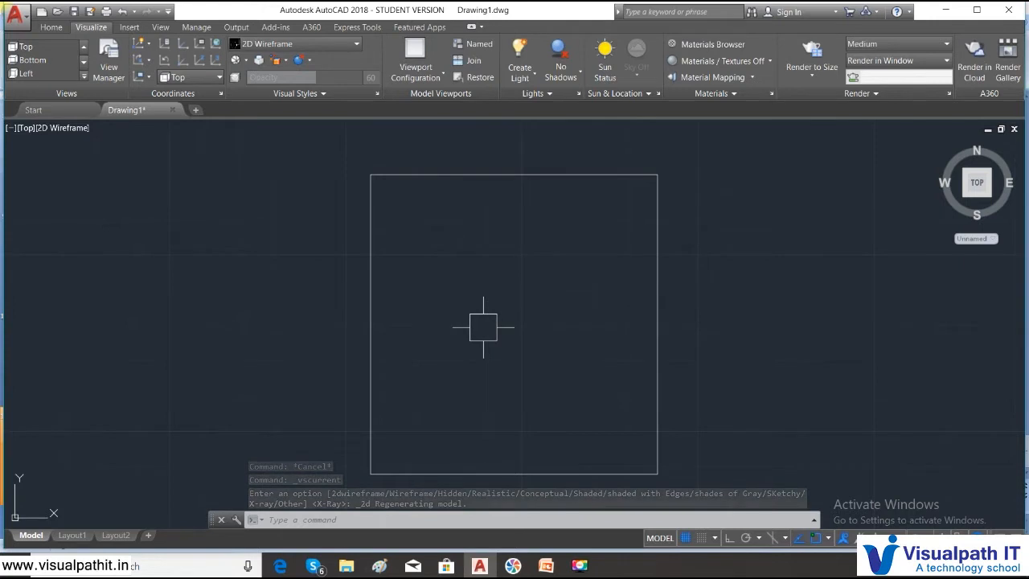
- Set the default thickness for new objects to 5 with the THICKNESS command
text(thiche)
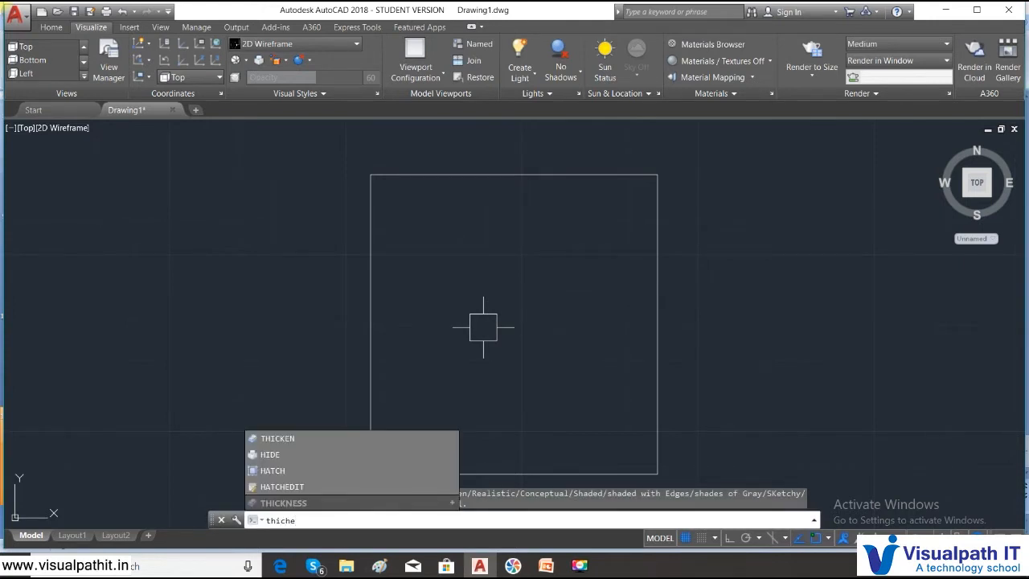
key(BackSpace)
key(BackSpace)
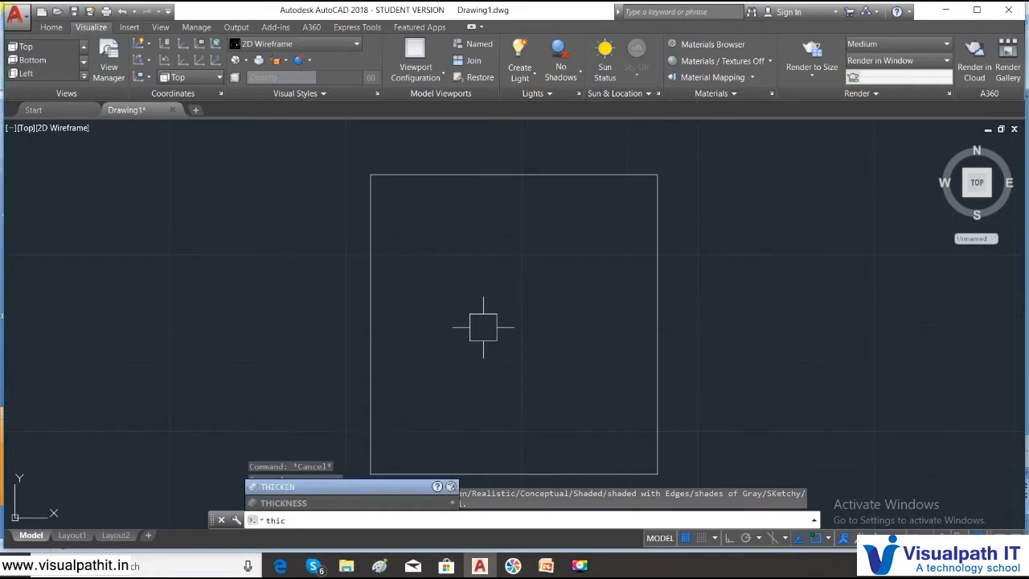
text(knes)
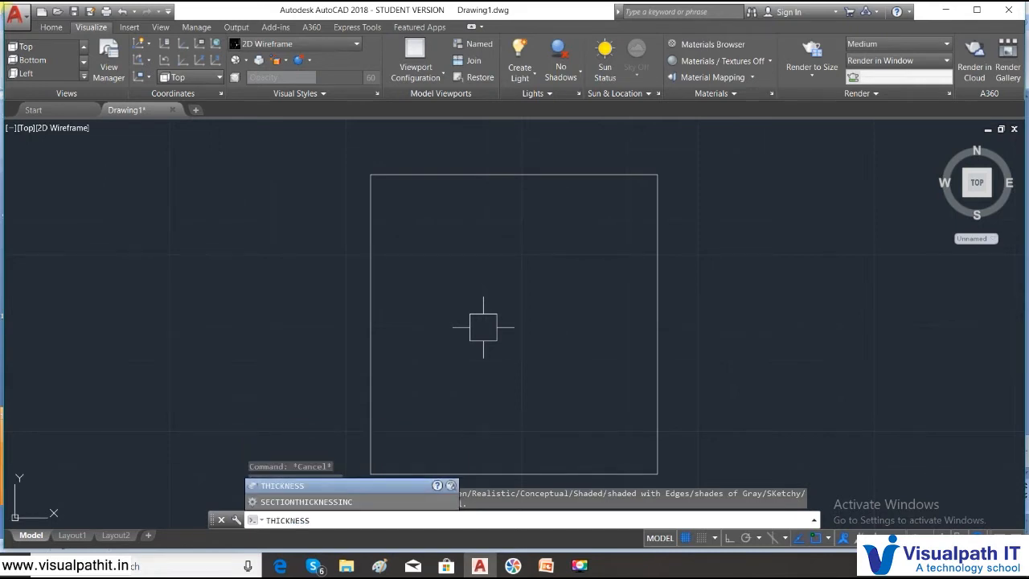
key(Return)
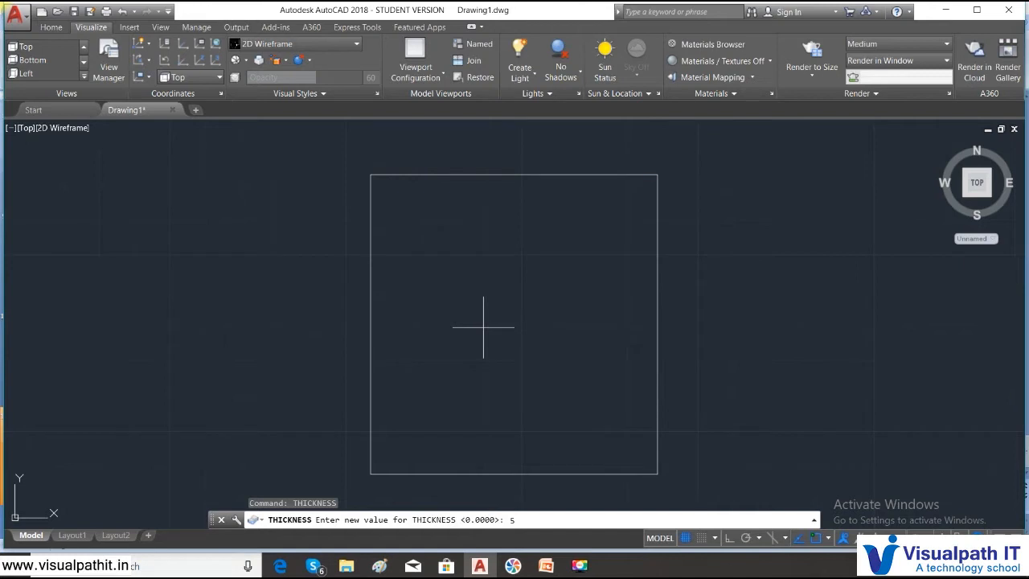
text(5)
key(Return)
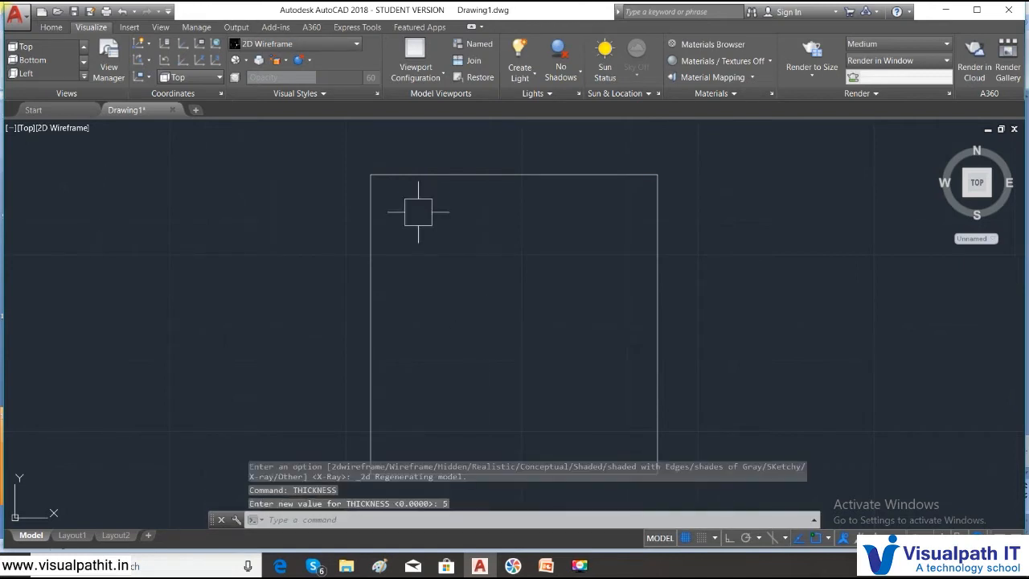
- Switch to the SE Isometric view, leaving free drawing space beside the square
click(23, 128)
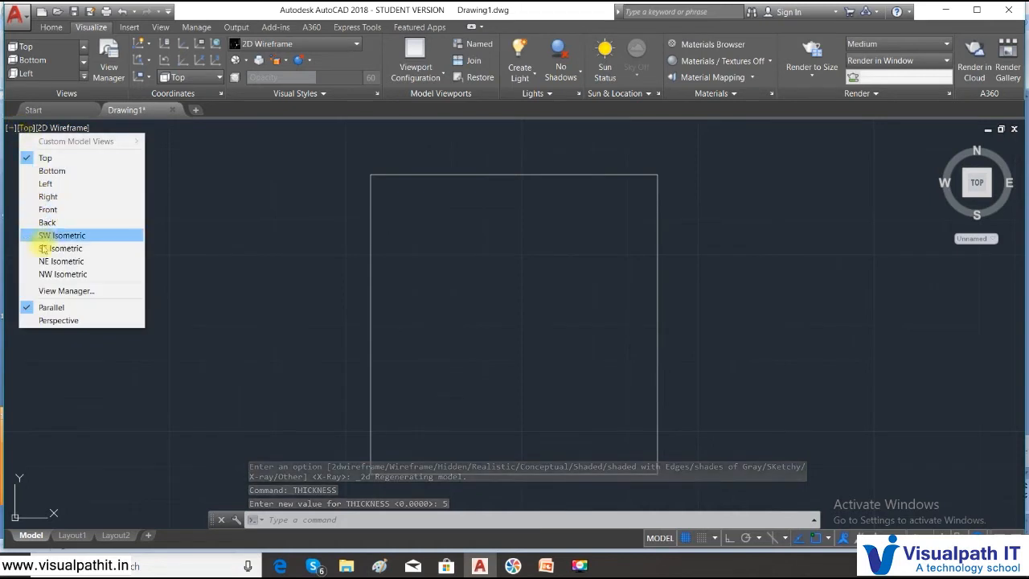
click(44, 247)
scroll(344, 258, down, 3)
scroll(520, 289, down, 1)
middle_drag(519, 289, 410, 284)
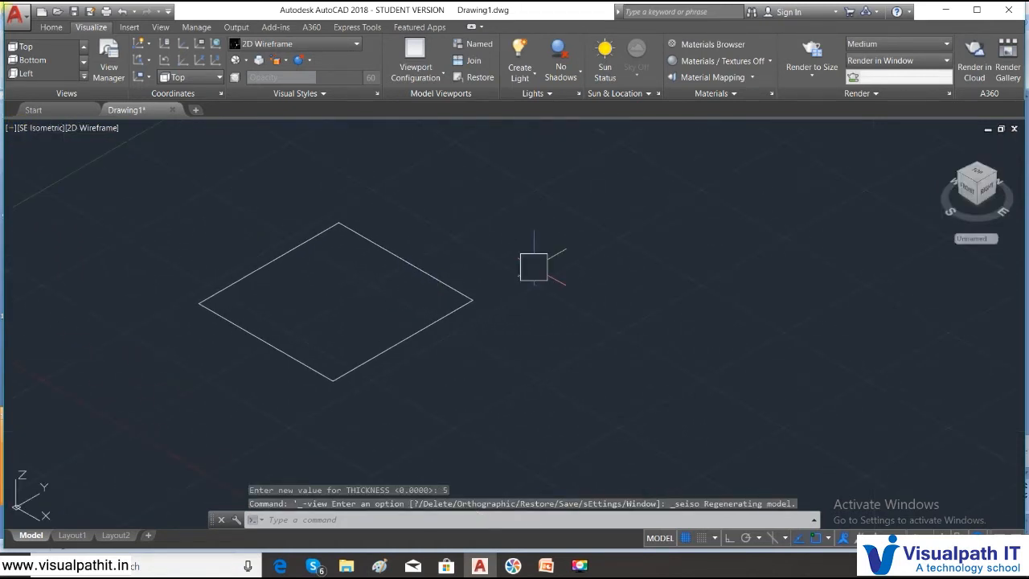
- Draw a small circle to the right of the square using the current thickness
click(51, 27)
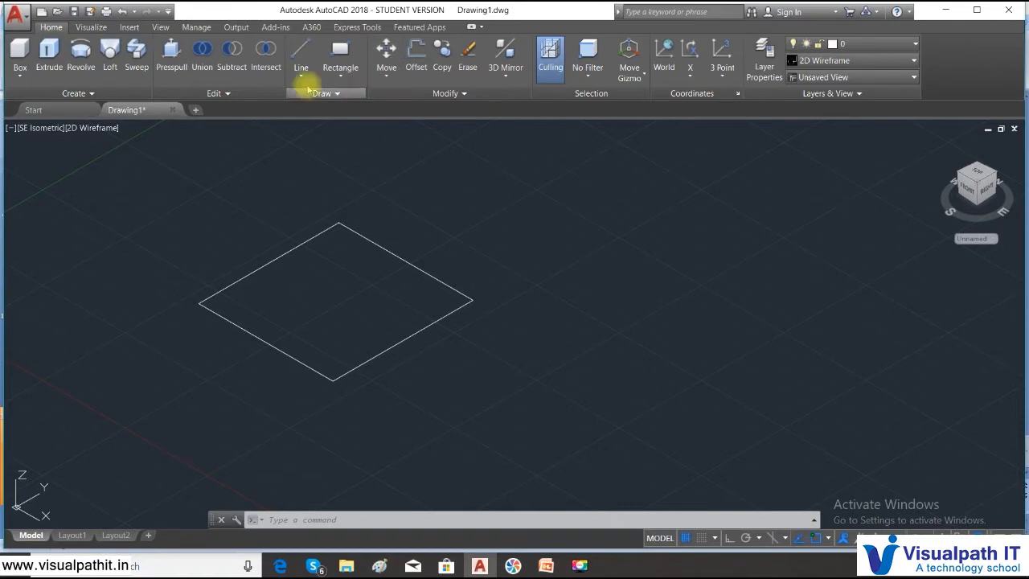
click(340, 79)
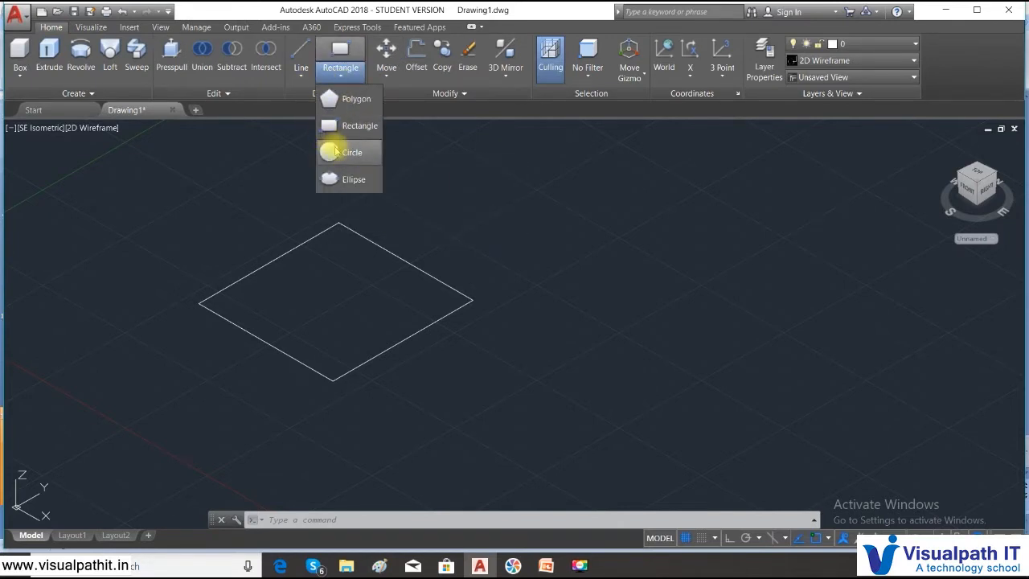
click(341, 153)
click(625, 326)
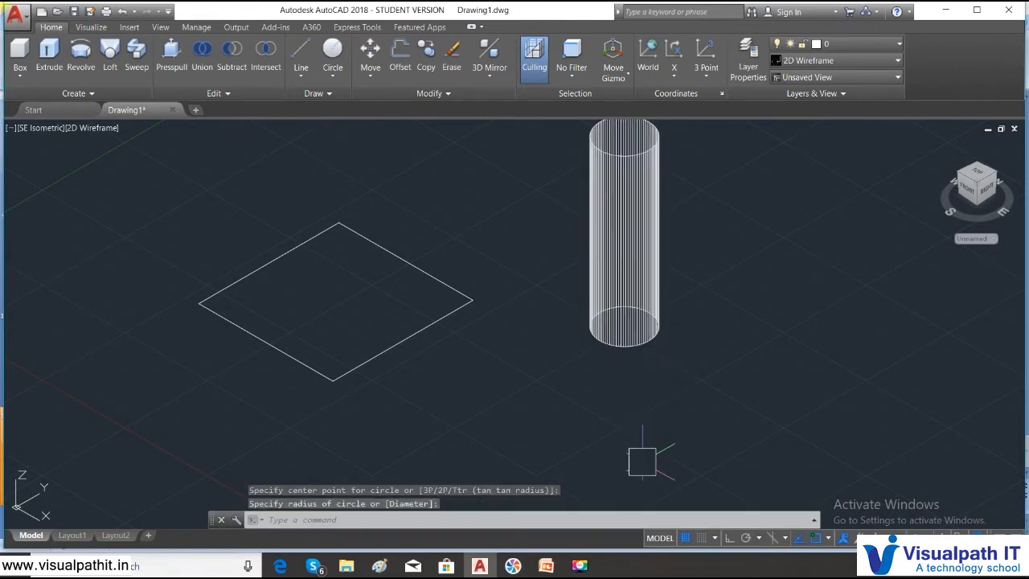
- Draw a small ellipse below the cylinder by picking its two axis endpoints and the other axis distance
click(332, 75)
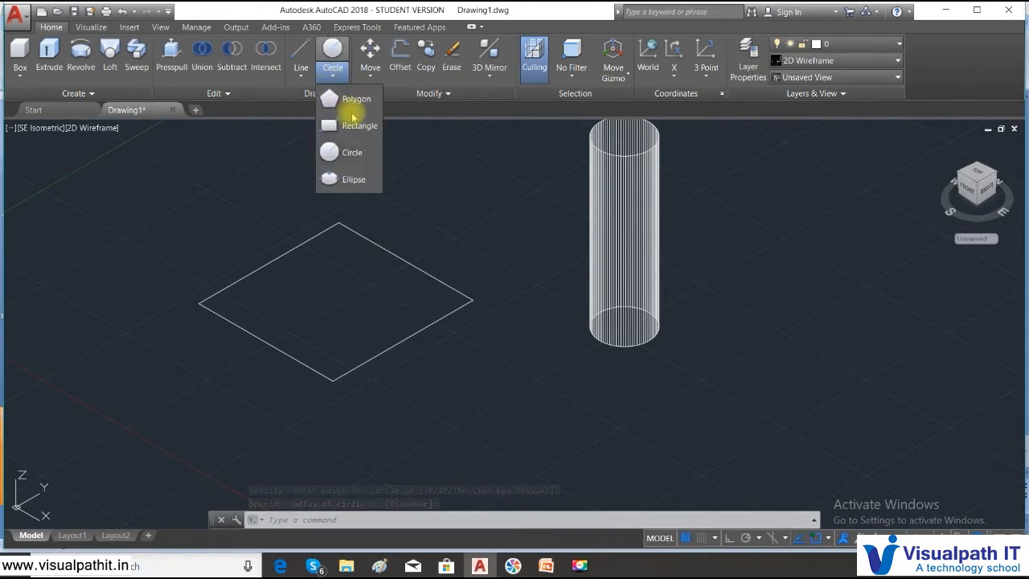
click(354, 180)
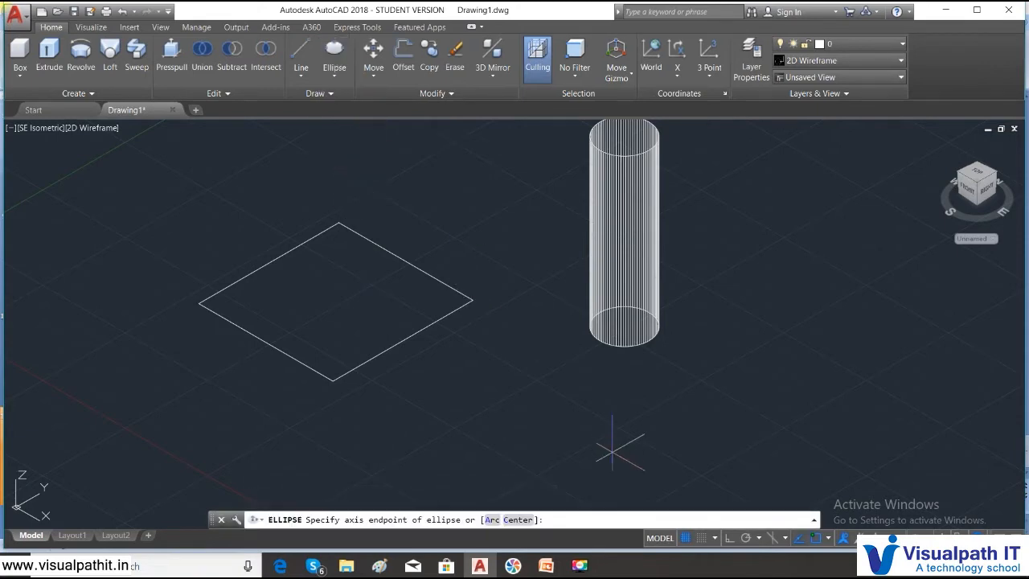
click(569, 454)
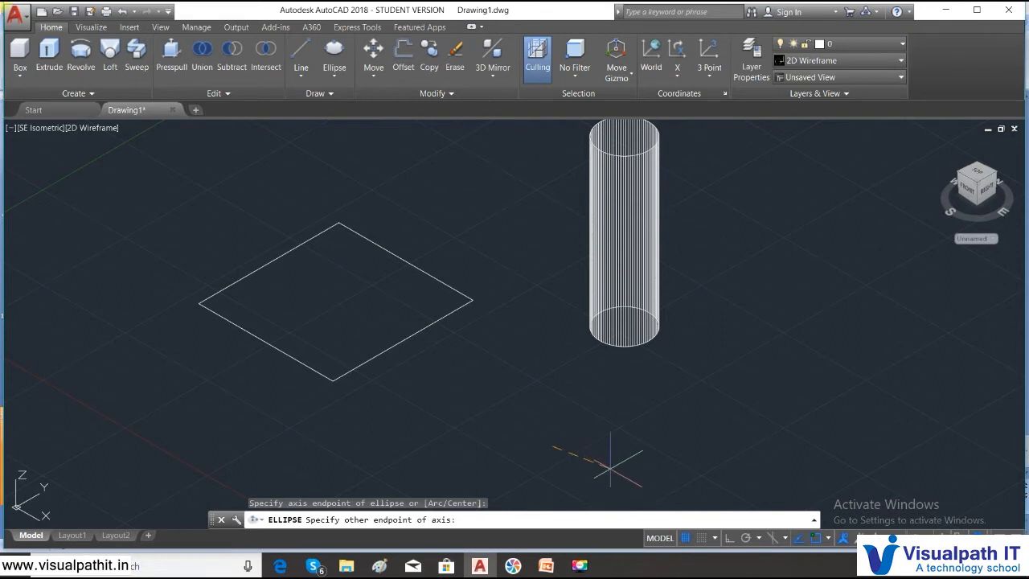
click(619, 467)
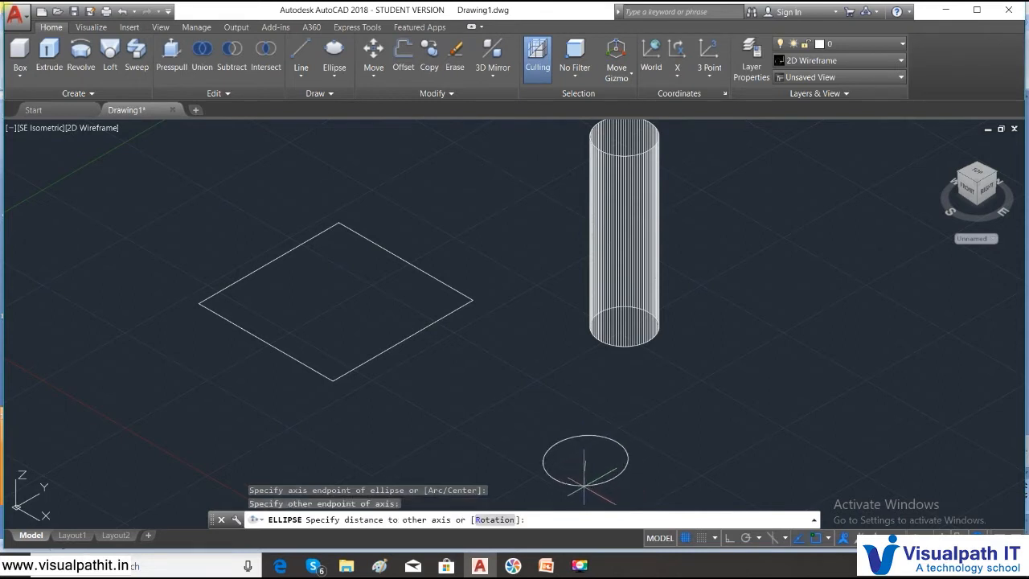
click(582, 484)
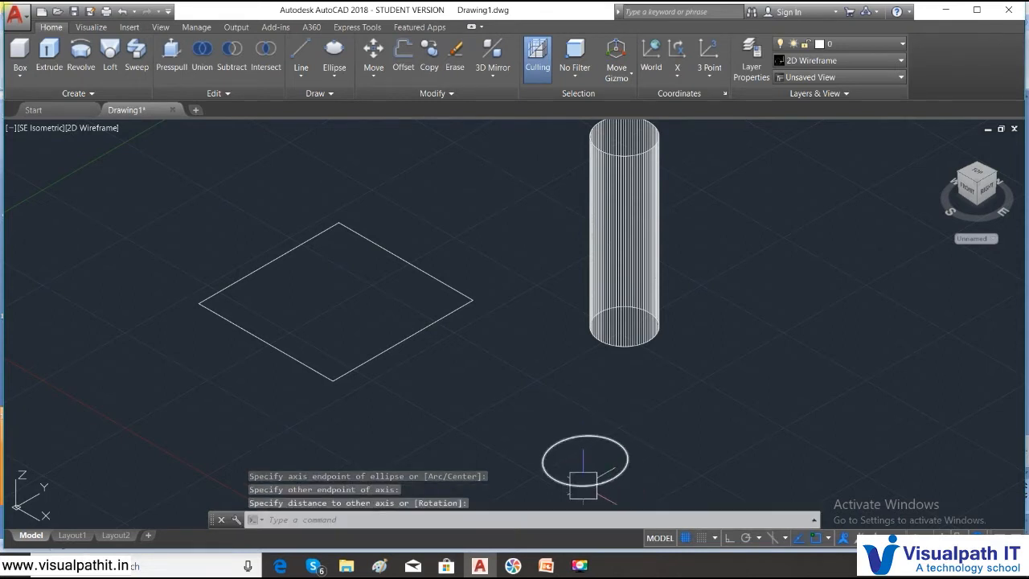
- Draw a single line segment to the right of the cylinder using the current thickness
click(301, 78)
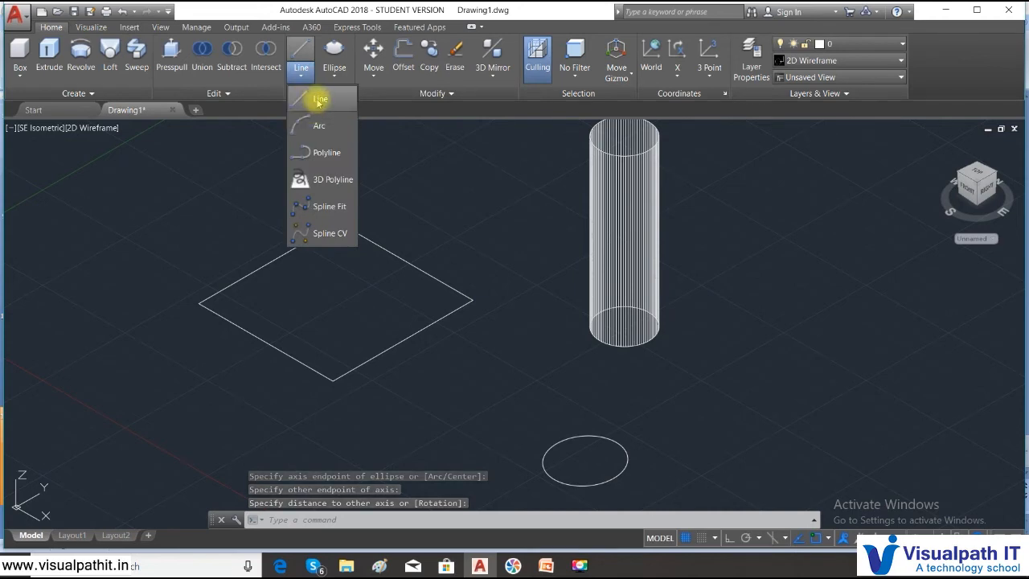
click(319, 100)
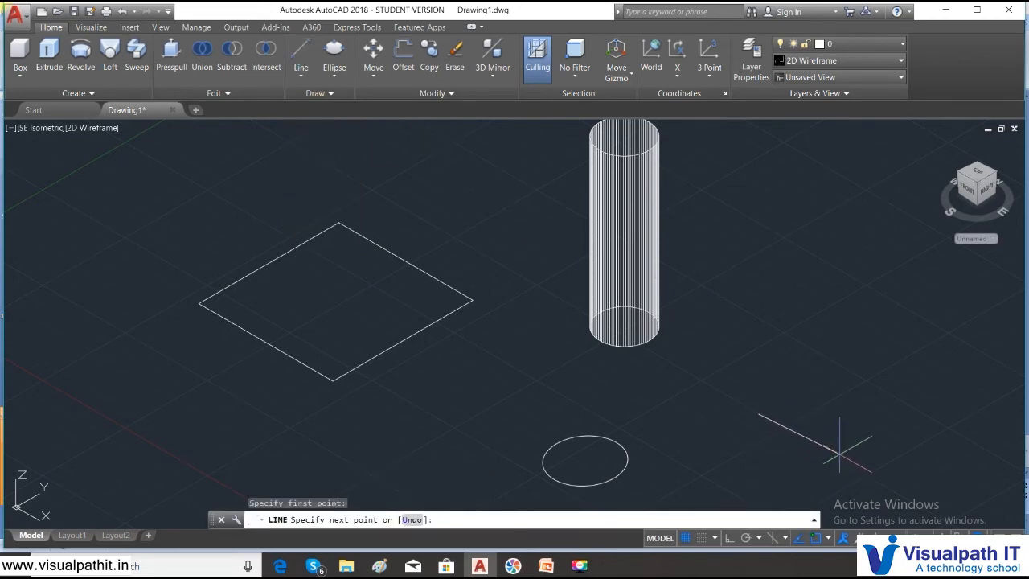
click(839, 460)
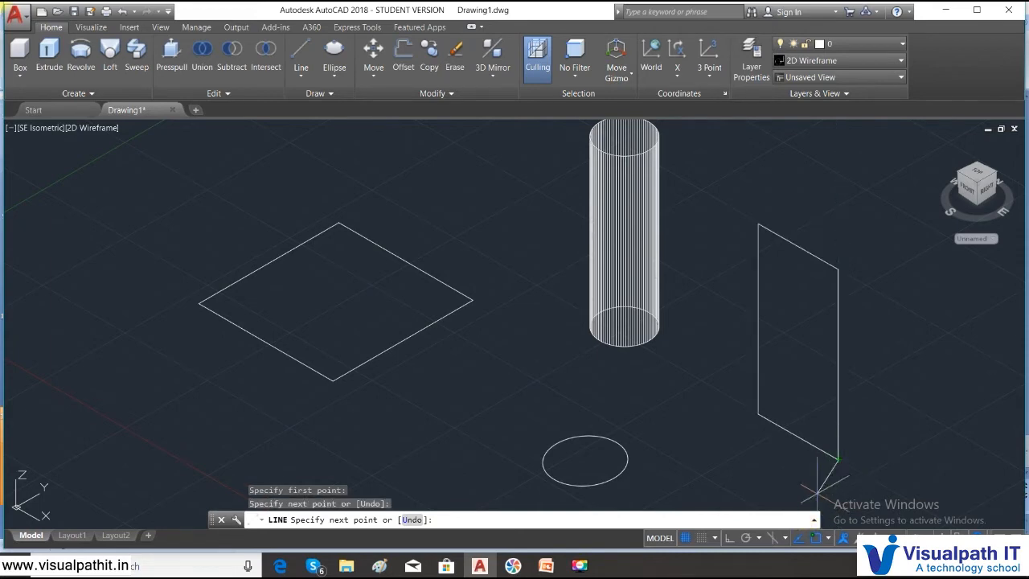
right_click(863, 424)
click(898, 310)
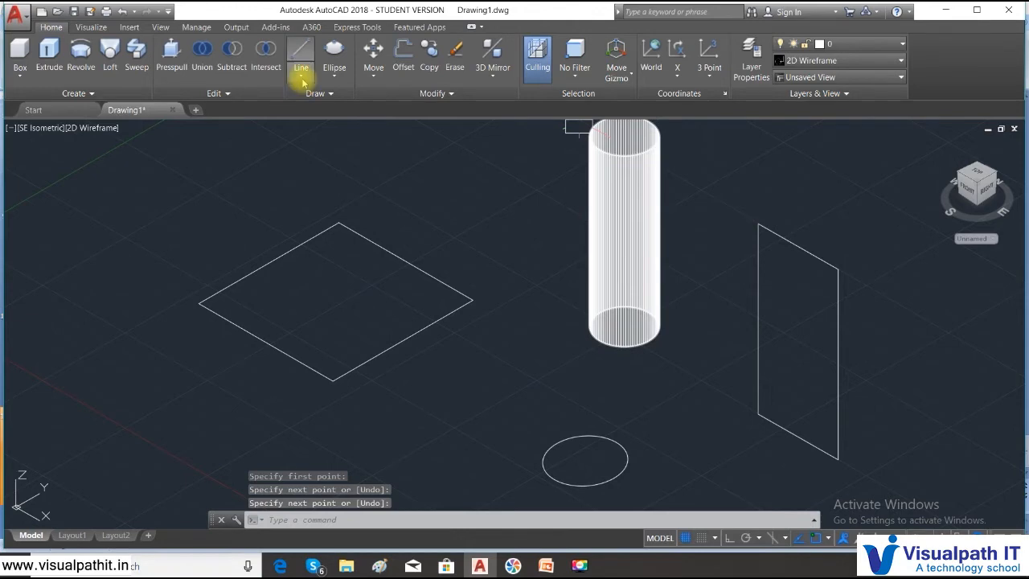
- Draw a three-point arc in front of the square using the current thickness
click(300, 75)
click(320, 129)
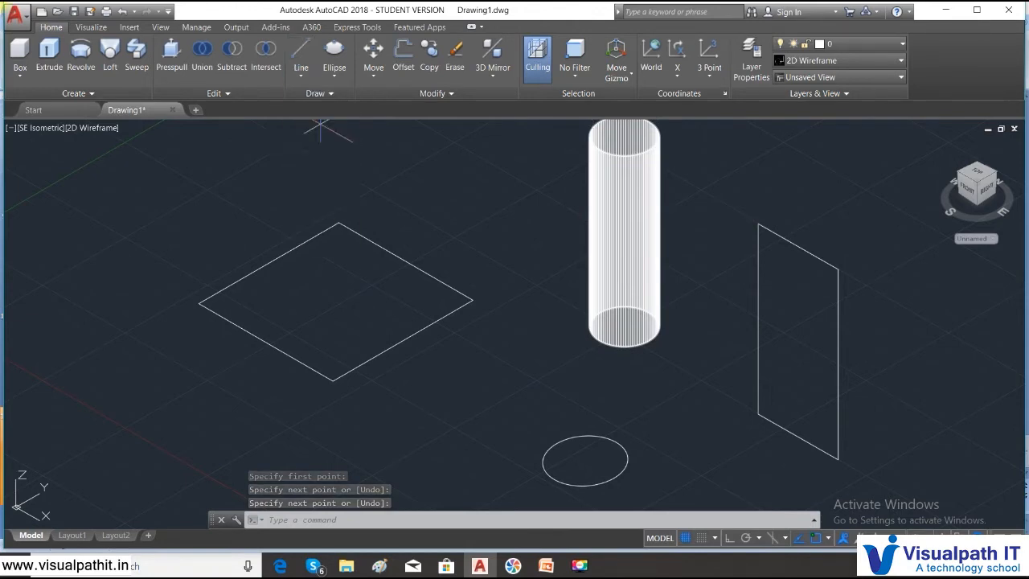
click(414, 456)
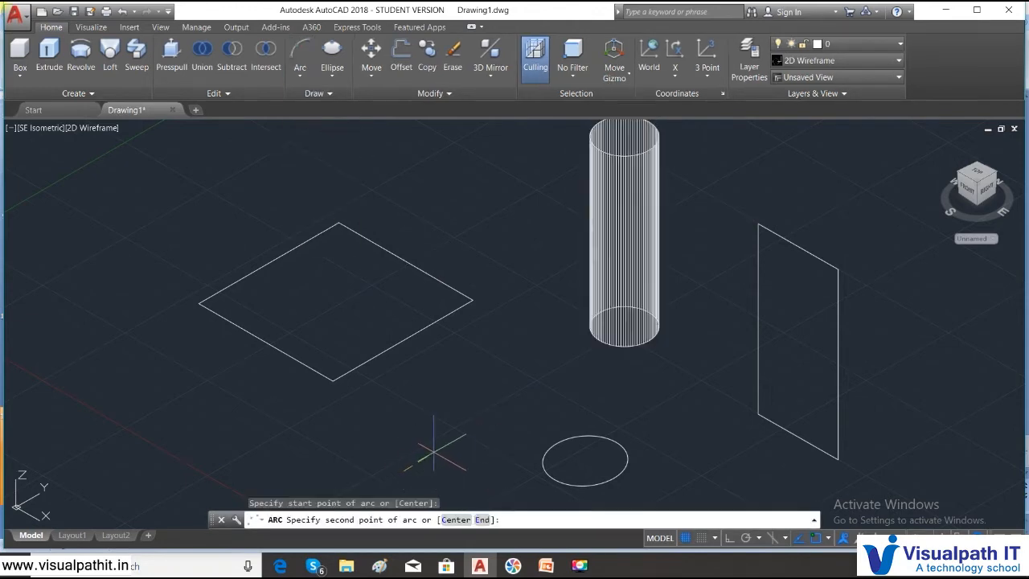
click(484, 414)
click(457, 414)
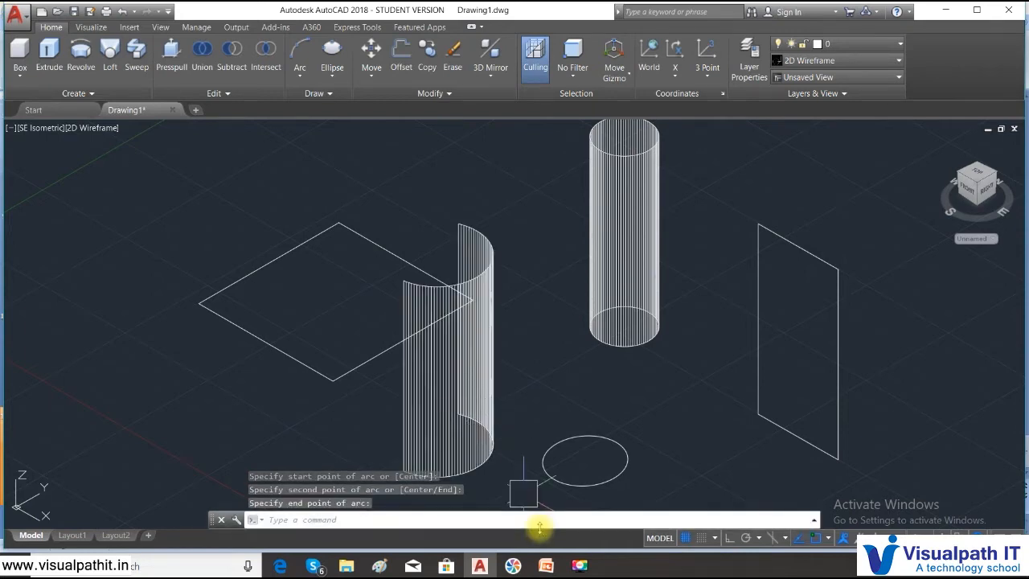
click(301, 78)
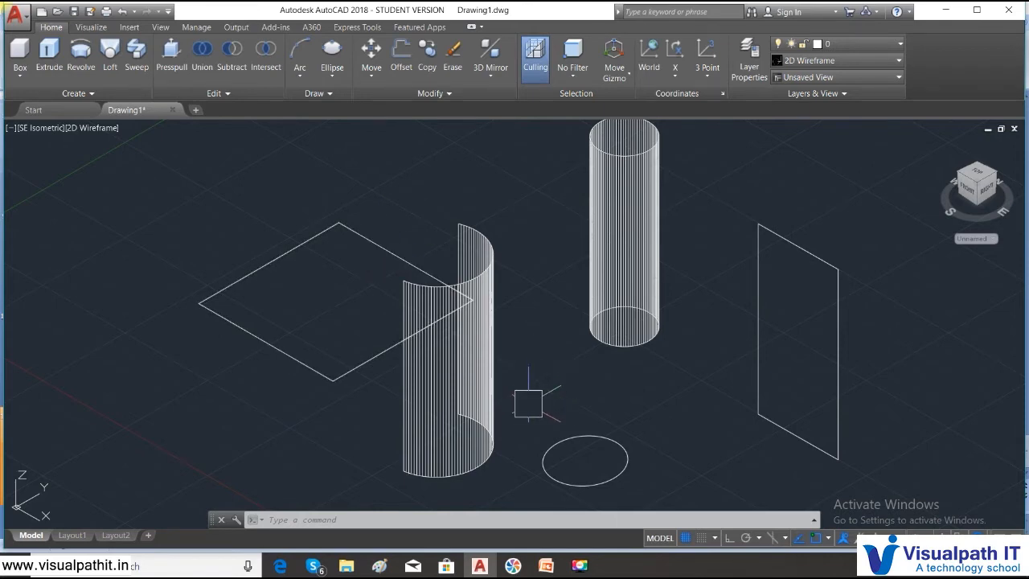
- Set the thickness of the existing flat square to 5 in its properties
click(322, 375)
right_click(324, 382)
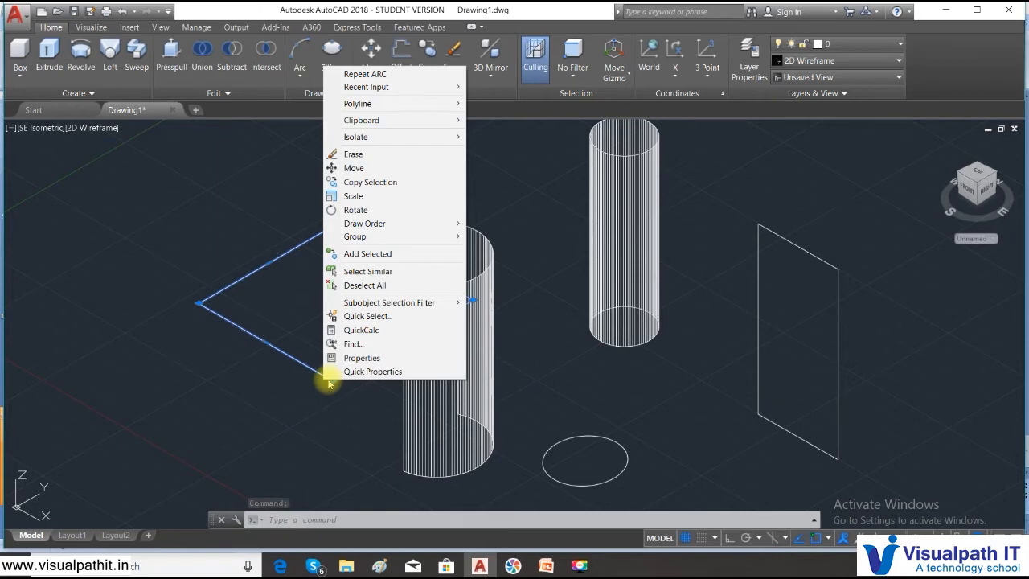
click(344, 357)
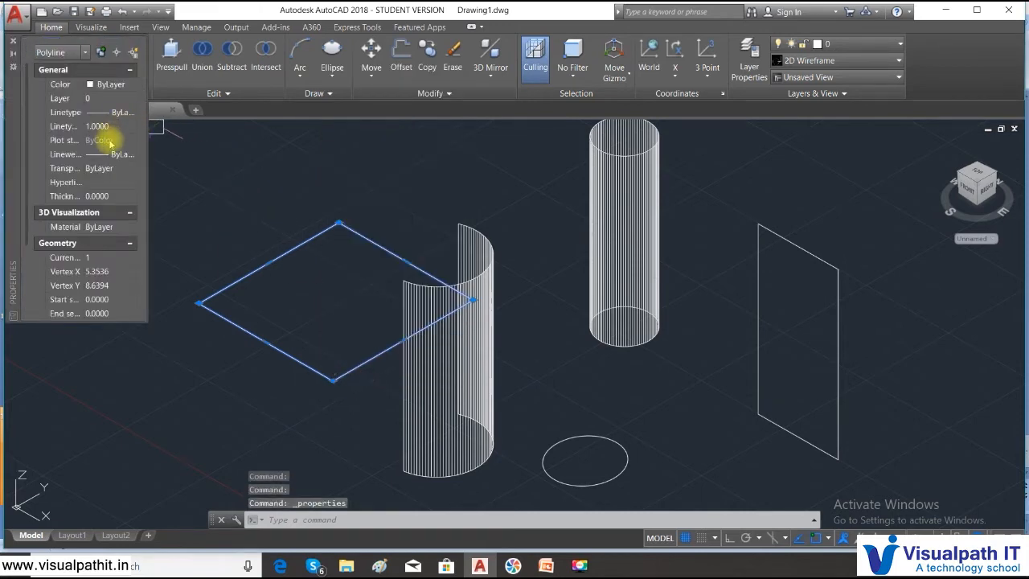
click(127, 196)
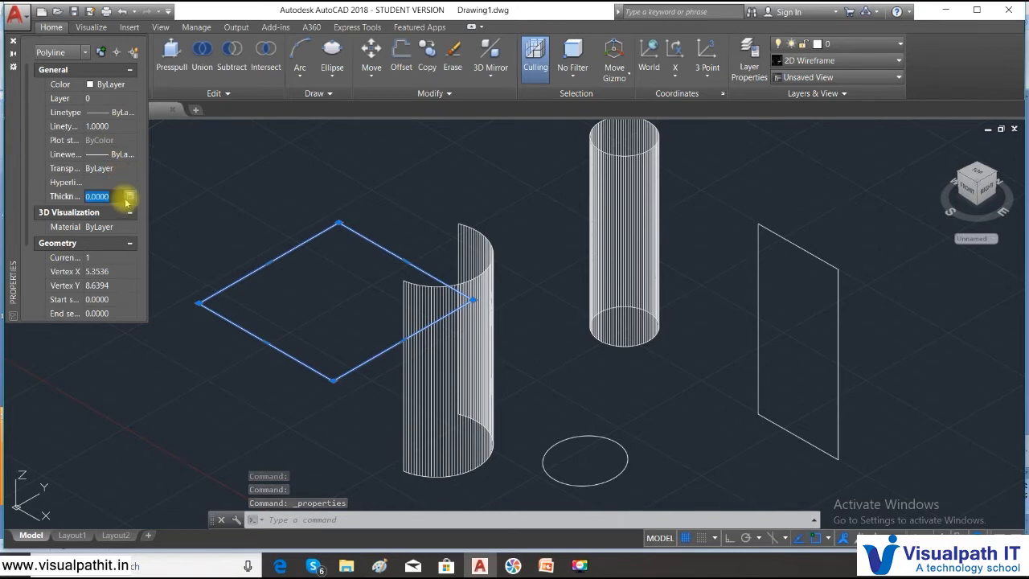
text(5)
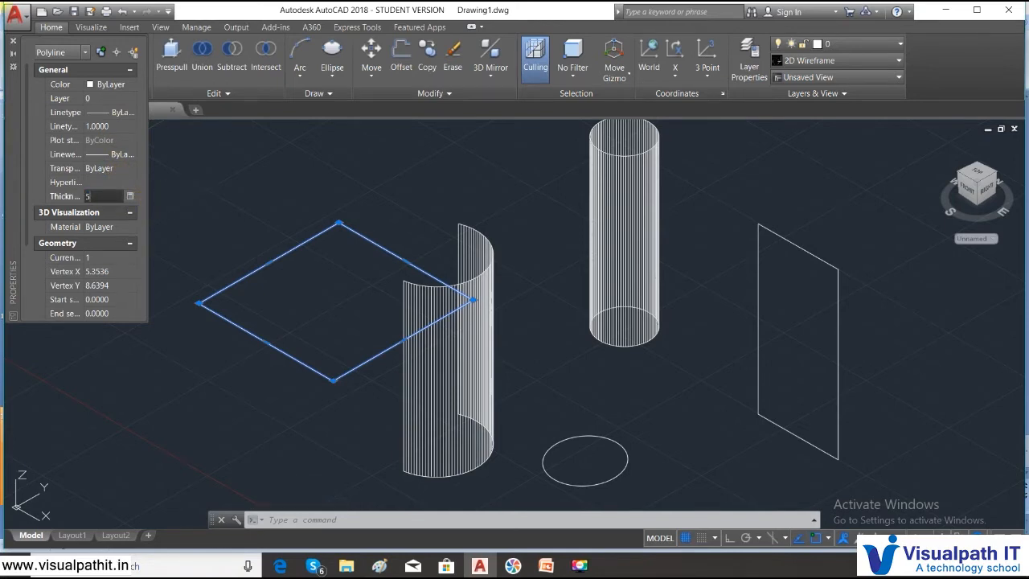
key(Return)
key(Escape)
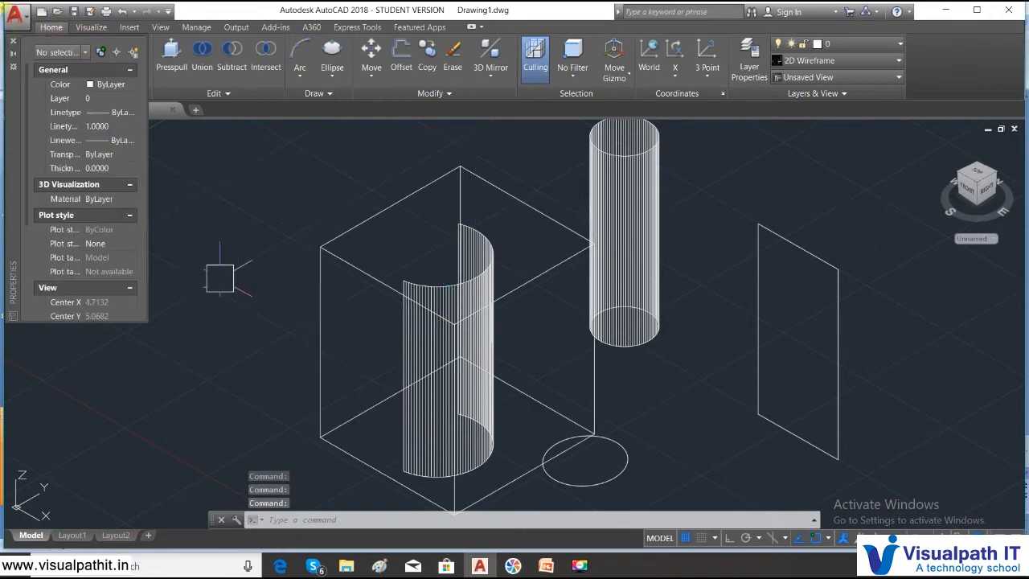
click(13, 45)
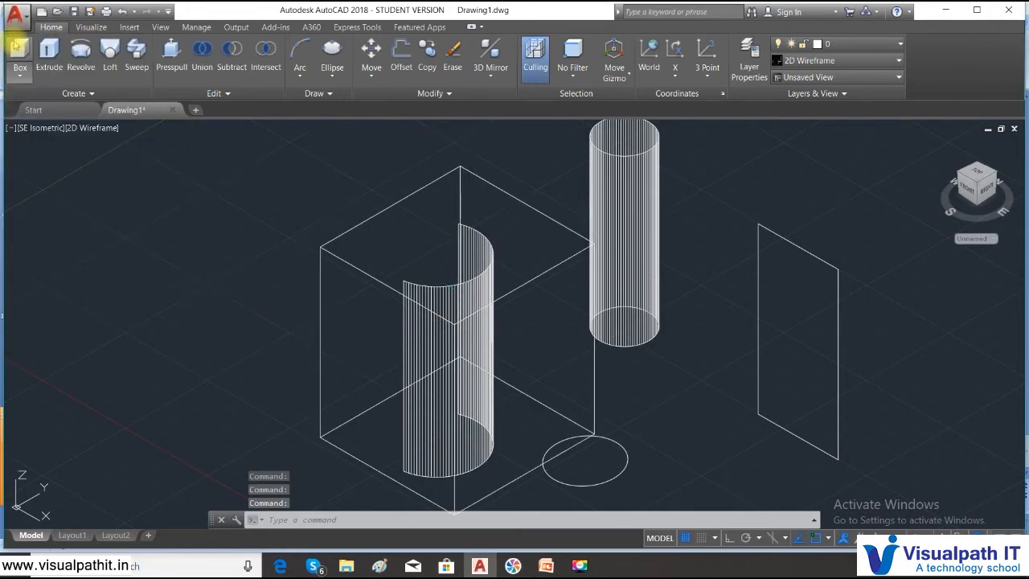
- Change the color of the thickened square, the arc and the cylinder to Yellow in their properties
mouse_move(103, 116)
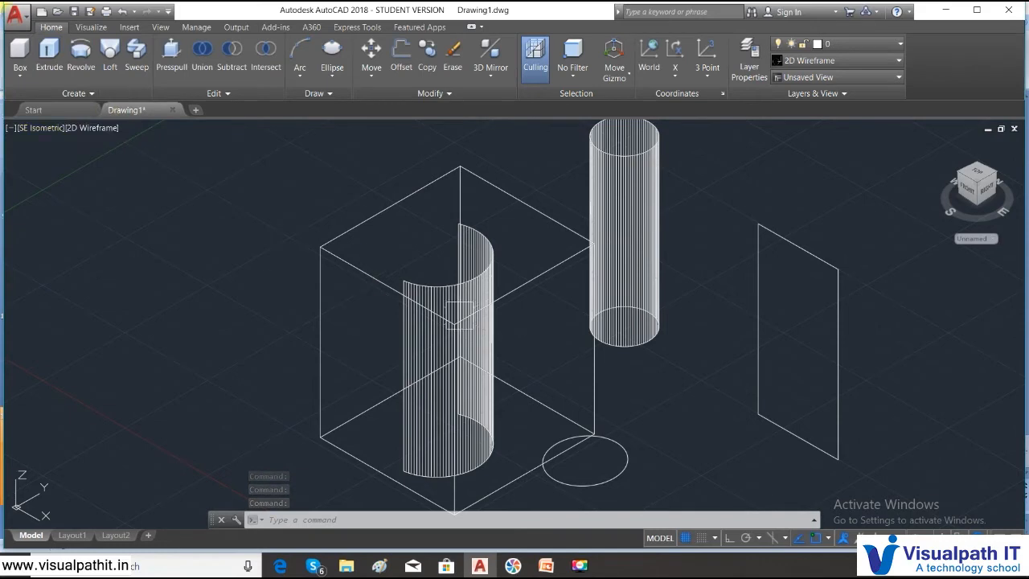
click(678, 357)
click(425, 234)
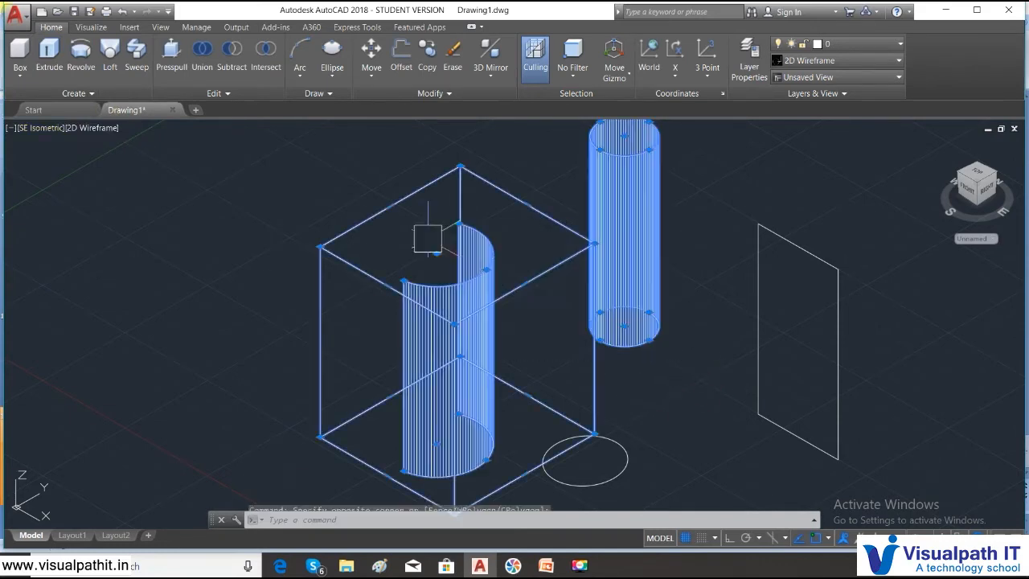
right_click(266, 187)
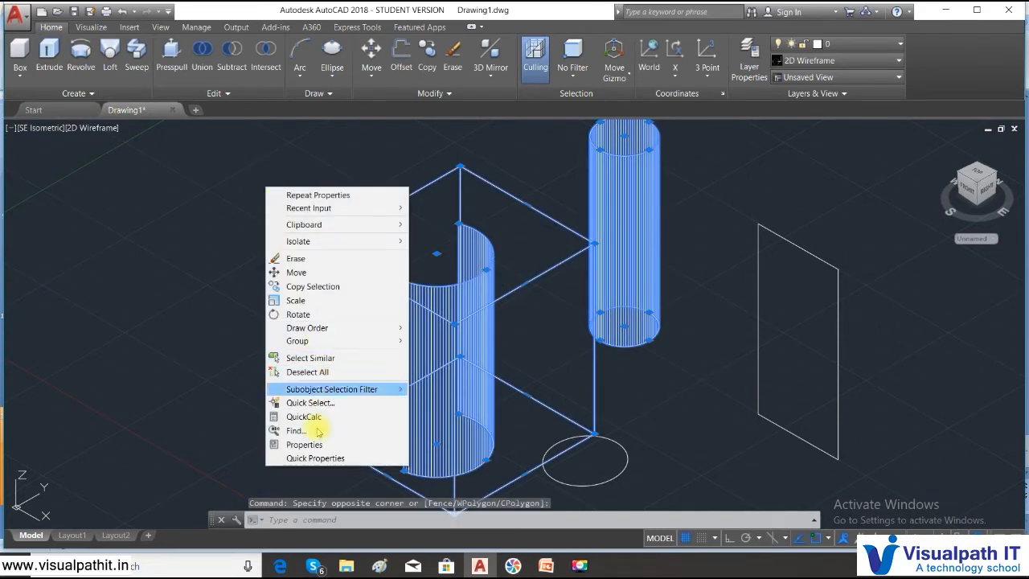
click(310, 445)
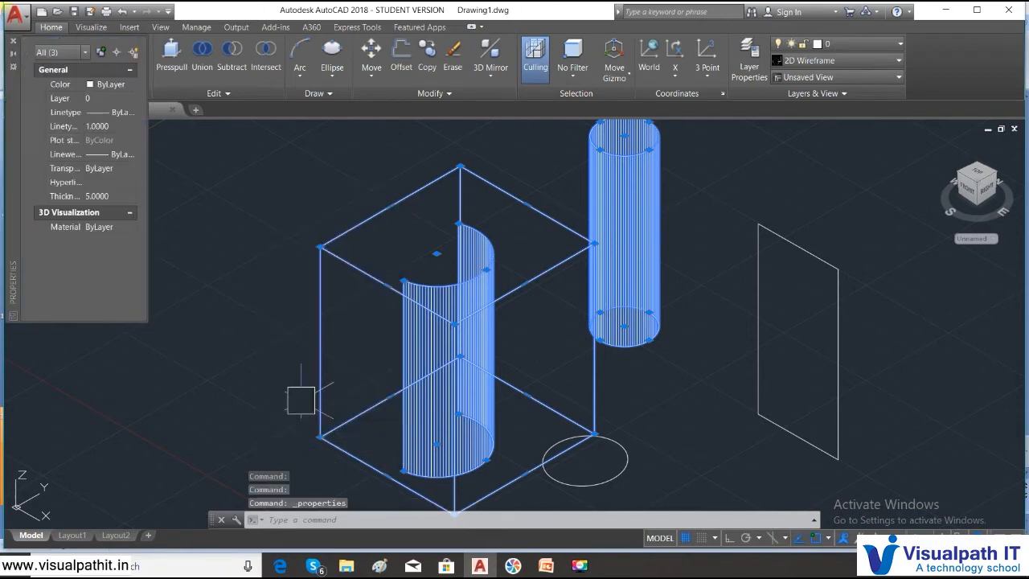
click(129, 84)
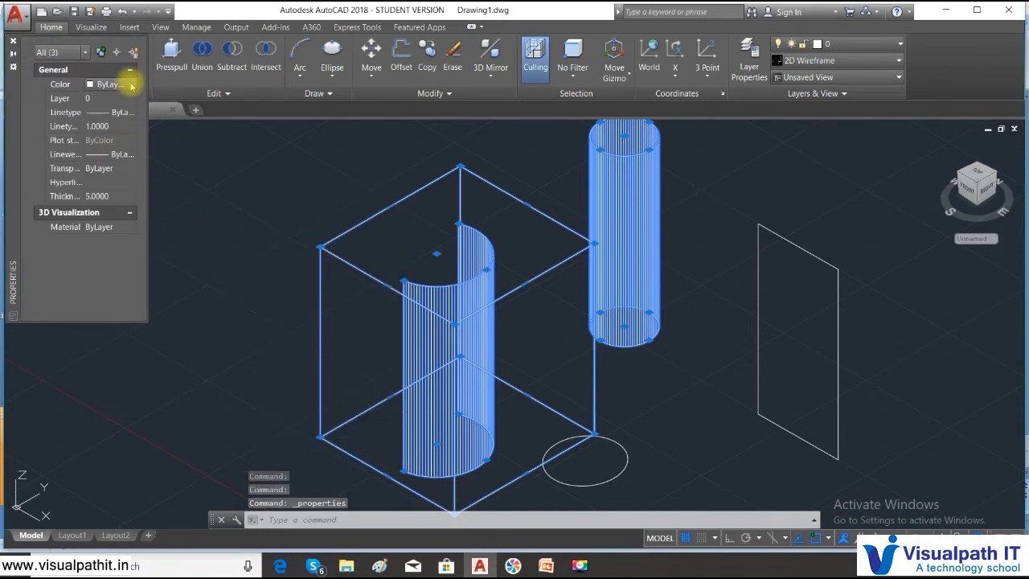
click(131, 83)
click(107, 131)
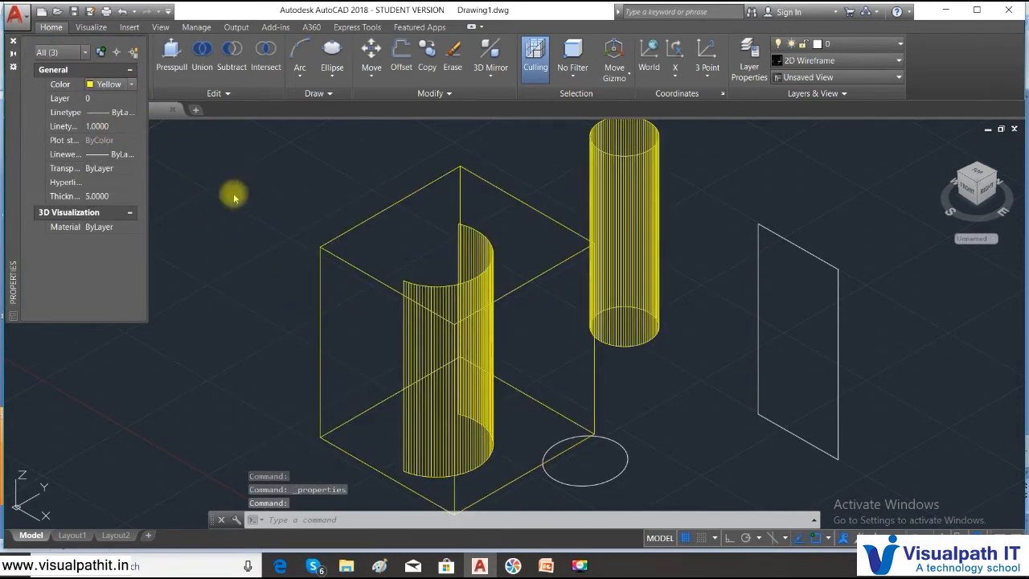
click(12, 39)
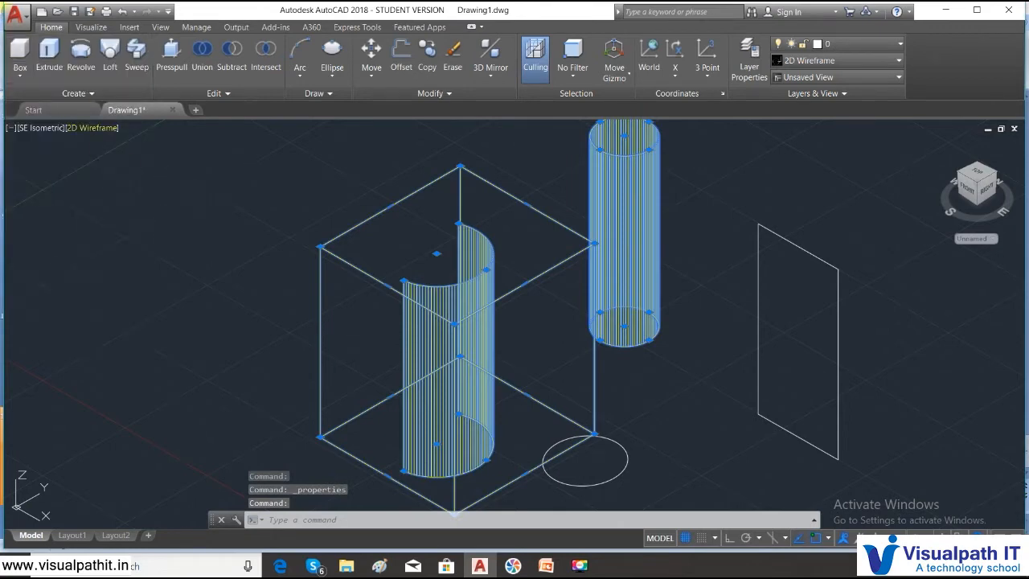
click(20, 54)
click(84, 135)
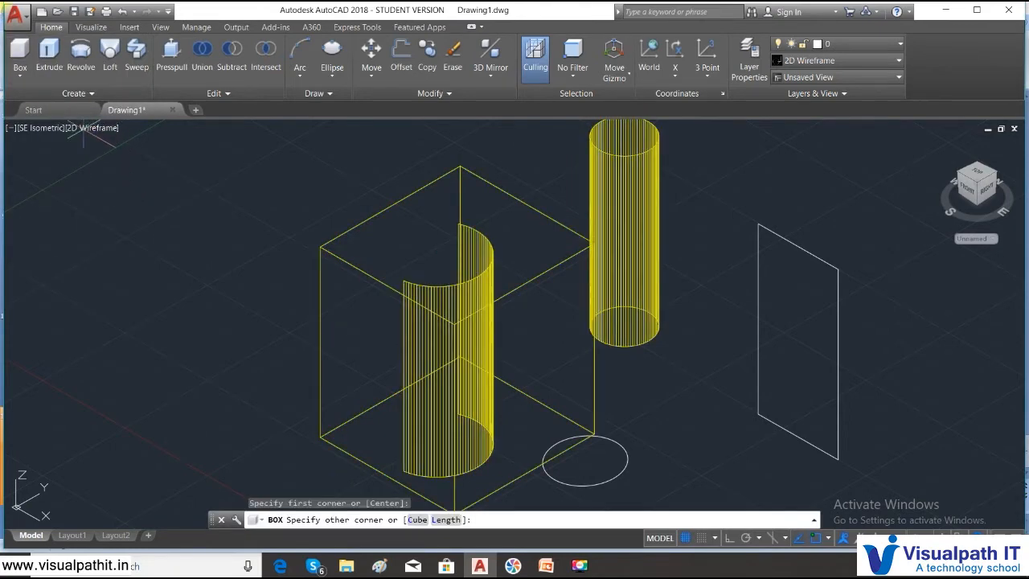
key(Escape)
- Display the drawing in the Realistic visual style to examine the thickened objects as surfaces
click(94, 128)
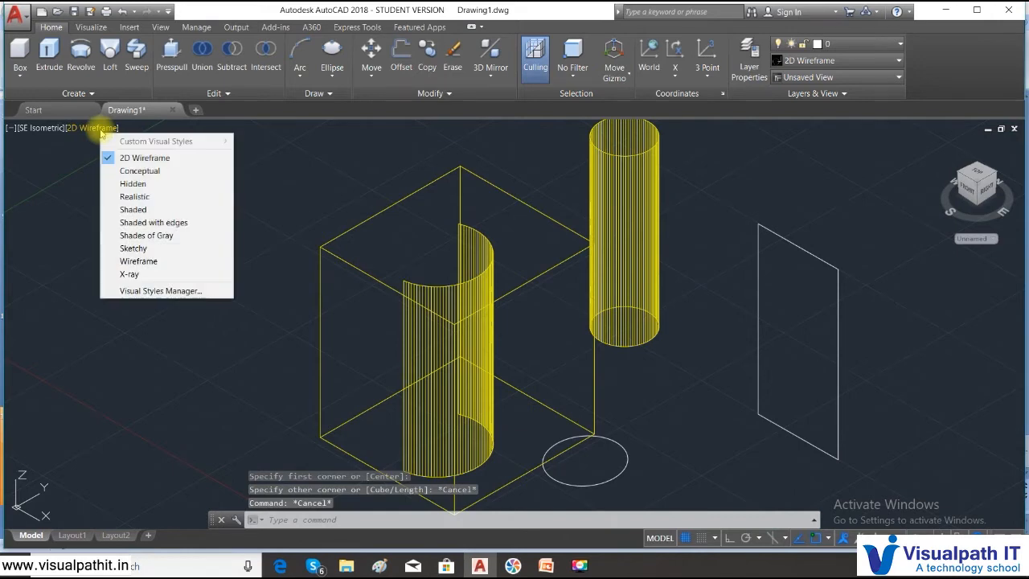
click(134, 197)
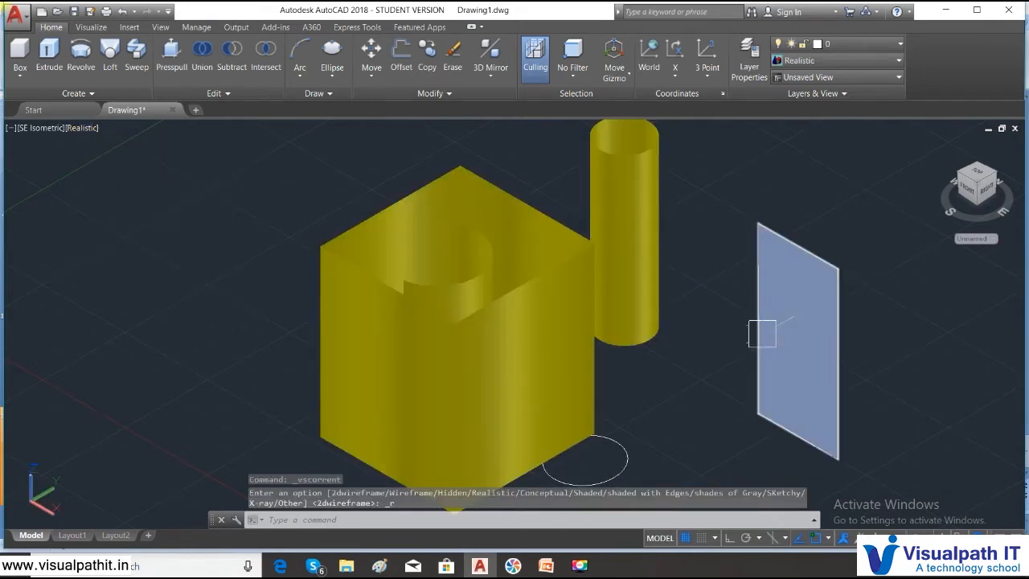
middle_drag(688, 372, 678, 311)
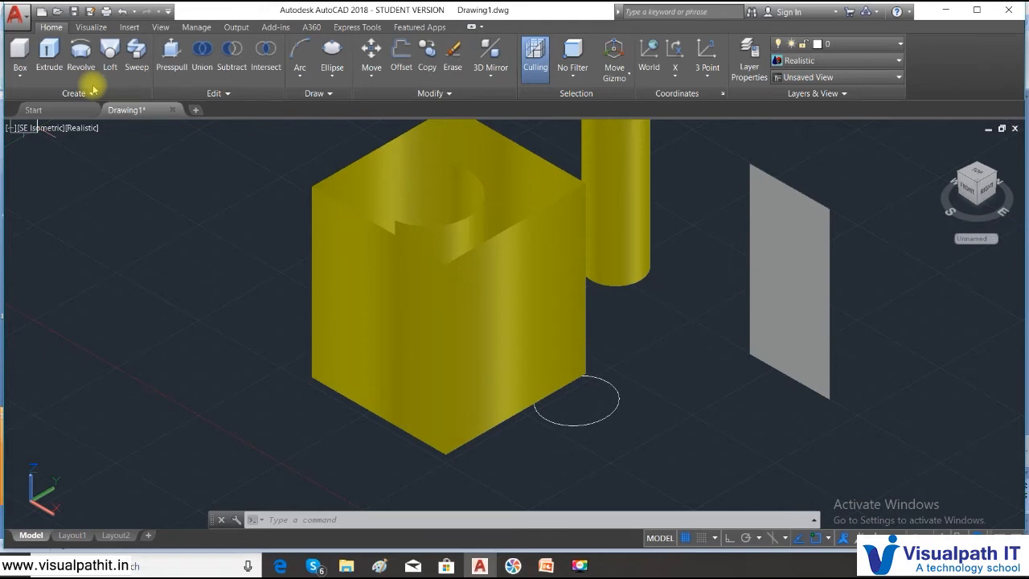
text(o)
key(Return)
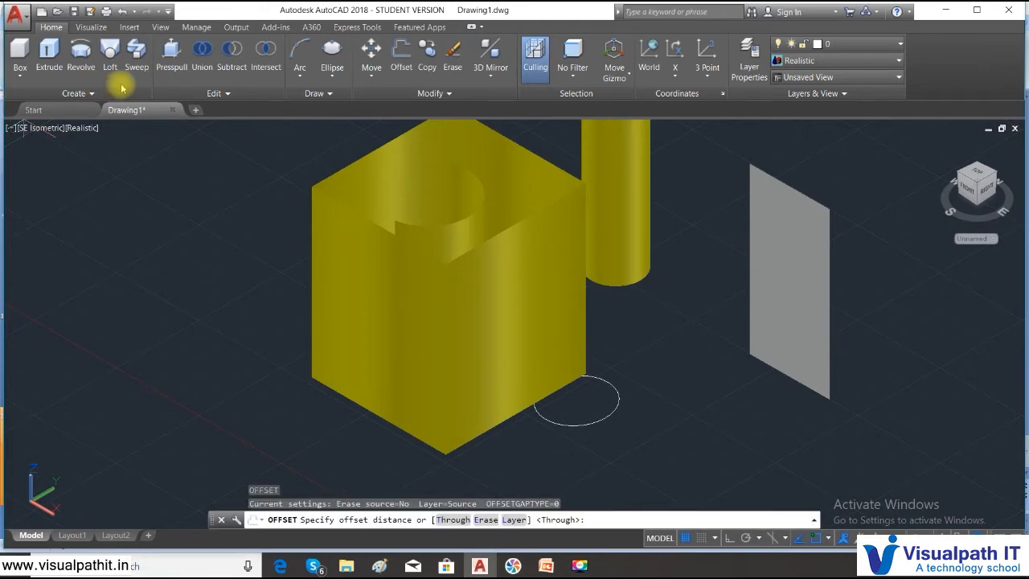
key(Escape)
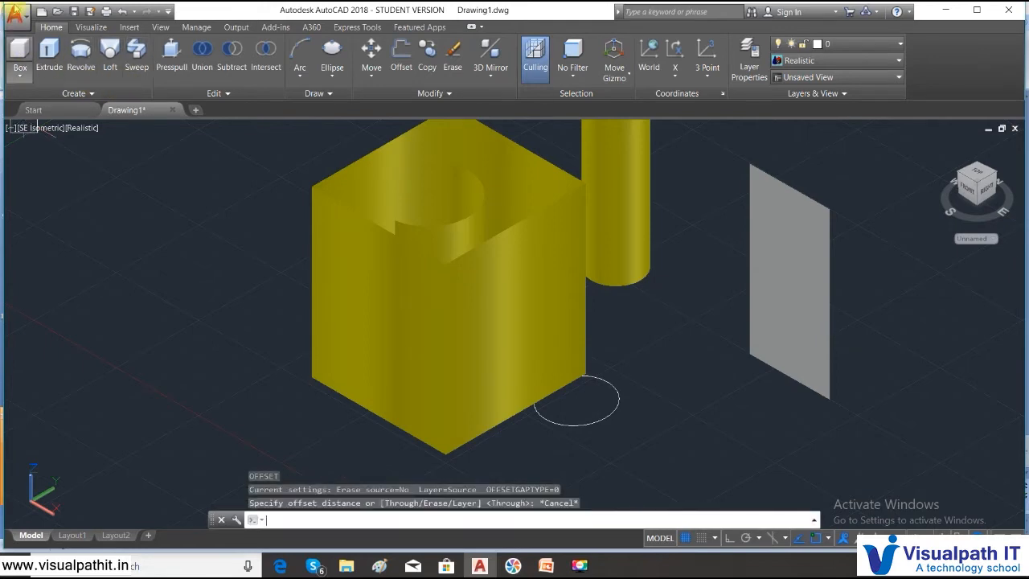
- Show the navigation bar temporarily and orbit the view to look down into the open top of the thickened square
click(160, 28)
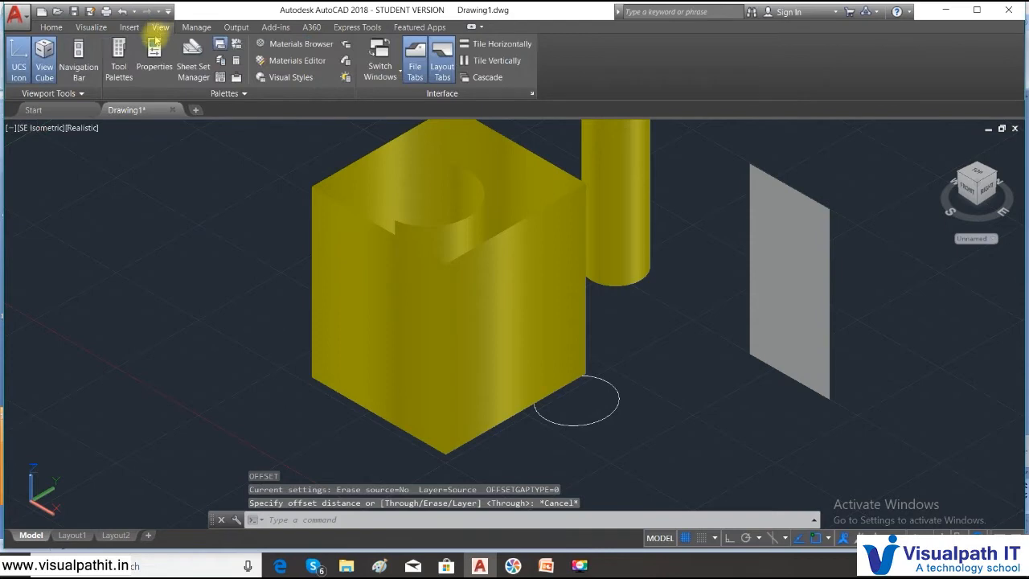
click(92, 74)
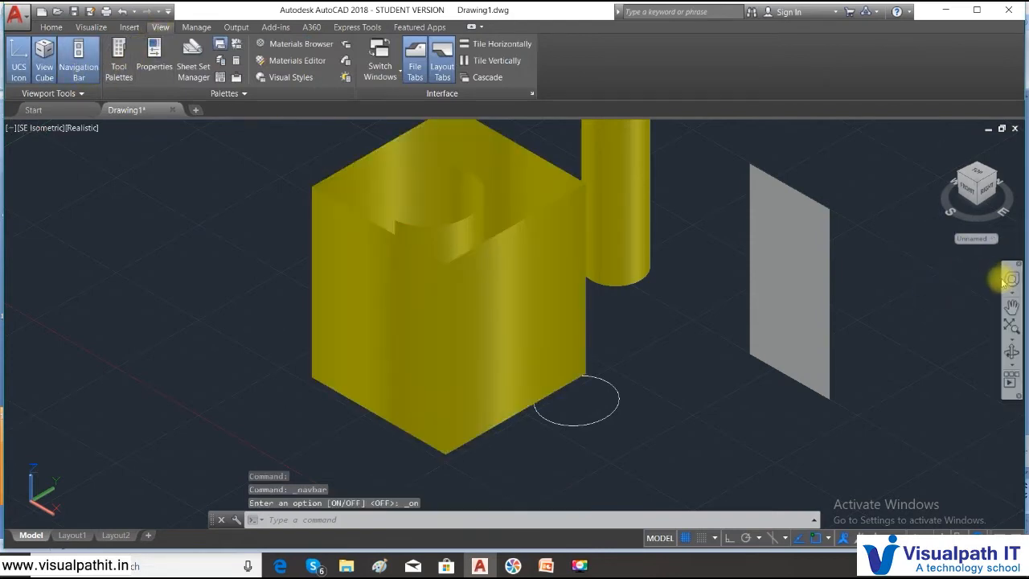
click(1011, 352)
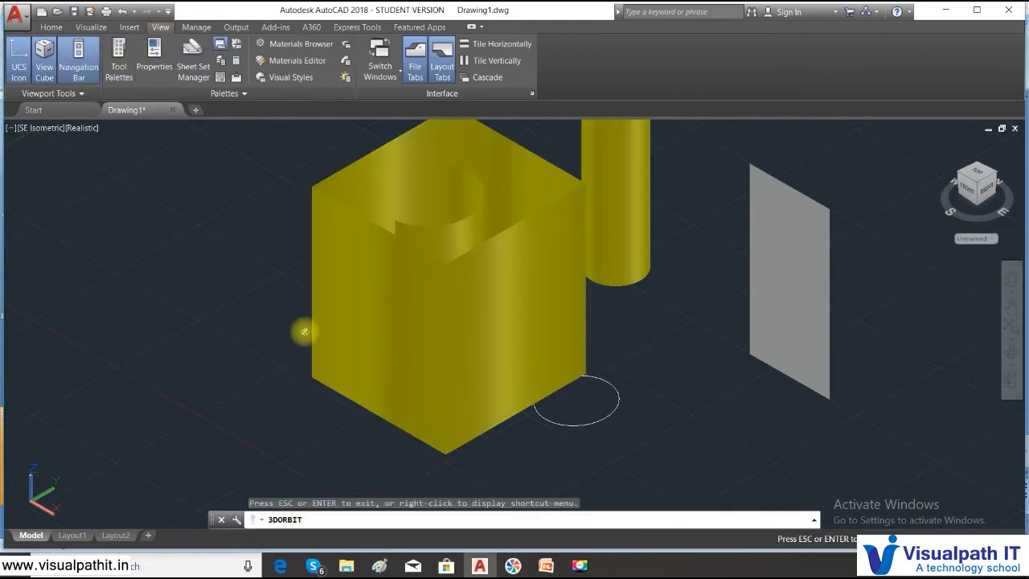
drag(397, 263, 402, 294)
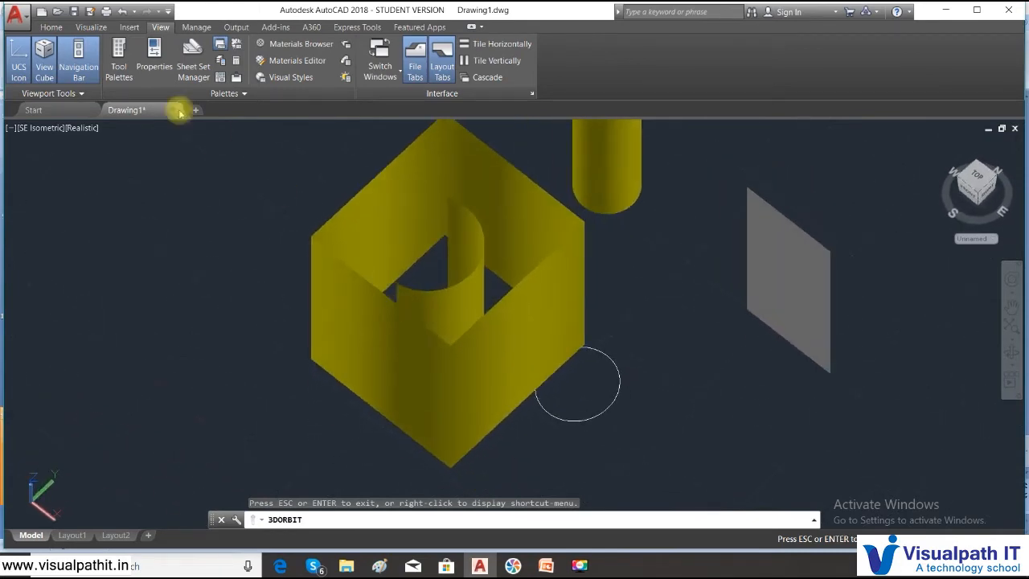
click(78, 74)
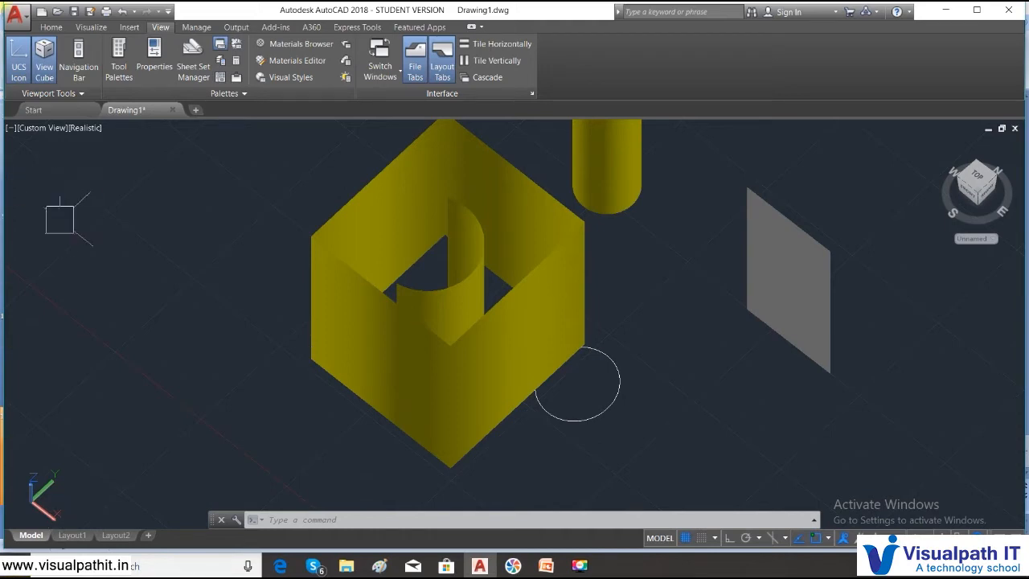
- Return the viewport to the 2D Wireframe visual style and bring back the 3D modeling tools
click(89, 127)
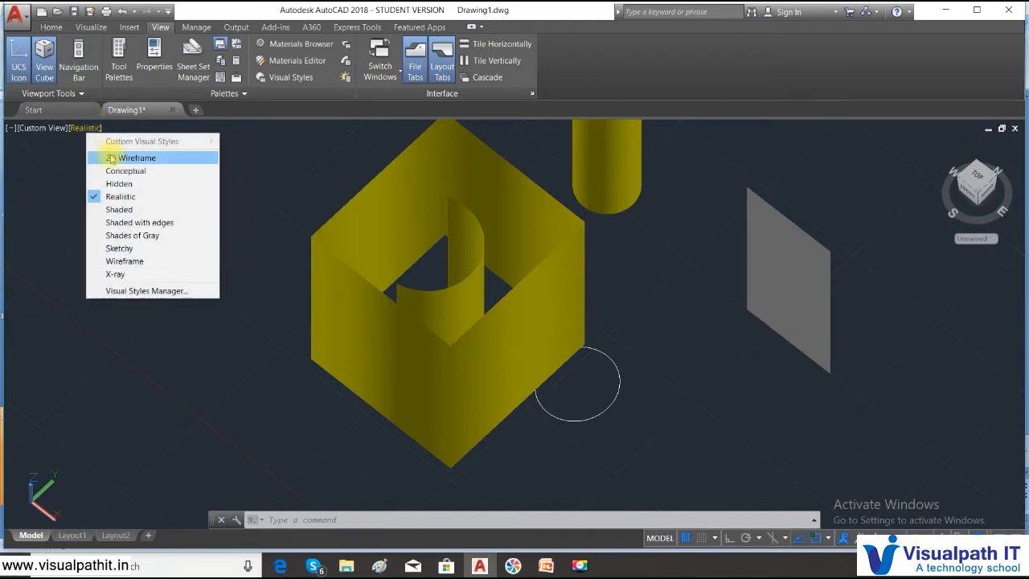
click(112, 158)
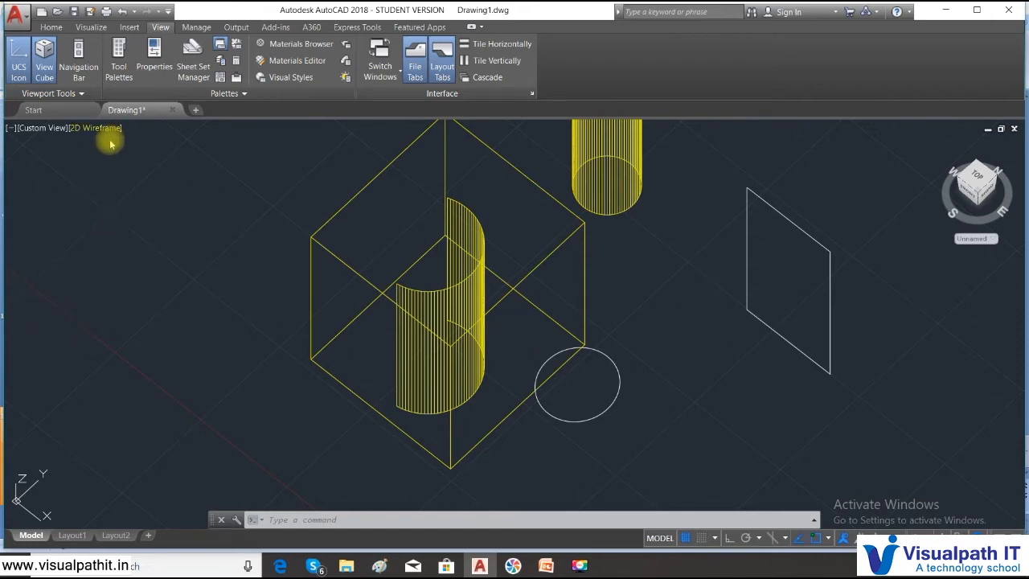
click(52, 29)
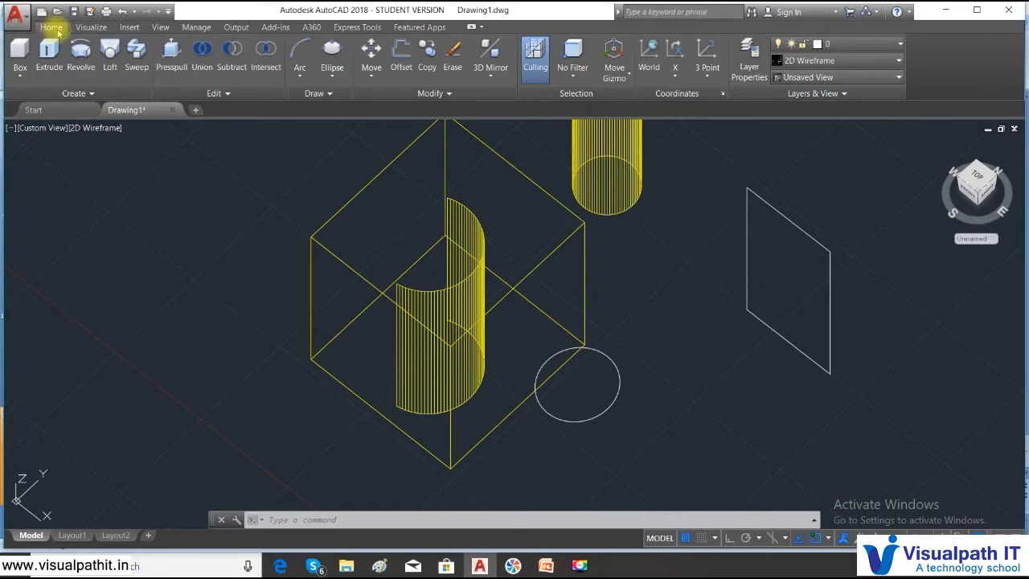
click(652, 429)
mouse_move(634, 449)
mouse_down()
mouse_move(374, 292)
mouse_move(520, 322)
mouse_move(740, 313)
mouse_move(817, 335)
mouse_up()
click(876, 366)
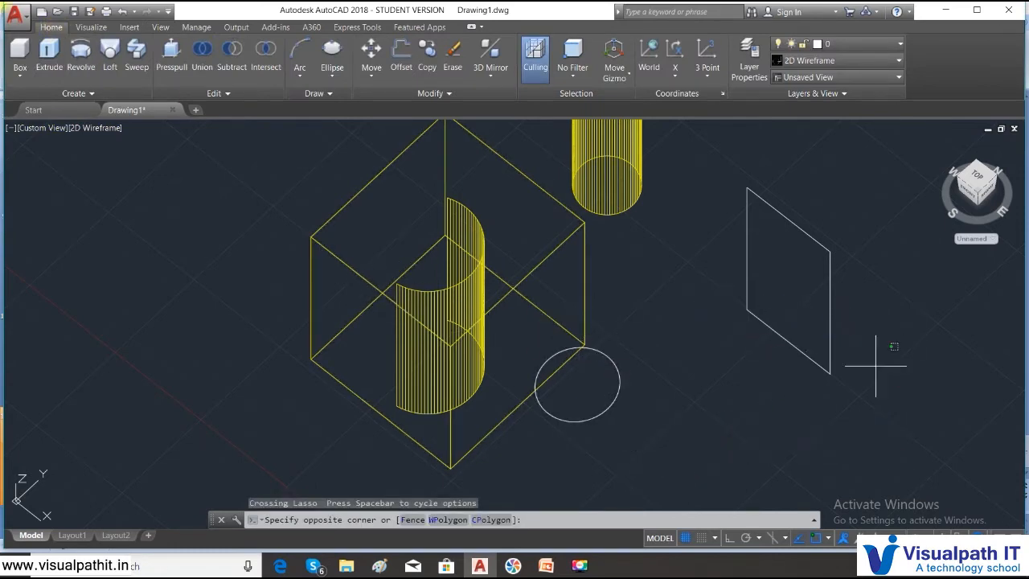
click(593, 328)
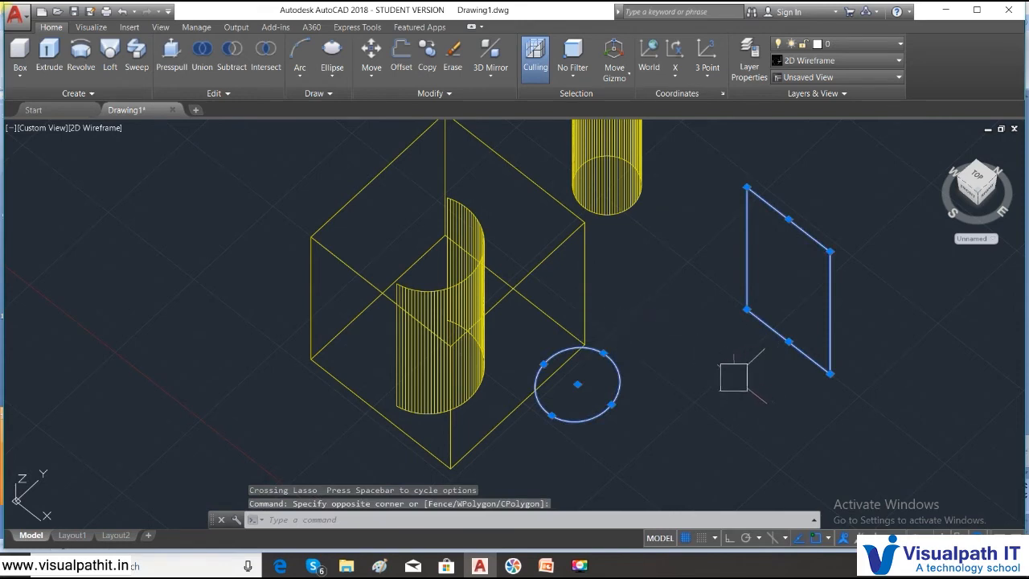
key(Escape)
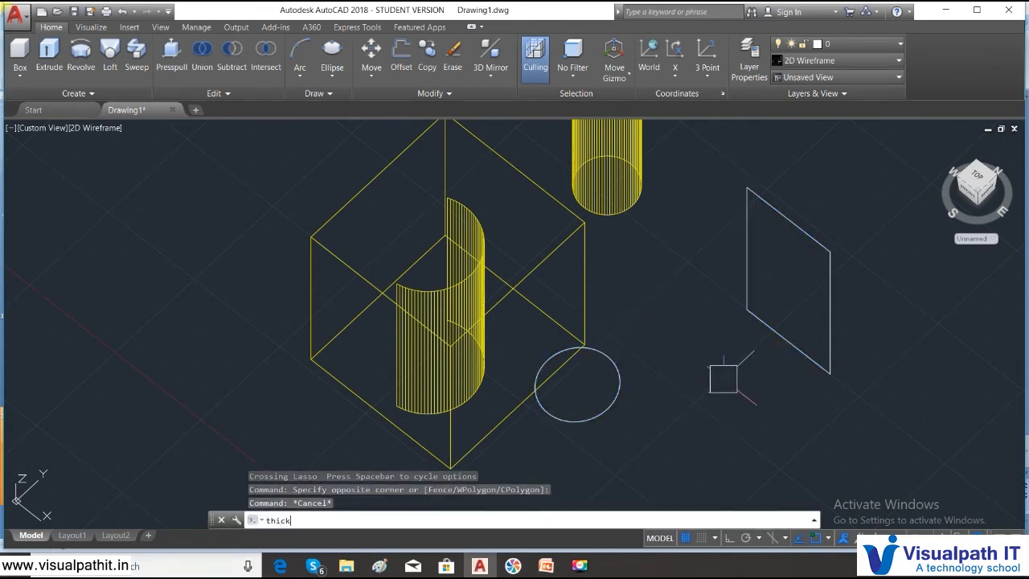
- Set the default thickness for new objects to 0 with the THICKNESS command
text(thickness)
key(Return)
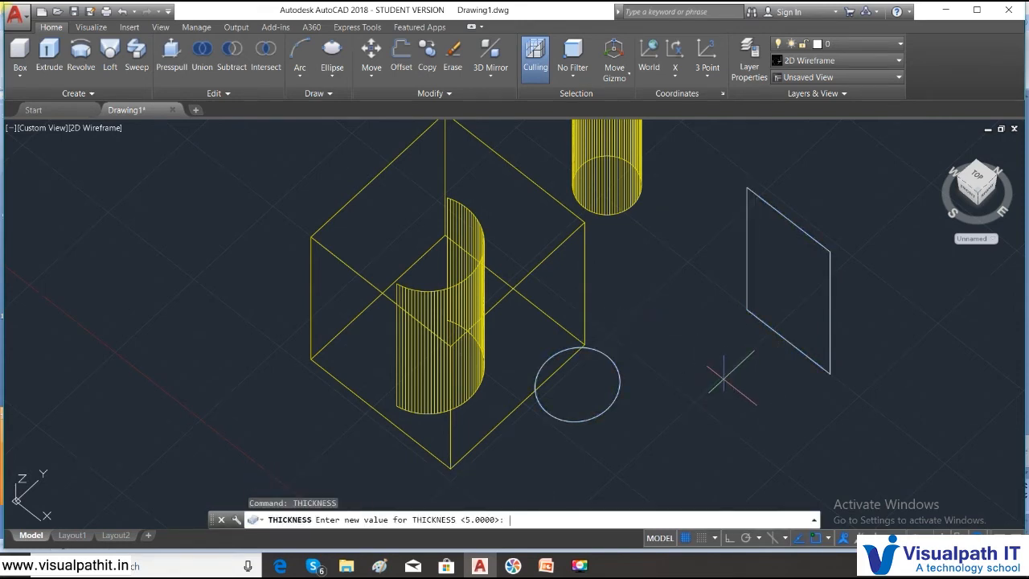
text(0)
key(Return)
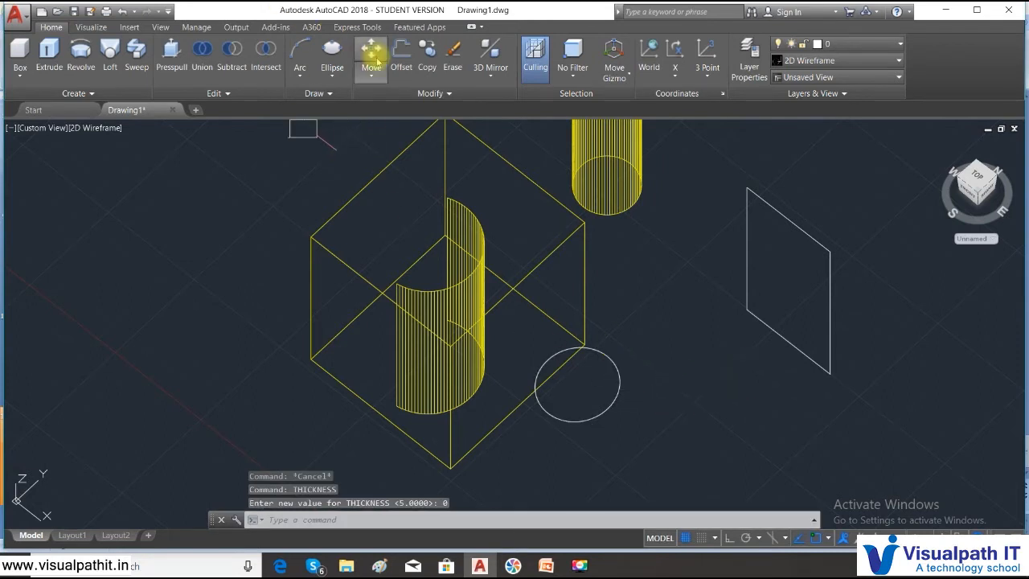
- Draw a three-point arc in the empty space between the white circle and the upright rectangle
click(300, 75)
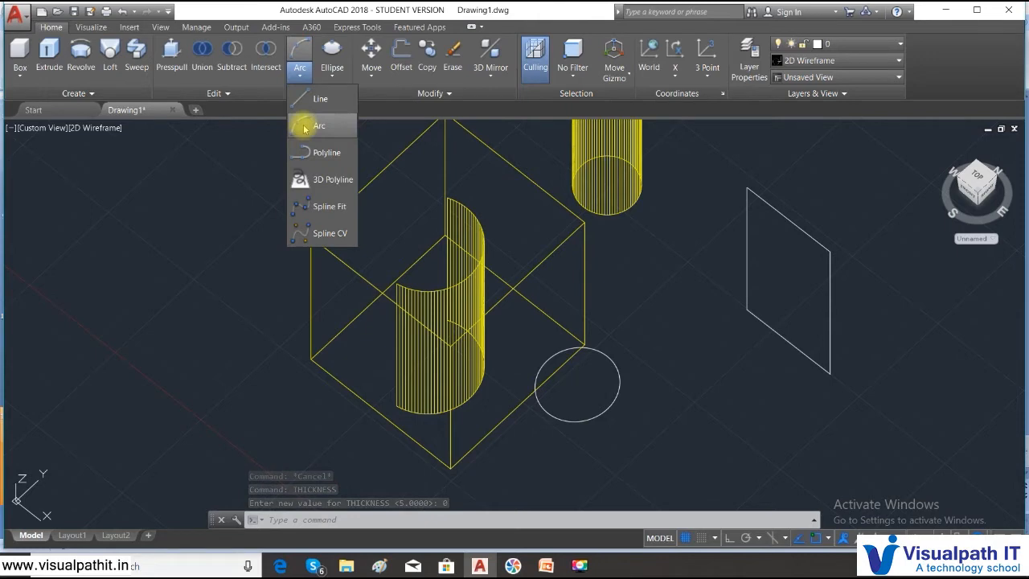
click(303, 126)
click(670, 437)
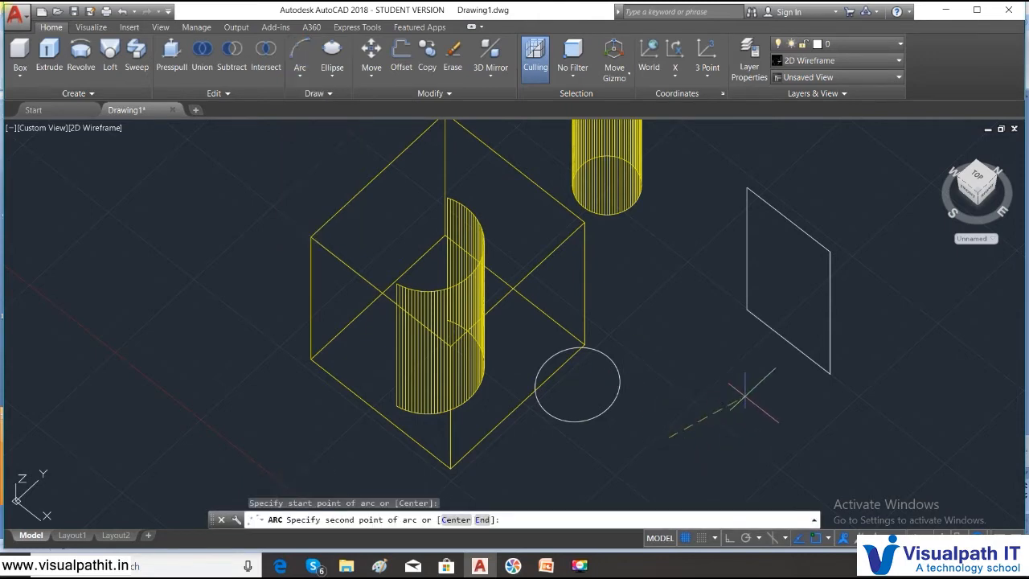
click(740, 397)
click(708, 376)
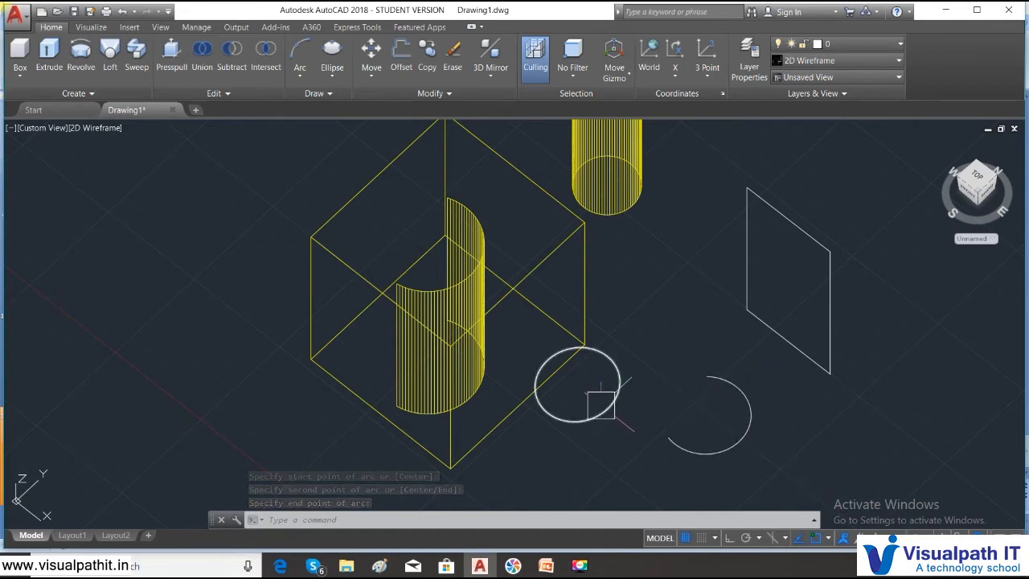
- Switch to the home view and erase all the objects in the drawing
scroll(601, 394, down, 2)
middle_drag(593, 414, 574, 411)
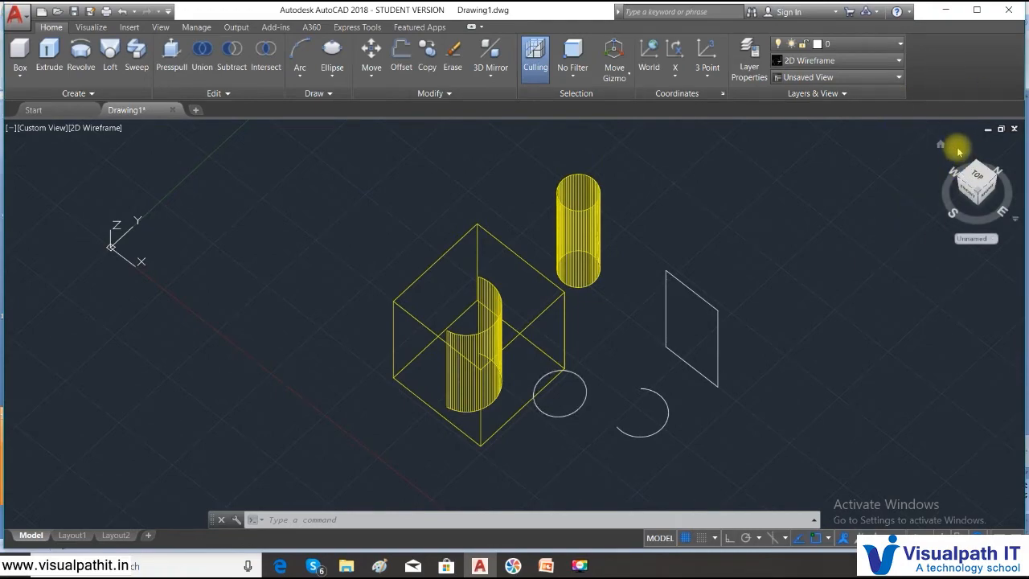
click(941, 144)
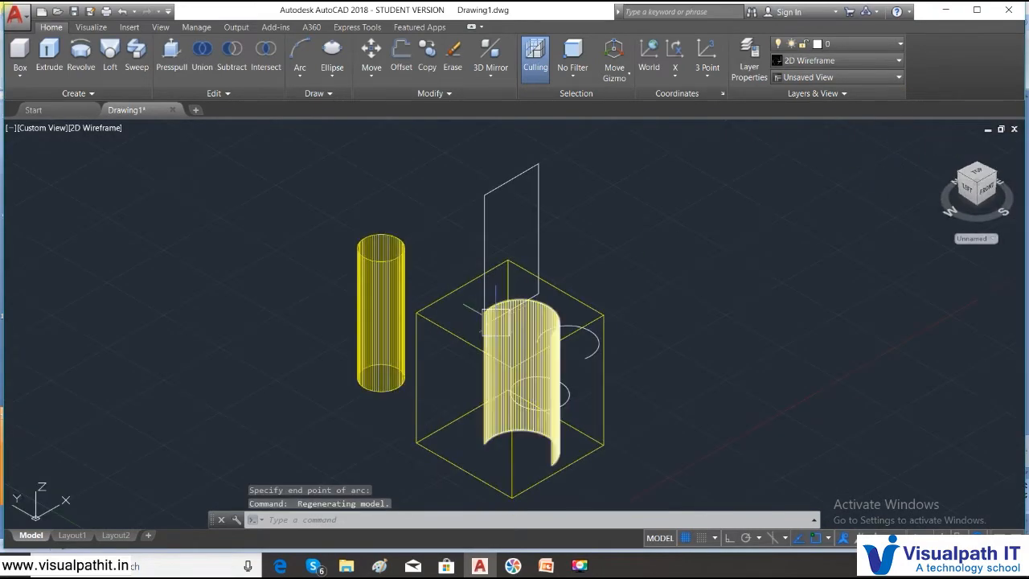
scroll(577, 495, down, 4)
click(629, 489)
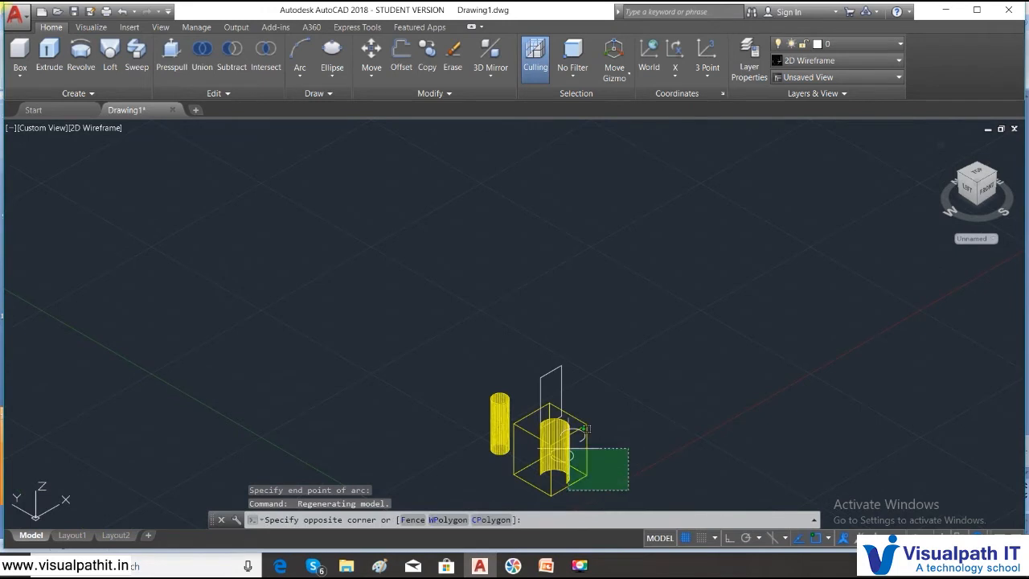
click(317, 279)
key(Delete)
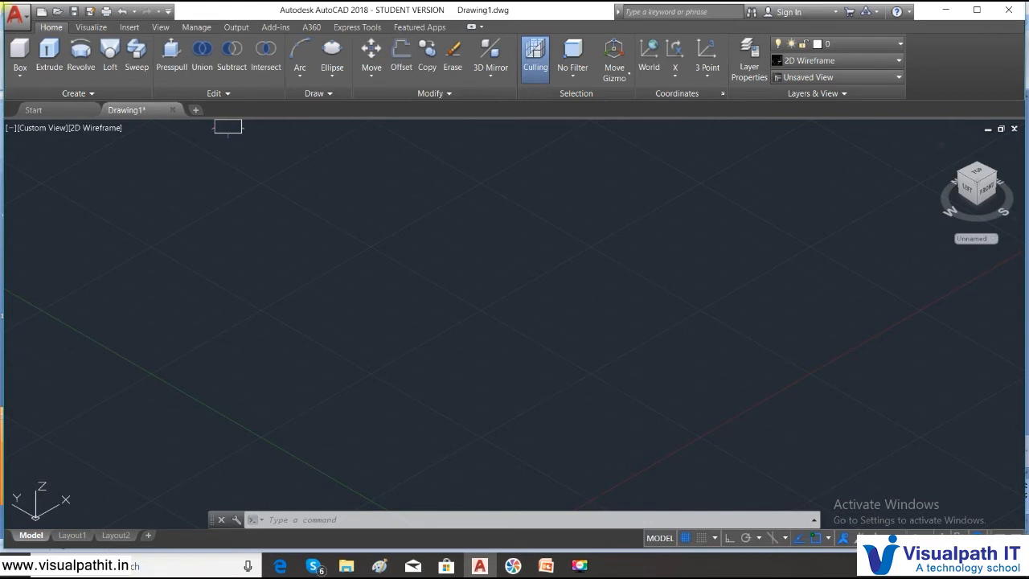
- Draw a circle with a radius of about 8.48 in the middle of the empty drawing
click(330, 77)
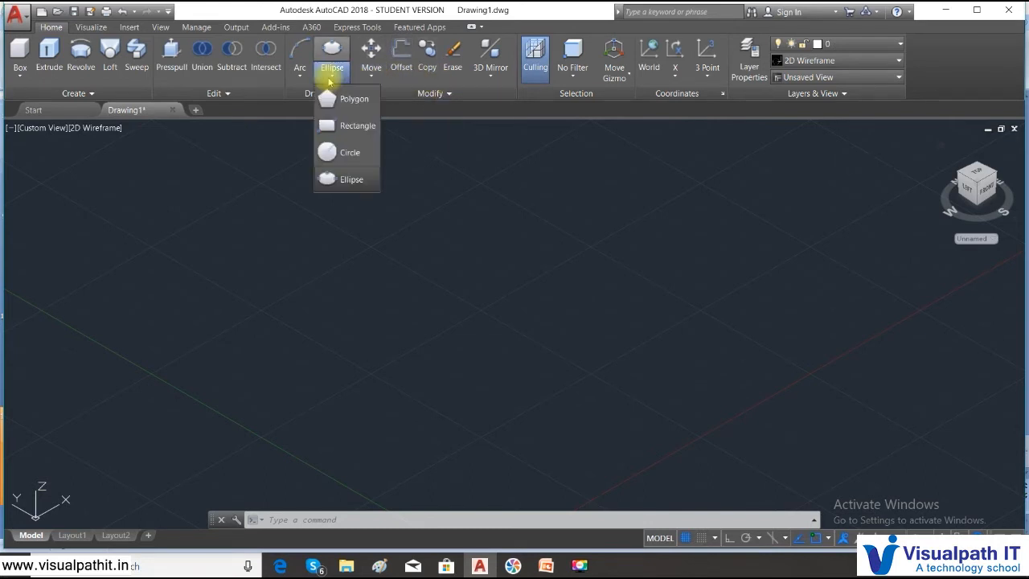
click(349, 152)
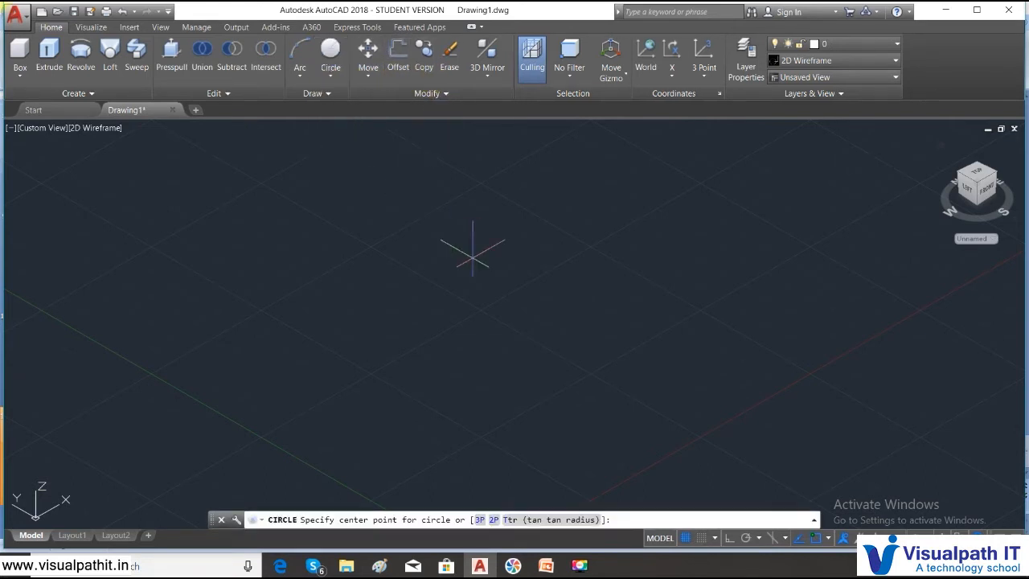
click(477, 300)
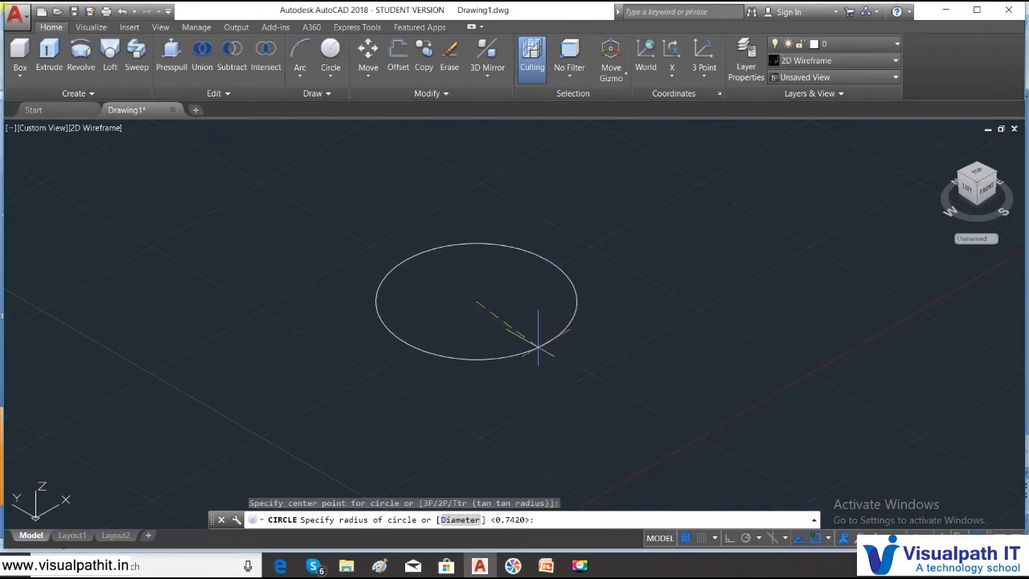
click(559, 338)
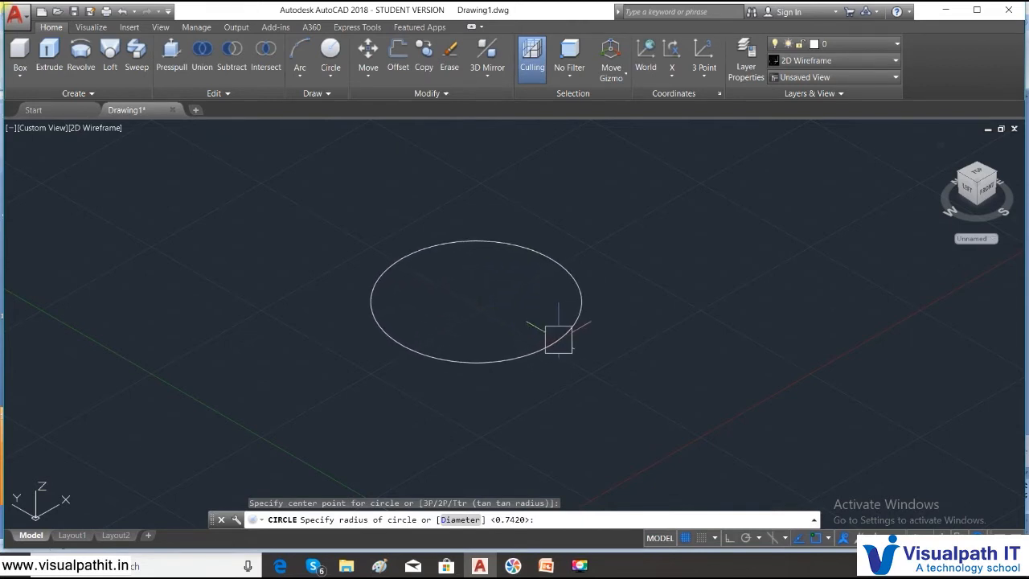
- Draw a smaller circle inside the large one, sharing its center point
middle_drag(545, 349, 544, 379)
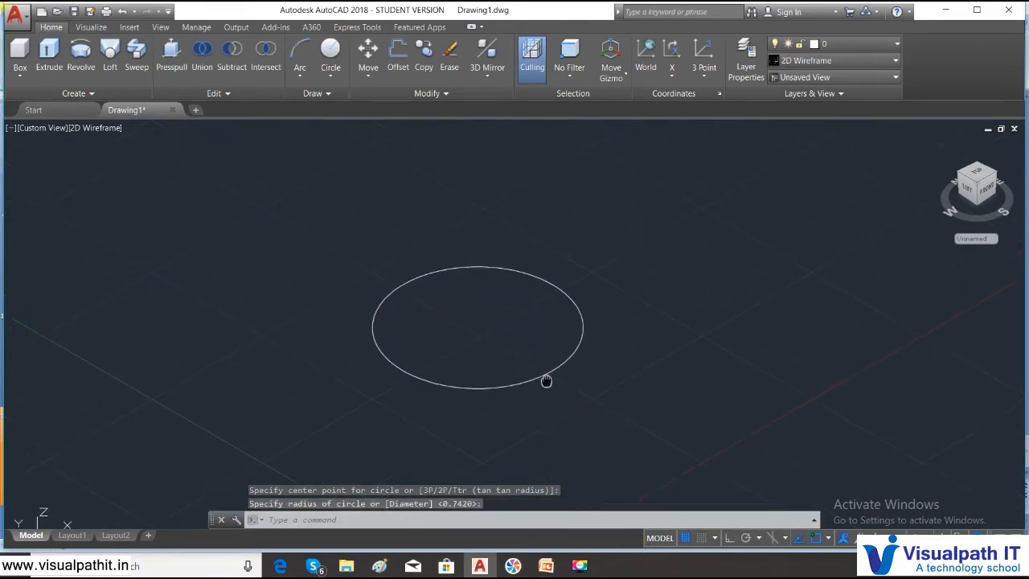
click(331, 80)
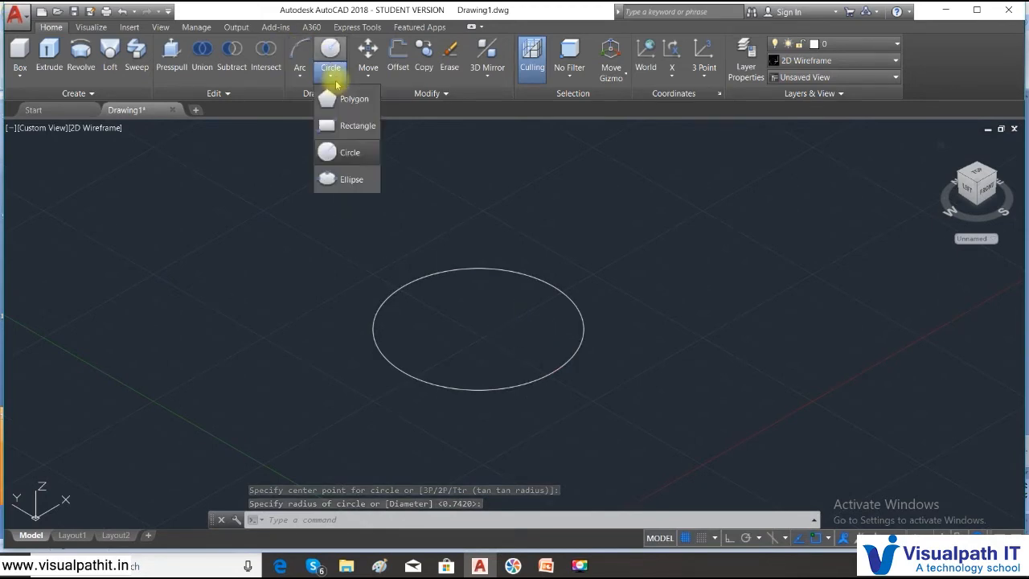
click(333, 149)
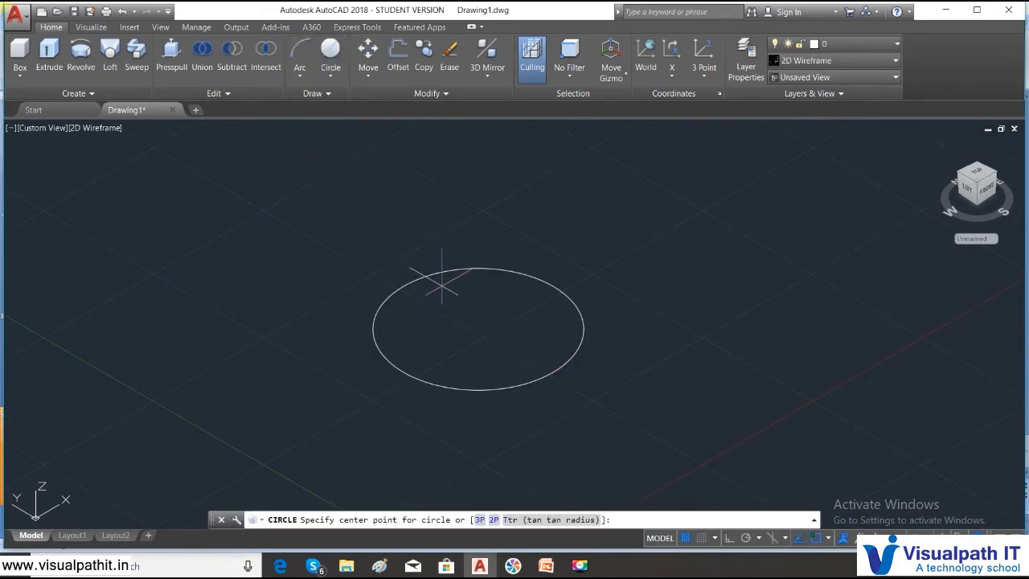
click(478, 328)
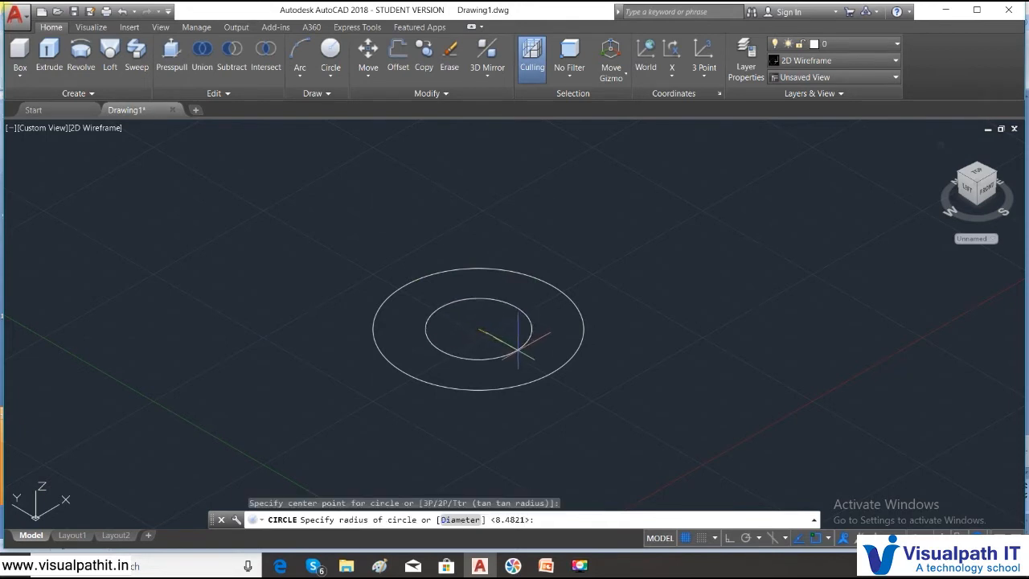
click(514, 336)
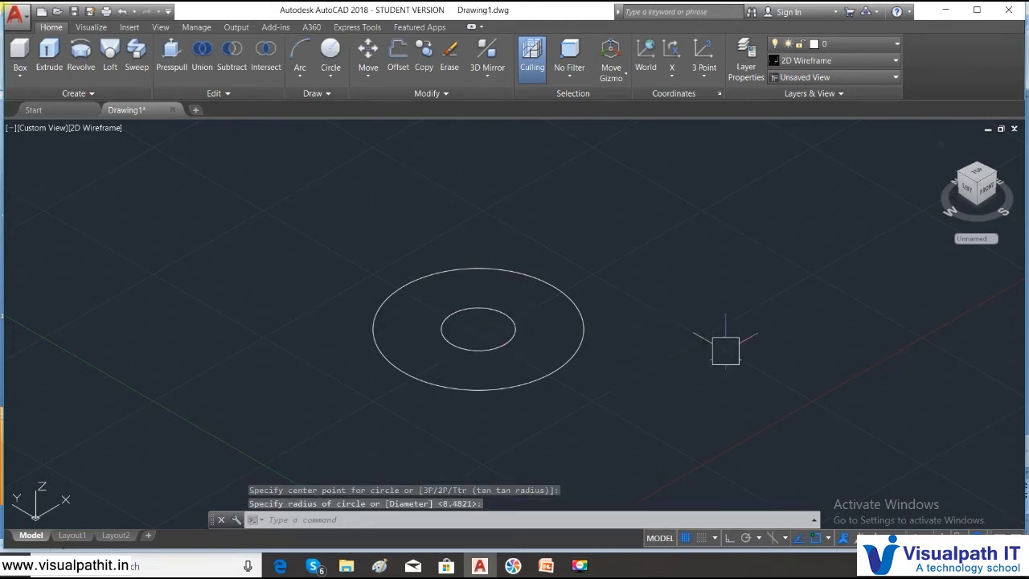
- Convert both concentric circles into regions and display them in the Shaded visual style
text(region)
key(Return)
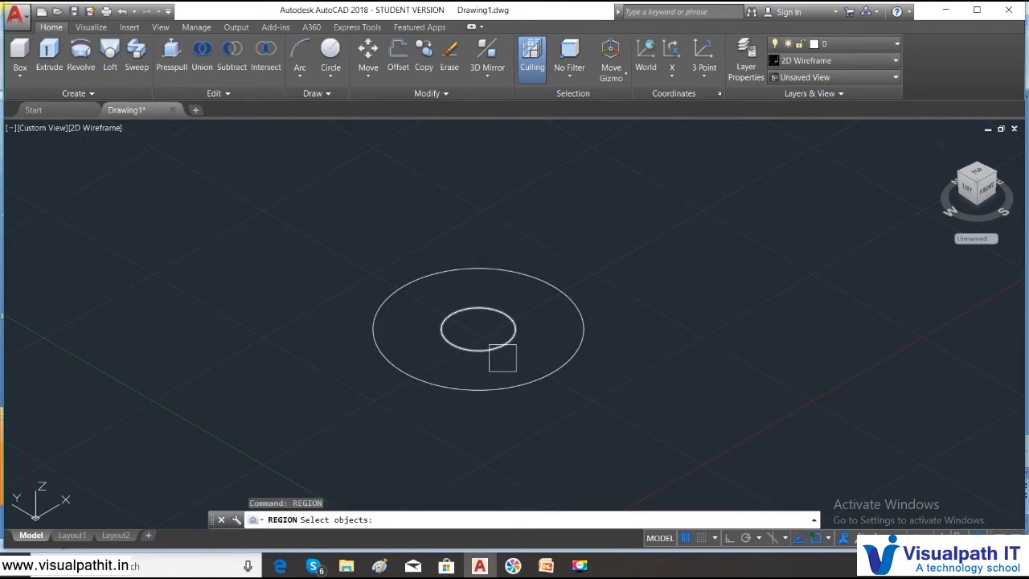
click(568, 390)
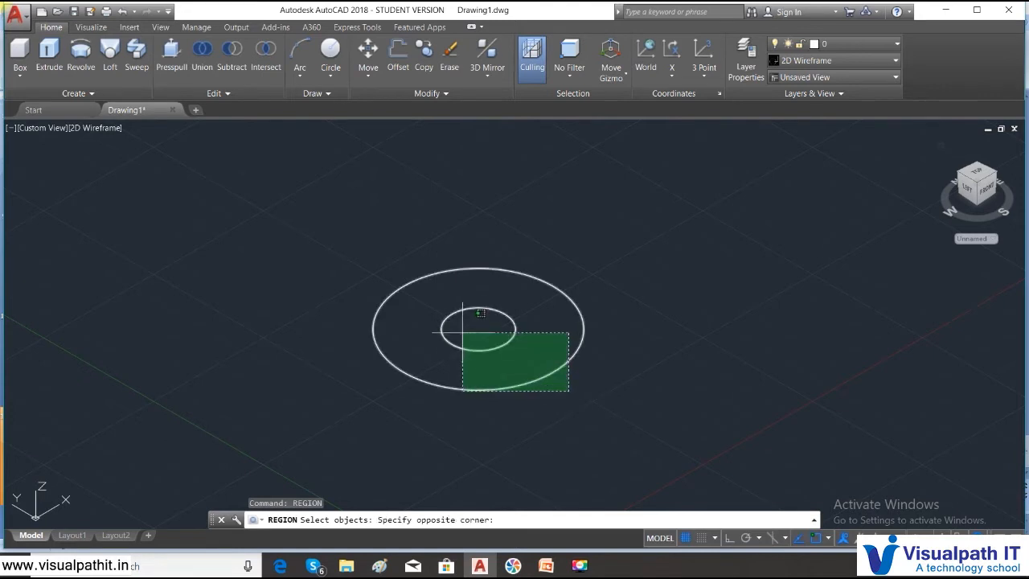
click(461, 332)
key(Return)
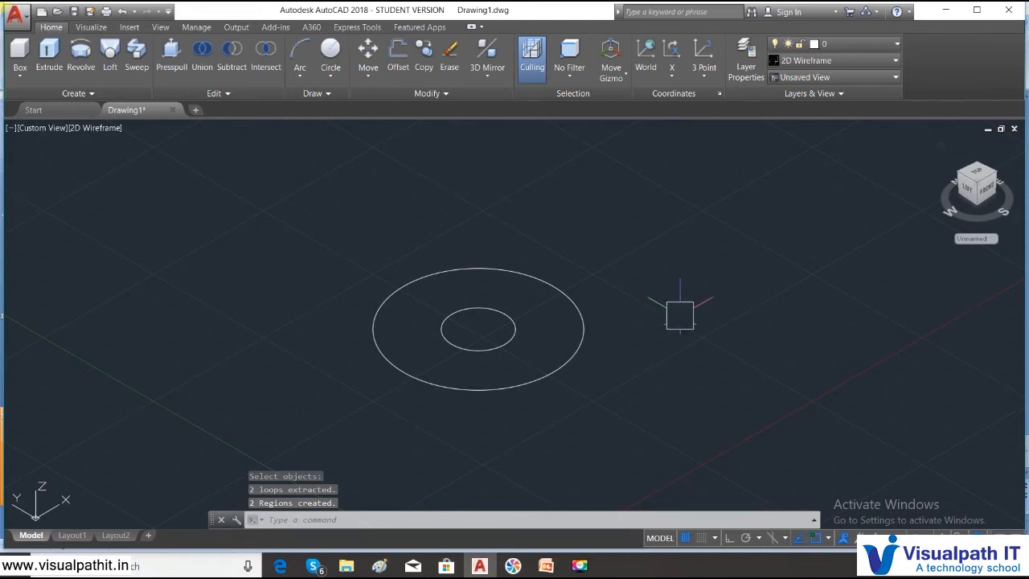
click(100, 131)
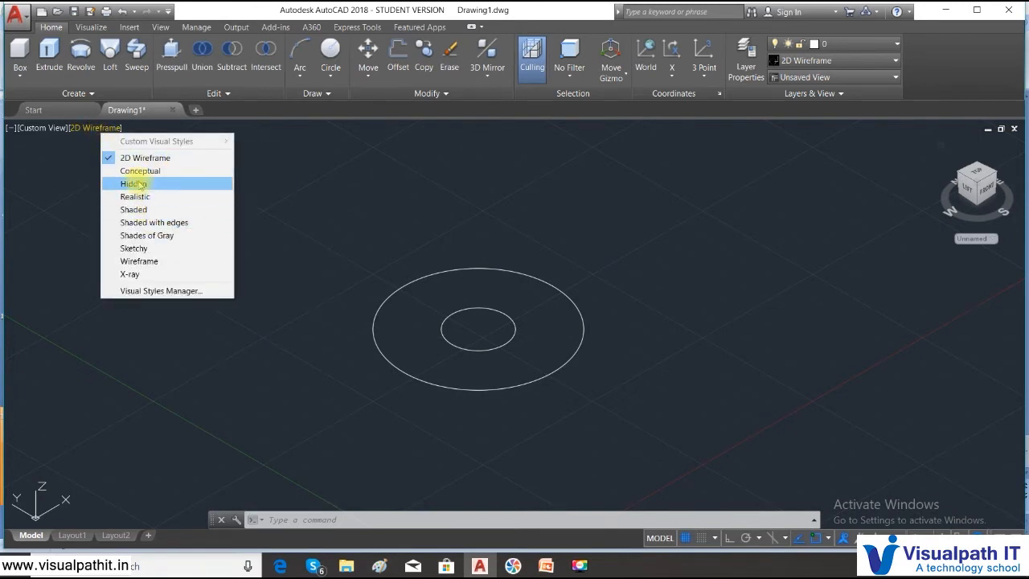
click(149, 210)
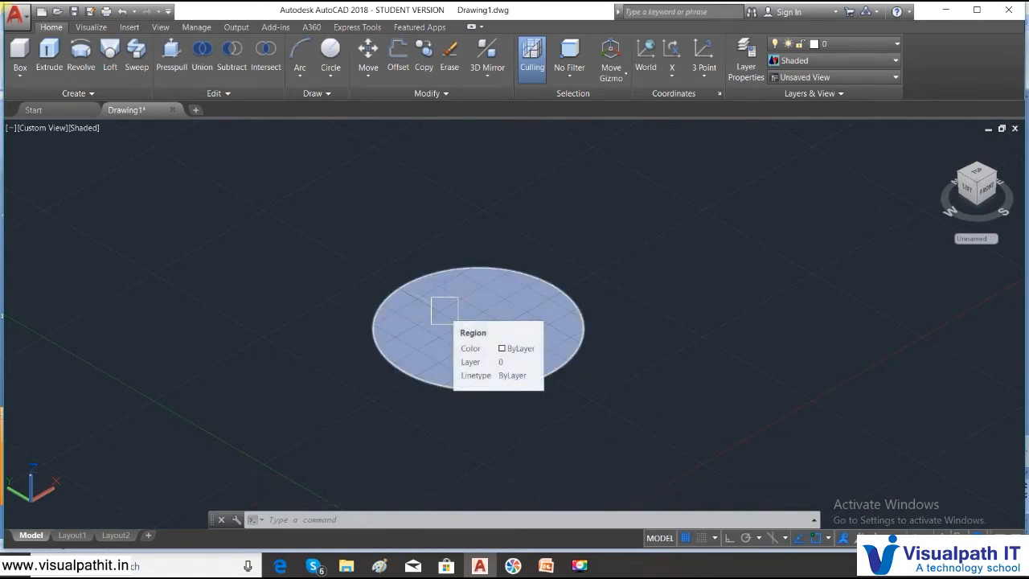
- Subtract the inner circular region from the outer one to cut a round hole through it
click(232, 63)
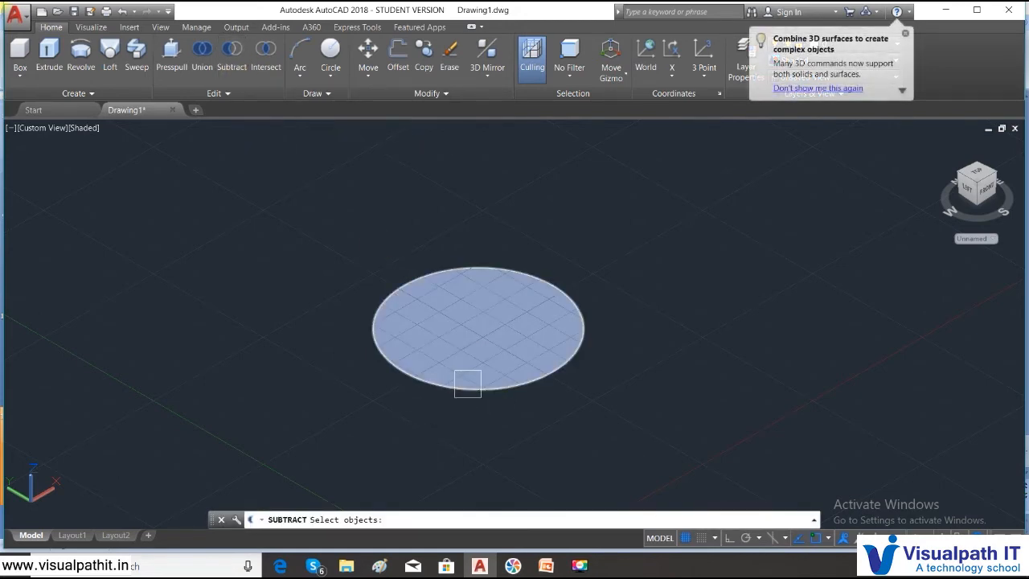
click(468, 384)
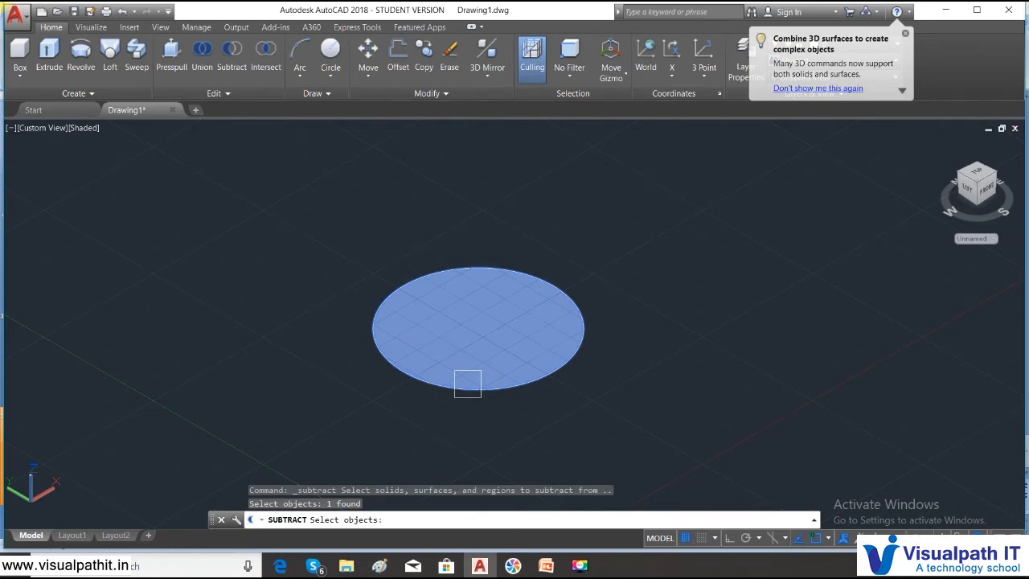
key(Return)
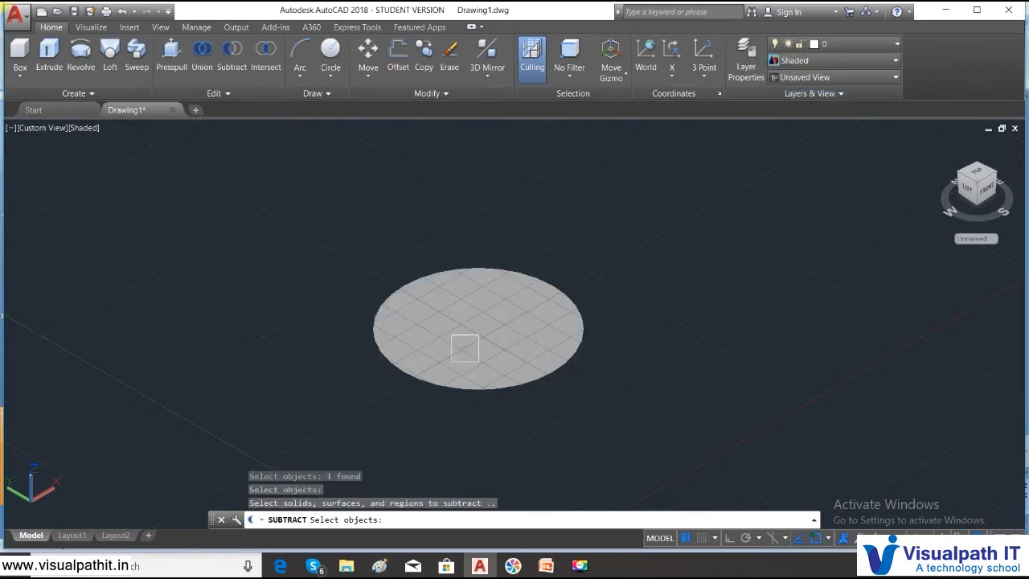
click(489, 313)
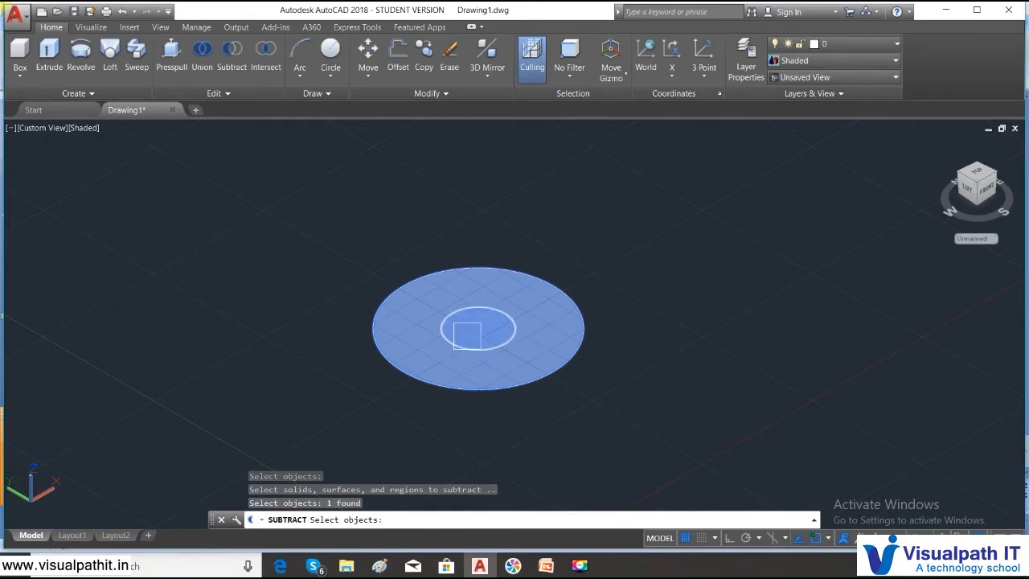
click(468, 336)
key(Return)
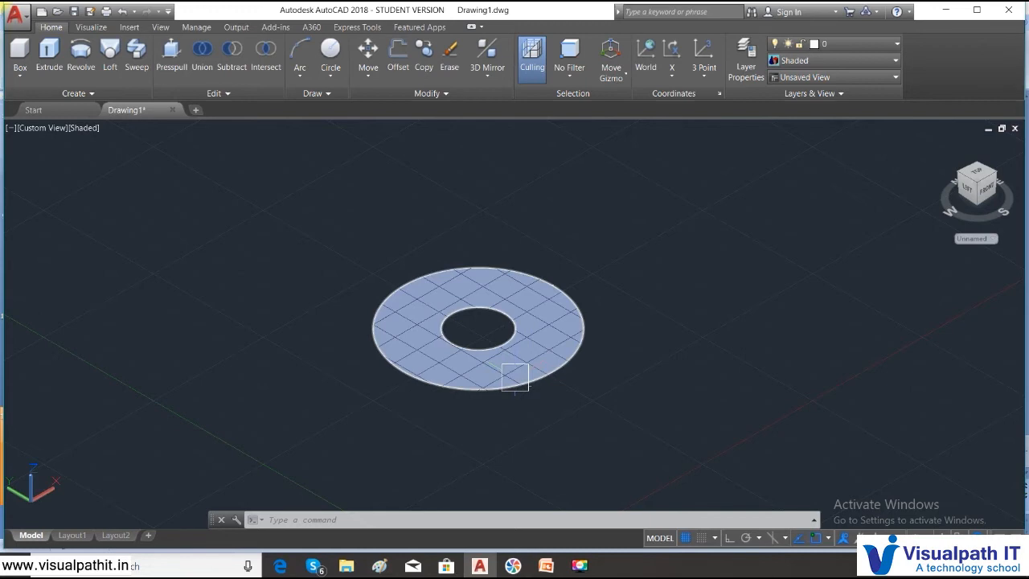
- Undo the subtraction, the Shaded visual style, the region conversion and both circles
key(ctrl+z)
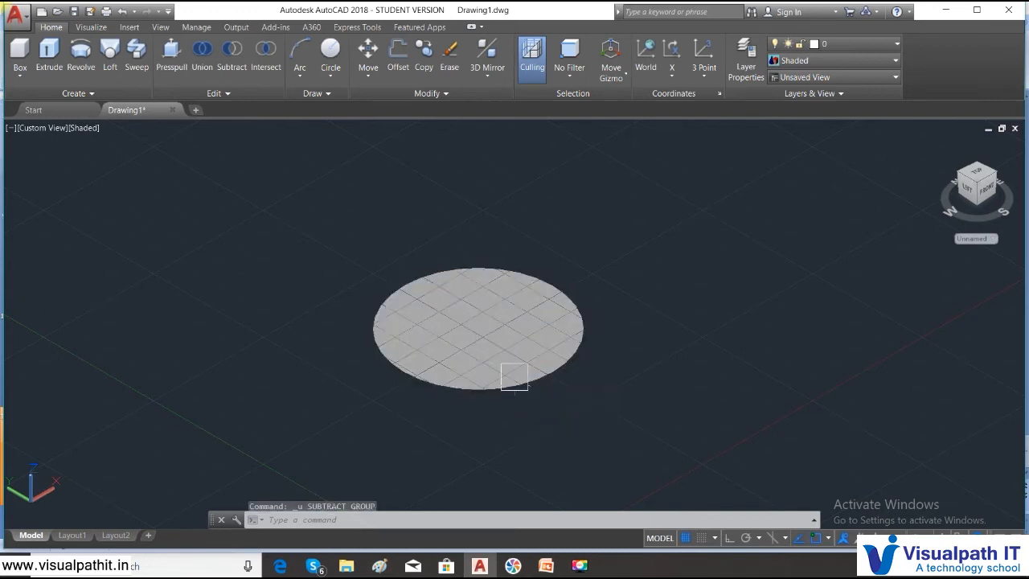
key(ctrl+z)
key(ctrl+z)
key(ctrl+z)
key(ctrl+z)
key(ctrl+z)
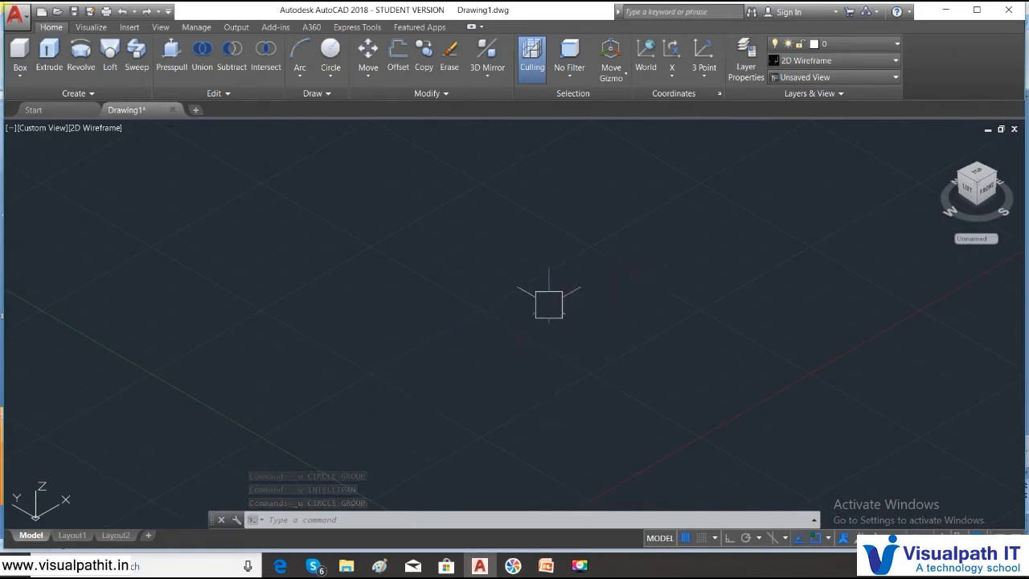
- Draw a circle with a radius of about 6.95 units in the empty drawing
click(331, 74)
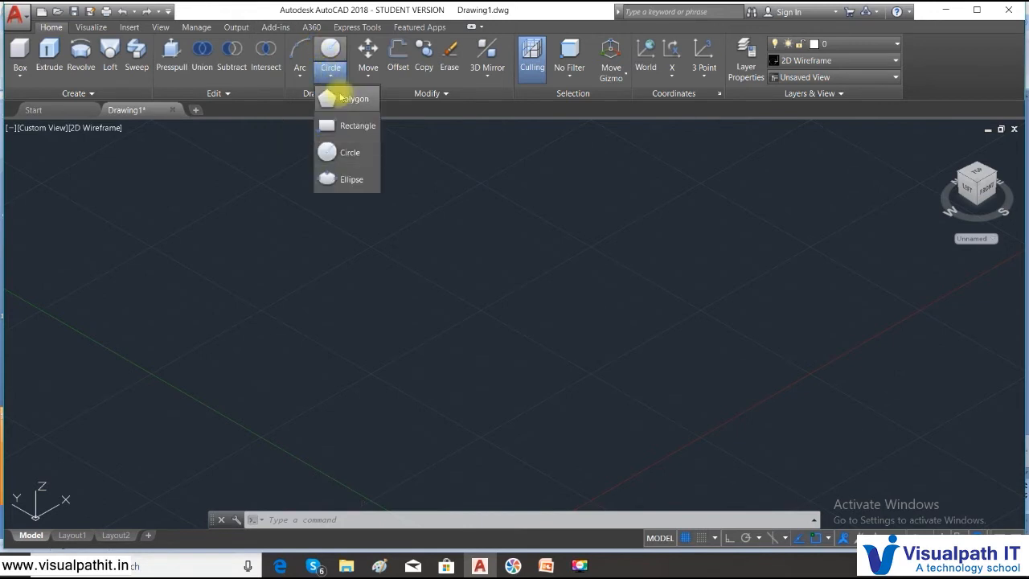
click(344, 152)
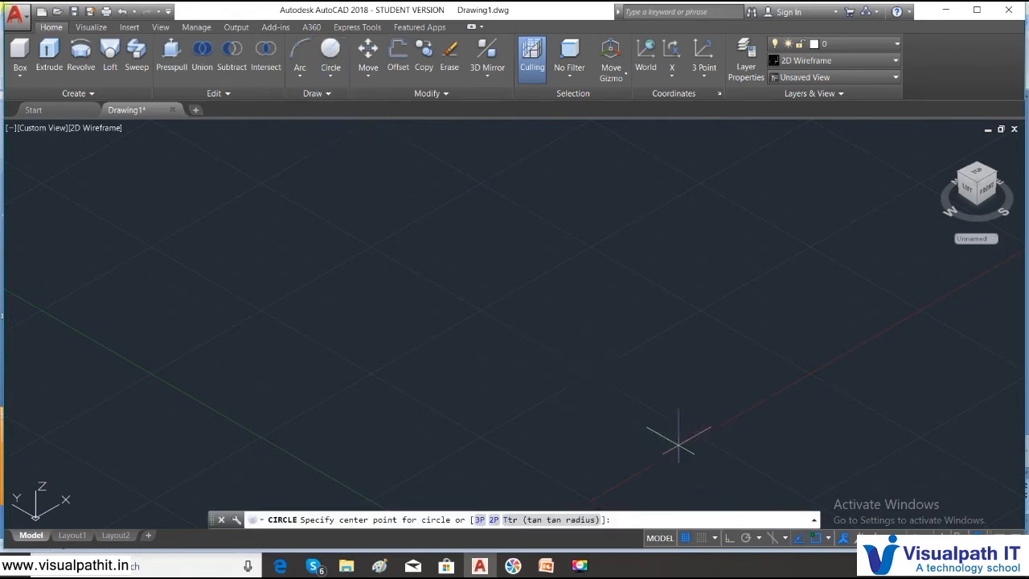
click(483, 321)
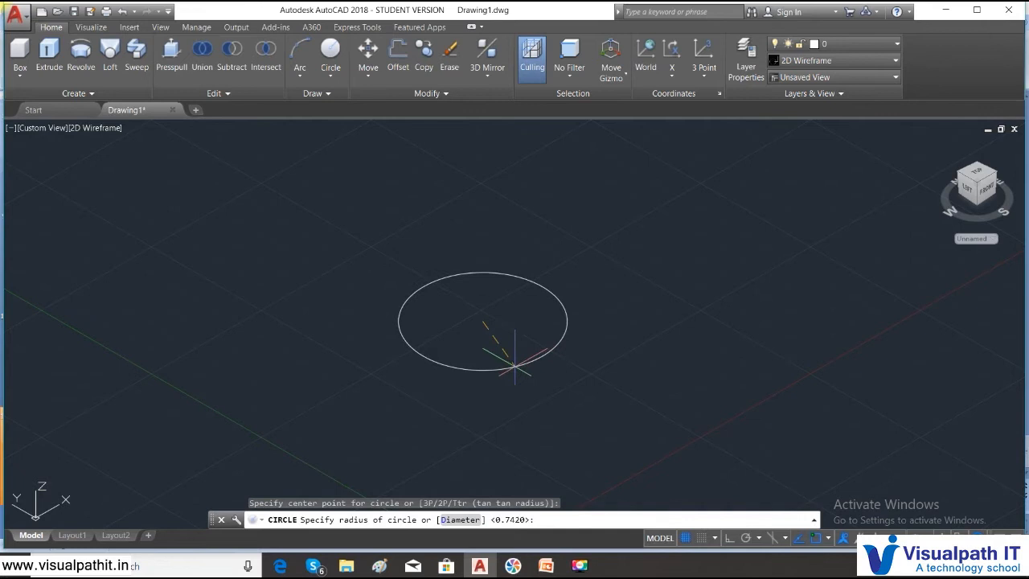
click(511, 356)
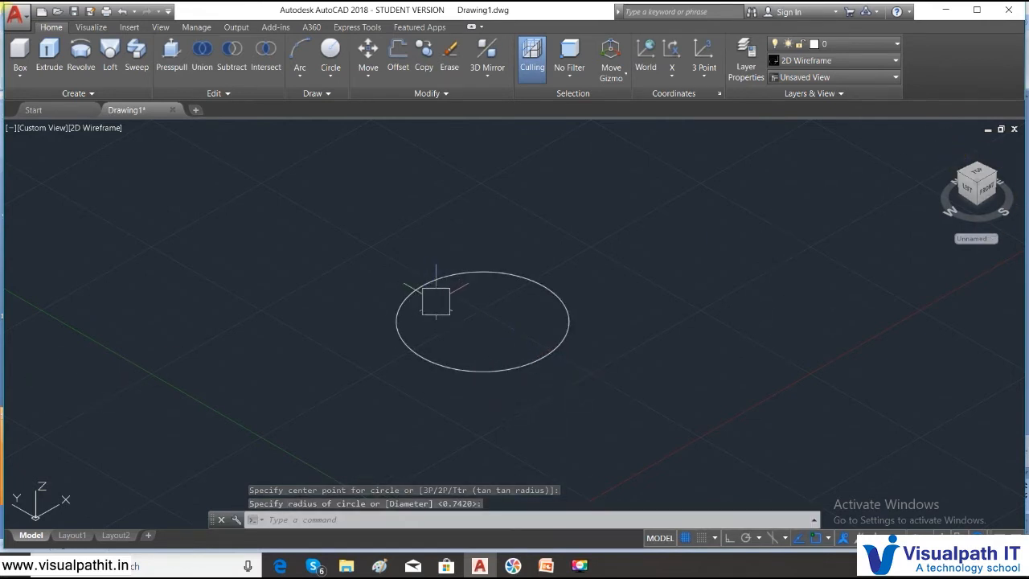
- Switch the viewport from the custom view to the Top view
click(101, 128)
click(45, 129)
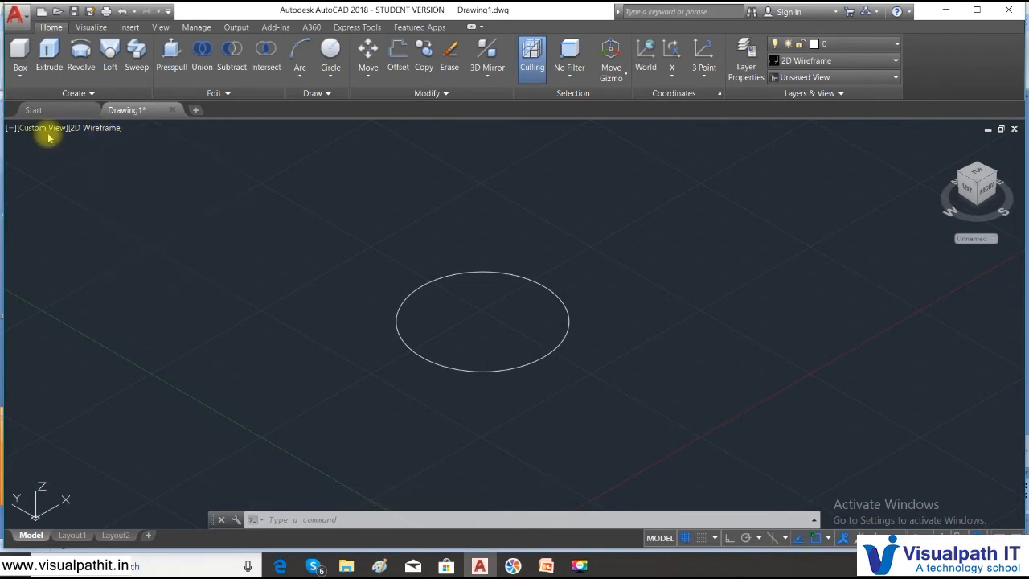
click(45, 129)
click(72, 159)
scroll(597, 328, down, 3)
scroll(598, 329, up, 1)
middle_drag(597, 329, 526, 324)
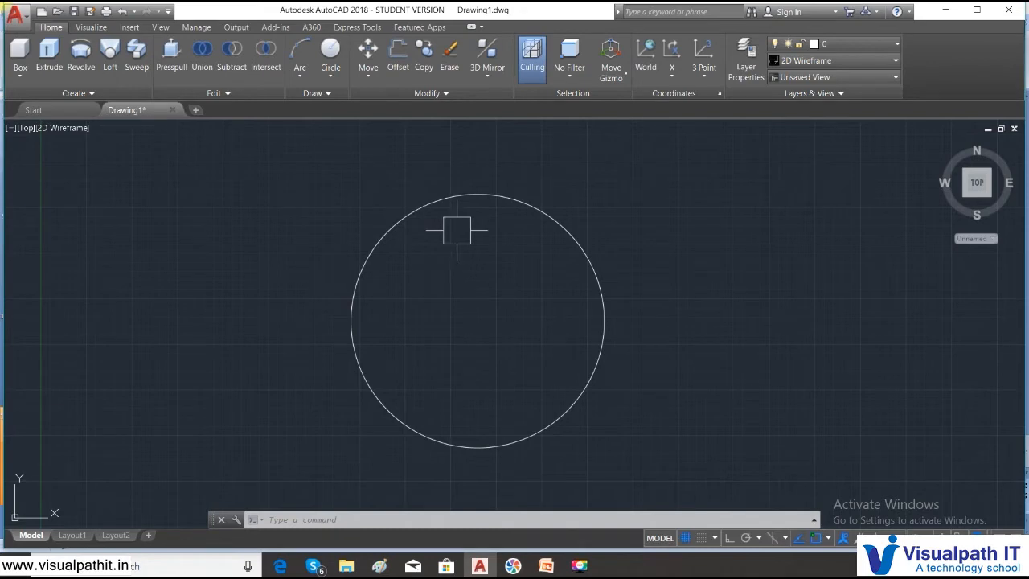
- Draw a small circle centered on the upper quadrant point of the large circle
text(arc)
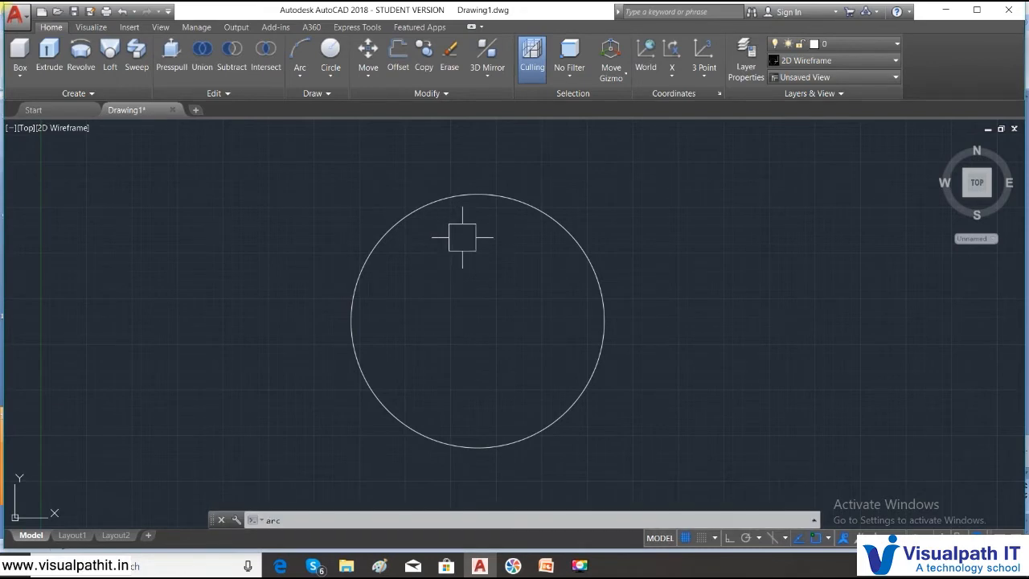
key(Escape)
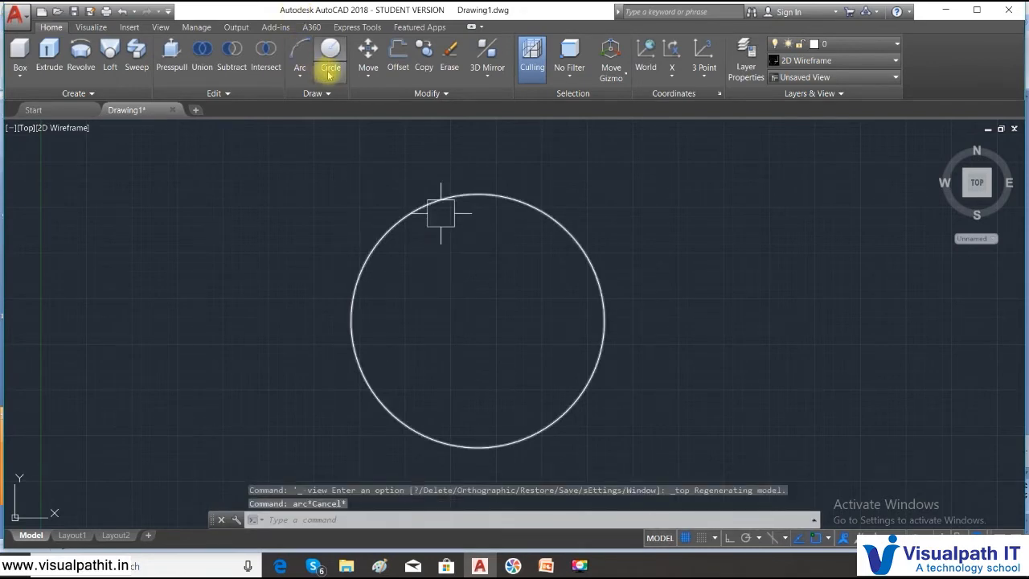
click(329, 75)
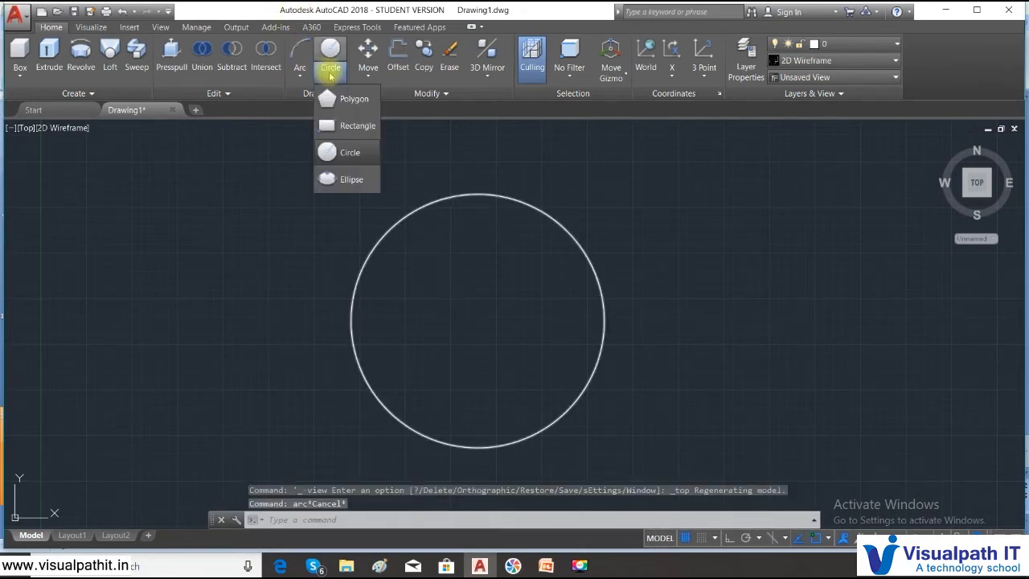
click(346, 152)
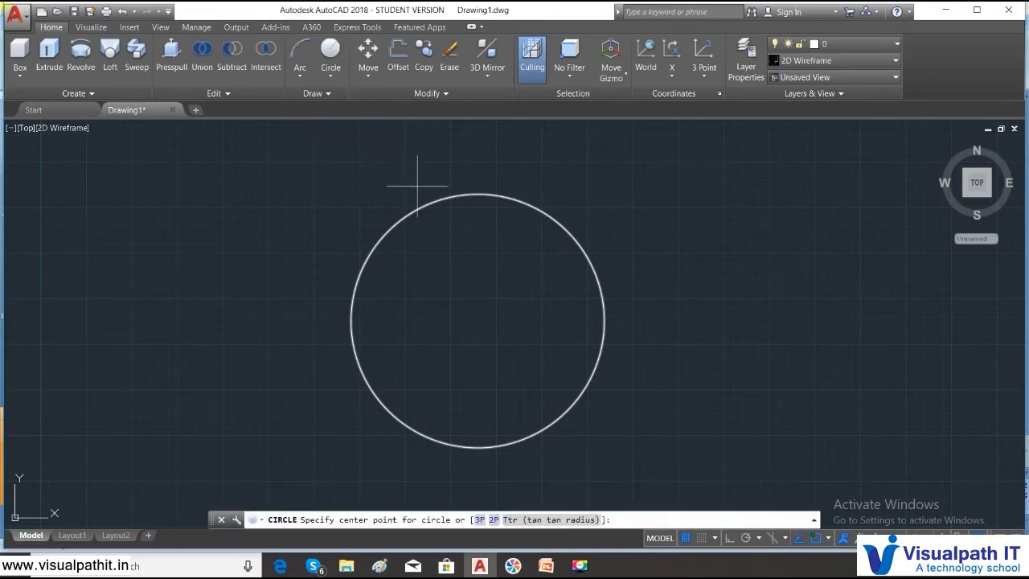
click(478, 194)
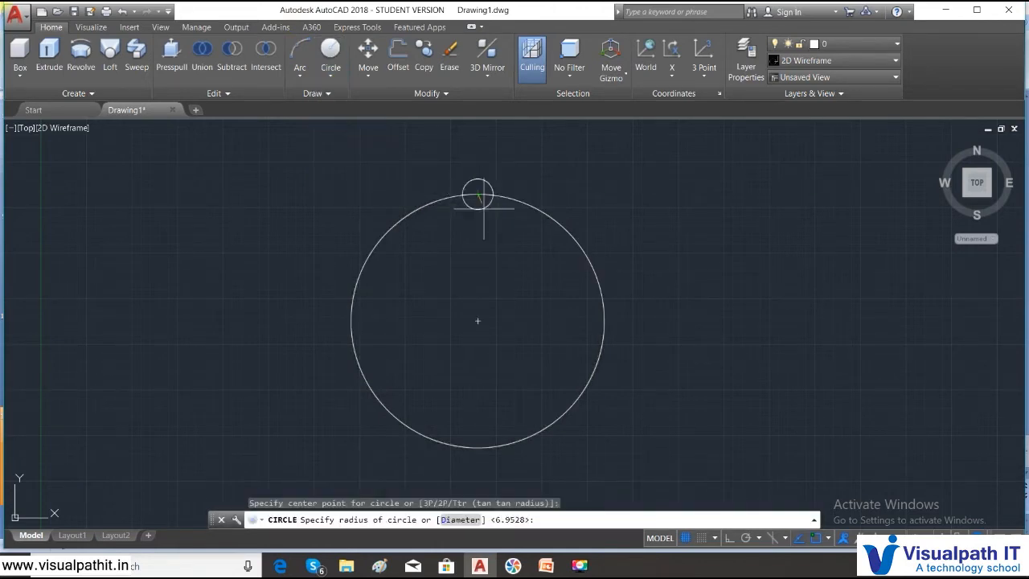
click(484, 219)
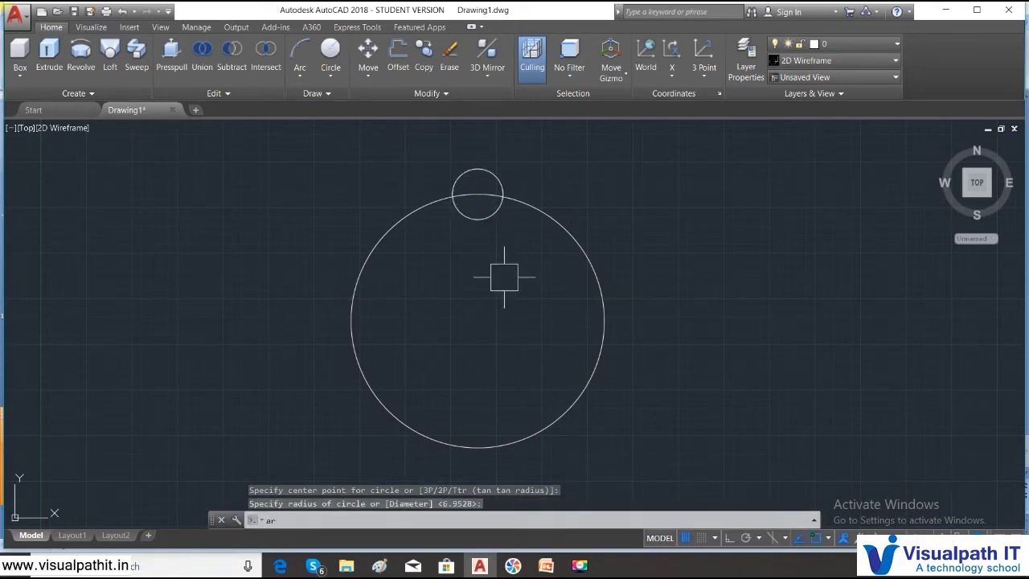
- Create a polar array of the small circle around the large circle's center with 15 items
text(ar)
key(Return)
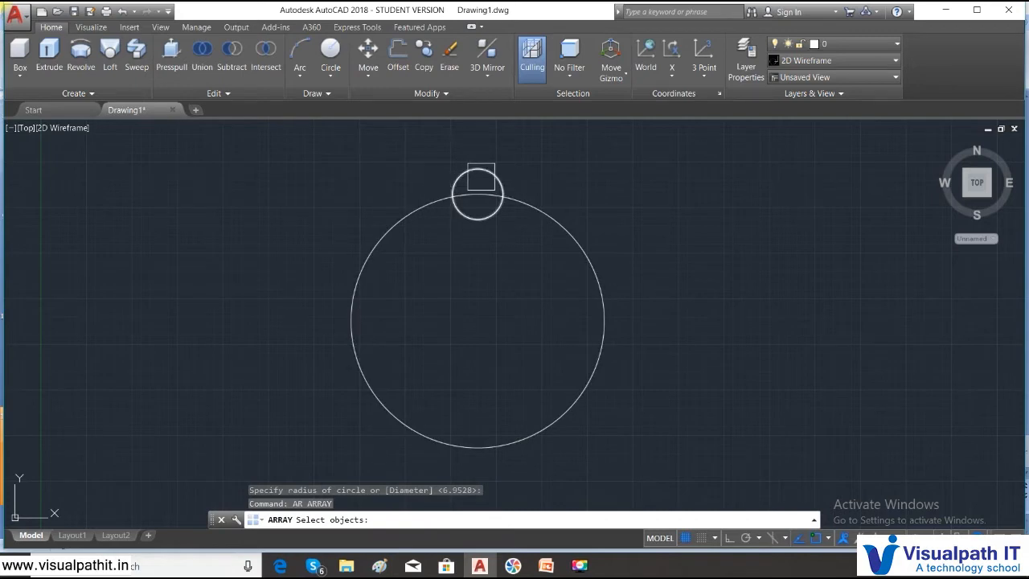
click(483, 177)
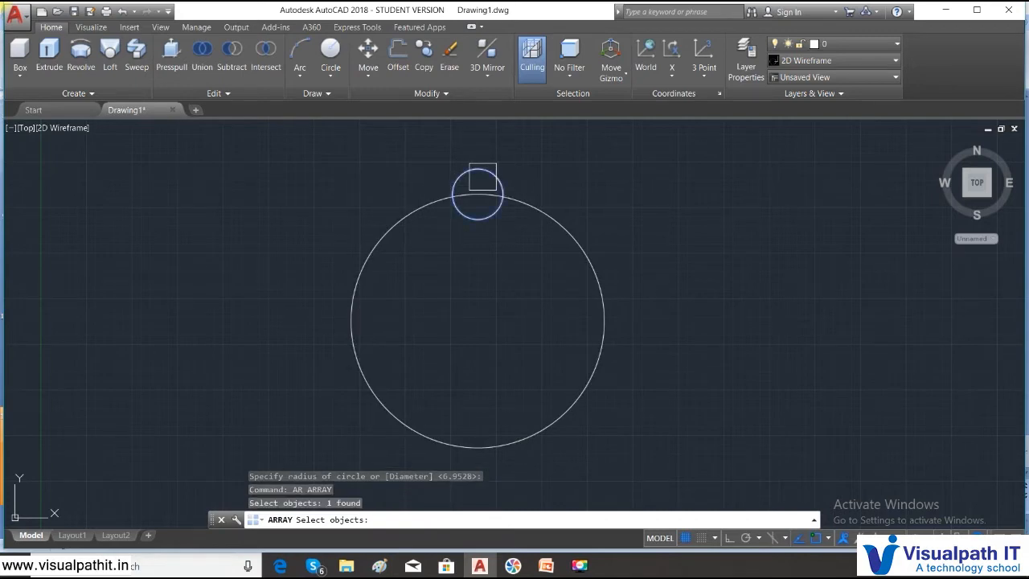
key(Return)
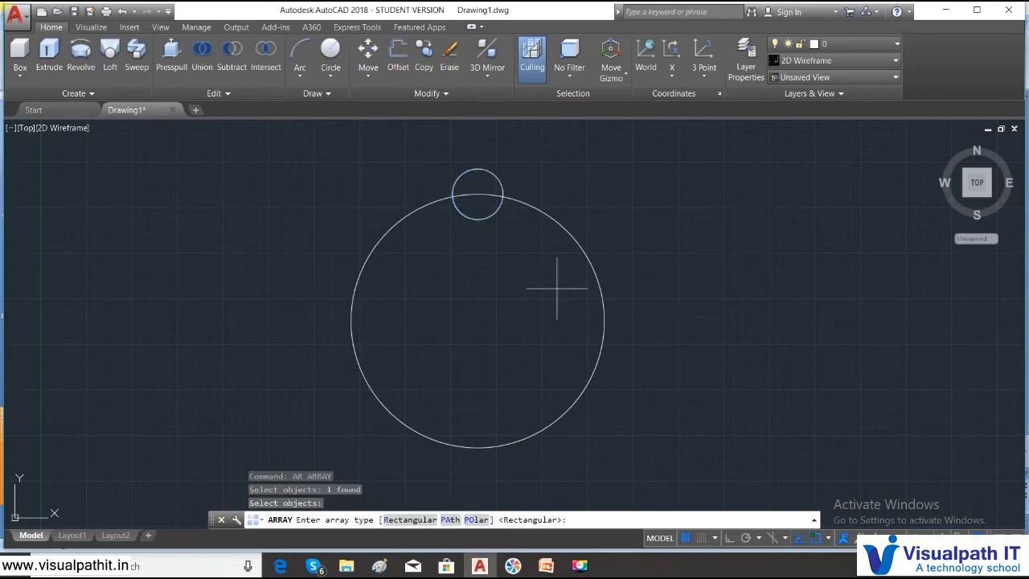
click(476, 519)
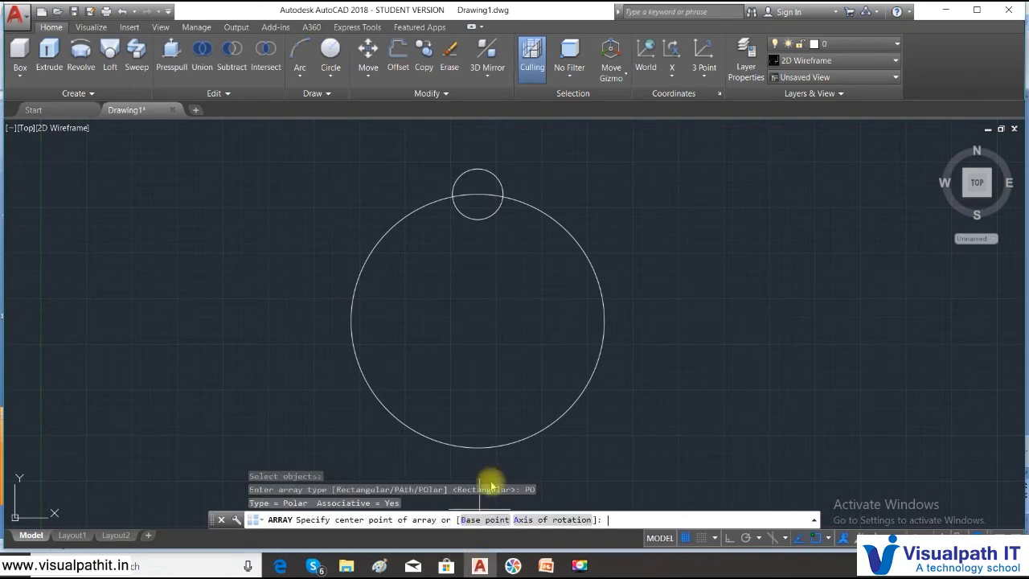
click(477, 321)
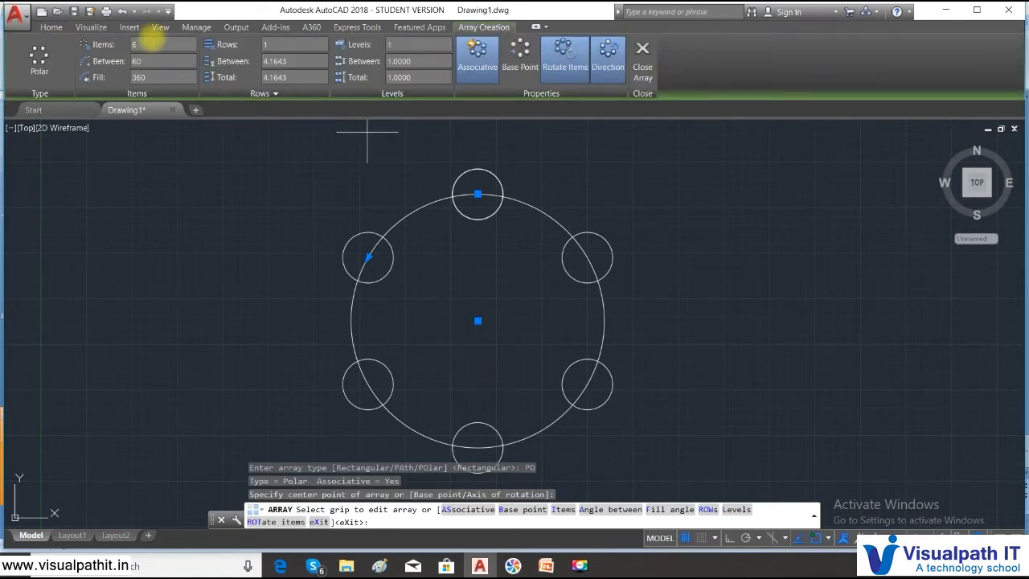
click(135, 44)
text(15)
key(Return)
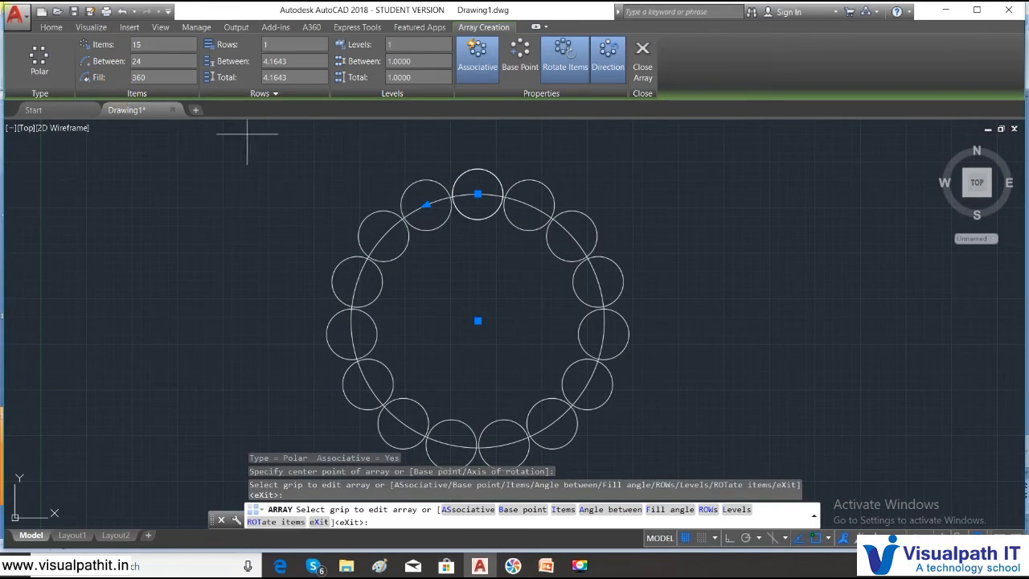
key(Escape)
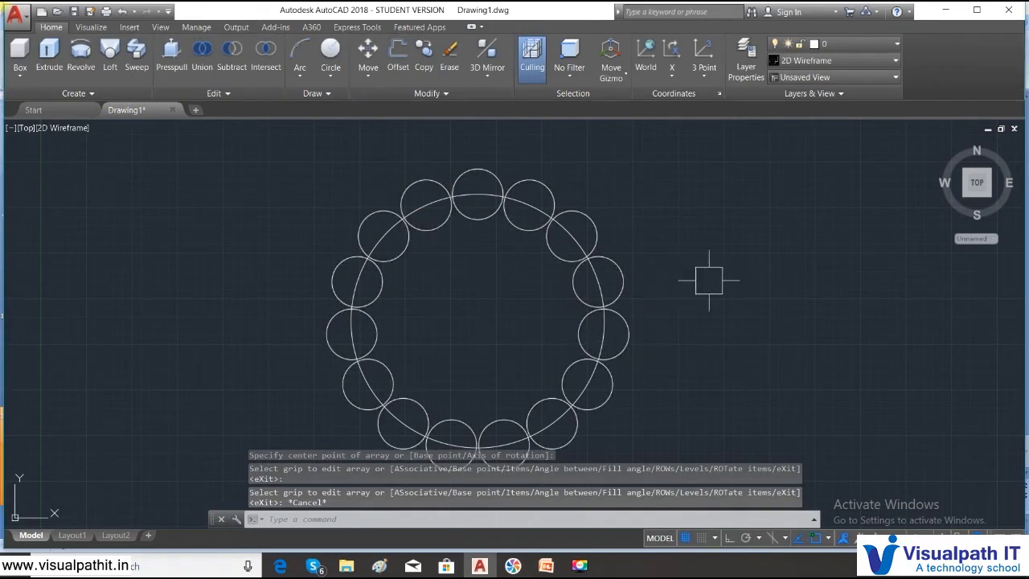
- Create a polyline boundary from the enclosed area inside the ring of small circles
text(b)
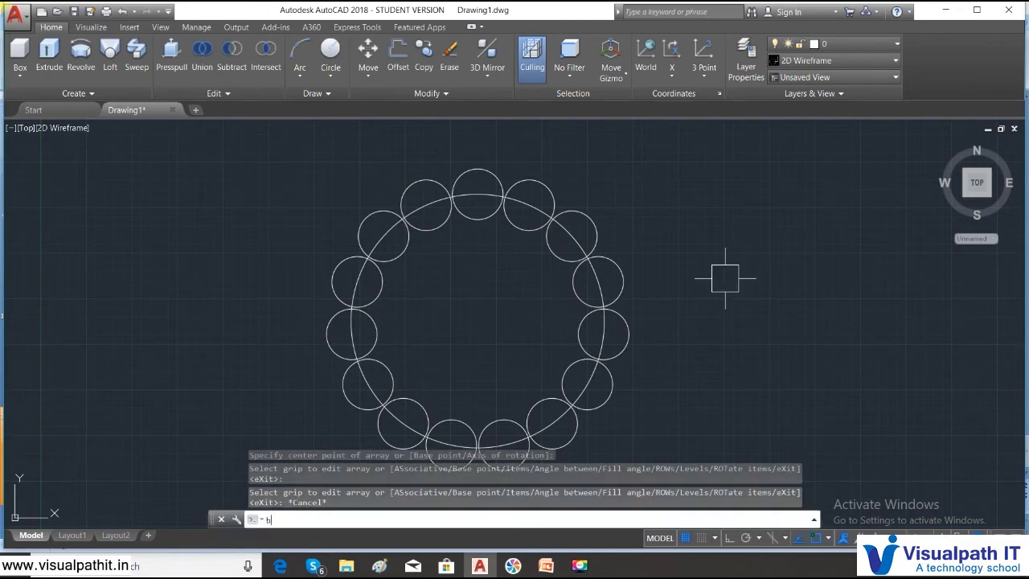
text(o)
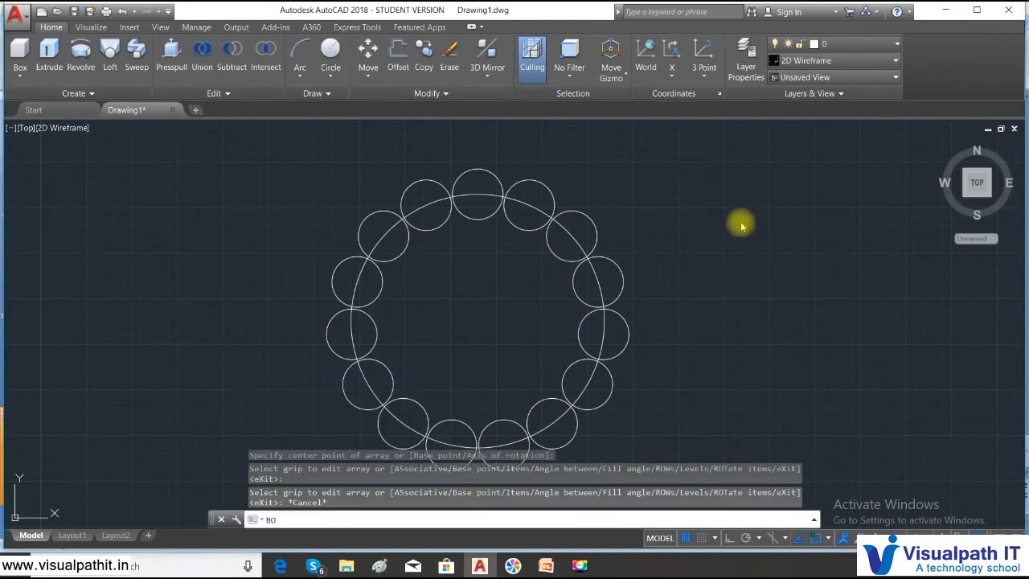
key(Return)
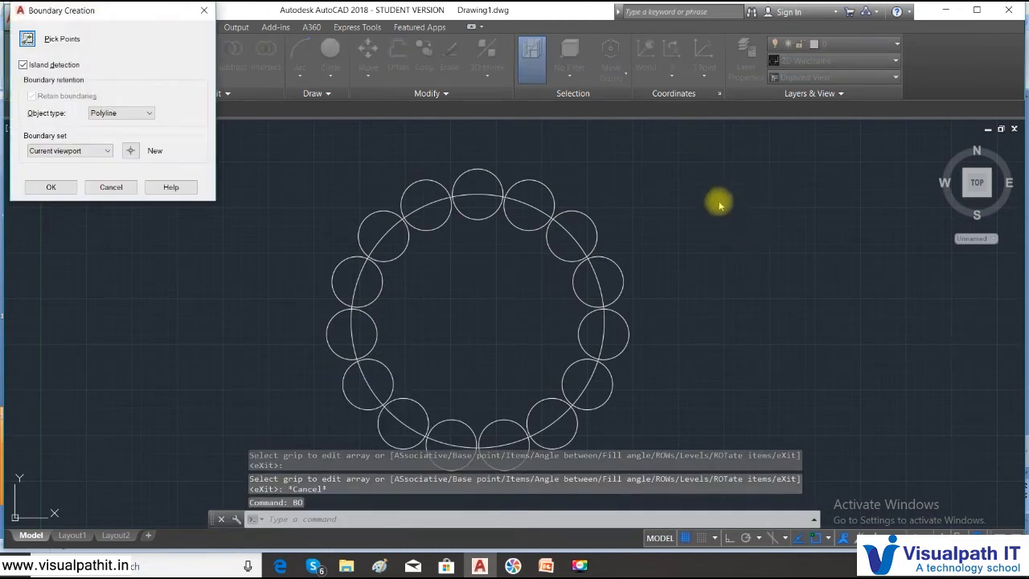
click(29, 40)
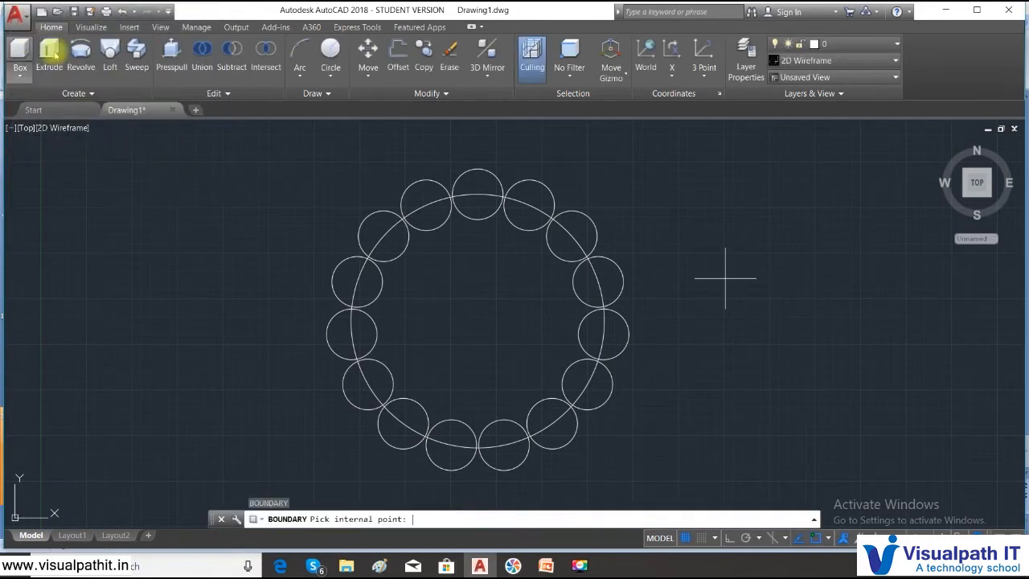
click(469, 324)
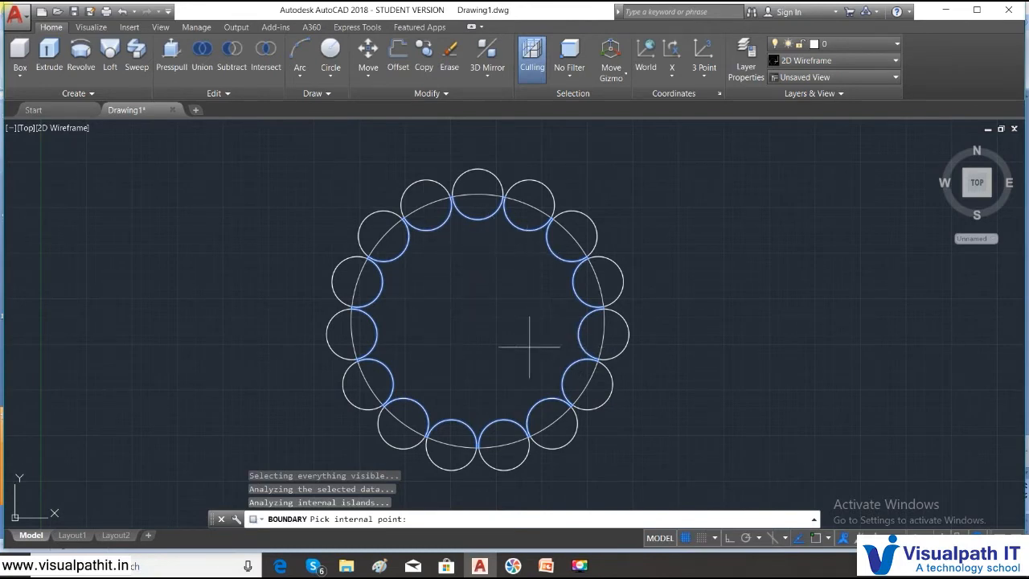
key(Return)
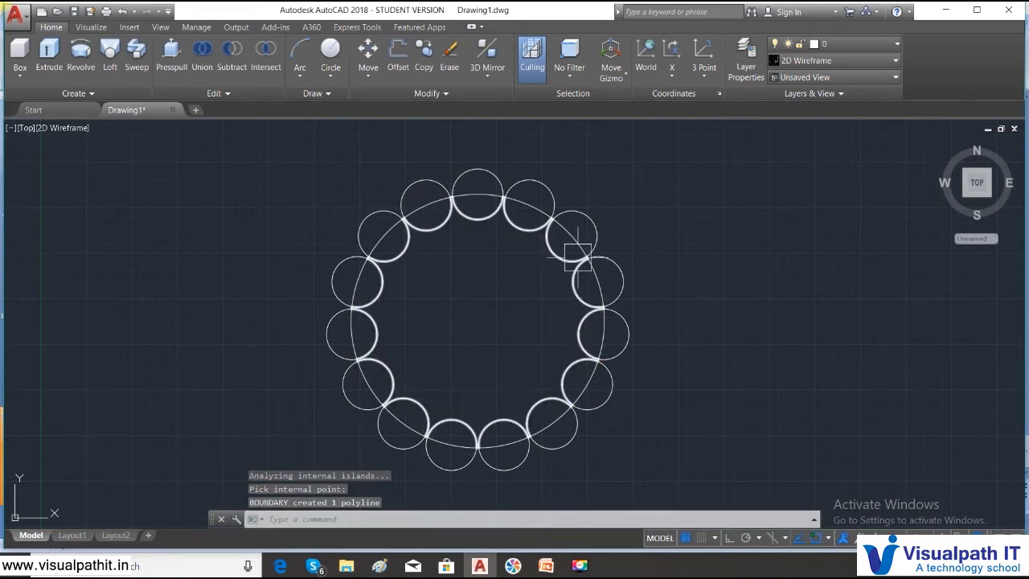
- Move the last created boundary polyline out of the ring of circles to the empty area on its right
text(m)
key(Return)
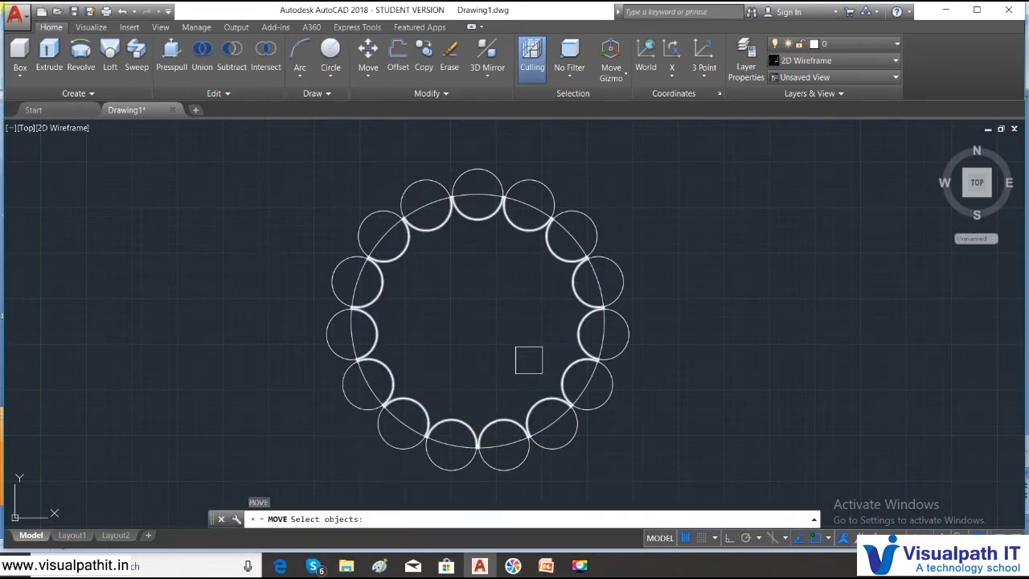
text(l)
key(Return)
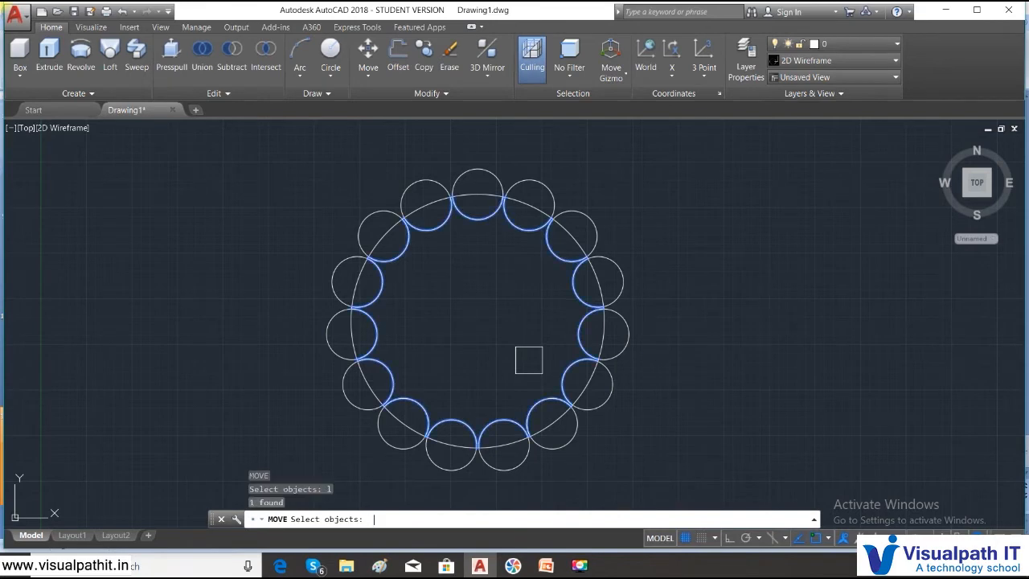
key(Return)
click(493, 325)
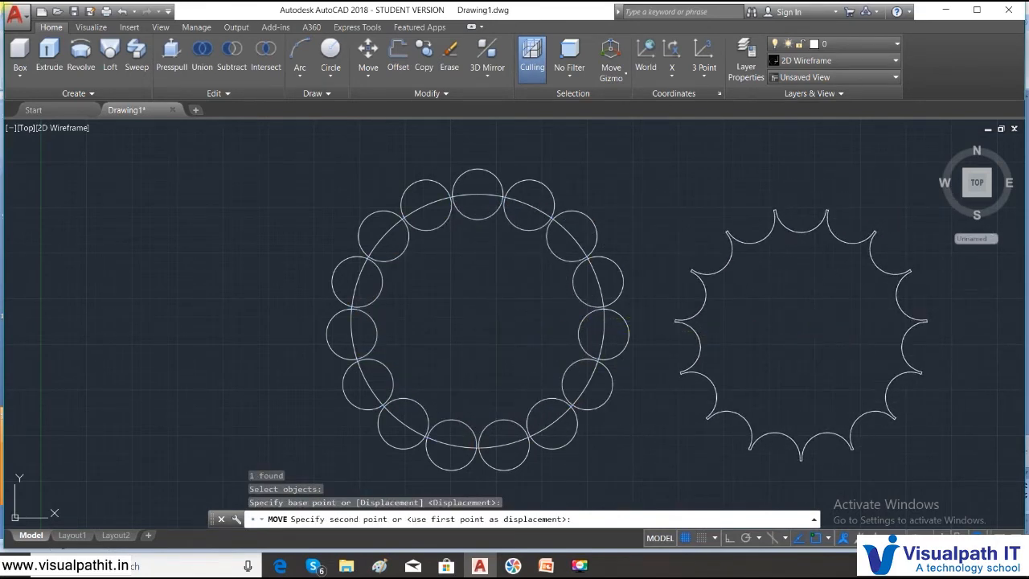
click(816, 338)
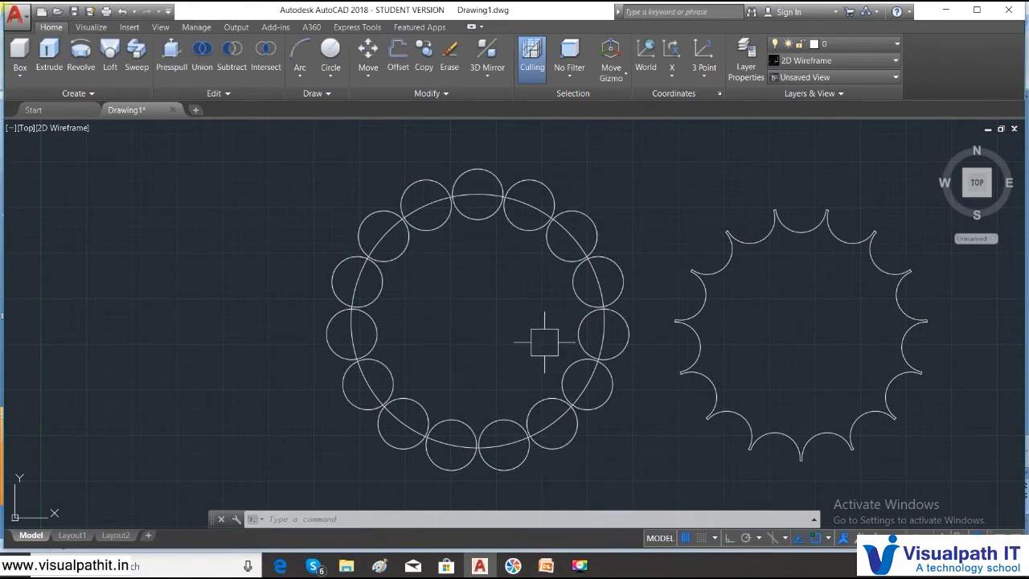
- Erase the large circle, the arrayed circles and the scalloped boundary polyline
scroll(547, 367, down, 2)
middle_drag(545, 363, 416, 388)
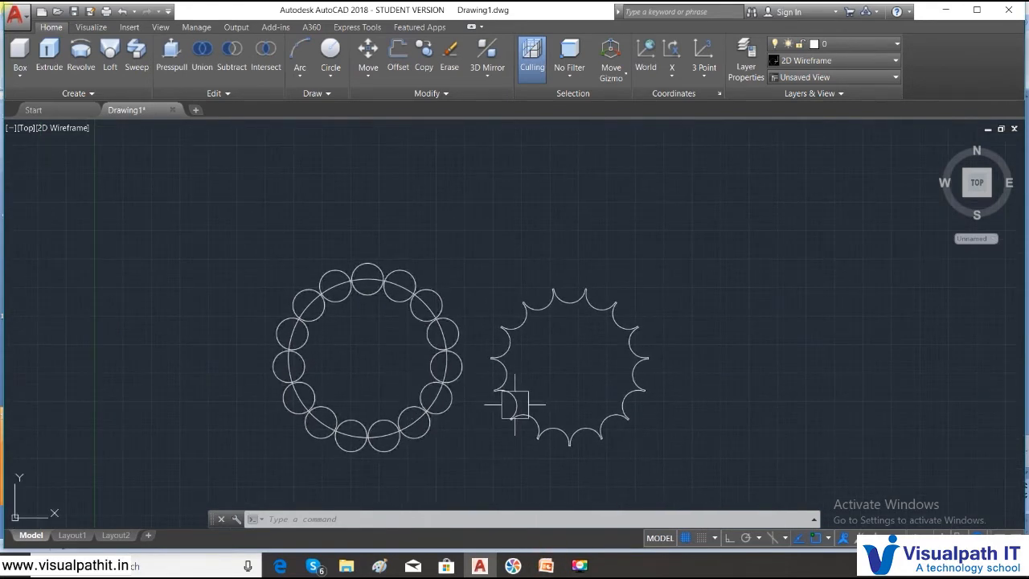
click(627, 452)
click(265, 334)
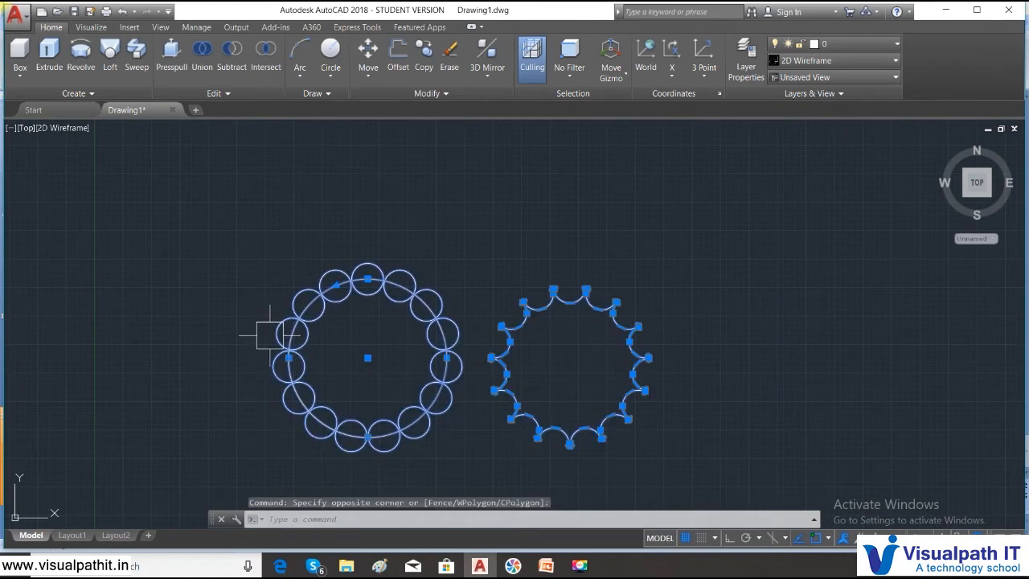
key(Delete)
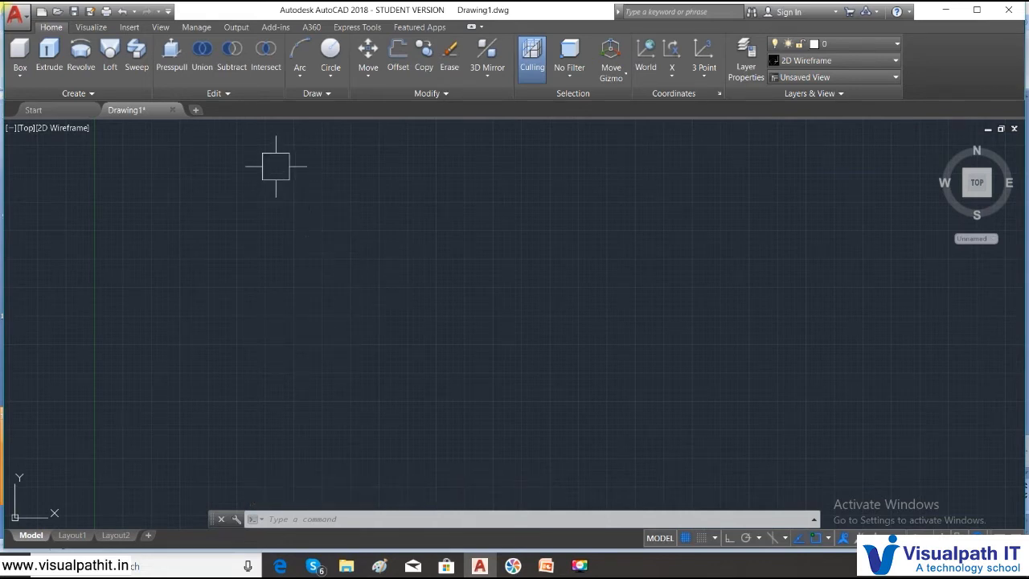
click(330, 77)
click(353, 153)
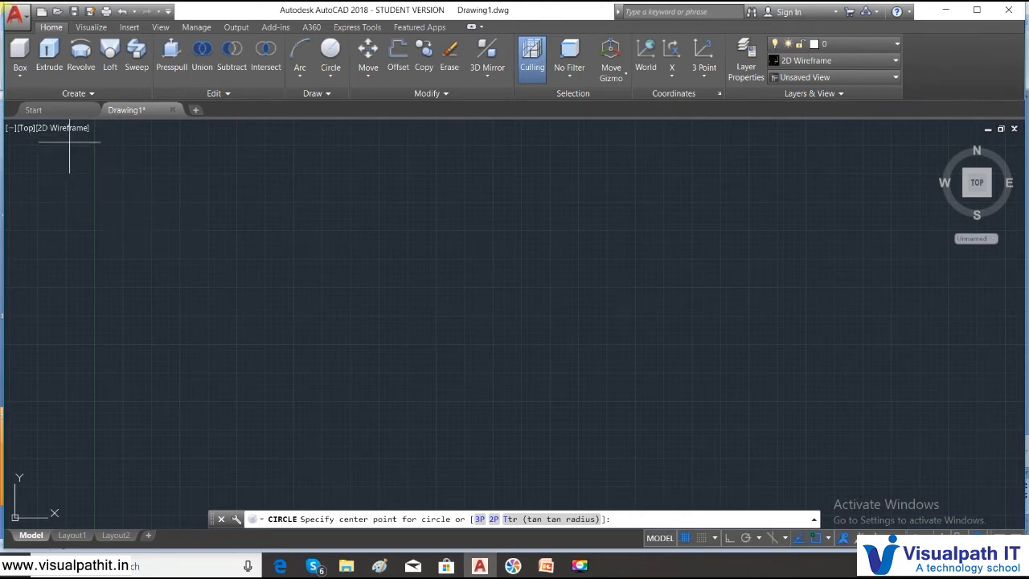
key(Escape)
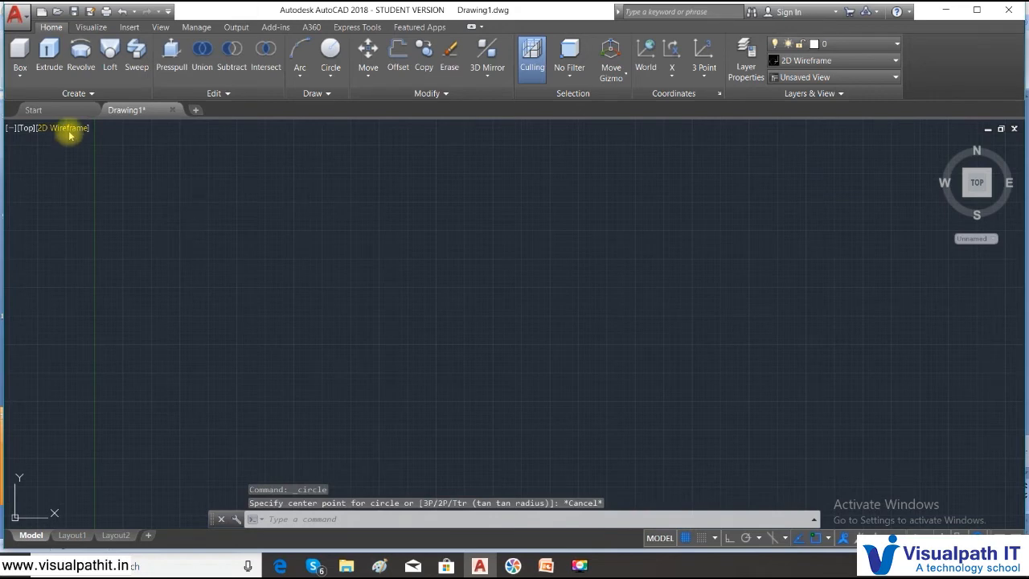
- Switch to the SE Isometric view and draw a circle with a radius of about 0.73 near the center of the drawing area
click(24, 128)
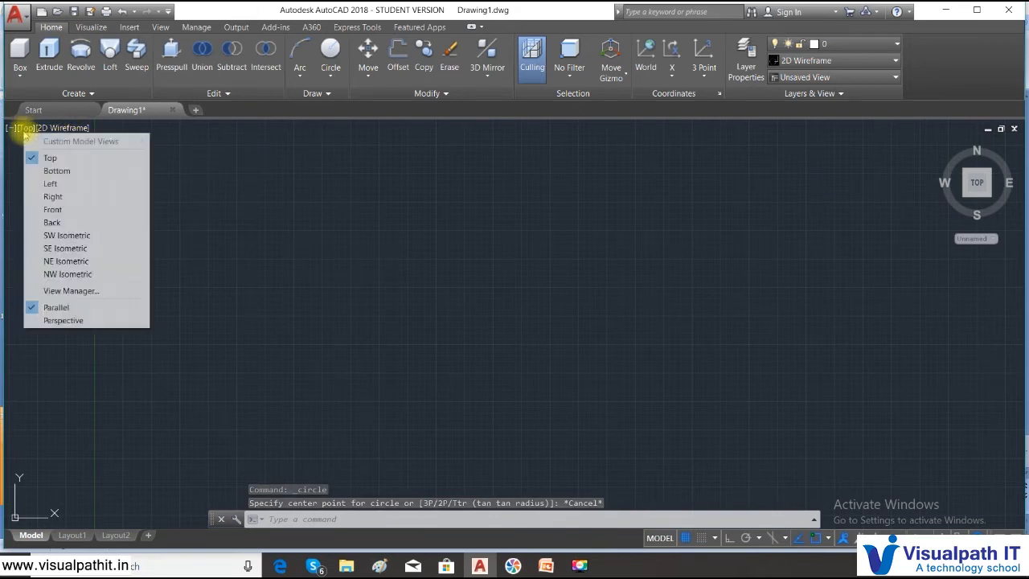
click(50, 248)
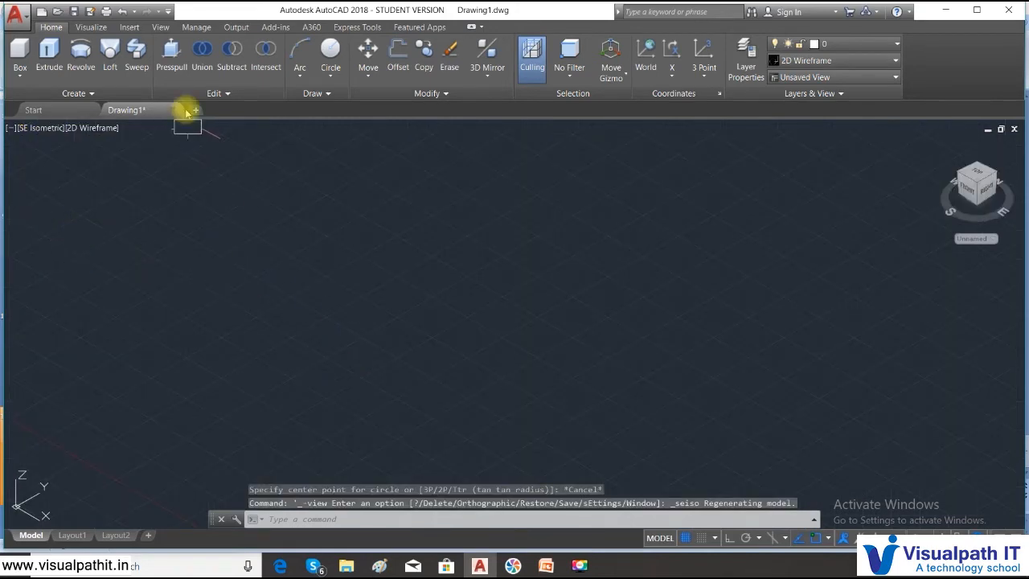
click(329, 78)
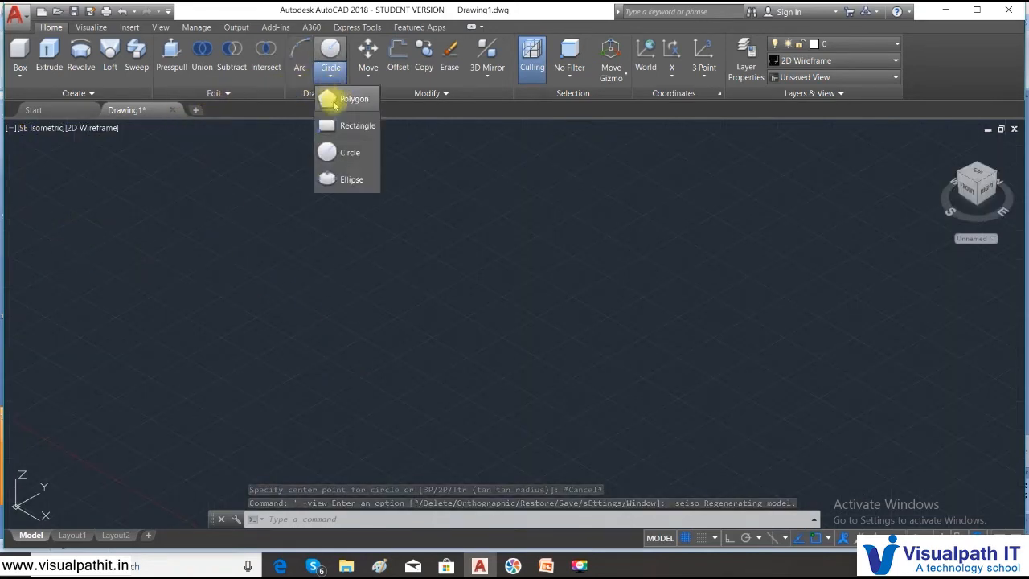
click(345, 153)
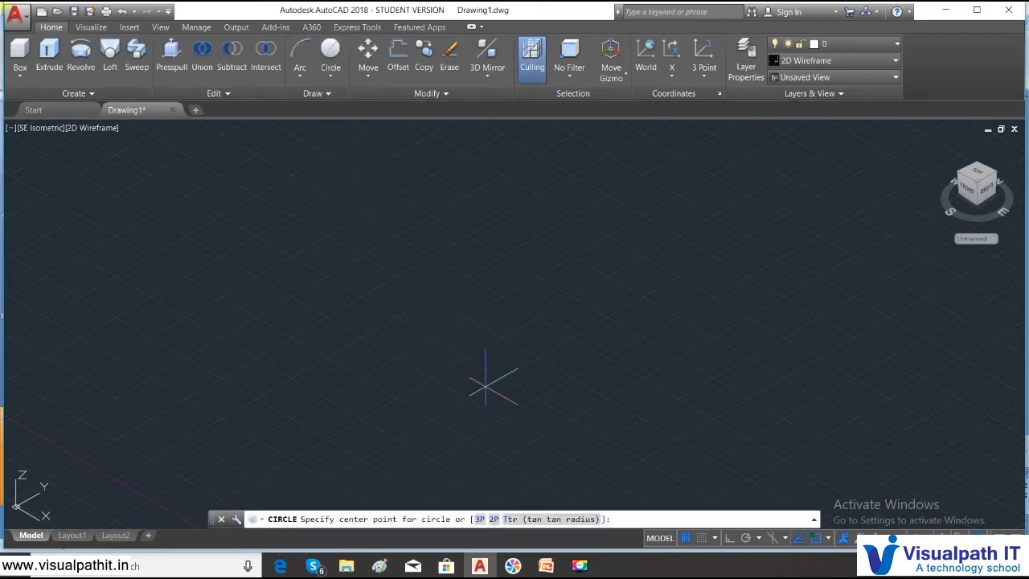
click(479, 378)
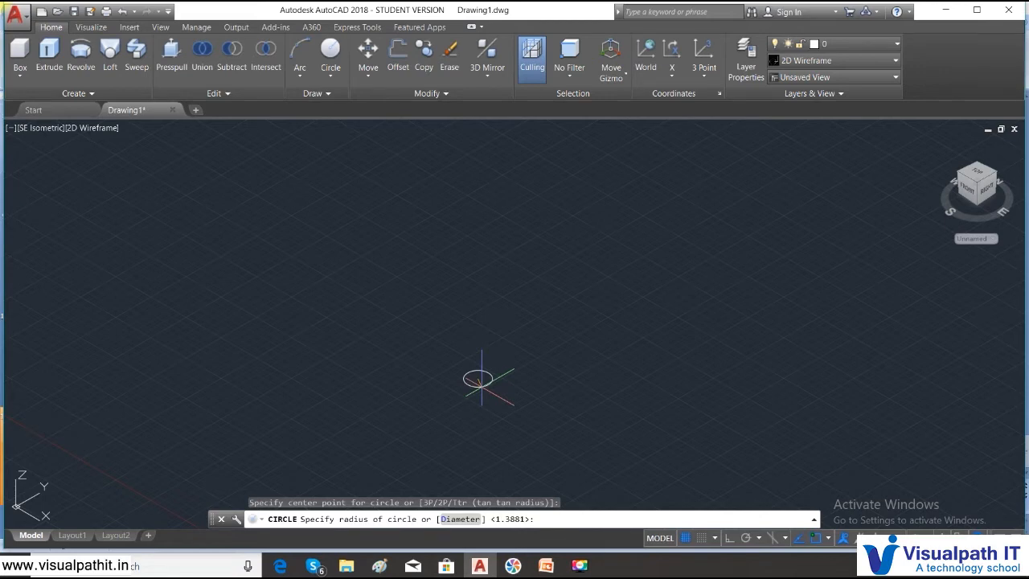
click(482, 380)
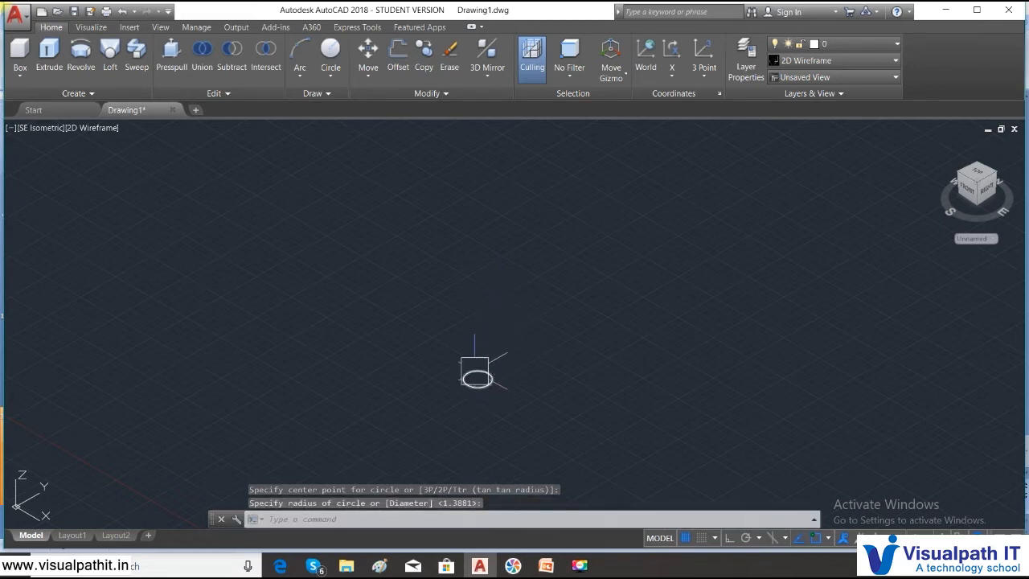
- Set the circle's thickness to 5 in its properties
click(477, 378)
right_click(477, 376)
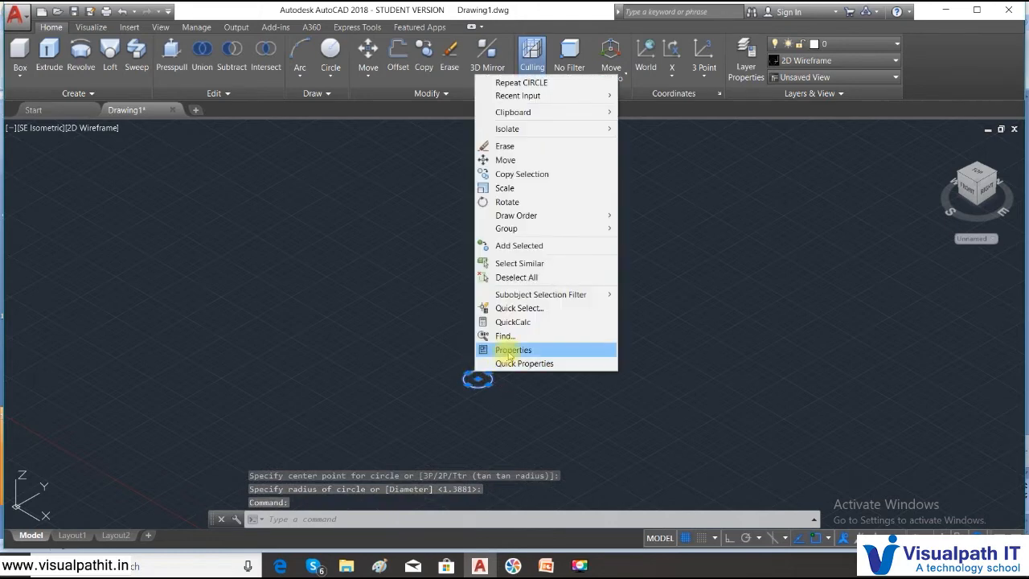
click(509, 351)
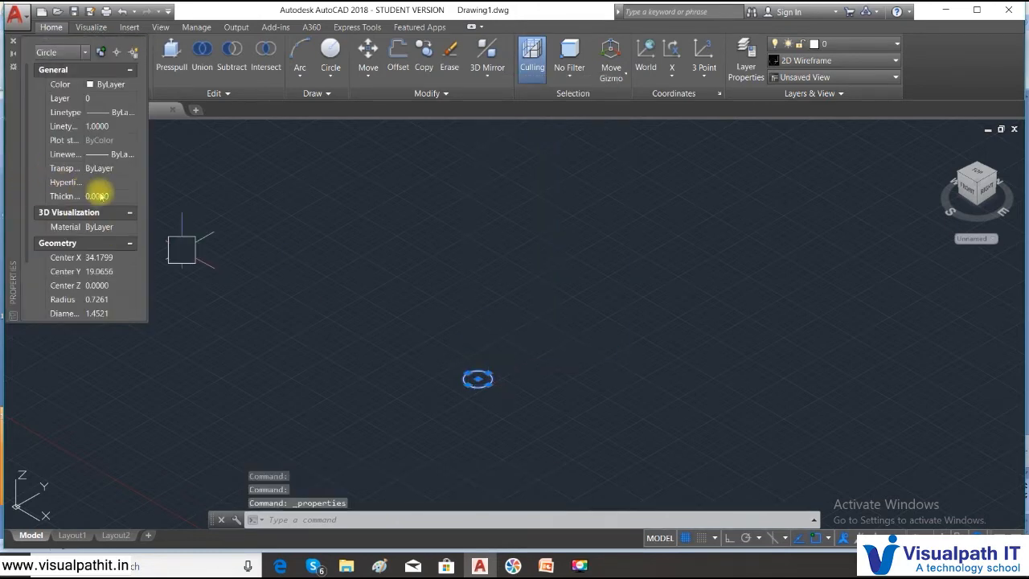
click(106, 197)
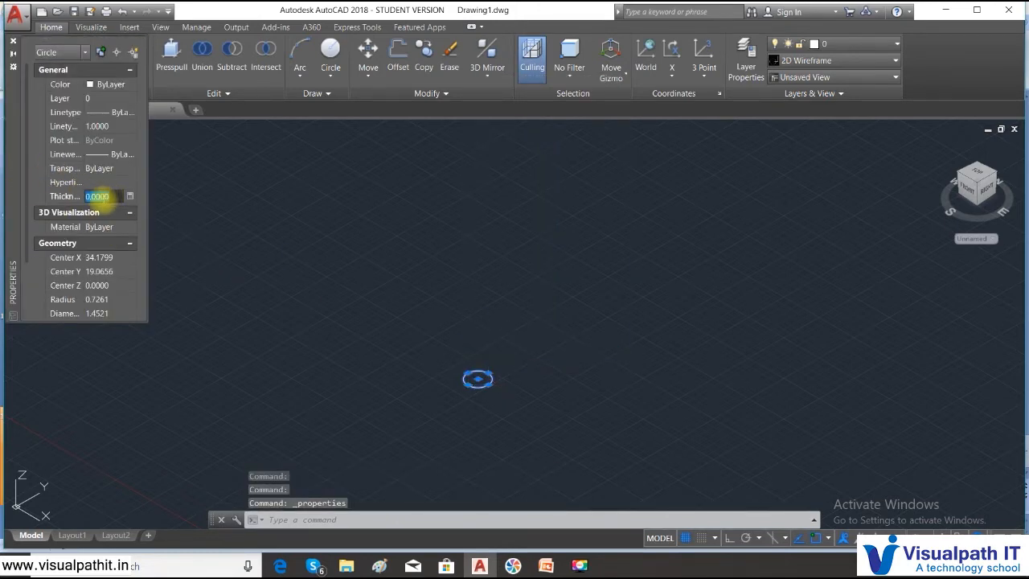
text(5)
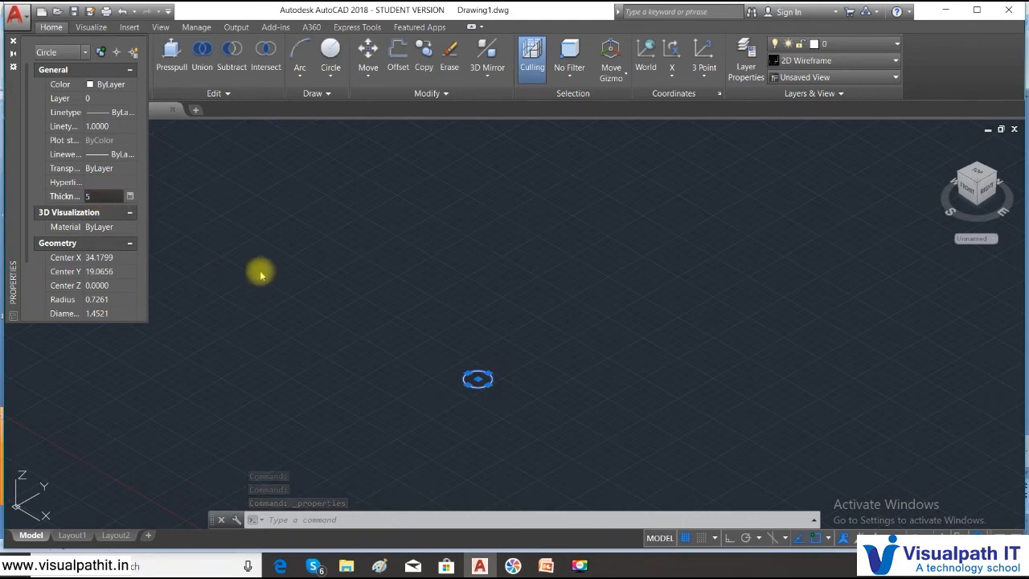
key(Return)
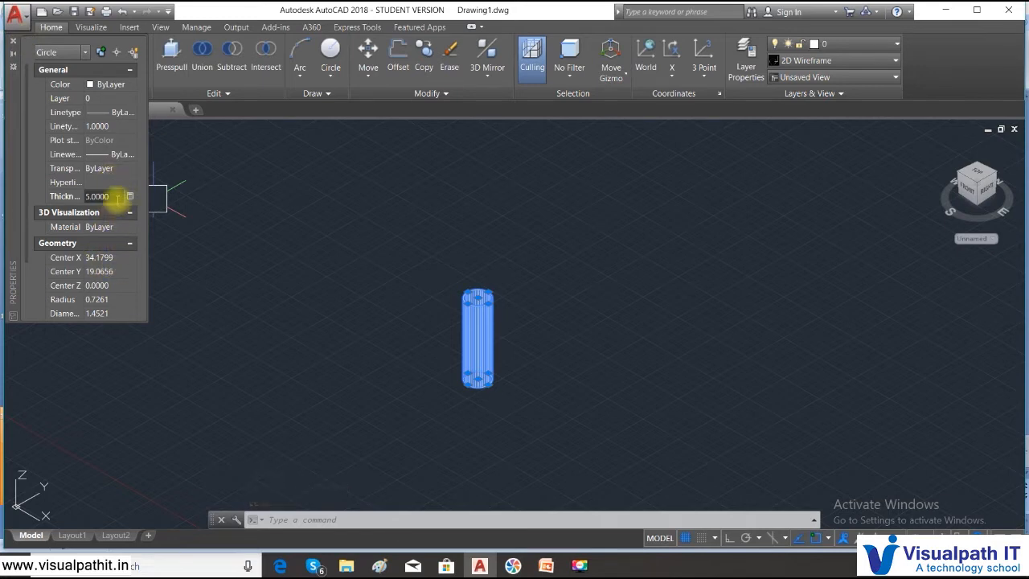
- Set the thickened circle's radius to 0.25, close its properties and deselect it
click(116, 300)
text(0)
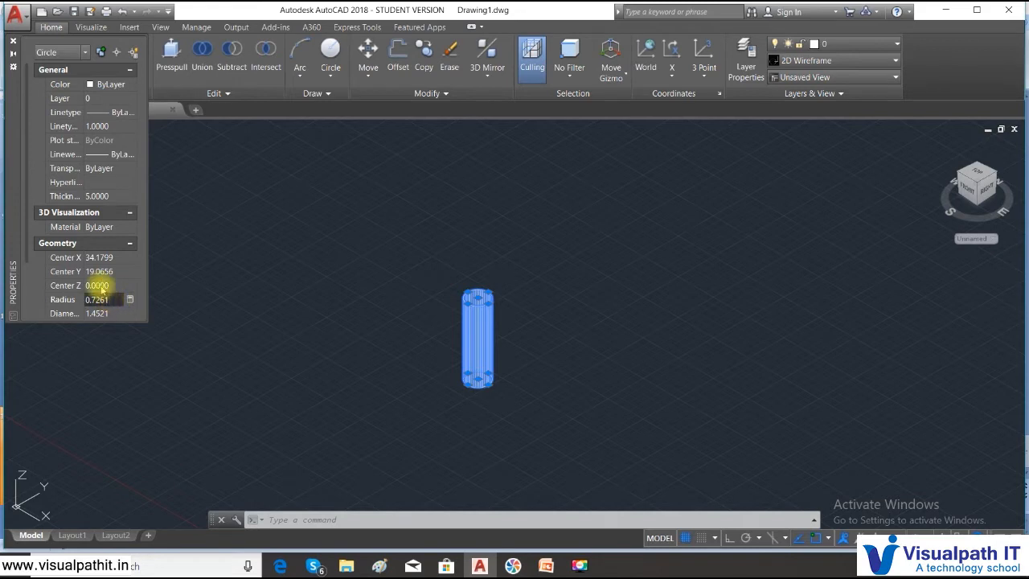
key(BackSpace)
key(BackSpace)
key(BackSpace)
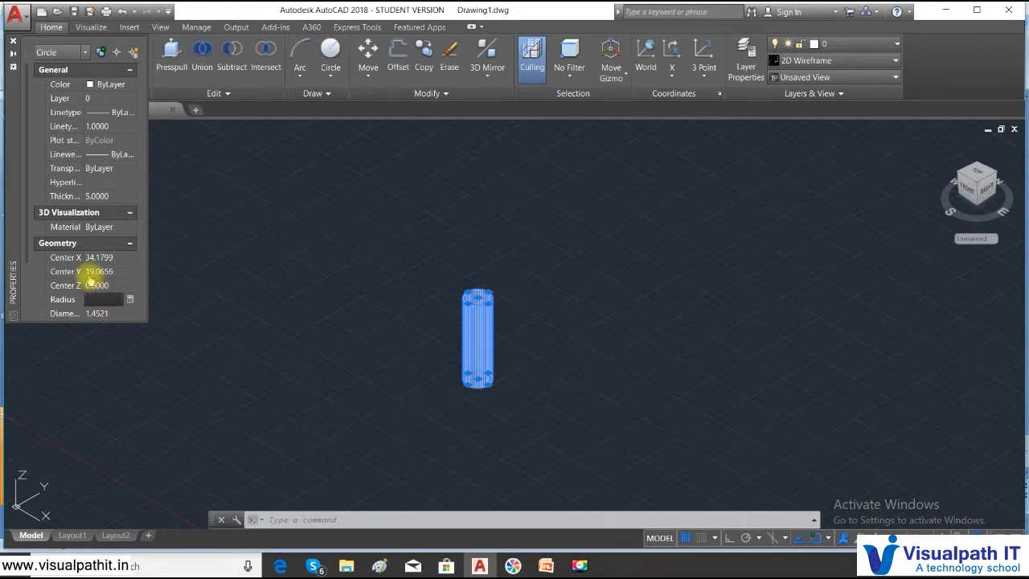
text(.)
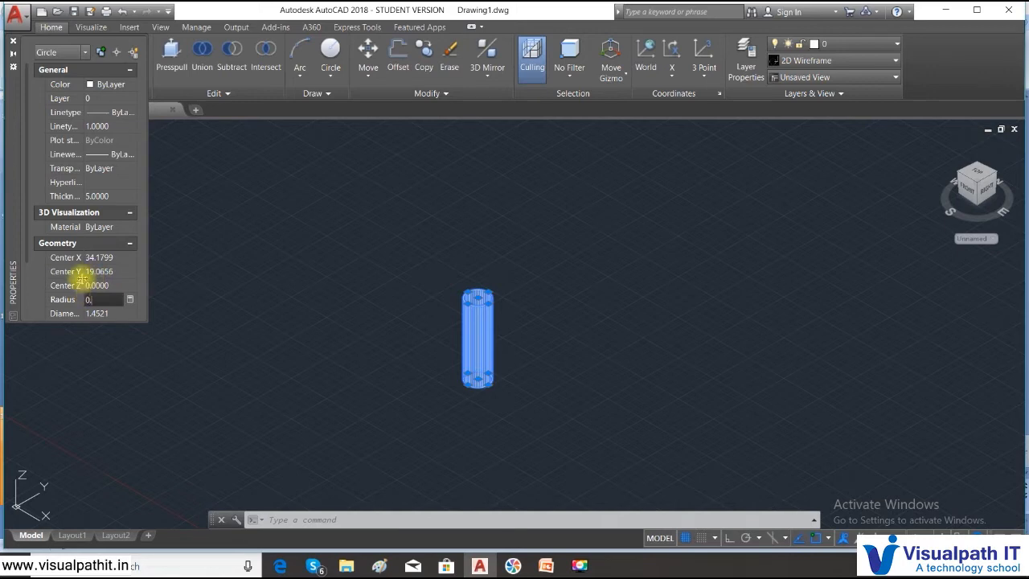
text(25)
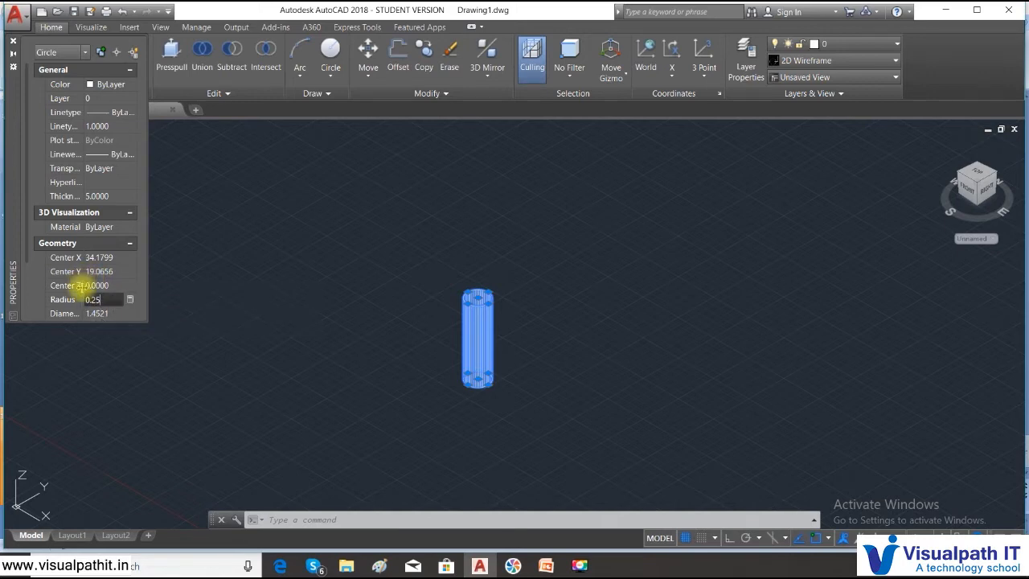
key(Return)
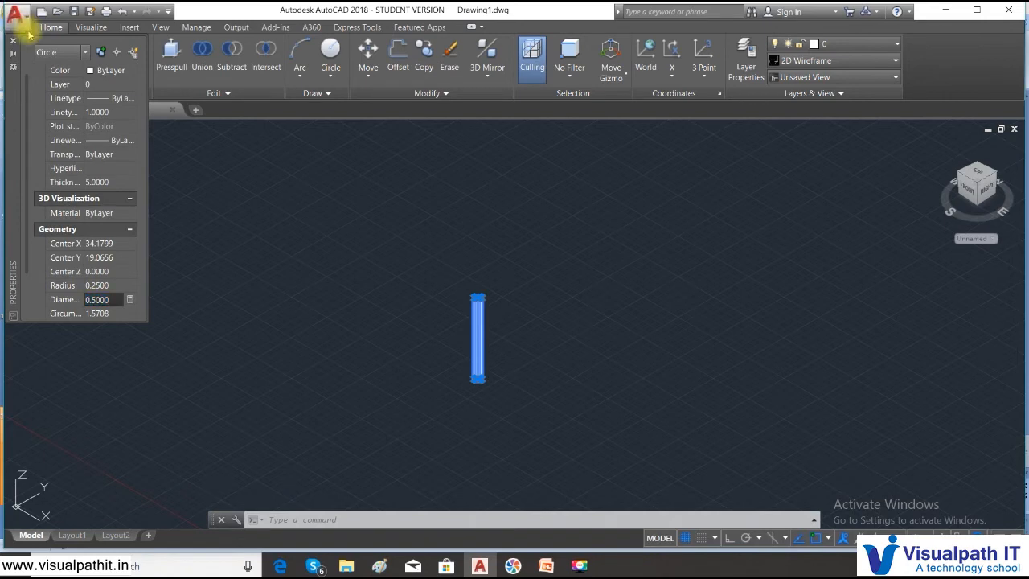
click(14, 45)
key(Escape)
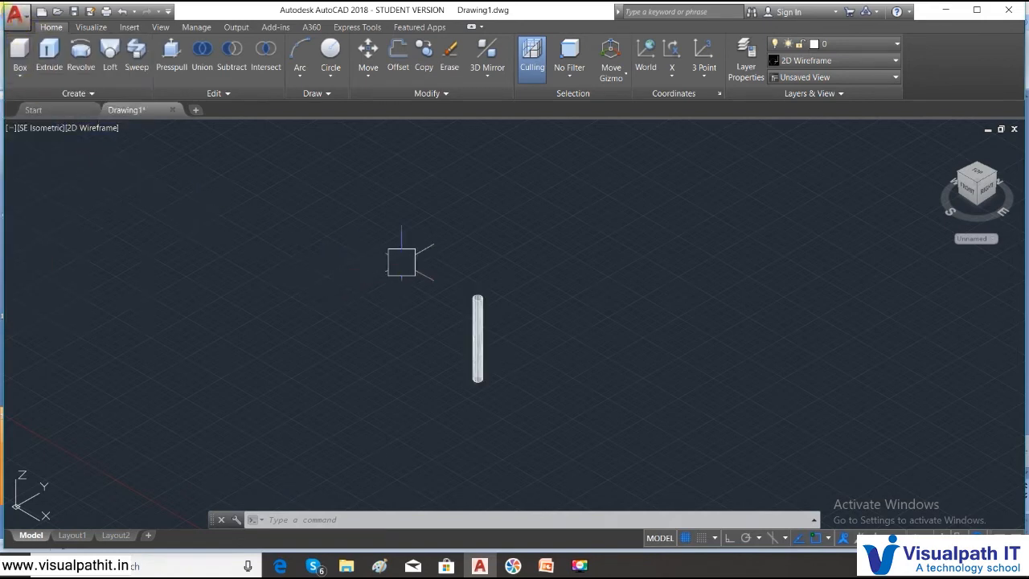
- Erase the tall thickened circle from the drawing
scroll(498, 300, up, 5)
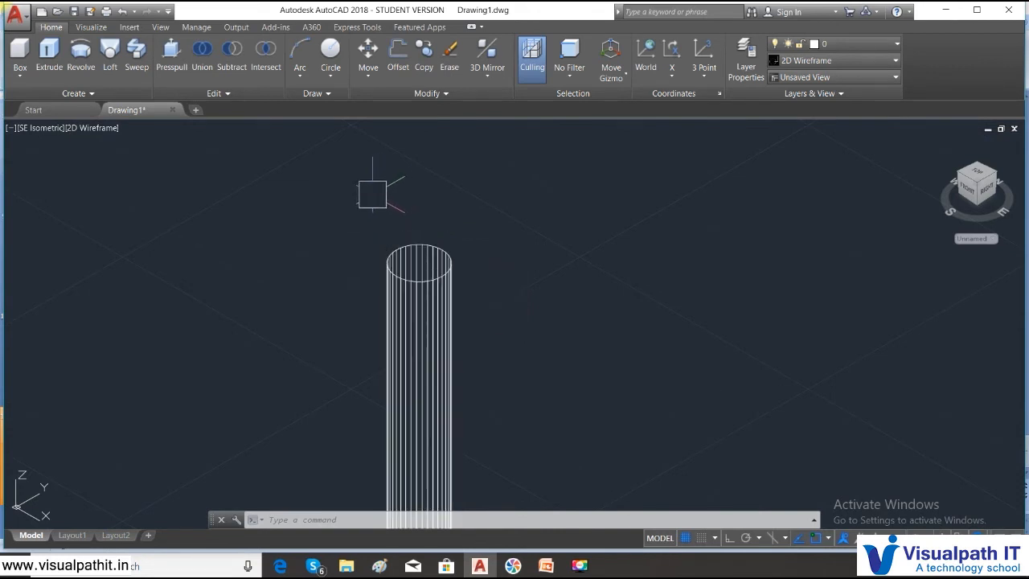
click(330, 75)
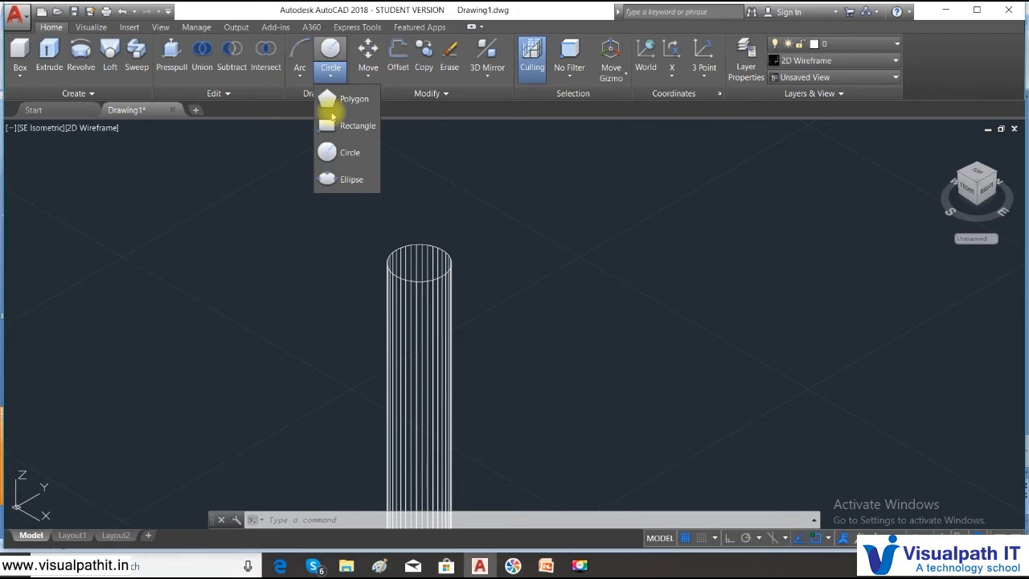
scroll(503, 285, down, 2)
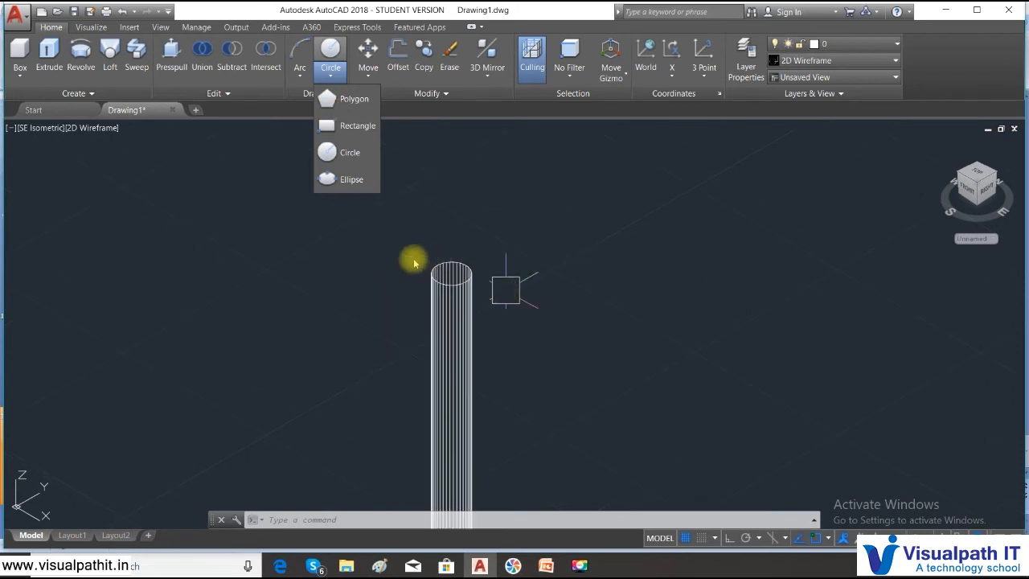
middle_drag(386, 253, 325, 208)
middle_drag(367, 416, 388, 320)
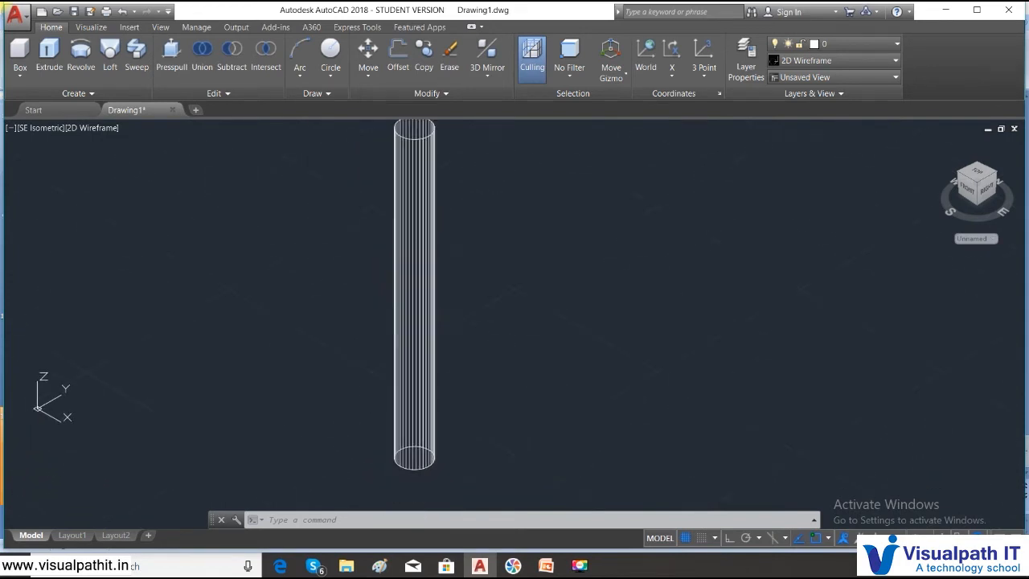
middle_drag(426, 273, 398, 394)
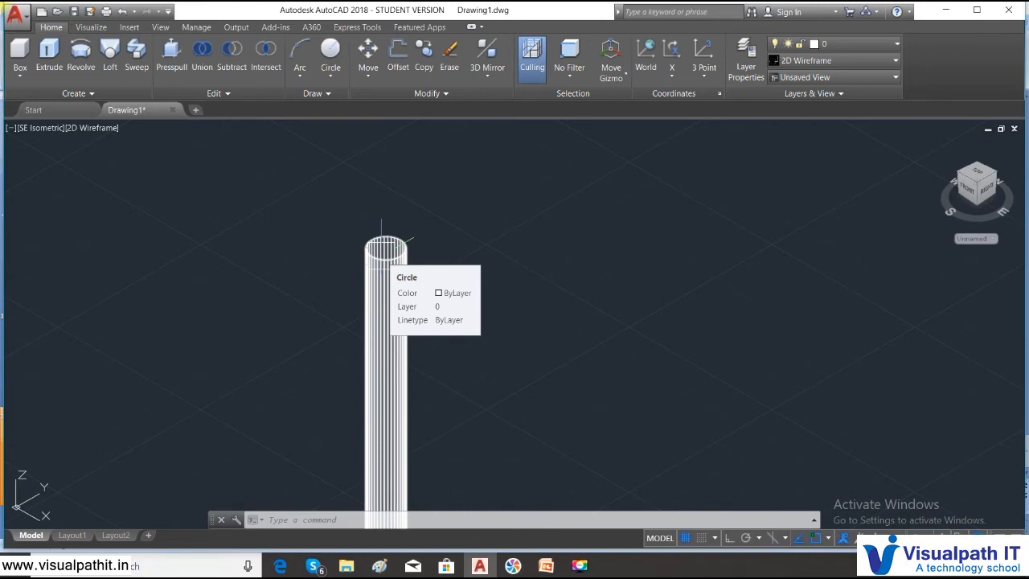
click(449, 310)
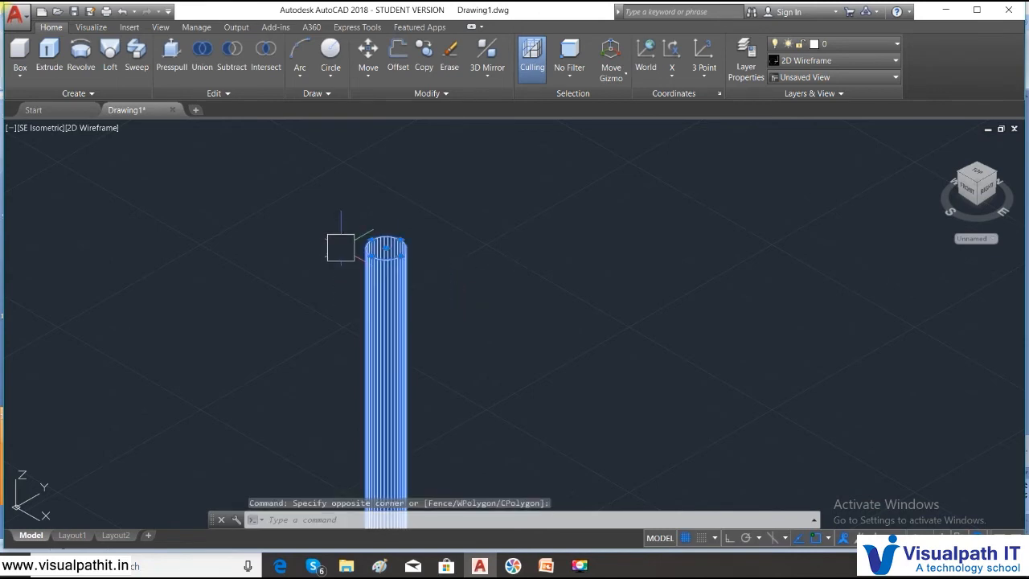
click(340, 247)
key(Delete)
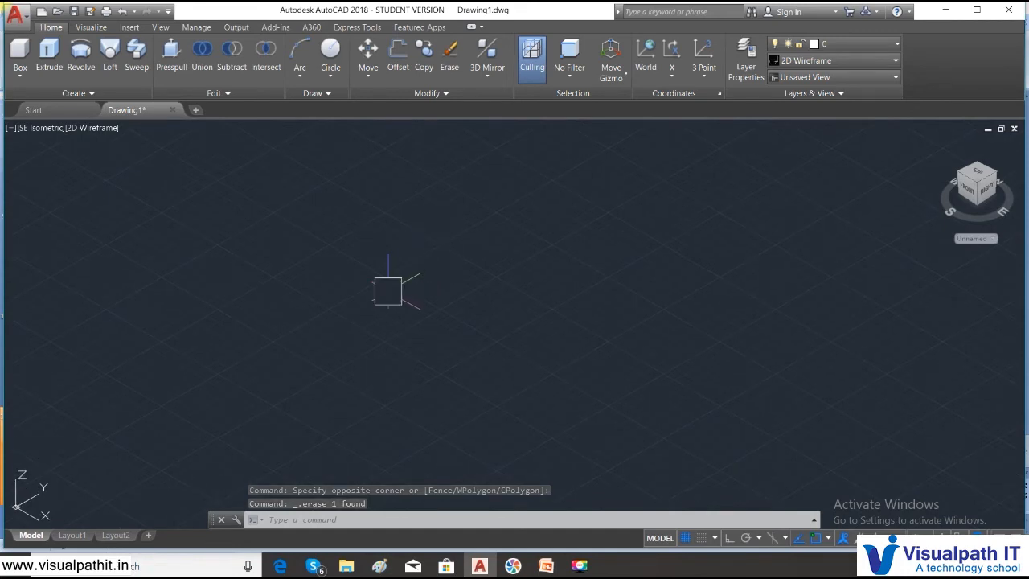
key(ctrl+z)
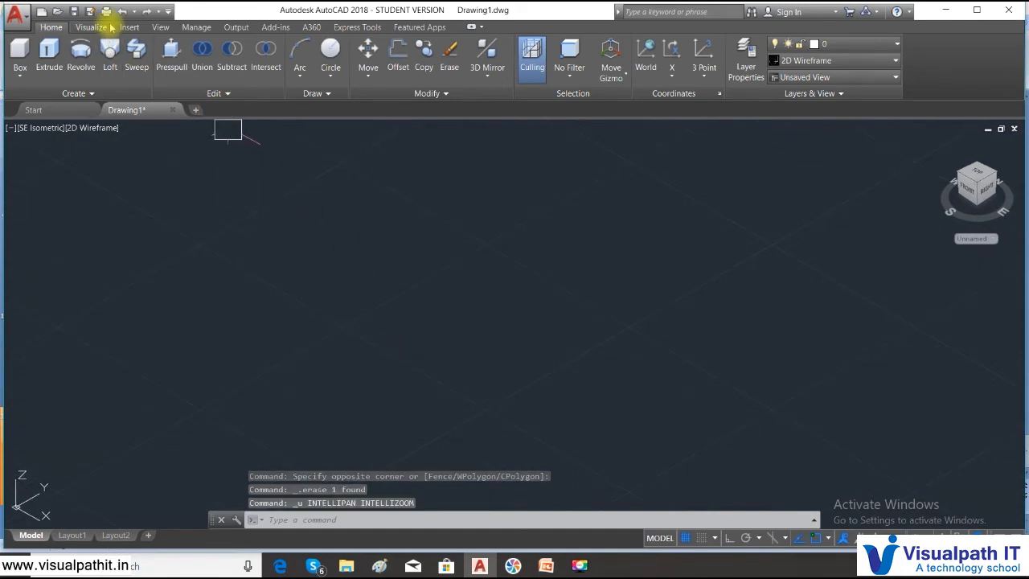
click(148, 12)
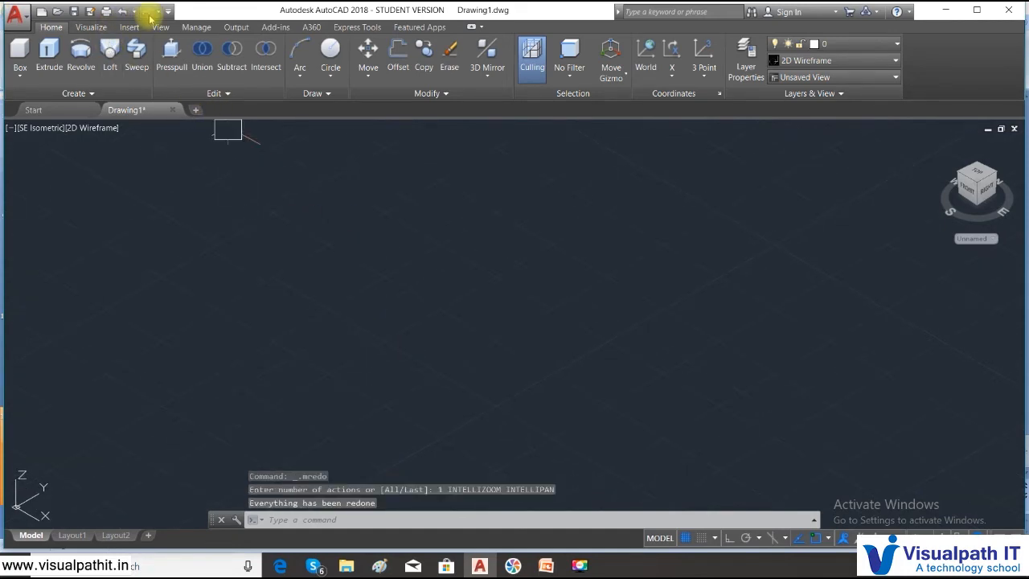
- Draw a new circle with a radius of about 0.48 in the empty isometric view
text(c)
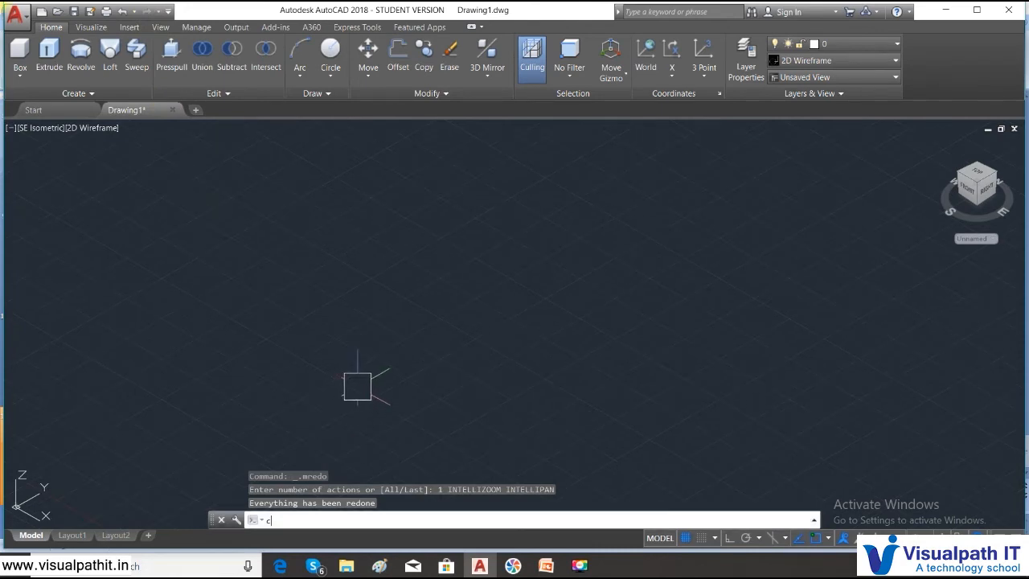
key(Return)
click(455, 358)
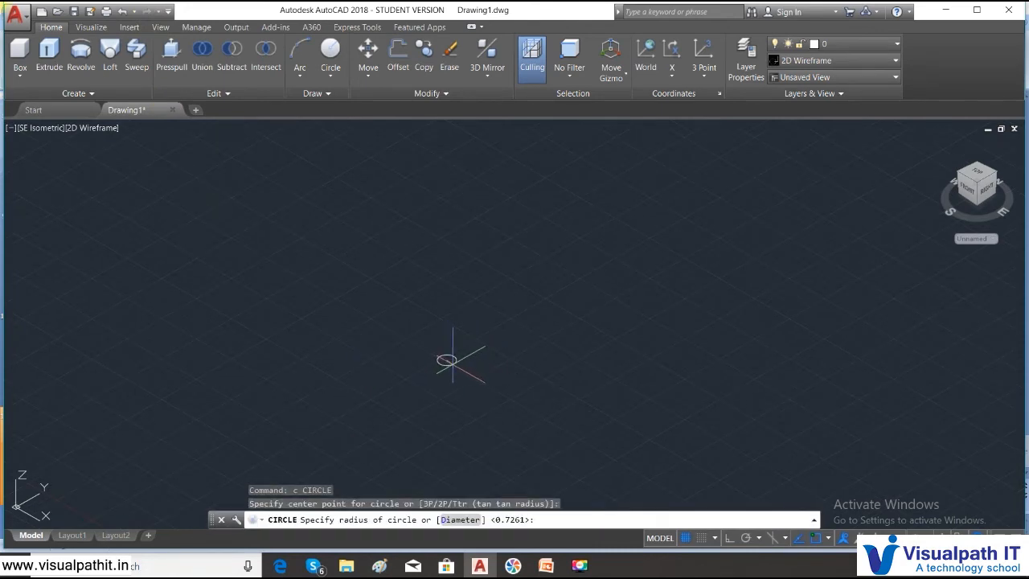
click(453, 359)
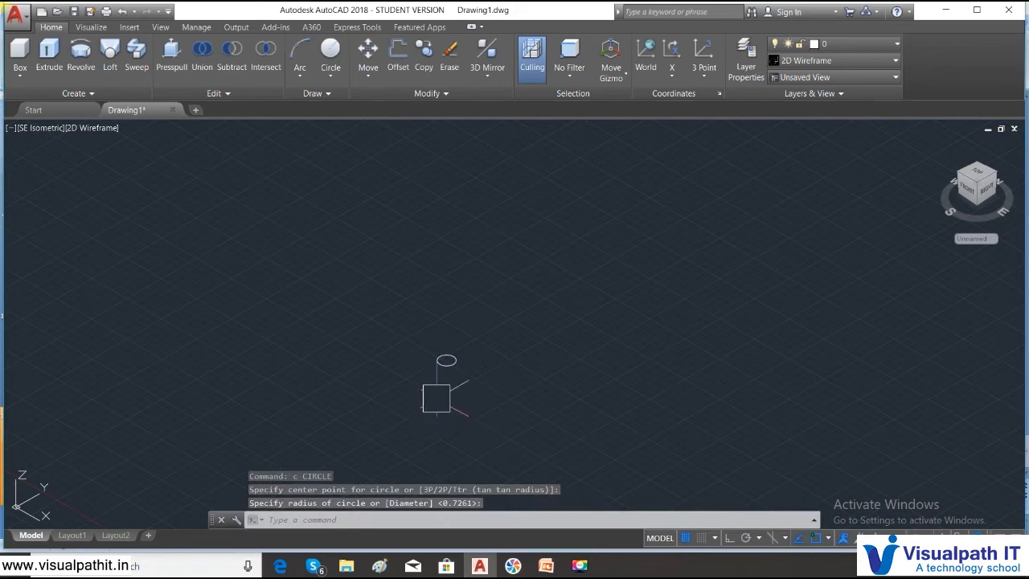
- Open the new circle's properties and set its thickness to 5
click(443, 361)
right_click(443, 361)
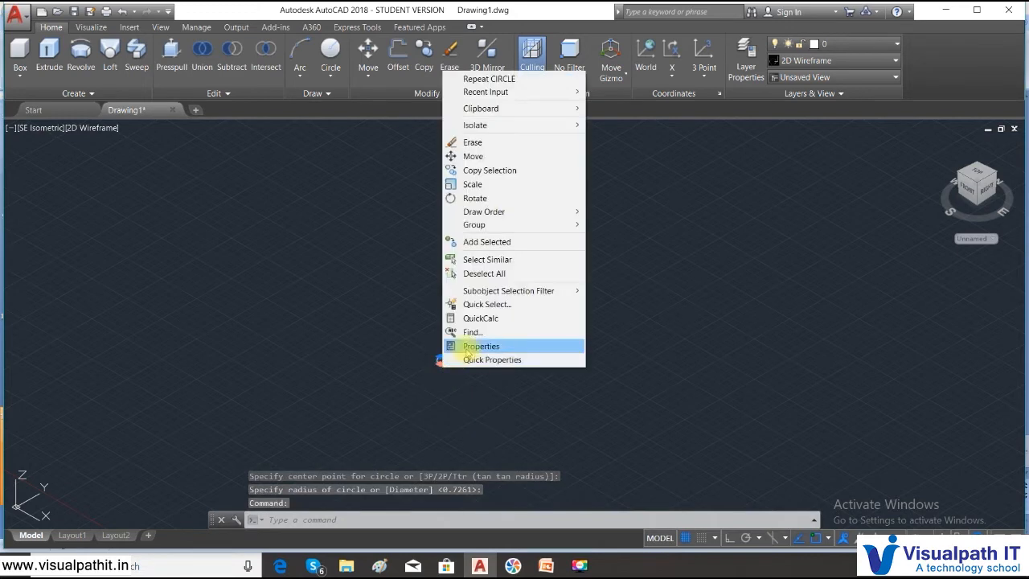
click(468, 351)
click(113, 195)
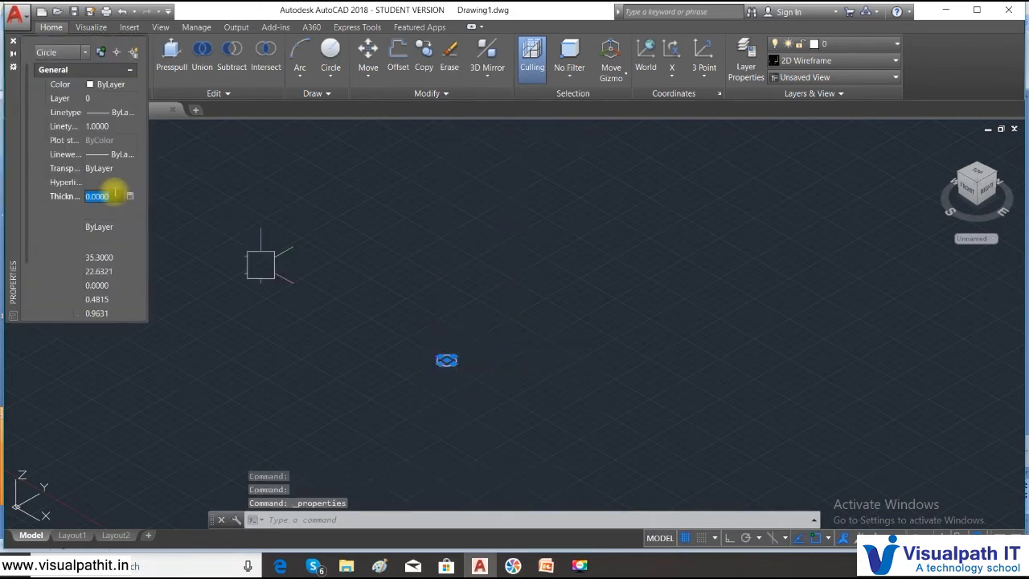
text(5)
key(Return)
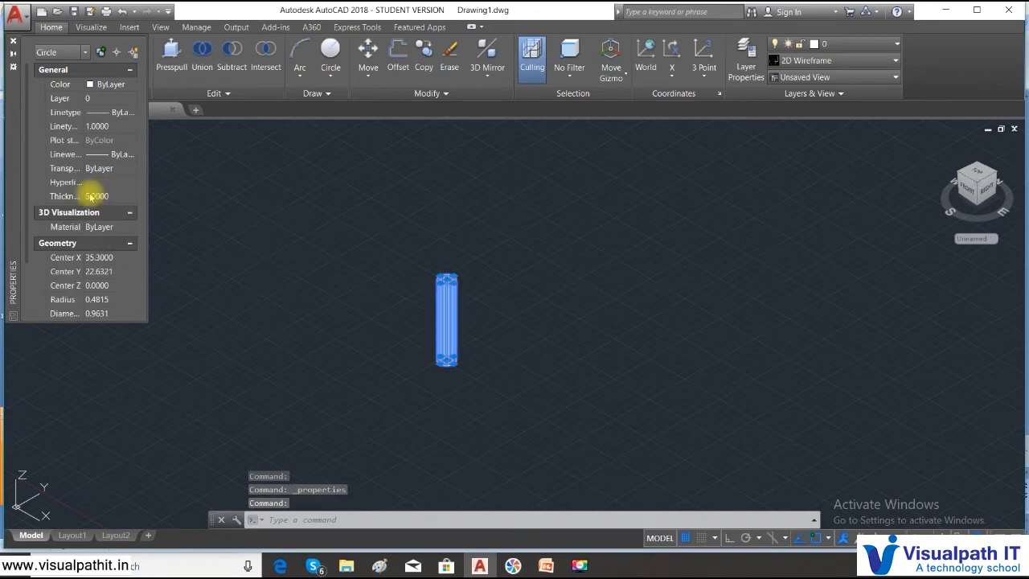
- Reduce the new circle's thickness to 0.25 and reopen the thickness value for editing
click(108, 196)
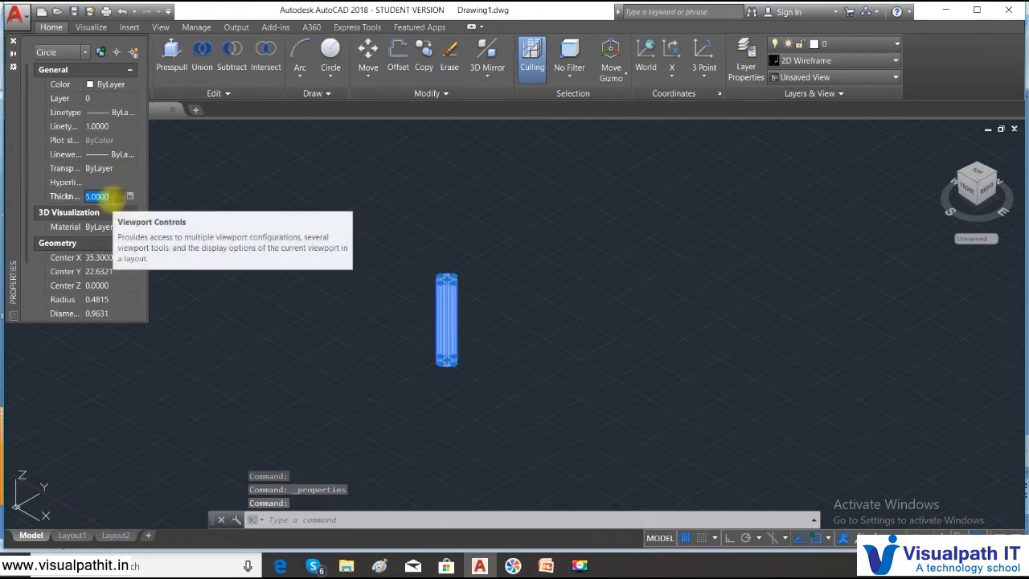
text(0.25)
key(Return)
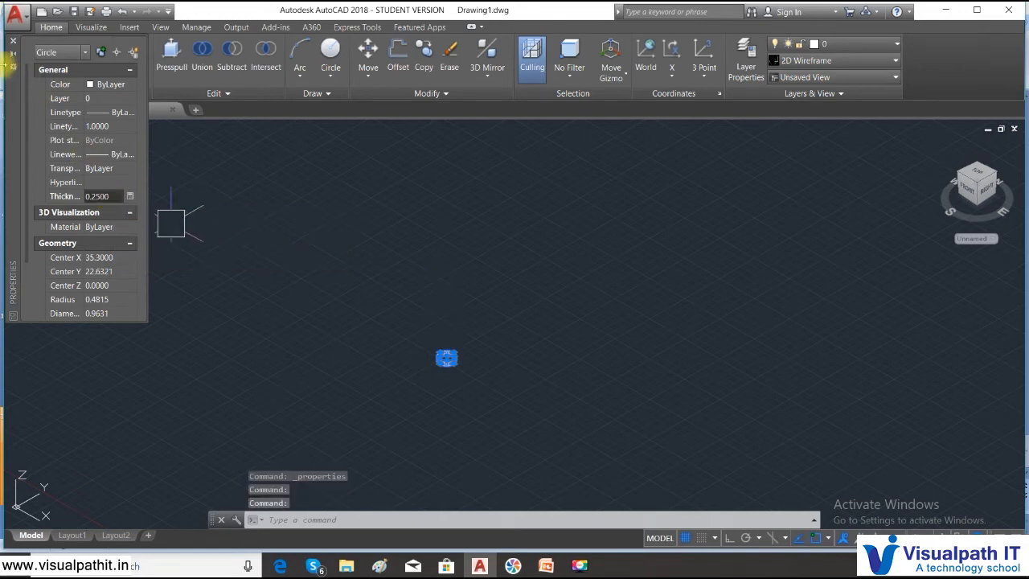
click(44, 196)
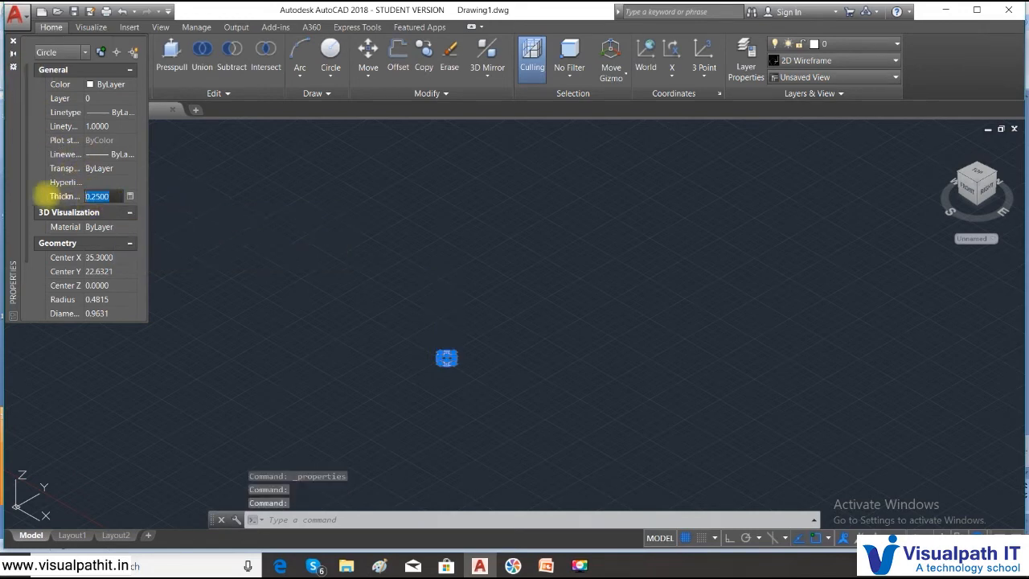
- Set the selected circle's thickness to 5 and its radius to 0.25, then close its properties and deselect it
text(5)
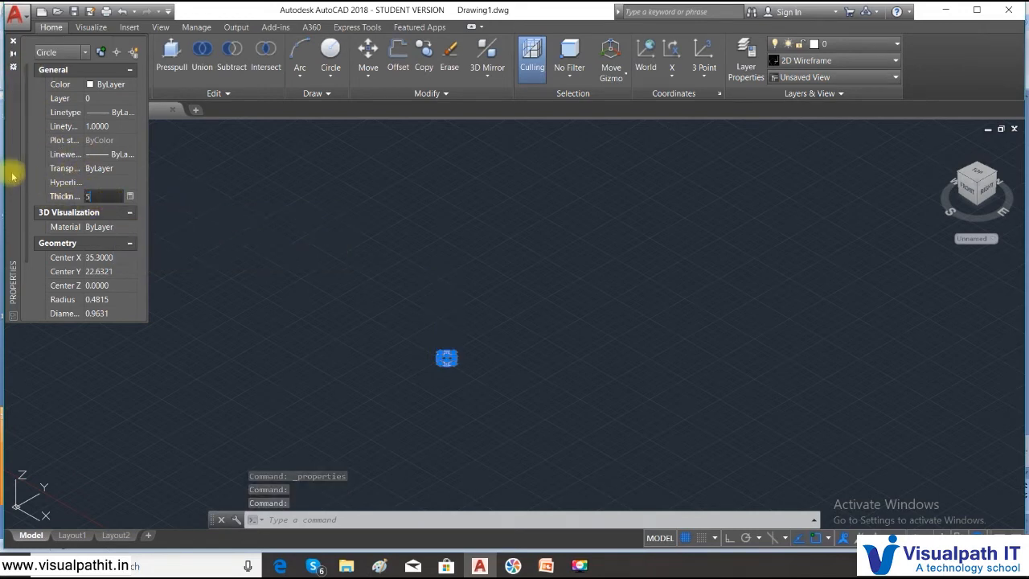
click(121, 299)
text(0)
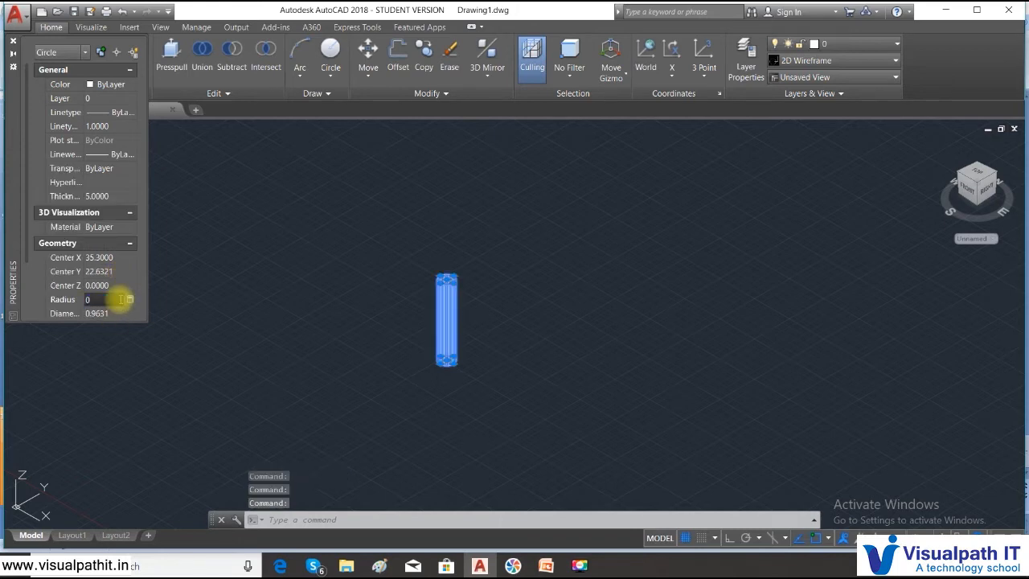
text(.25)
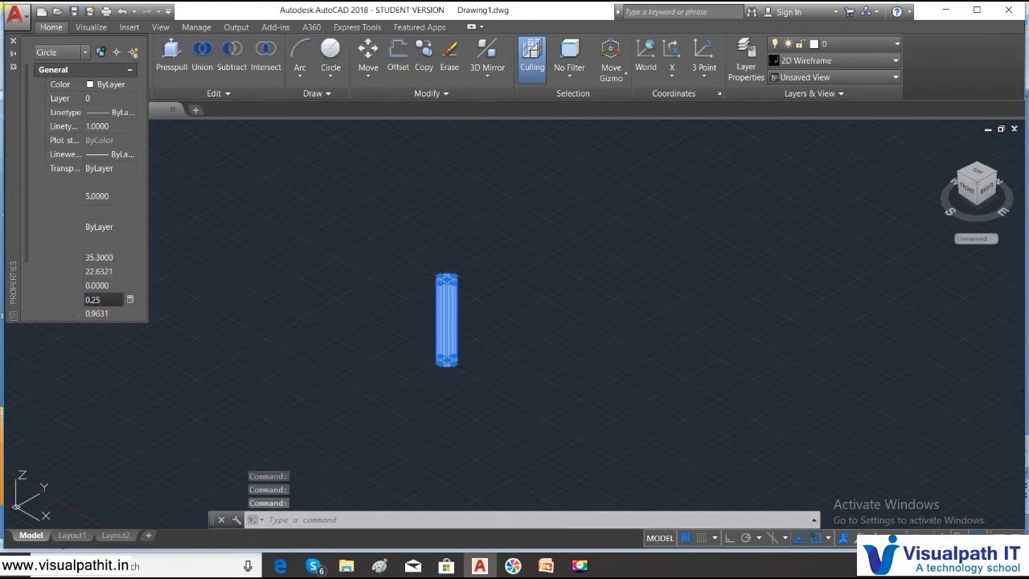
key(Return)
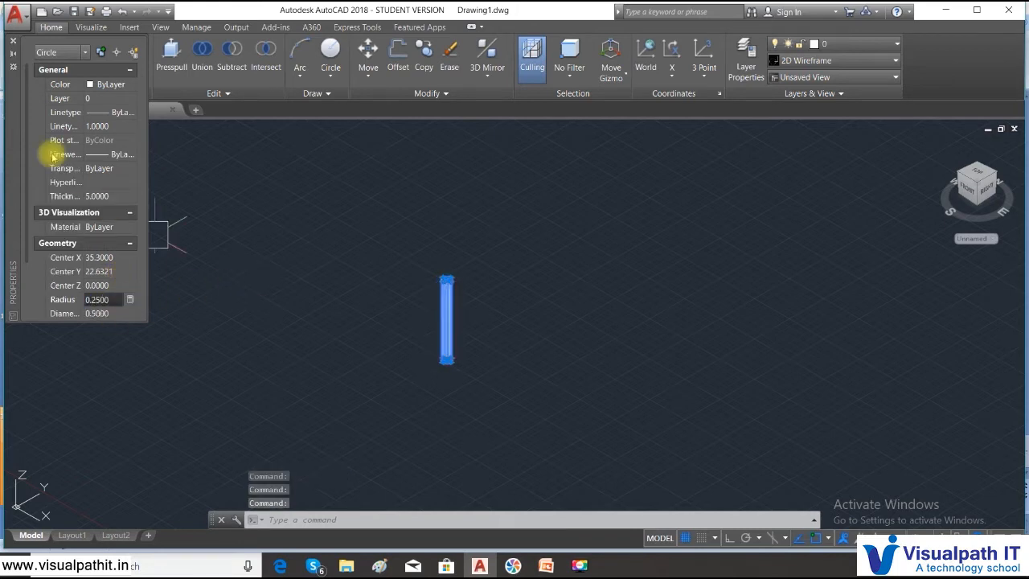
click(13, 40)
key(Escape)
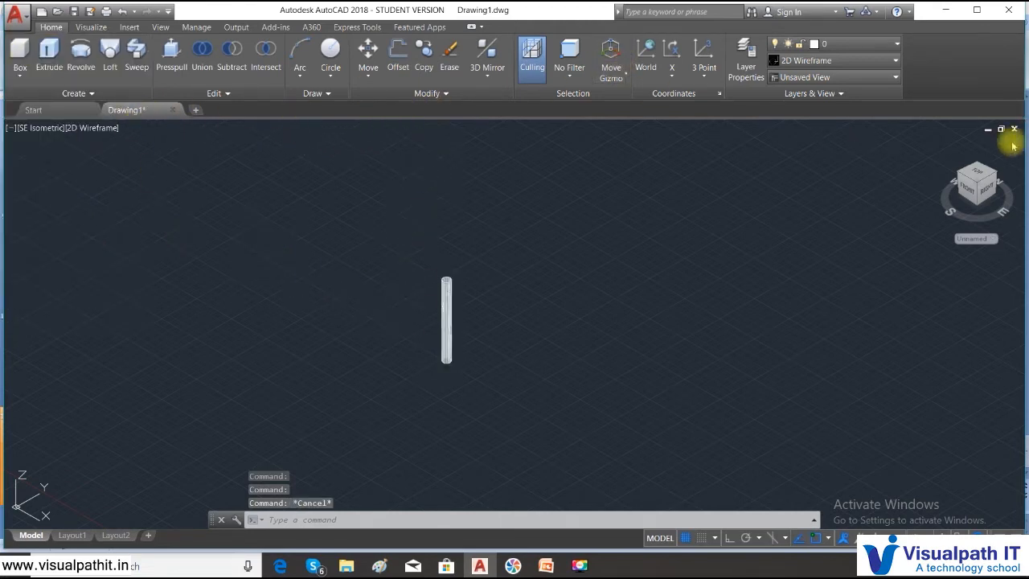
- Switch the viewport from the isometric view to the Top view, with free space beside the circle
click(24, 127)
click(57, 160)
scroll(584, 329, down, 5)
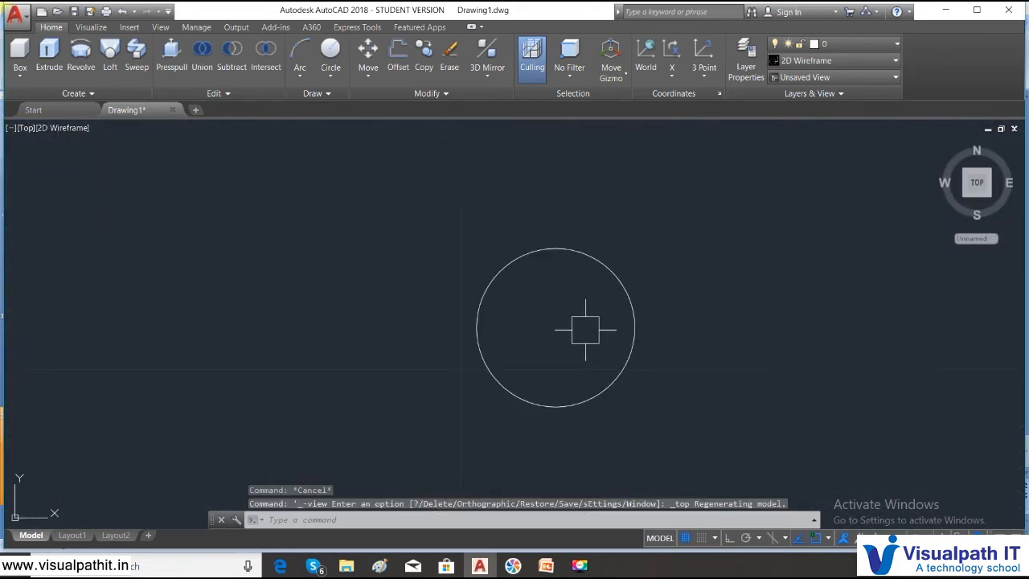
middle_drag(574, 337, 386, 340)
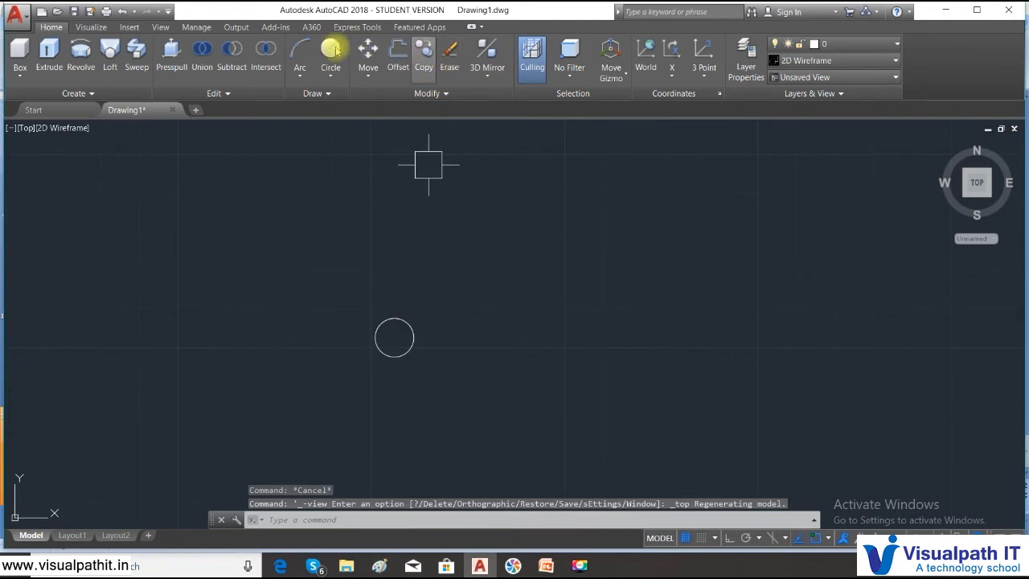
- Copy the circle from its center about 4 units horizontally to the right with Ortho on
click(419, 78)
click(478, 395)
click(328, 300)
key(Return)
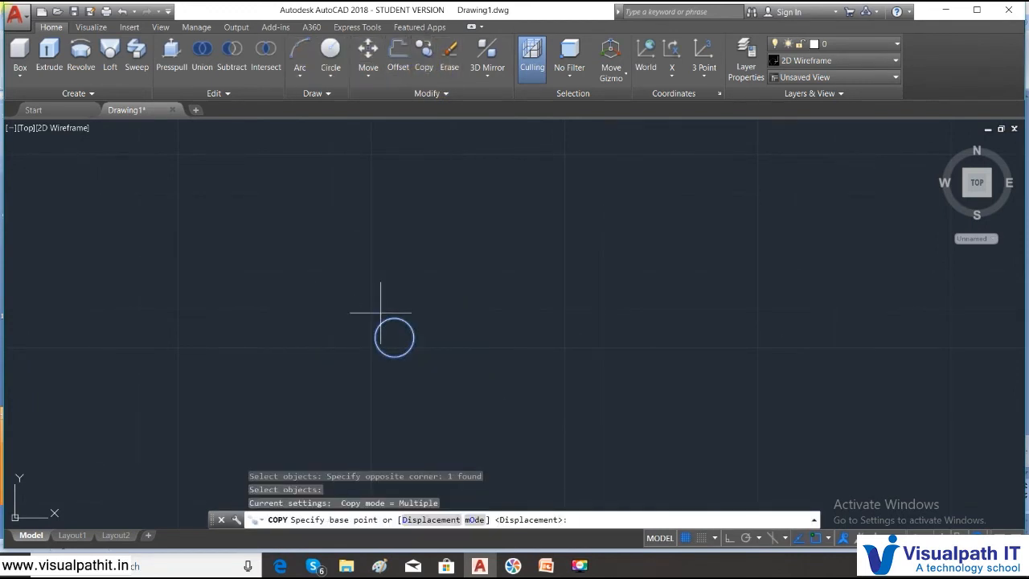
click(394, 338)
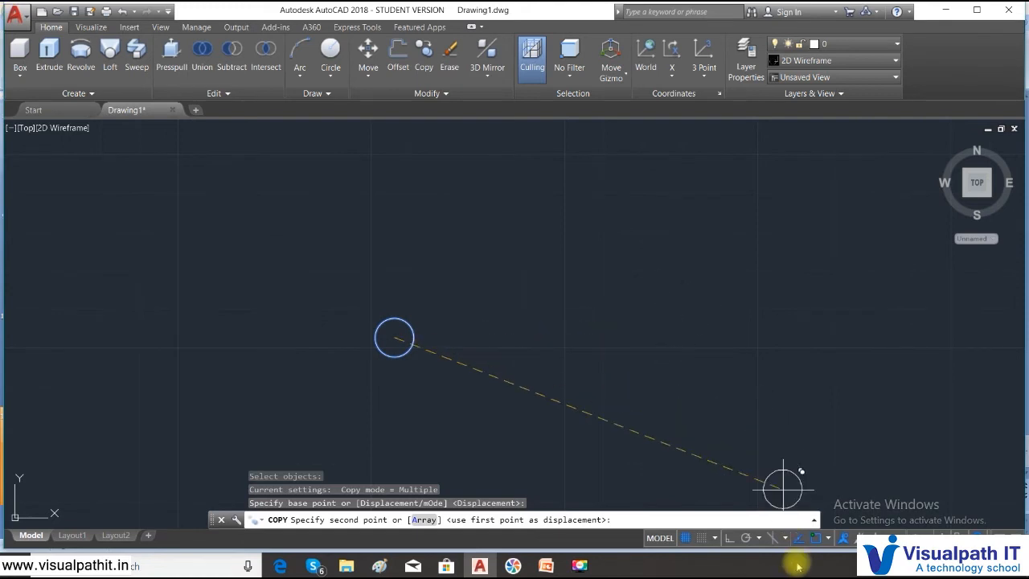
click(731, 538)
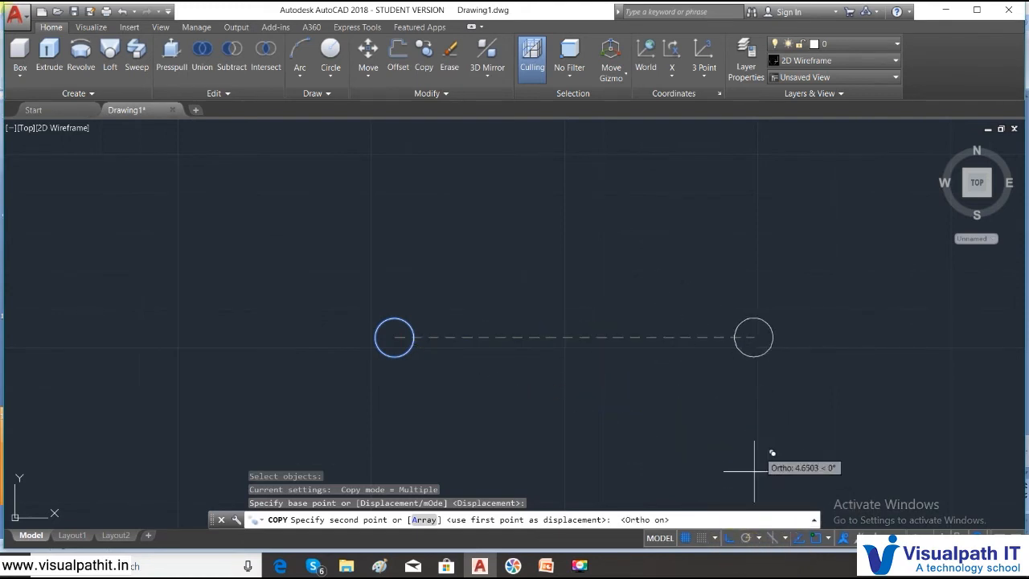
click(703, 337)
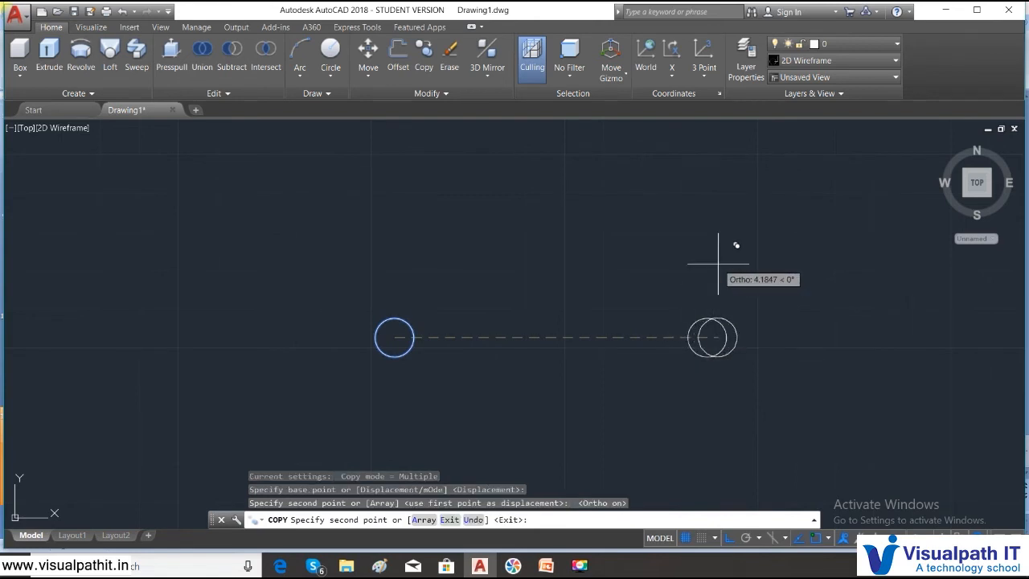
key(Escape)
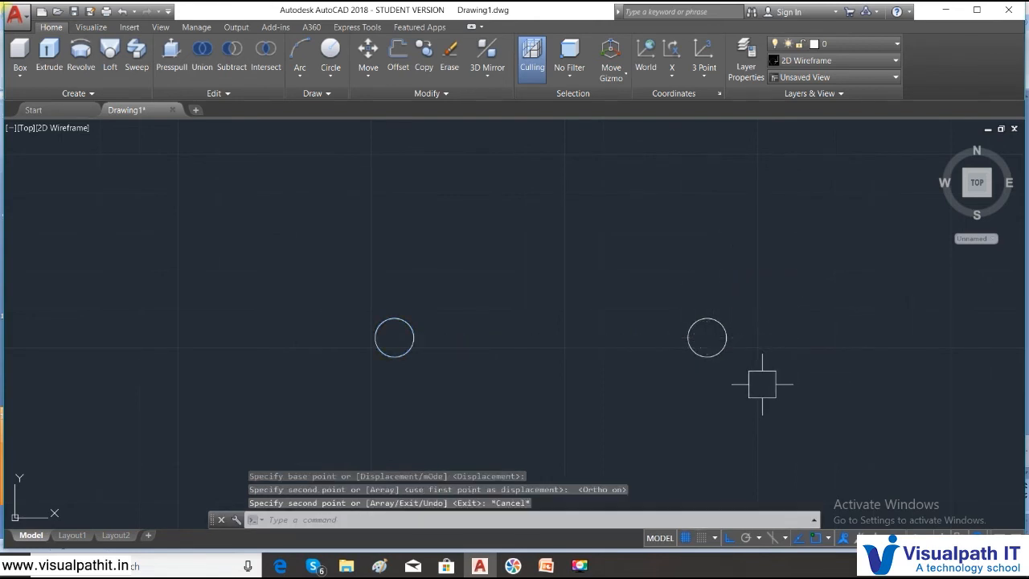
- Copy the original circle from its center straight up to place a third leg
text(co)
key(Return)
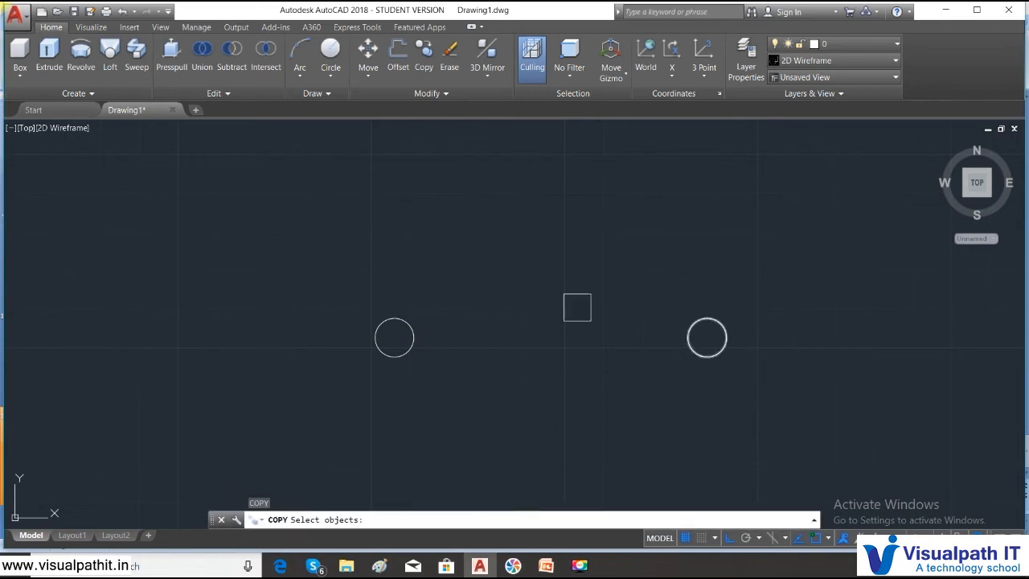
click(410, 341)
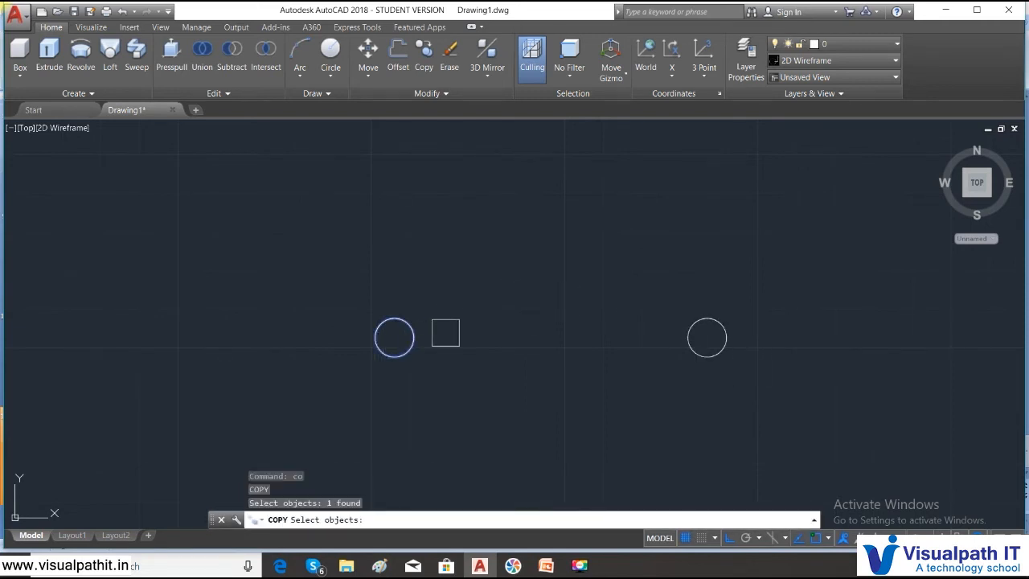
key(Return)
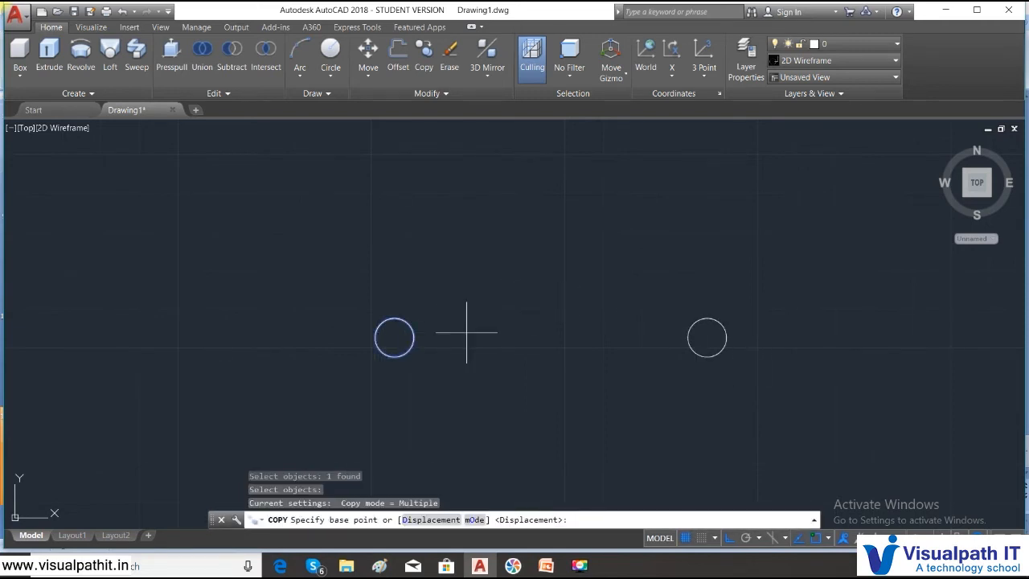
click(394, 338)
click(371, 152)
key(Escape)
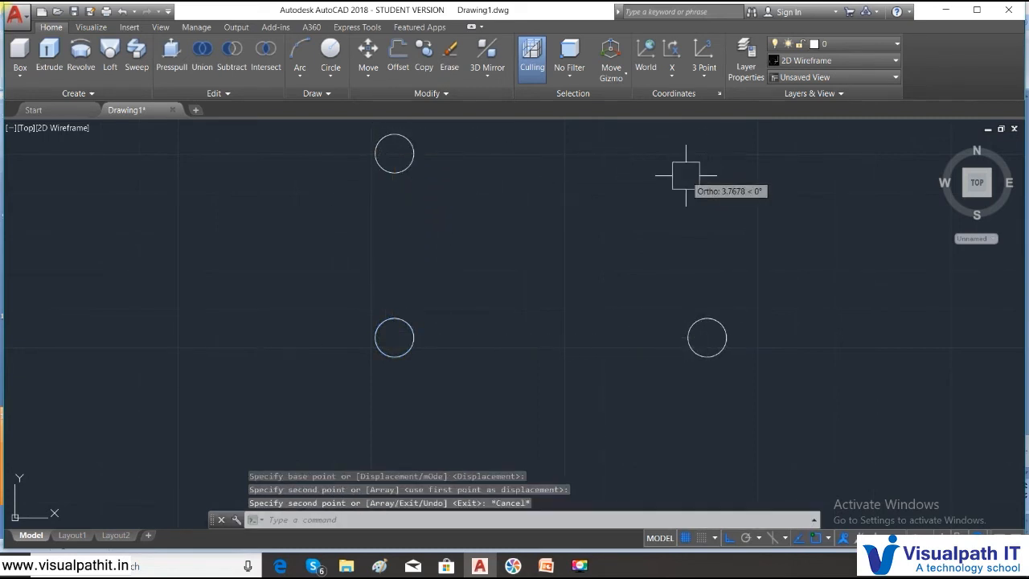
- Copy the right-hand circle about 2.4 units straight up, roughly level with the upper-left circle, to complete the four legs
text(co)
key(Return)
click(746, 352)
click(657, 298)
key(Return)
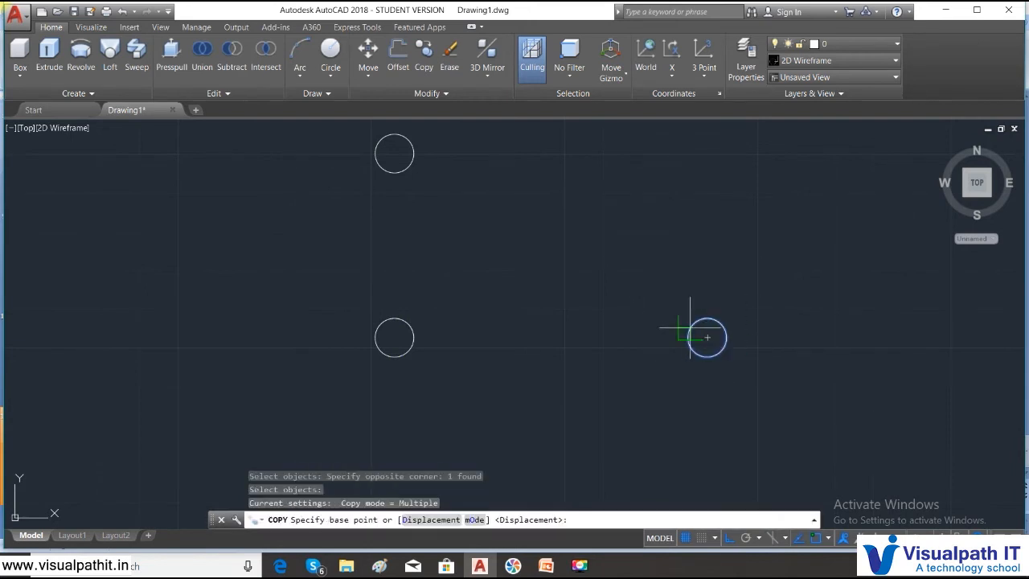
click(707, 338)
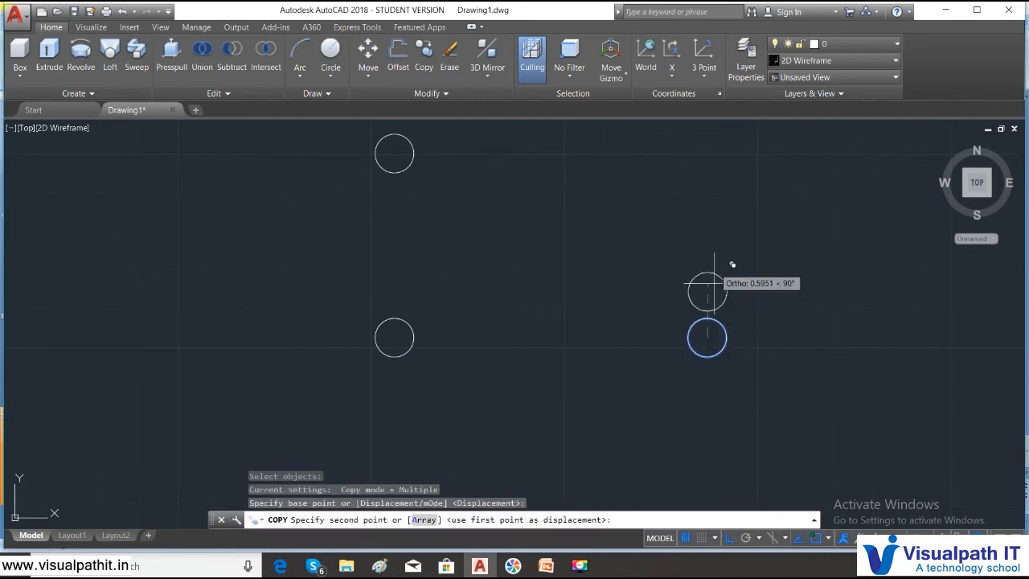
click(706, 150)
key(Escape)
scroll(434, 311, down, 4)
scroll(438, 311, up, 2)
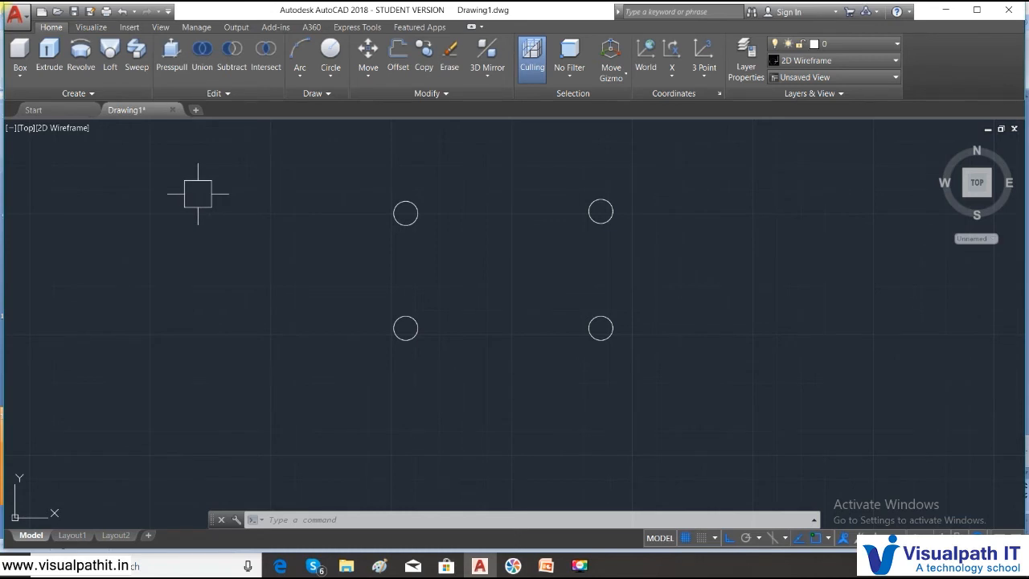
- Switch the viewport to SE Isometric with all four thickened circles in view
mouse_move(126, 109)
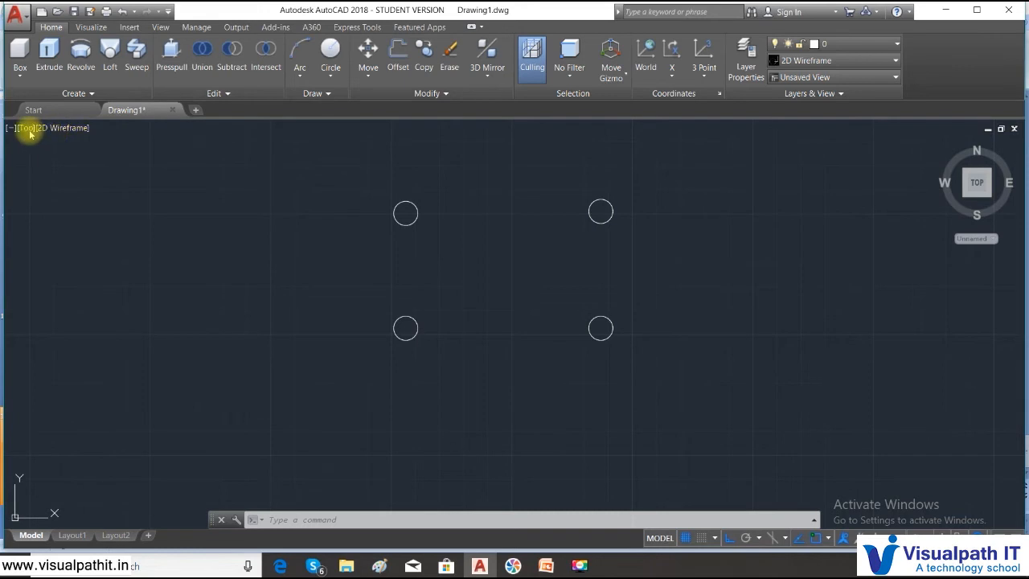
click(30, 135)
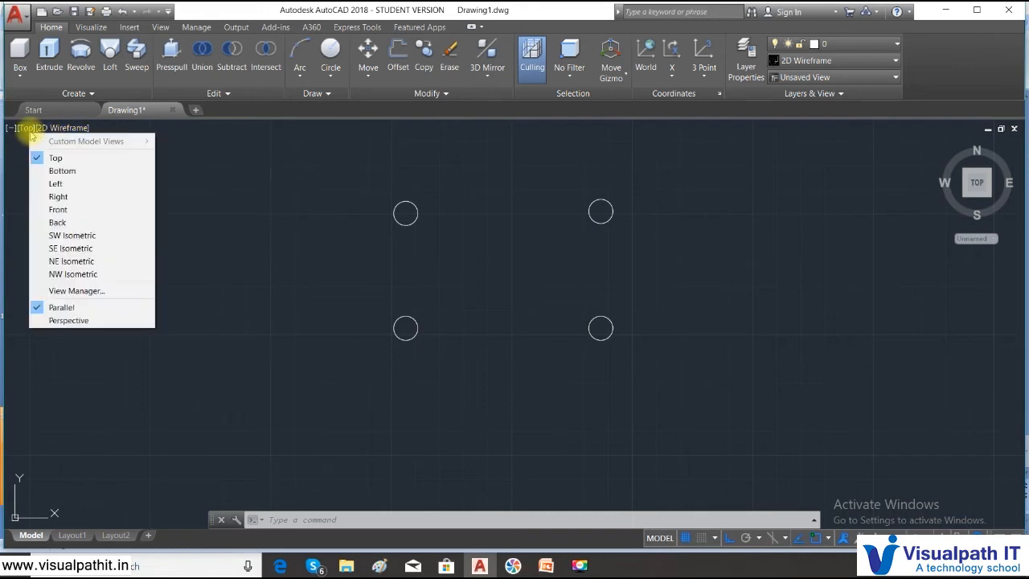
click(66, 245)
scroll(590, 246, down, 4)
middle_drag(595, 222, 477, 260)
scroll(477, 260, up, 2)
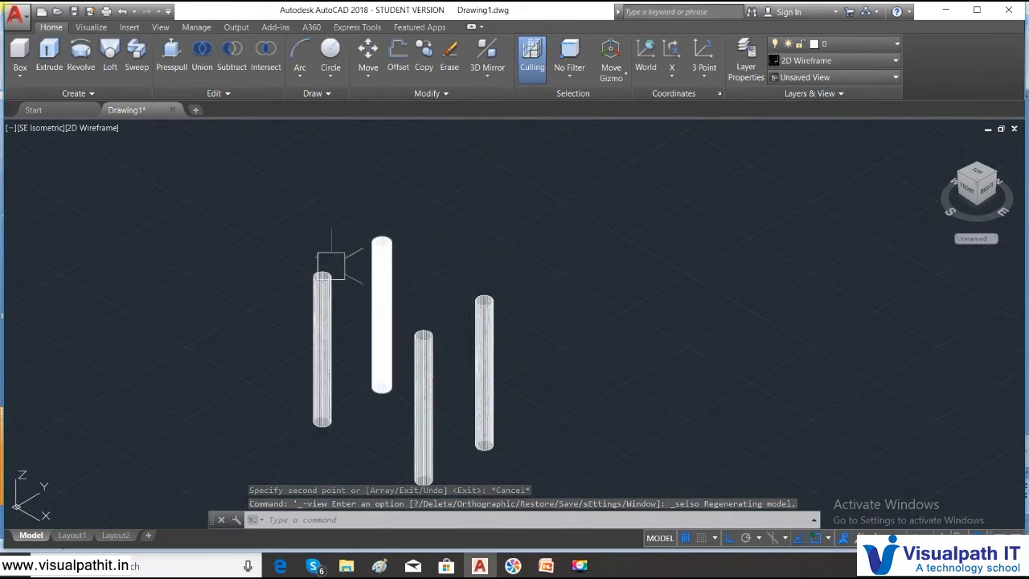
click(371, 238)
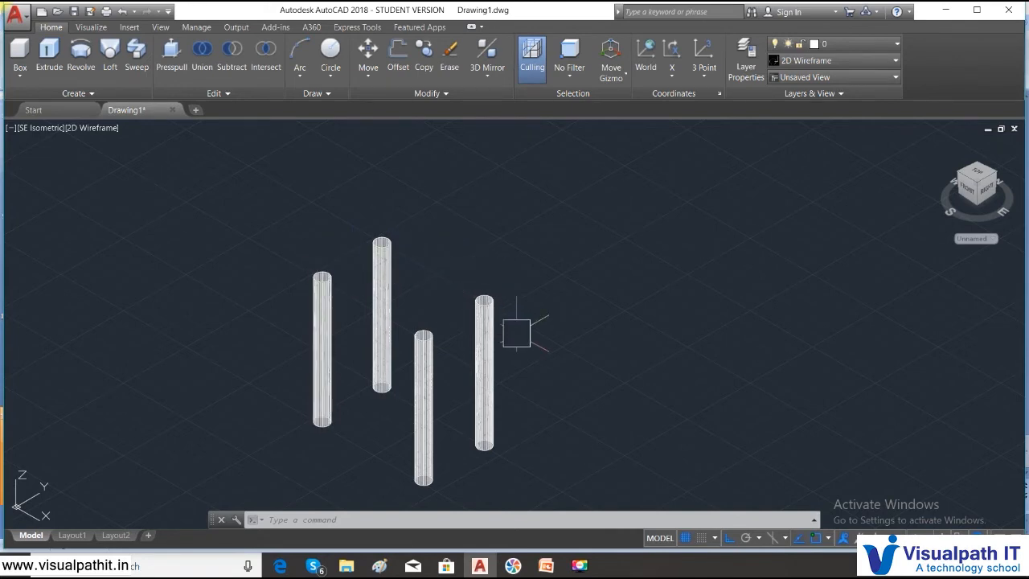
- Draw a rectangle between the top centers of two diagonally opposite legs as the tabletop outline
click(299, 75)
click(336, 78)
click(356, 123)
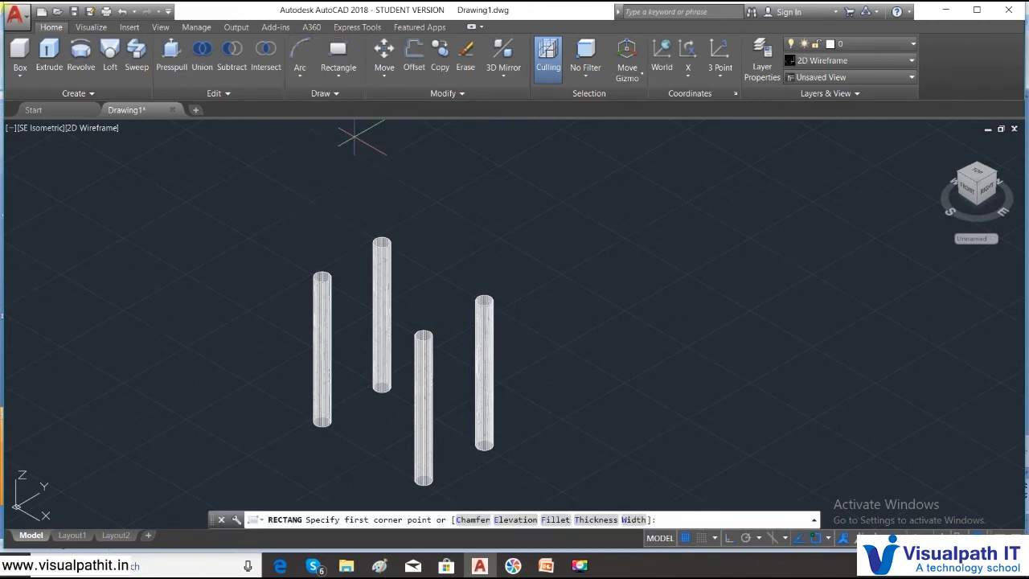
click(322, 277)
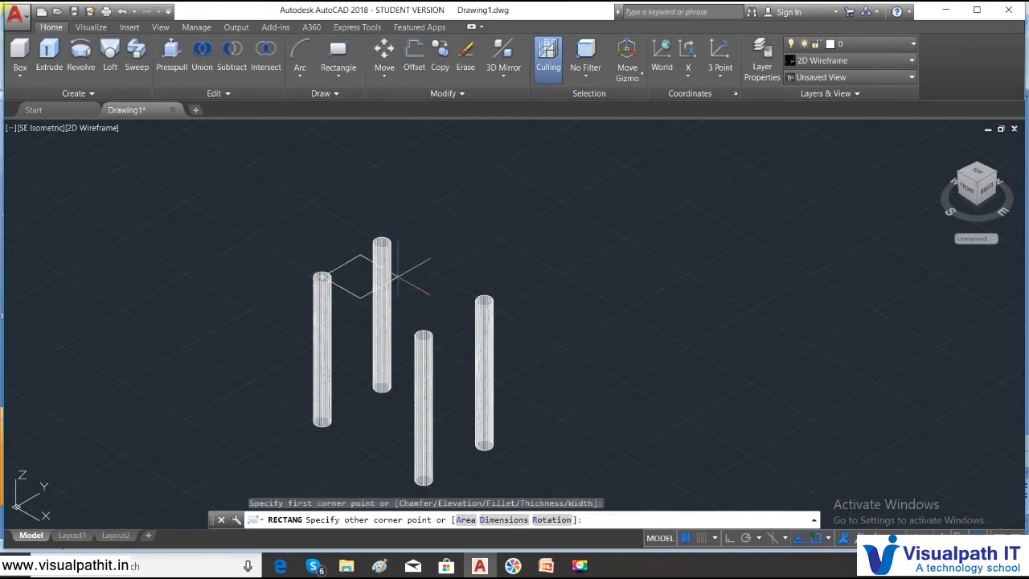
click(484, 302)
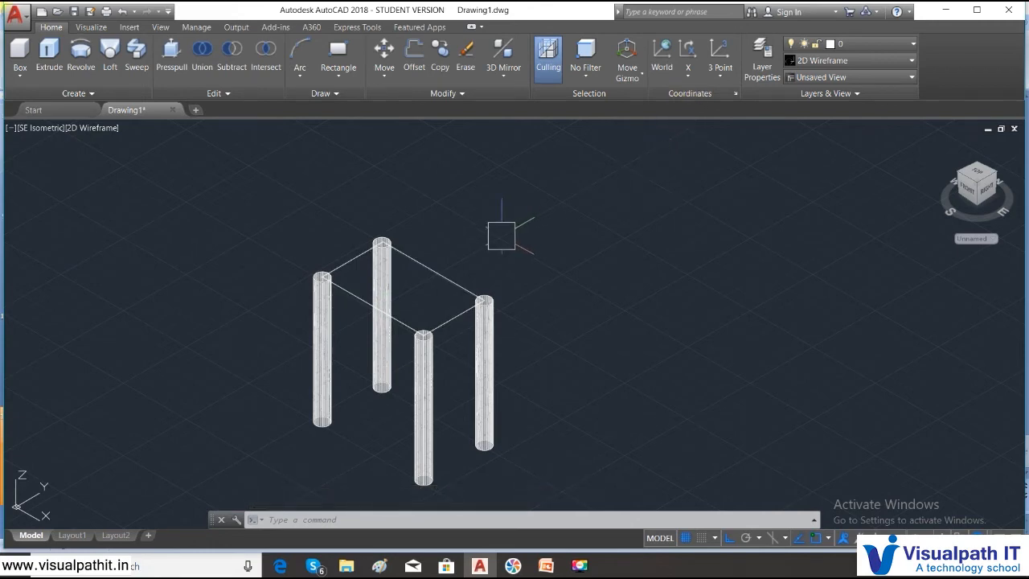
- Convert the tabletop rectangle into a region and display the model in the Realistic visual style
text(regio)
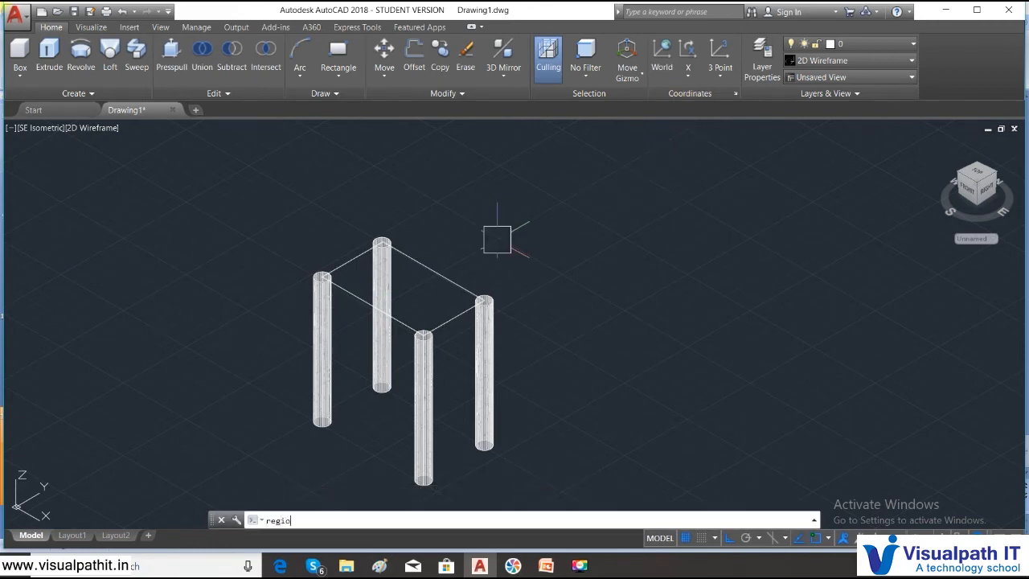
text(n)
key(Return)
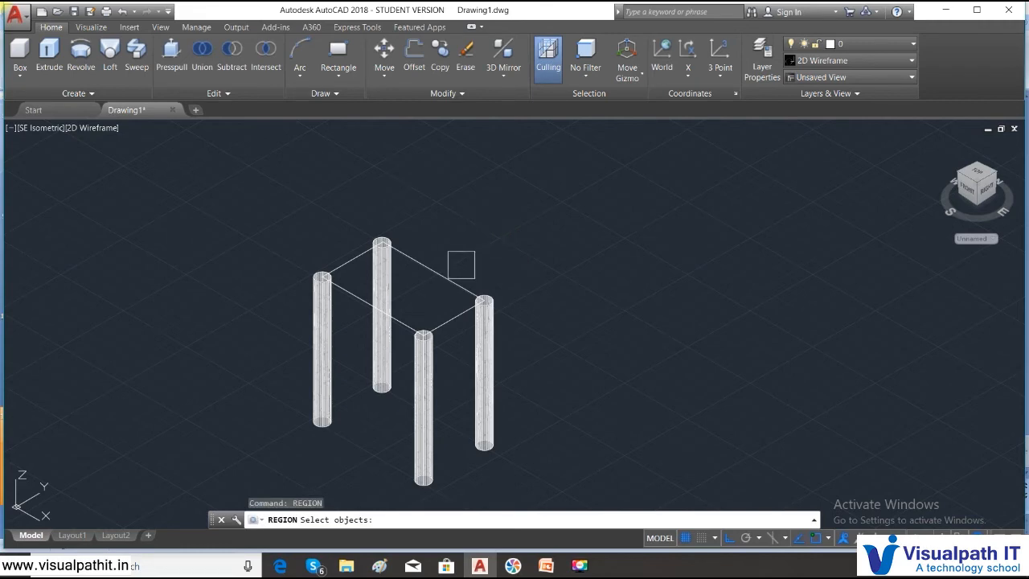
click(453, 275)
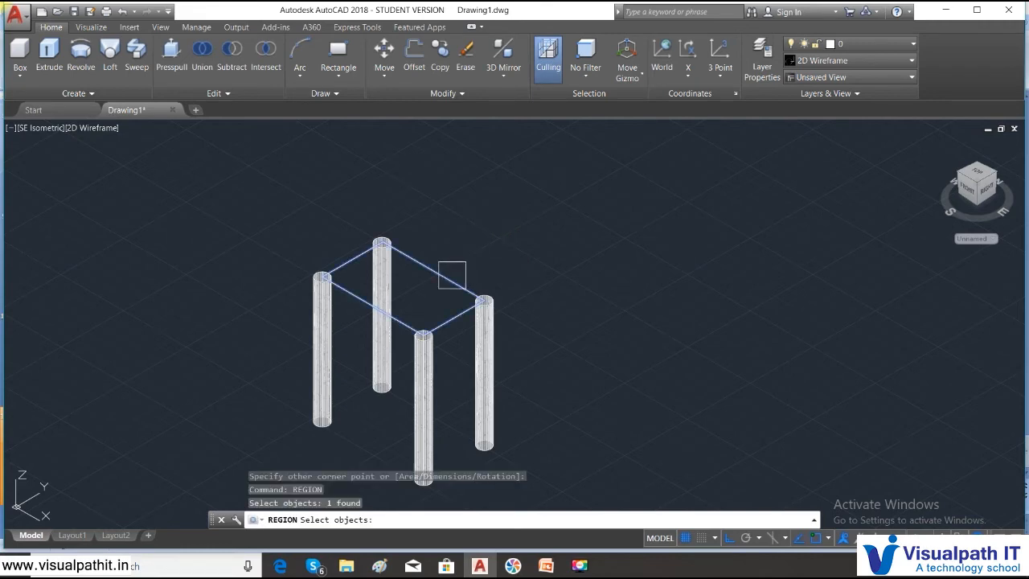
key(Return)
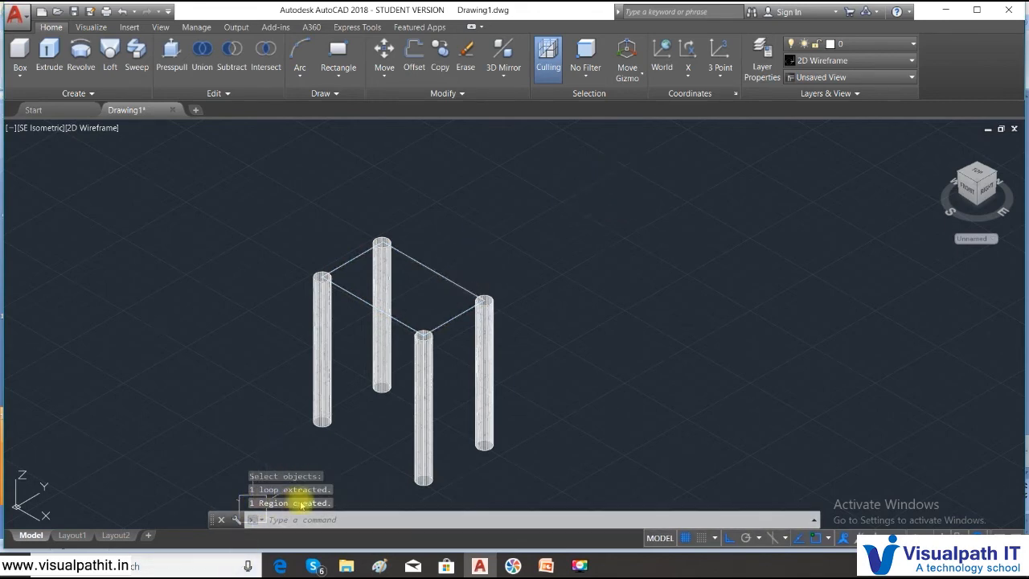
click(88, 128)
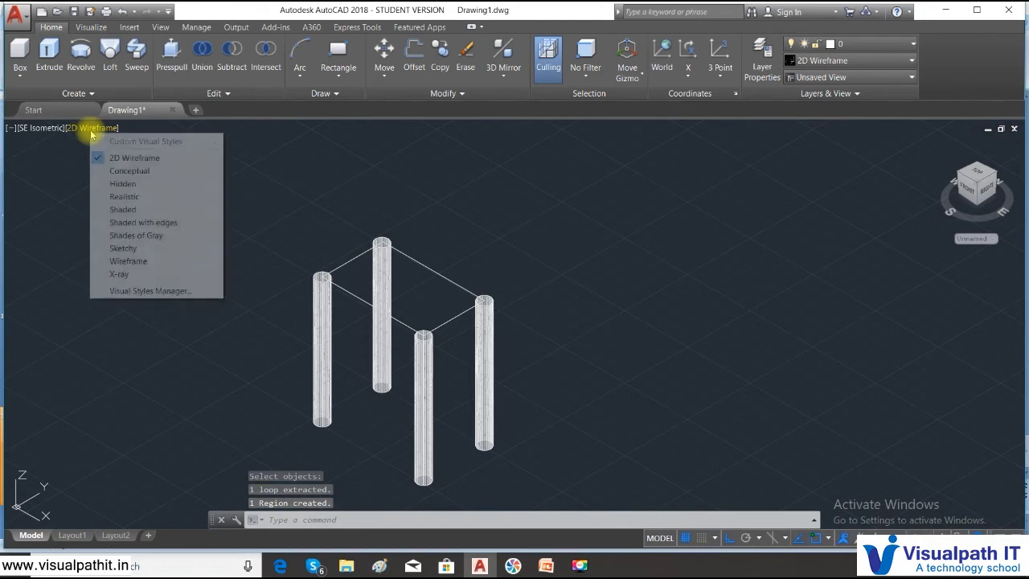
click(133, 196)
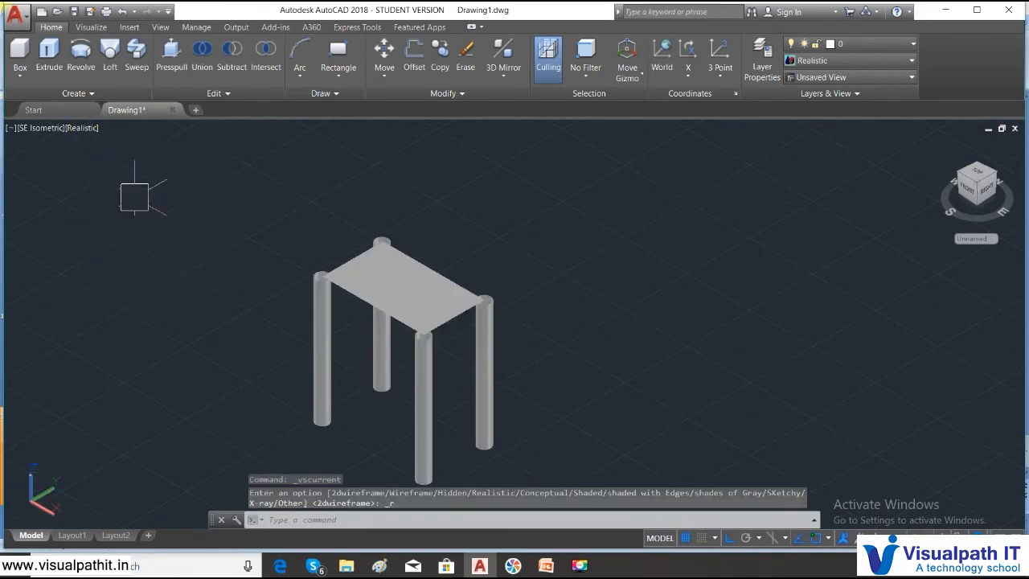
- Set the color of all four legs and the tabletop region to Green
click(509, 409)
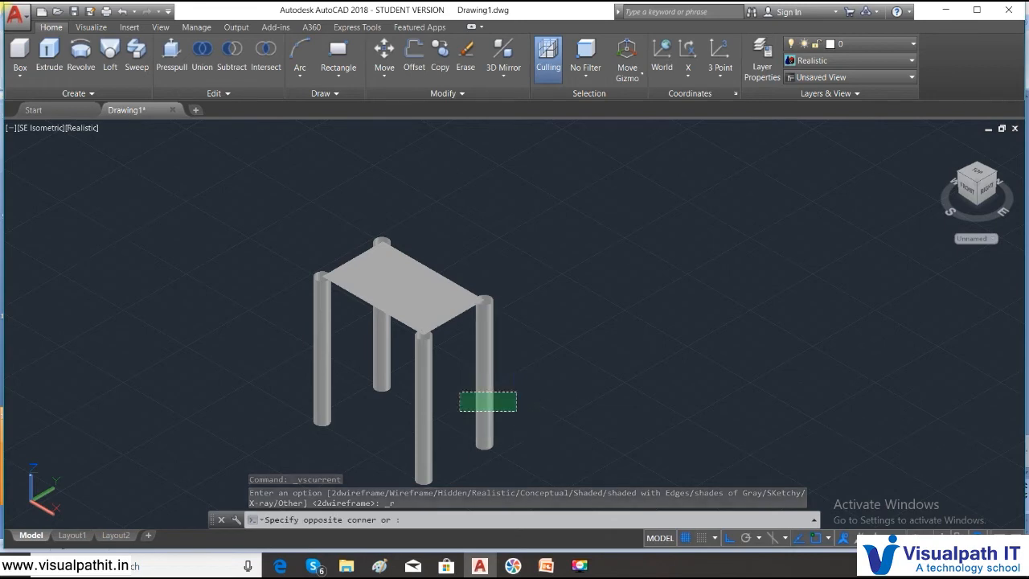
click(228, 302)
right_click(271, 247)
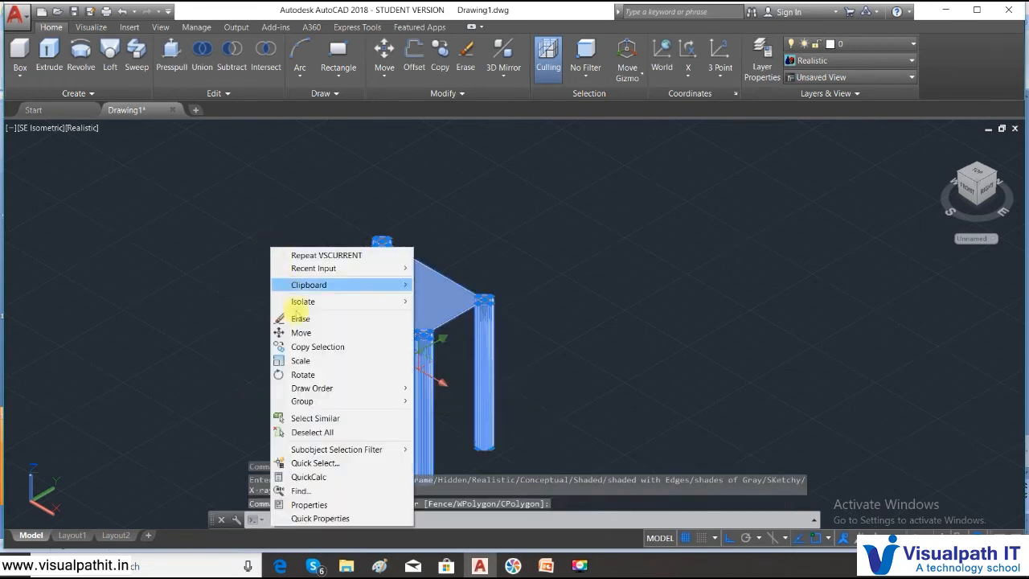
click(329, 503)
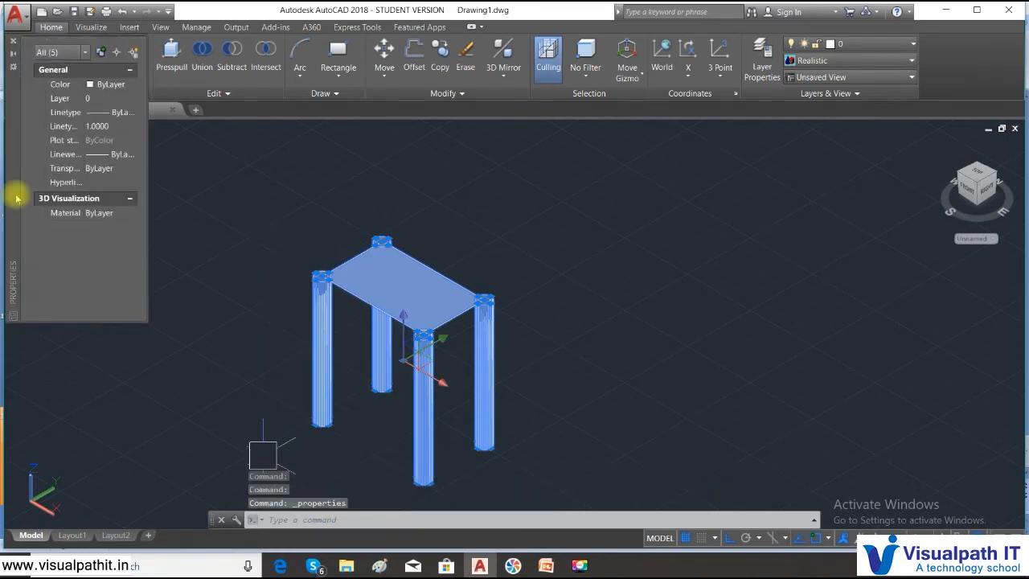
click(125, 84)
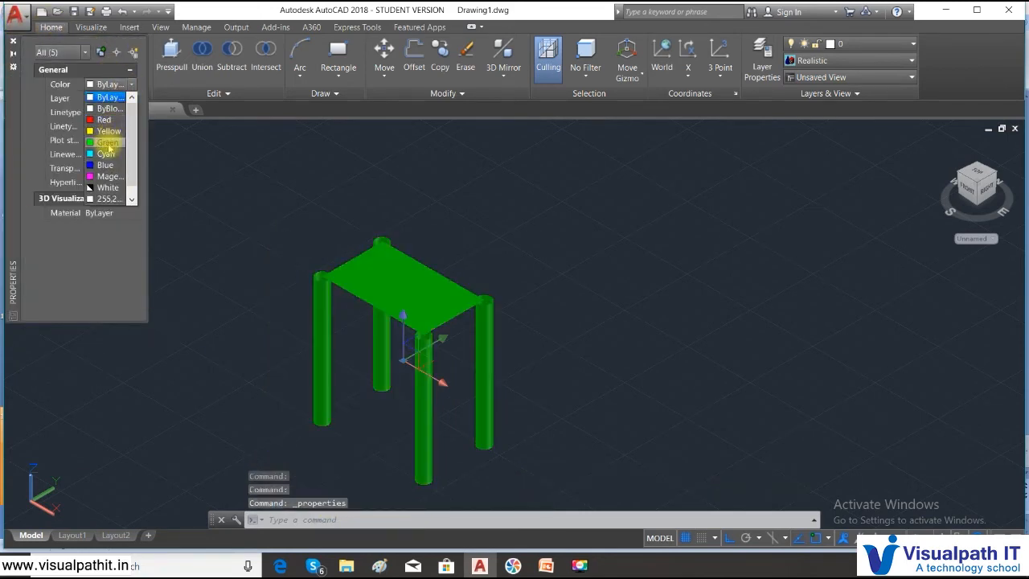
click(107, 143)
click(14, 40)
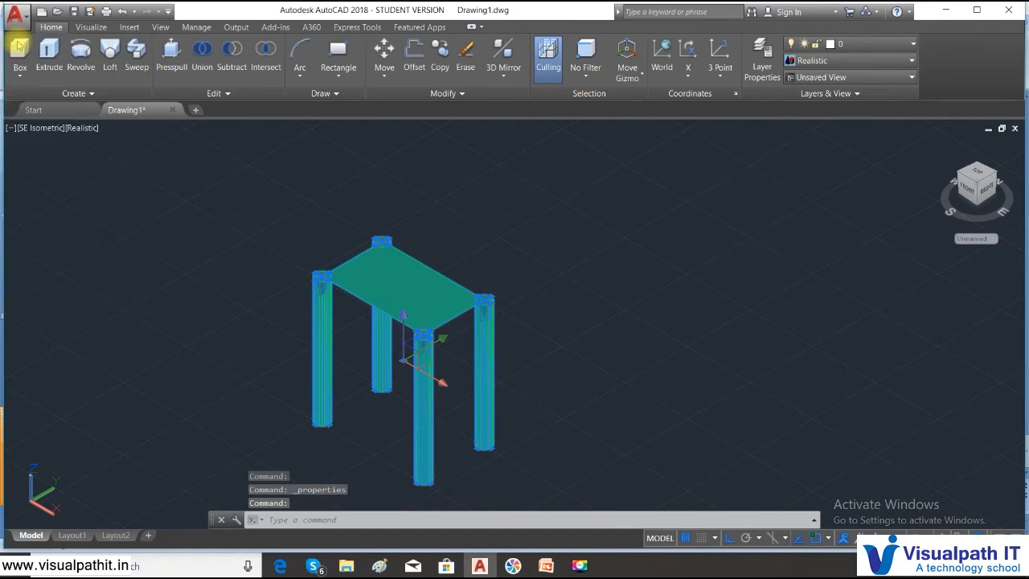
key(Escape)
- Delete the tabletop region and switch the visual style to 2D Wireframe
scroll(333, 326, up, 5)
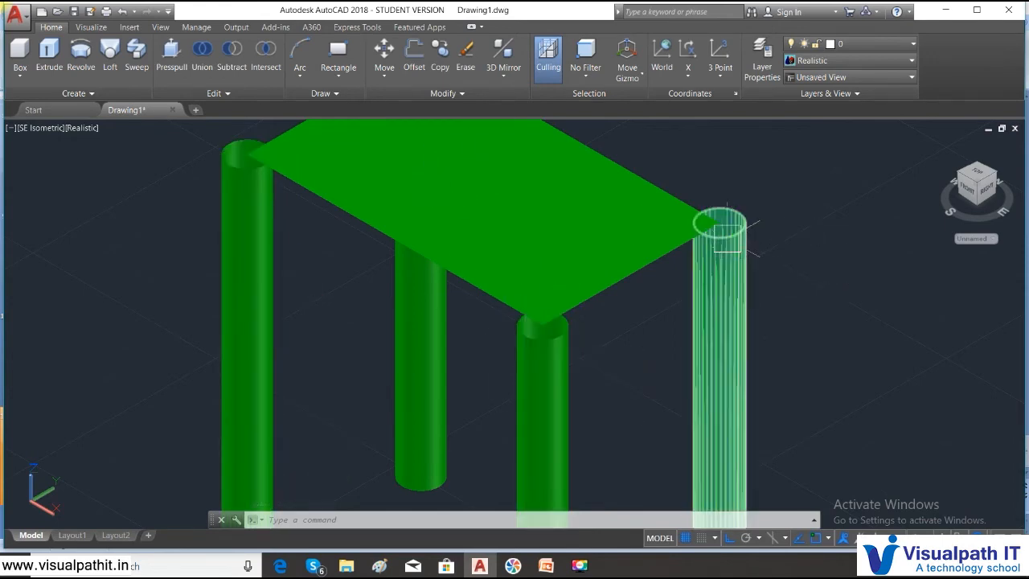
scroll(696, 220, down, 4)
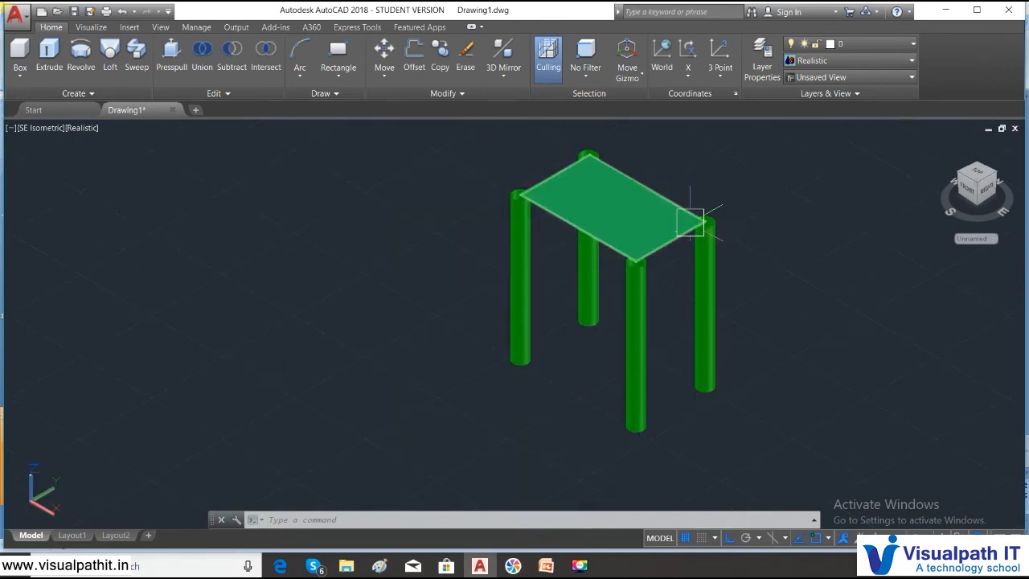
click(674, 235)
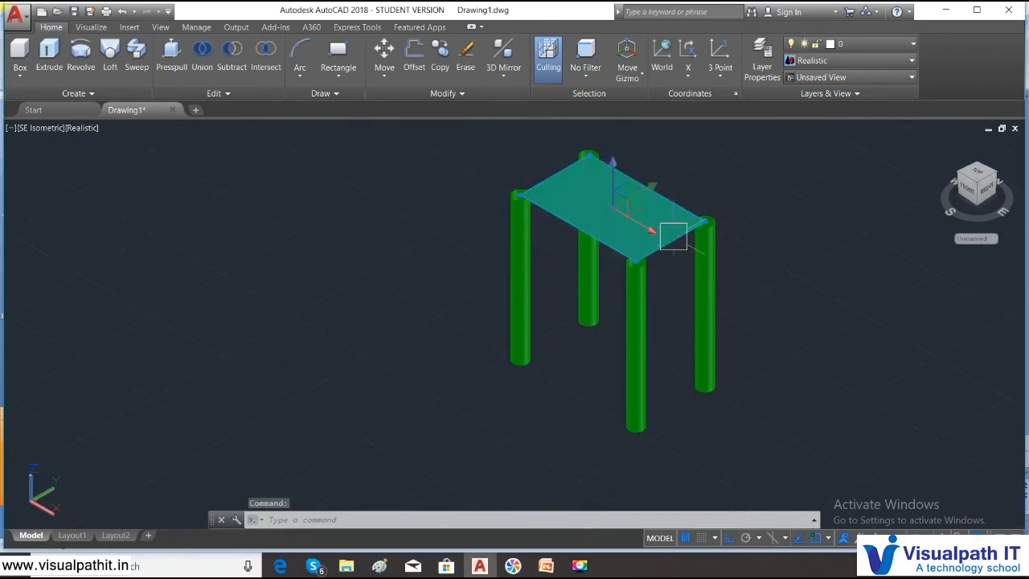
key(Delete)
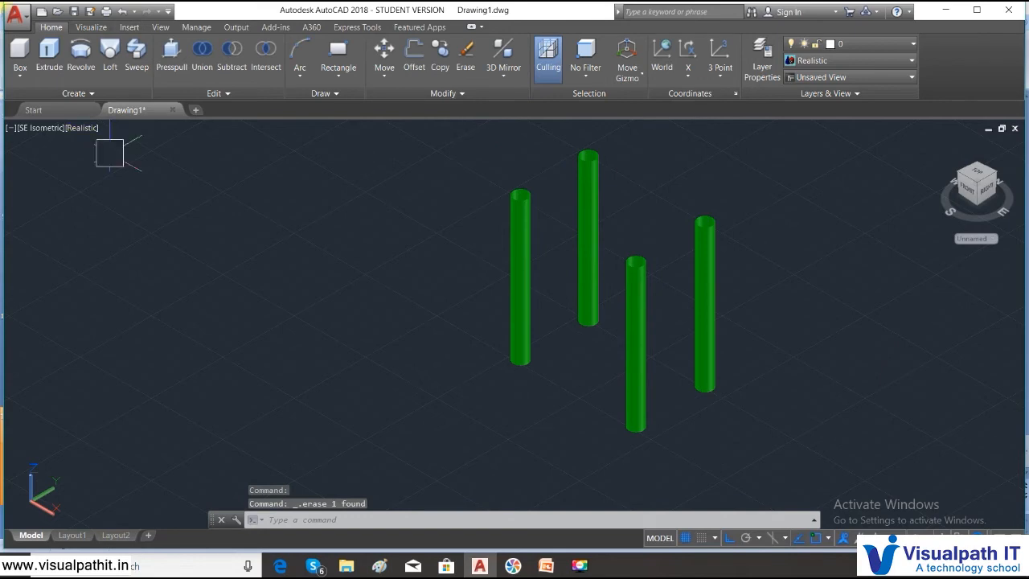
click(83, 127)
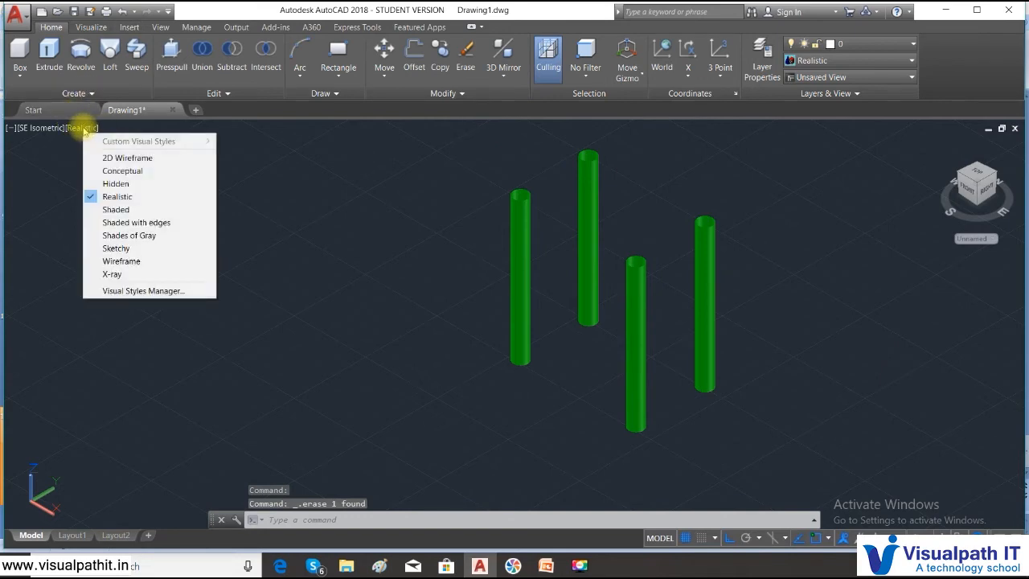
click(121, 157)
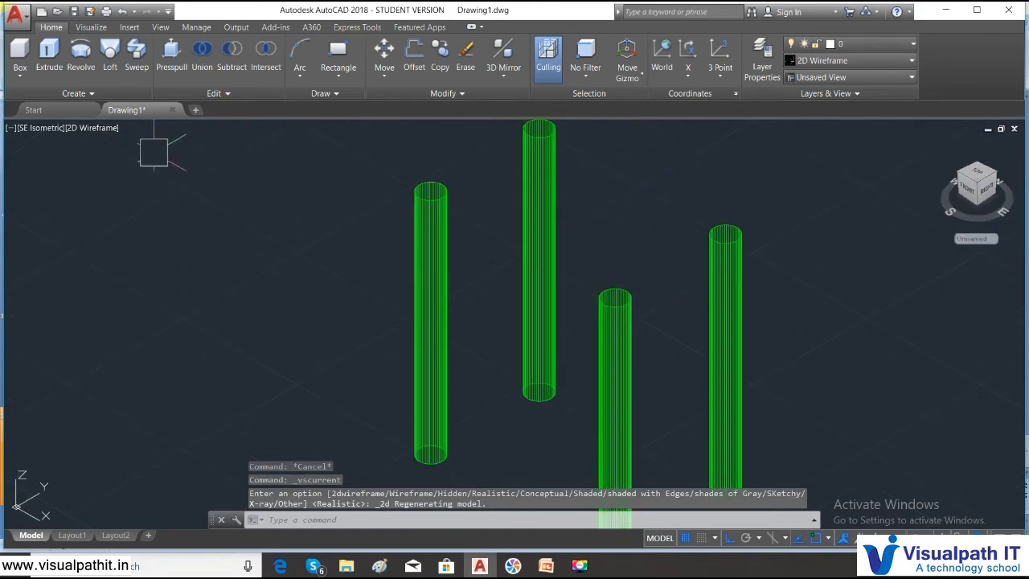
- Draw a circle of about 0.245 radius from the top center of the leftmost leg, matching the leg's rim
shift+middle_drag(345, 195, 362, 370)
scroll(356, 374, up, 4)
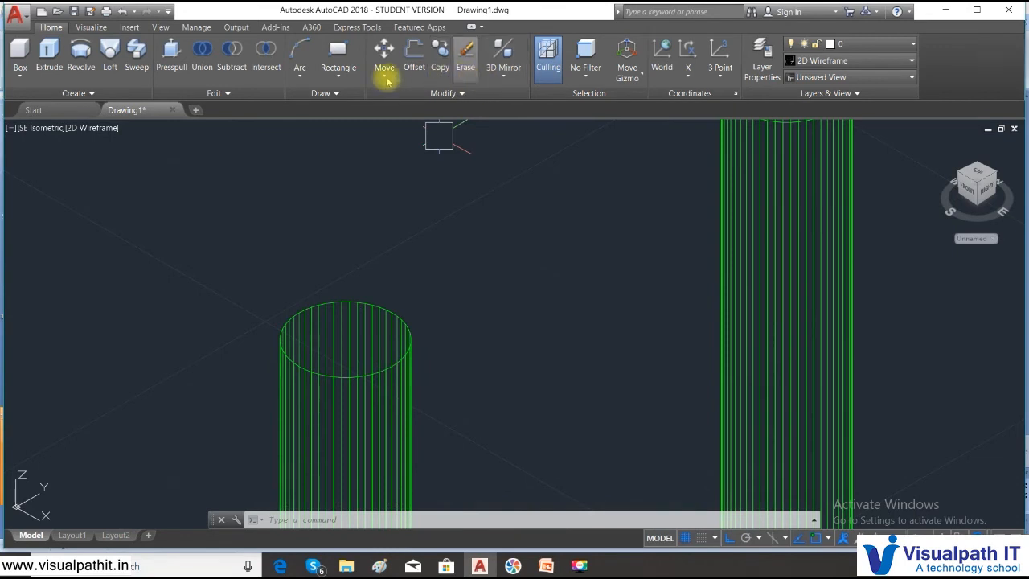
click(339, 75)
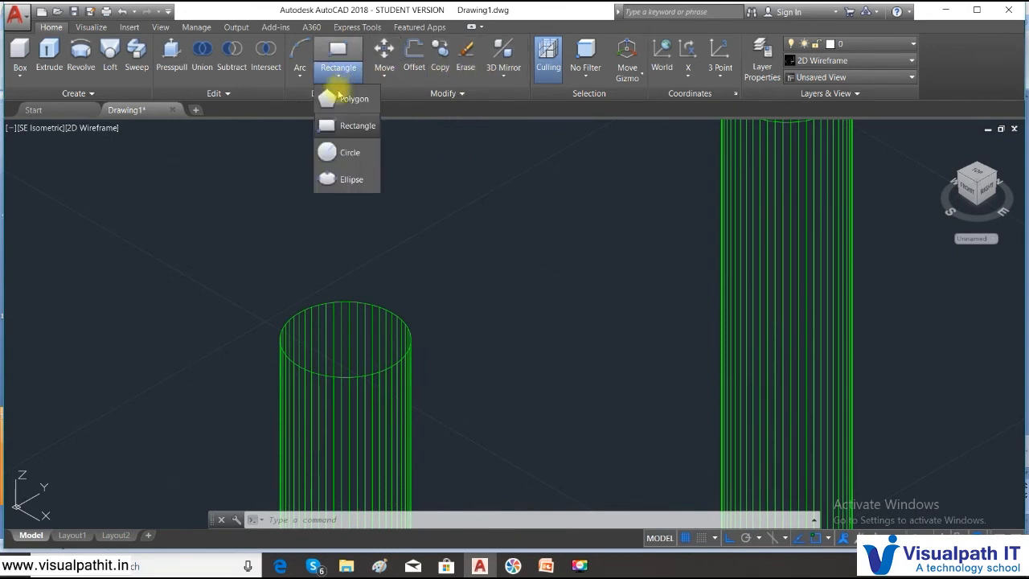
click(346, 152)
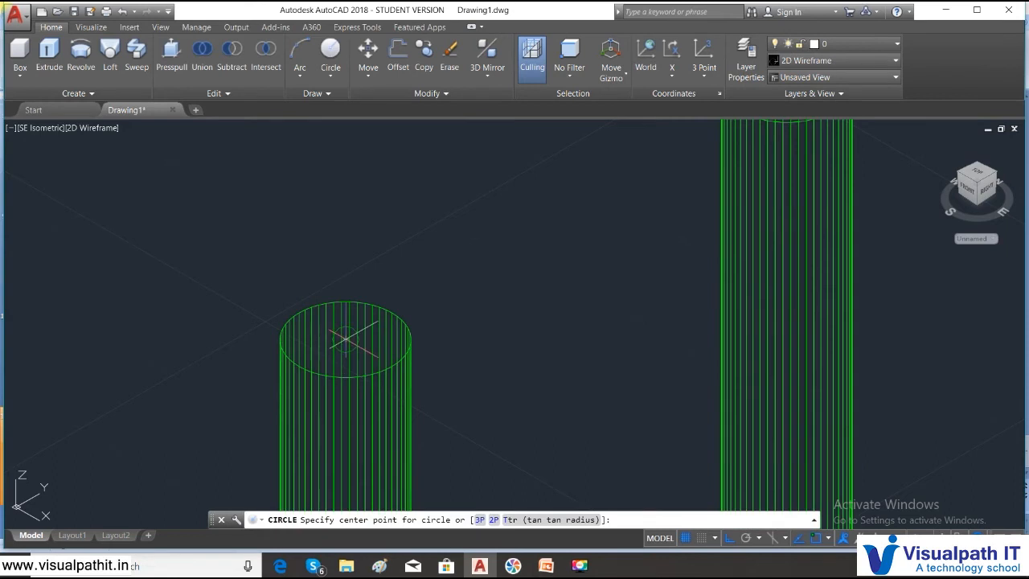
click(346, 340)
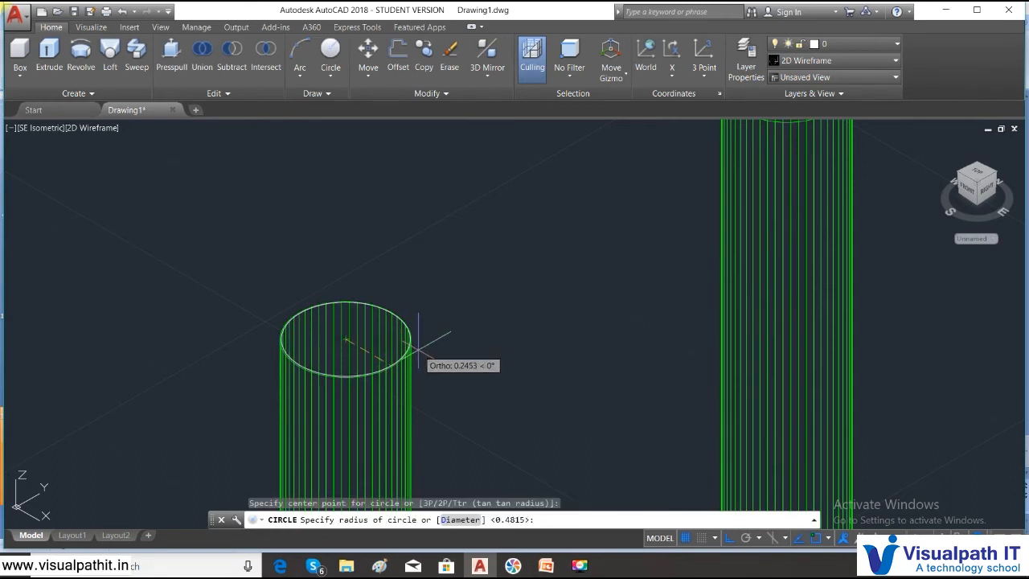
click(417, 348)
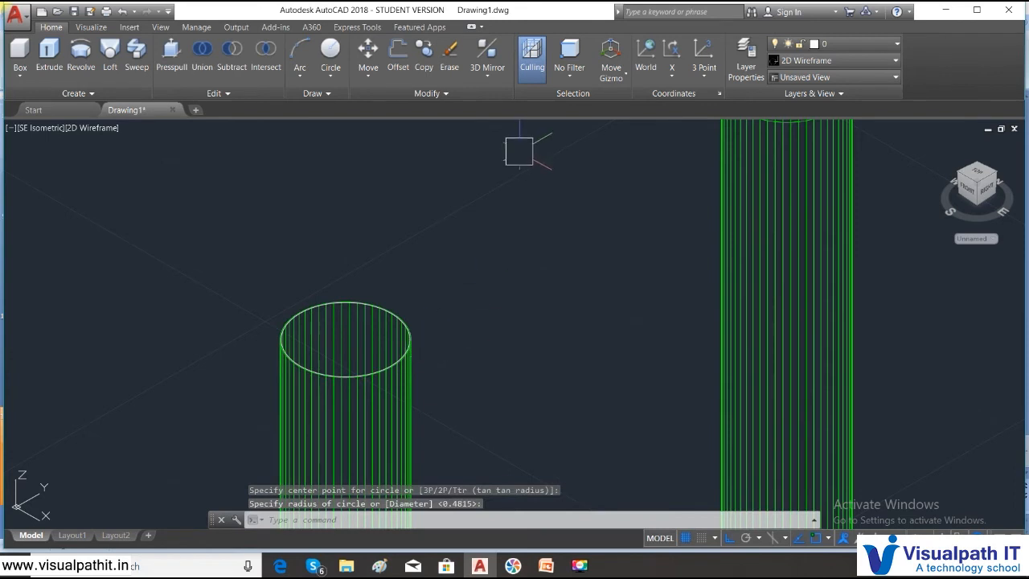
- Convert the new circle on top of the leftmost leg into a region
text(regio)
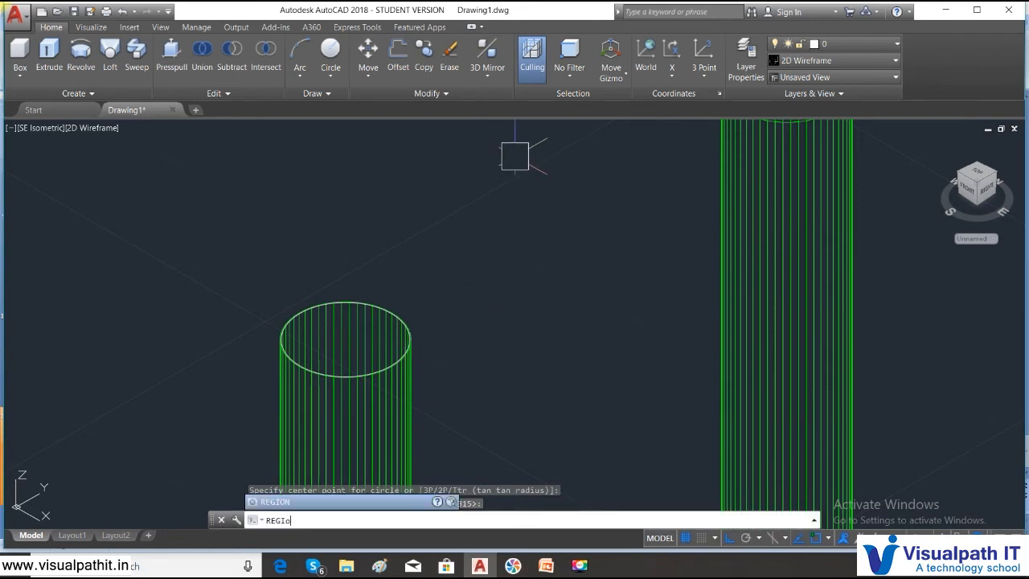
key(Return)
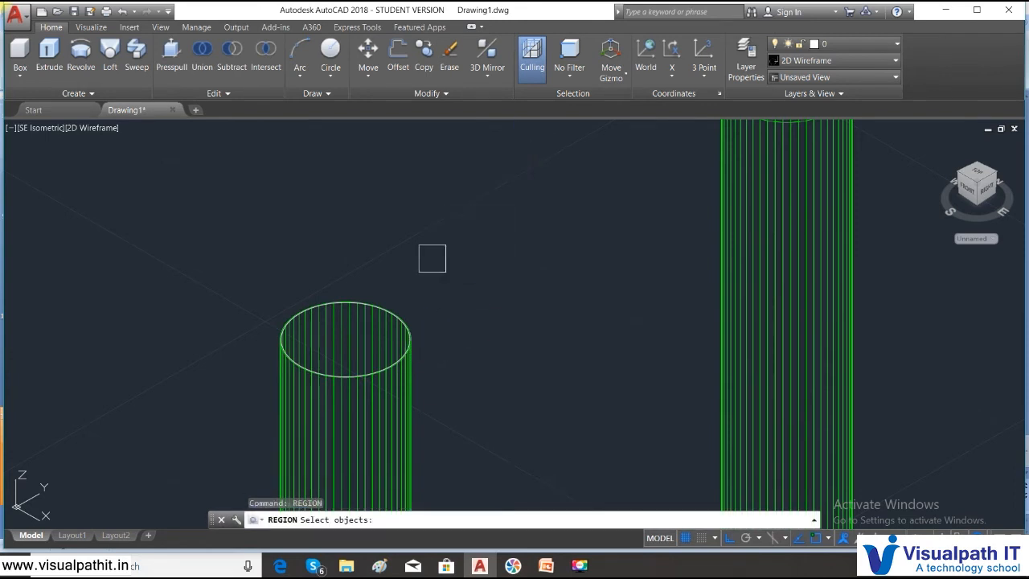
click(390, 303)
key(Return)
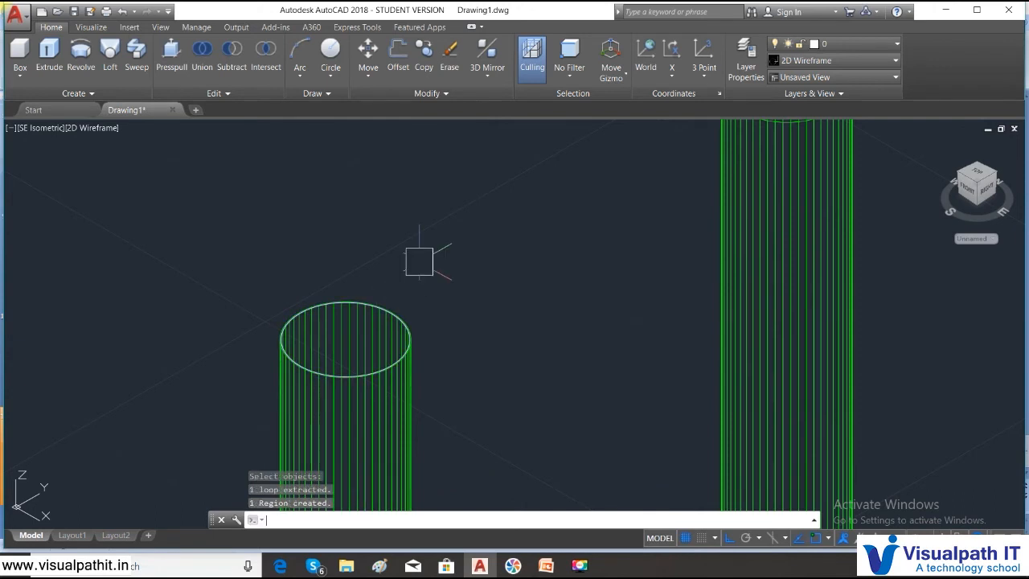
- Copy the circular region from its center to the top centers of the other three legs
scroll(477, 271, down, 4)
middle_drag(545, 282, 418, 232)
text(co)
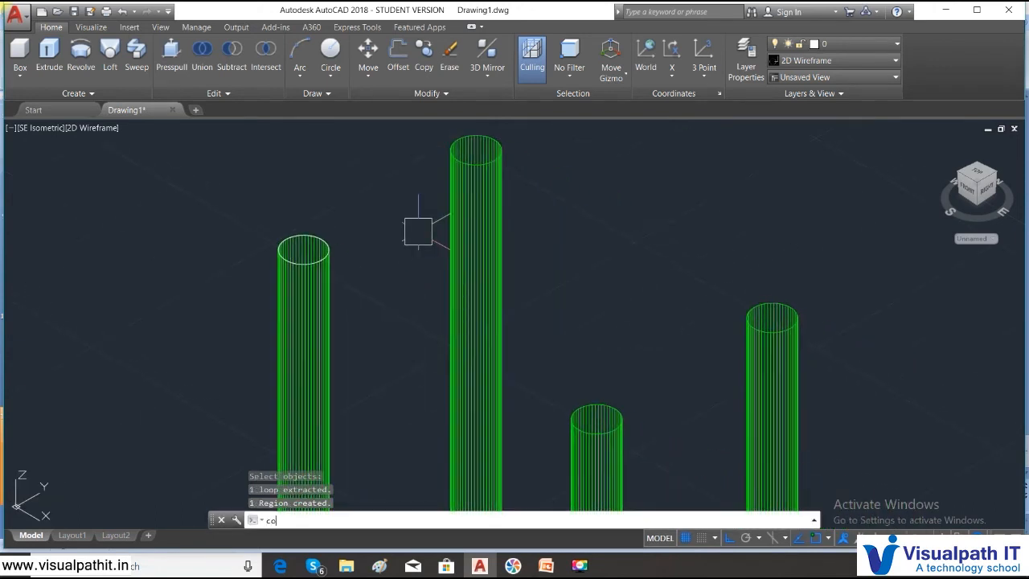
key(Return)
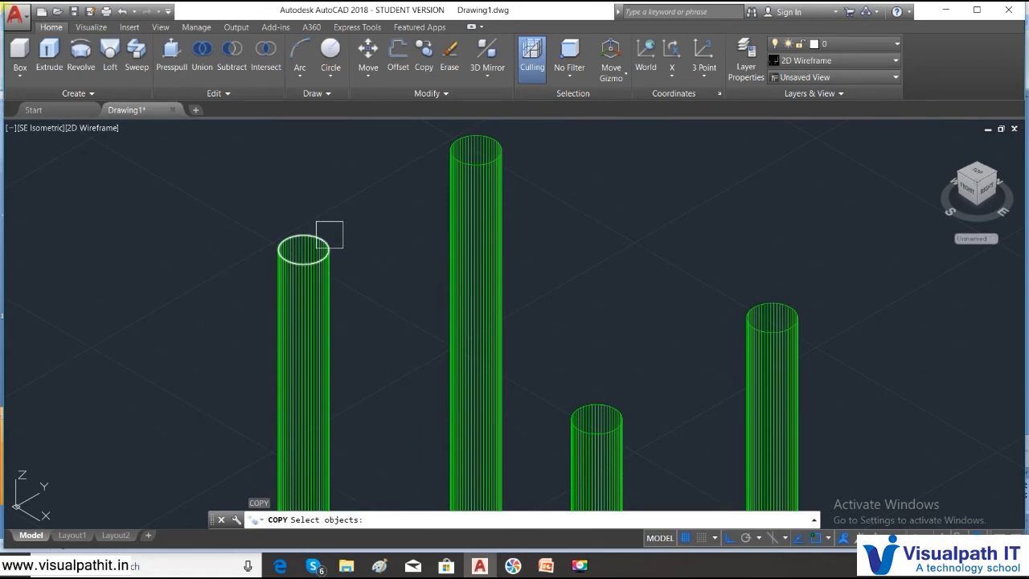
click(329, 235)
key(Return)
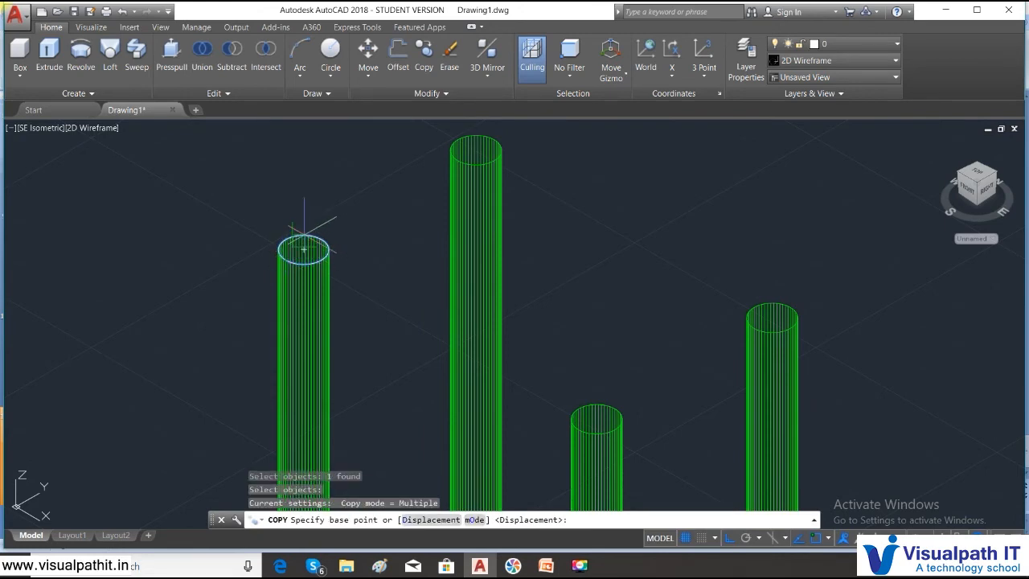
click(304, 250)
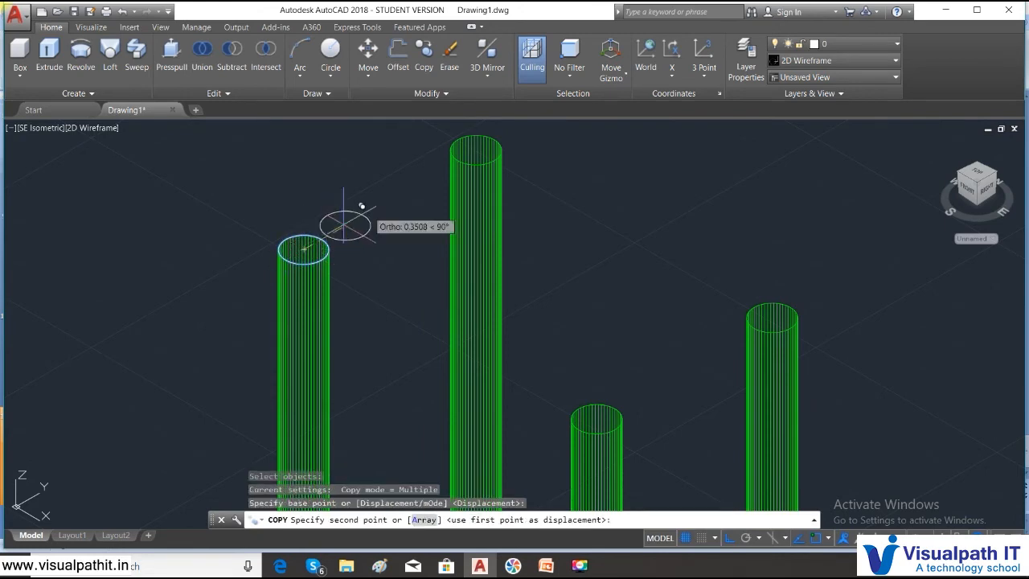
click(476, 150)
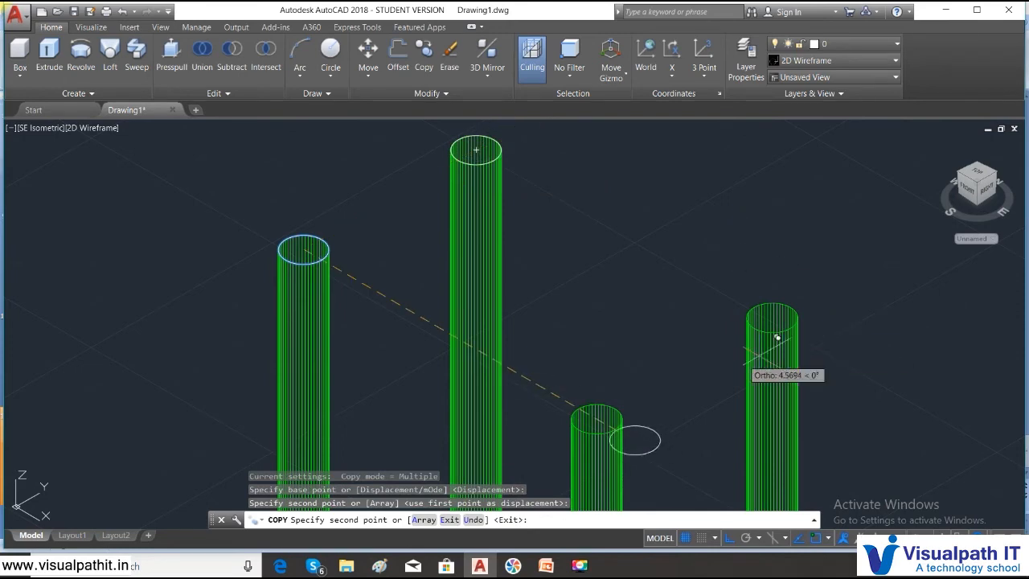
click(597, 419)
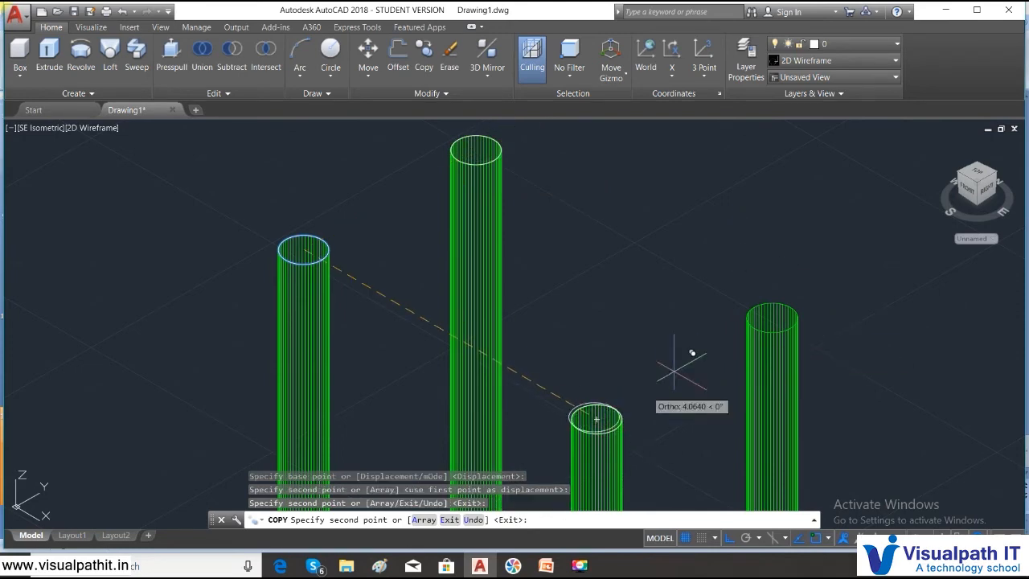
click(773, 319)
key(Escape)
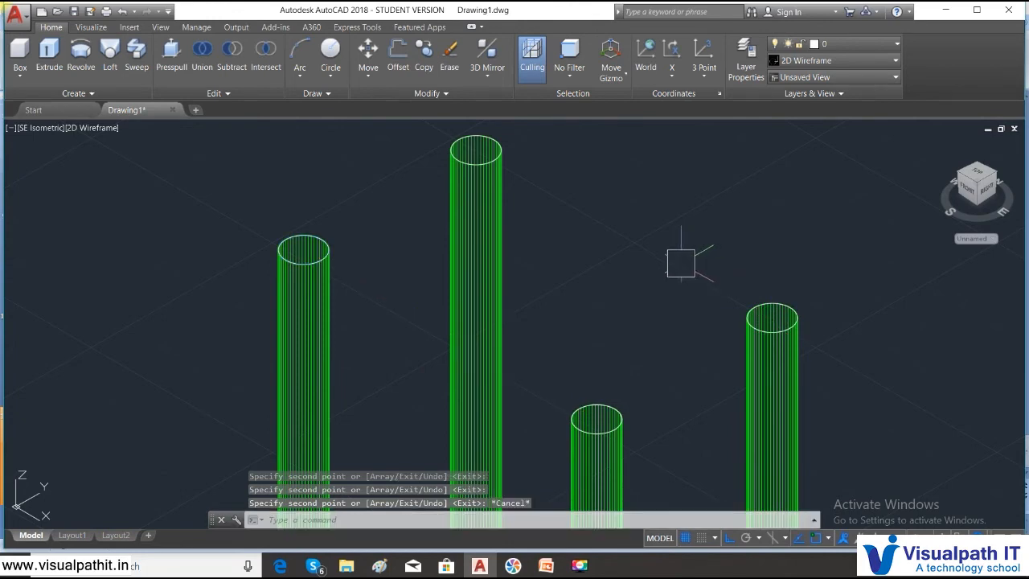
- Display the four capped legs in the Realistic visual style
scroll(518, 448, down, 6)
scroll(550, 452, up, 3)
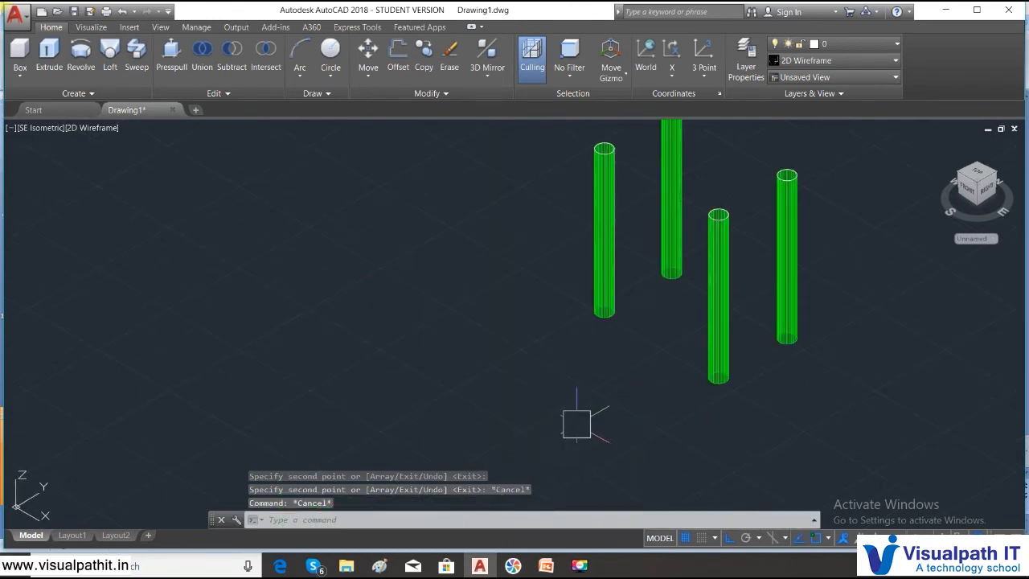
middle_drag(576, 424, 485, 498)
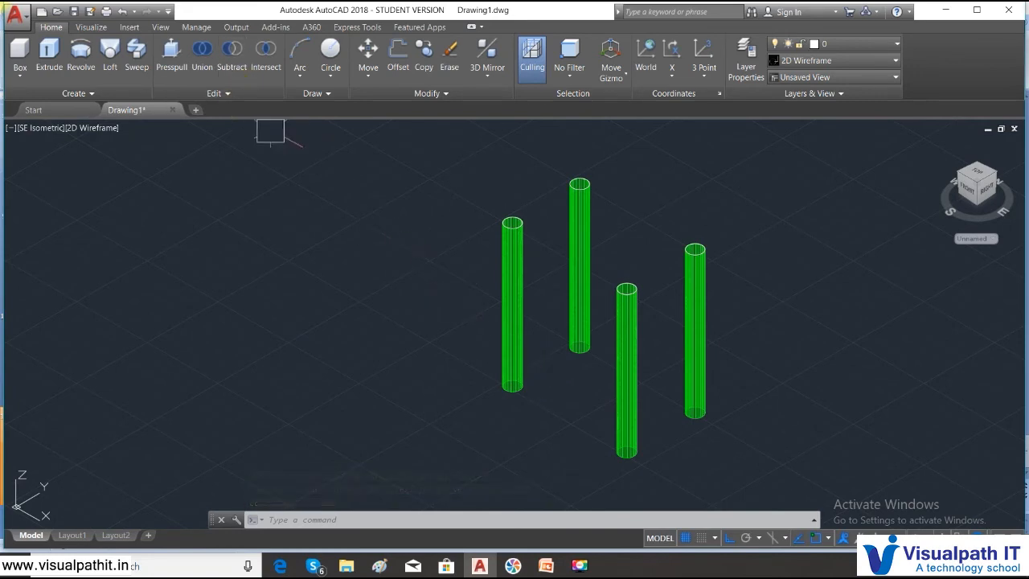
click(95, 133)
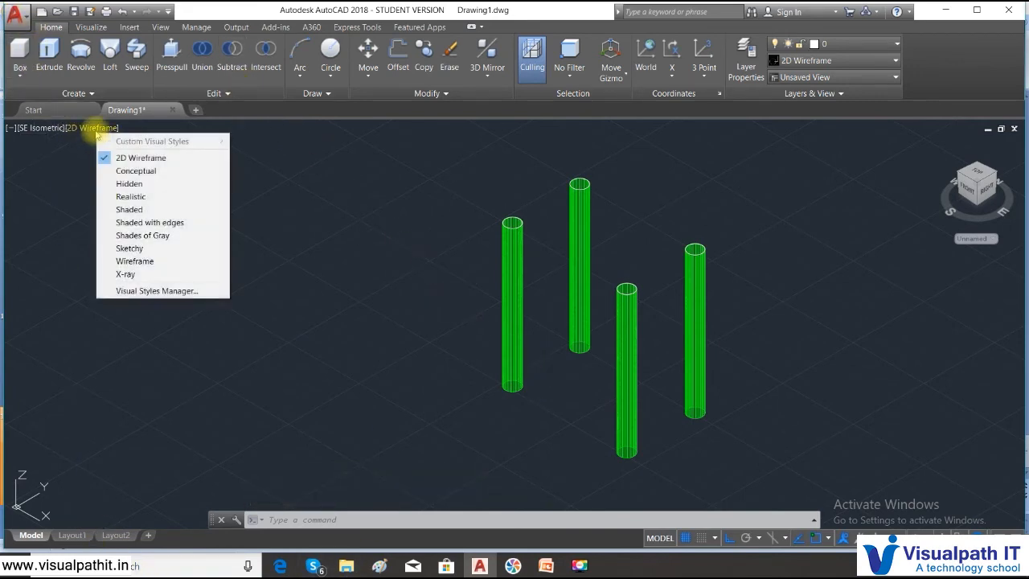
click(121, 197)
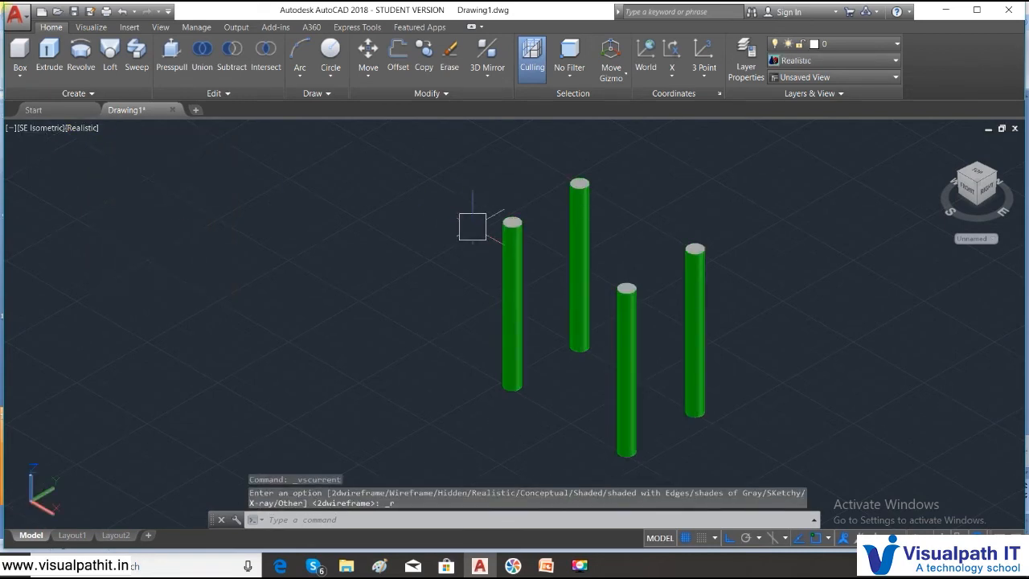
- Set the color of the circular cap region on the leftmost leg to Green
scroll(563, 226, up, 5)
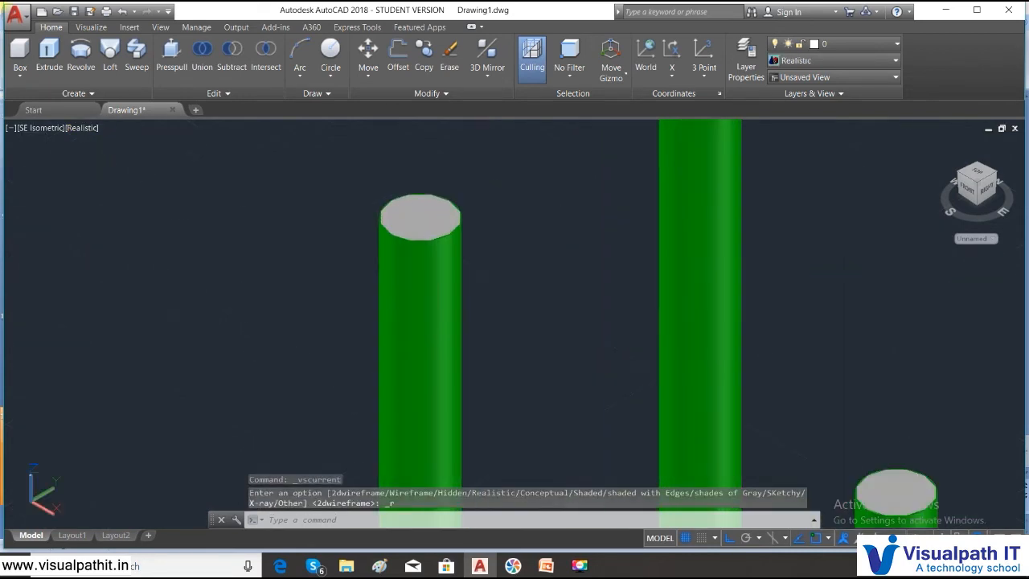
ctrl+click(396, 199)
right_click(396, 199)
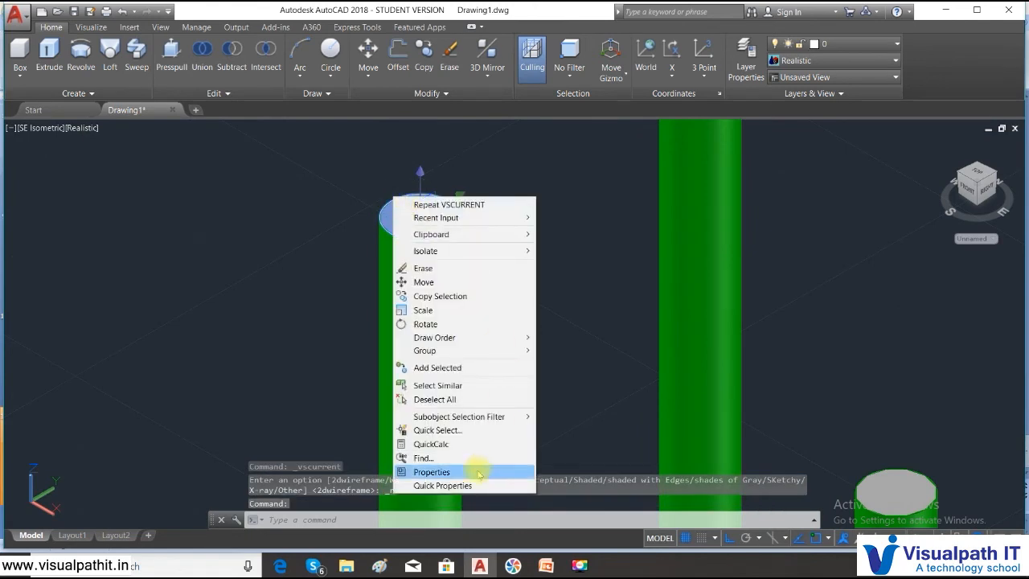
click(443, 472)
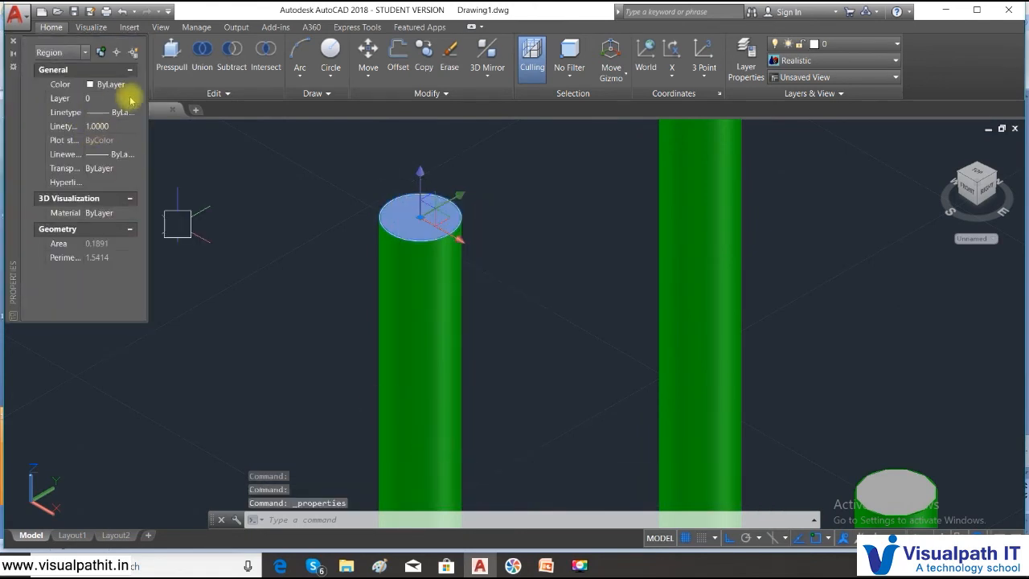
click(130, 84)
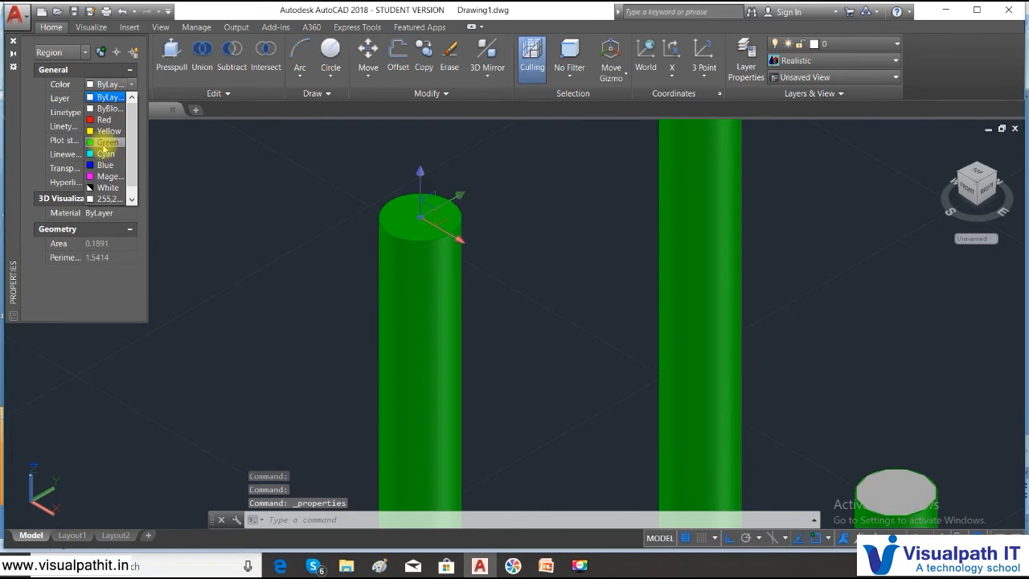
click(104, 133)
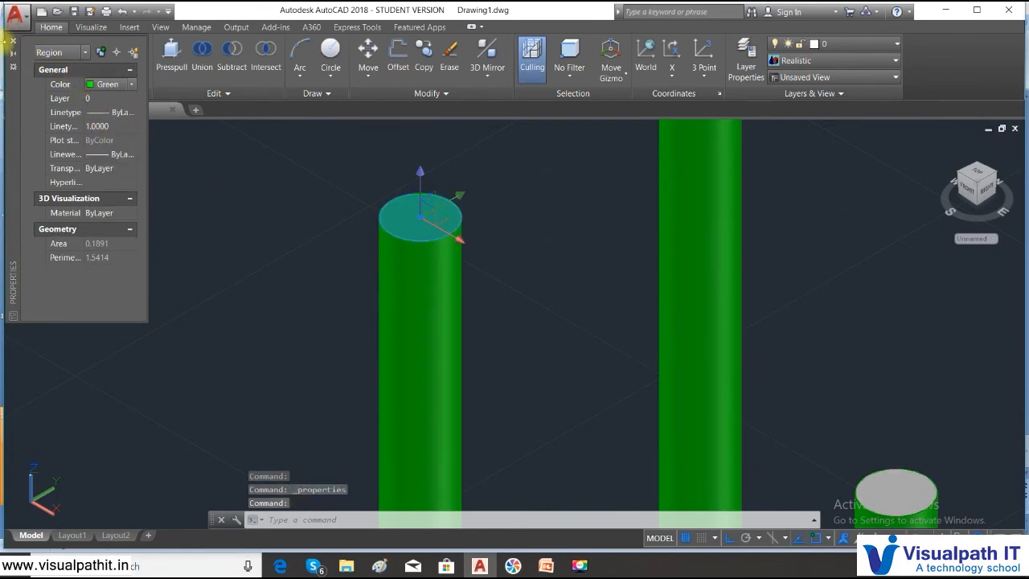
- Match the properties of the green cap region on the leftmost leg to the cap regions of the other three legs
click(12, 42)
key(Escape)
middle_drag(300, 200, 212, 184)
text(ma)
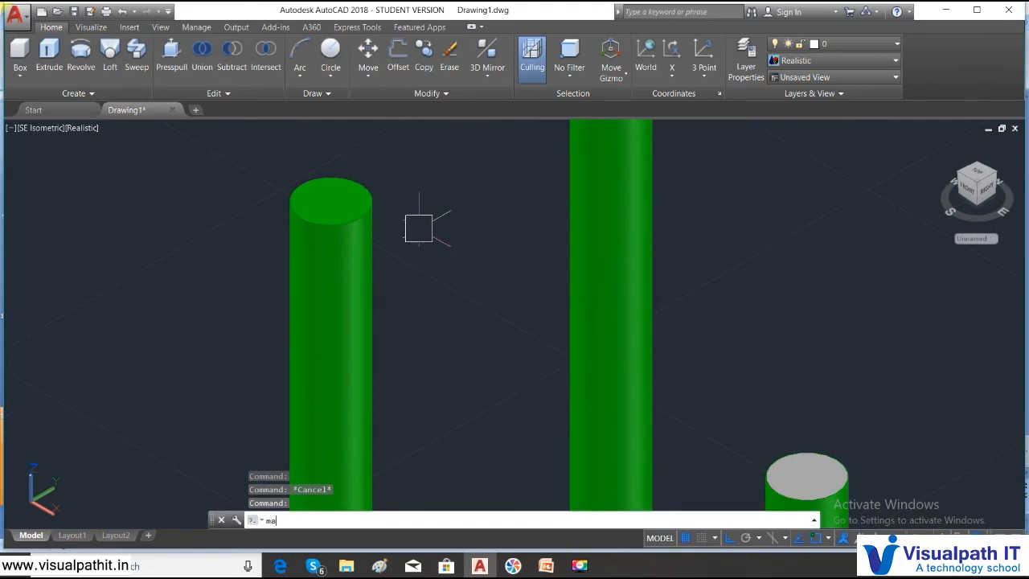
key(Return)
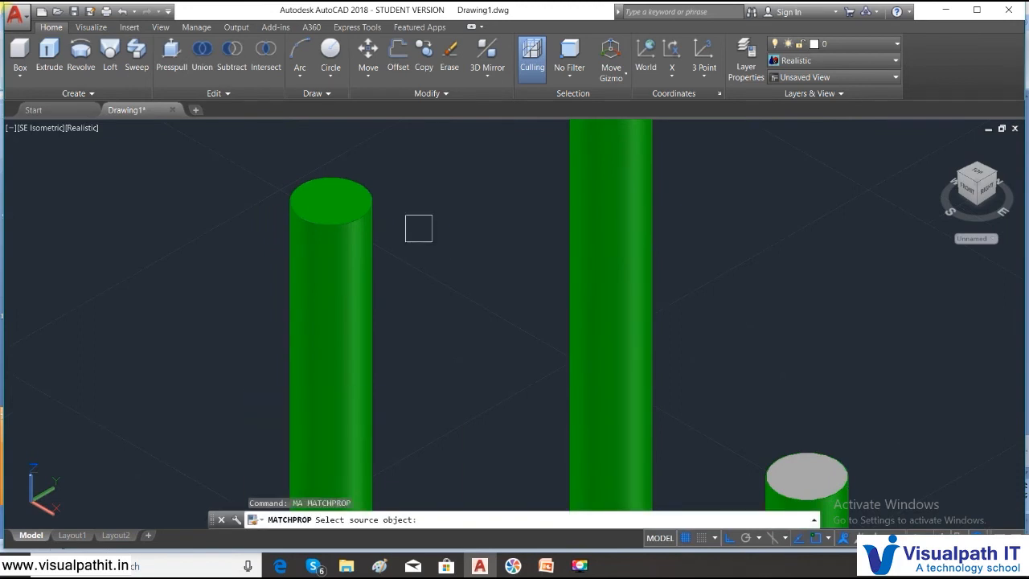
click(307, 193)
middle_drag(482, 177, 372, 418)
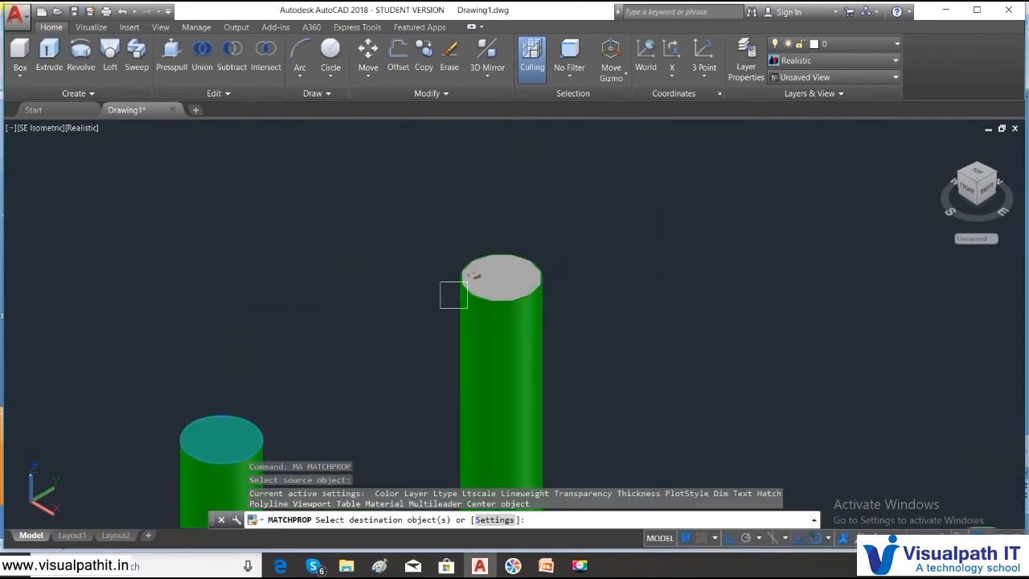
click(475, 283)
click(489, 246)
middle_drag(709, 328, 540, 53)
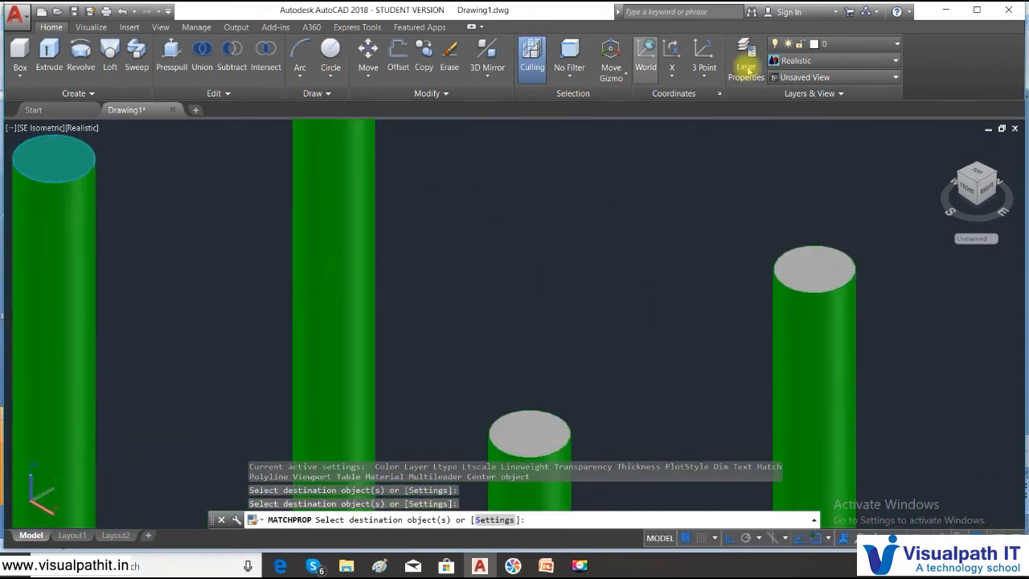
click(823, 257)
click(516, 439)
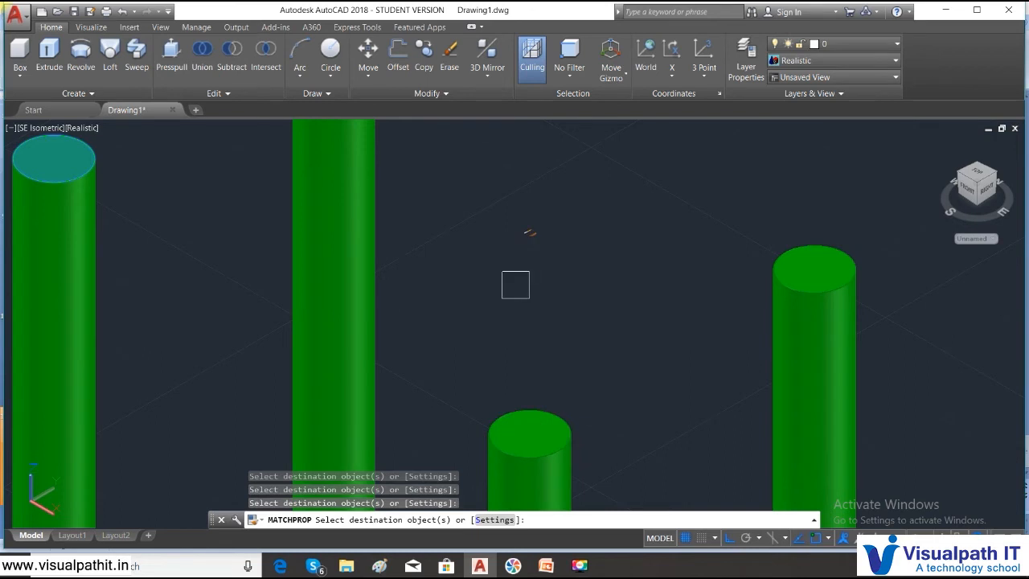
key(Escape)
scroll(517, 257, down, 5)
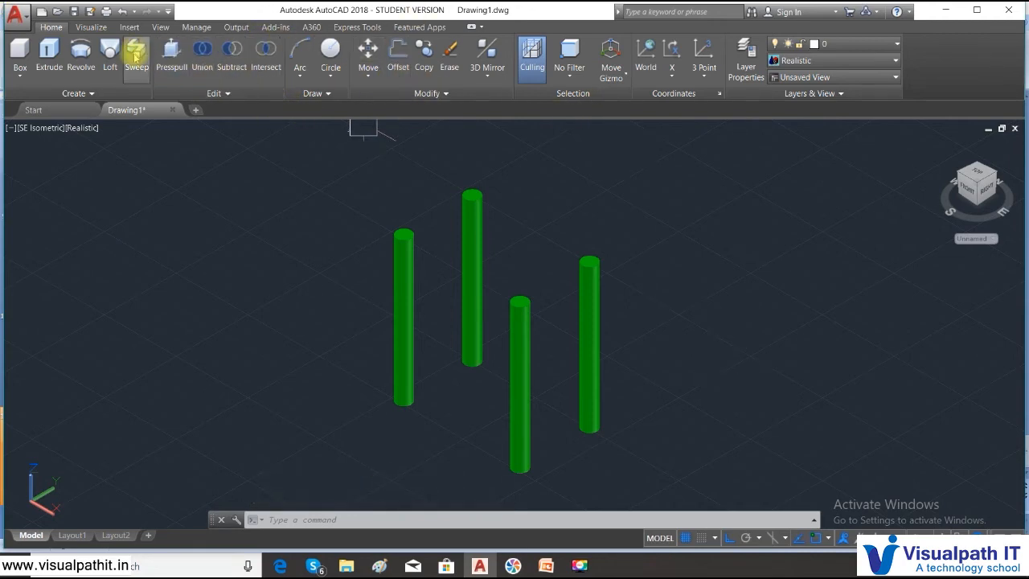
- Draw a rectangle from the top center of the leftmost leg to the top center of the diagonally opposite leg
click(329, 74)
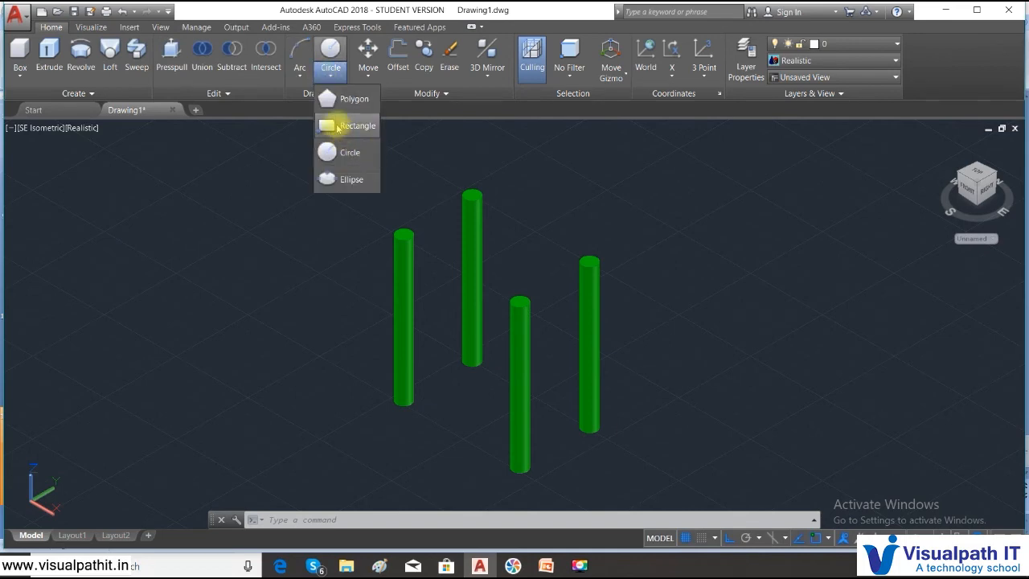
click(338, 127)
scroll(390, 219, up, 5)
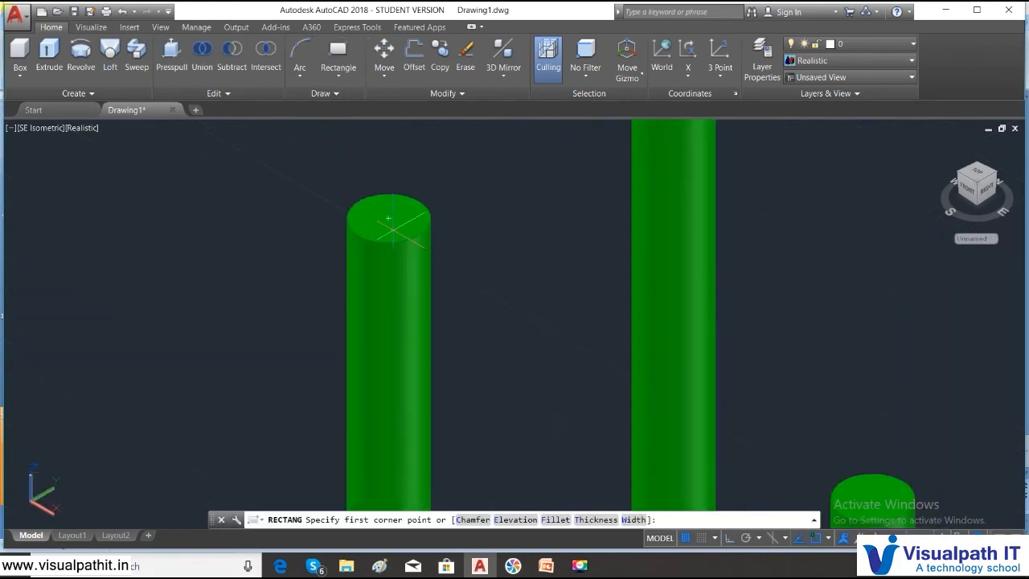
click(388, 217)
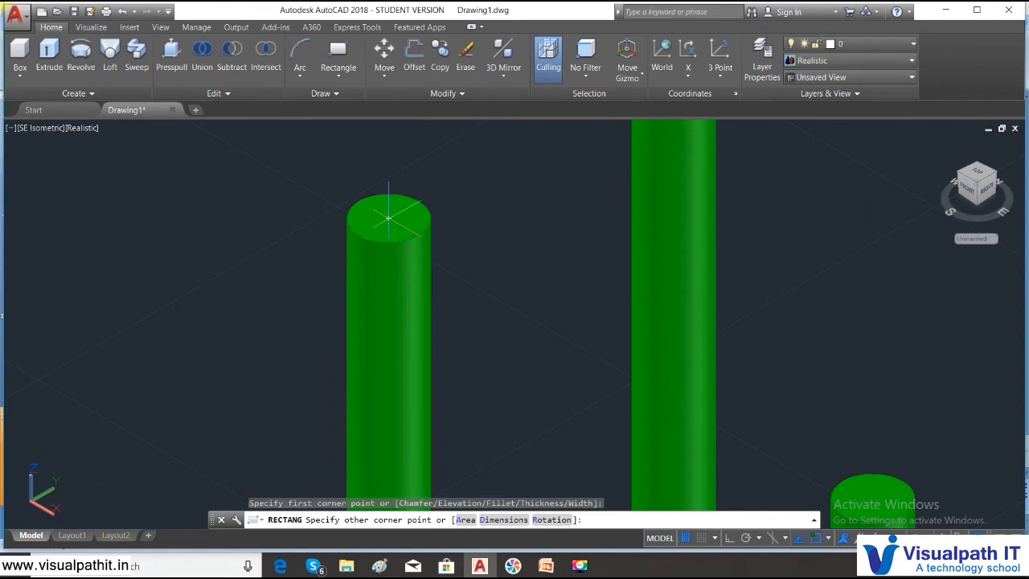
scroll(660, 248, down, 3)
middle_drag(831, 248, 363, 328)
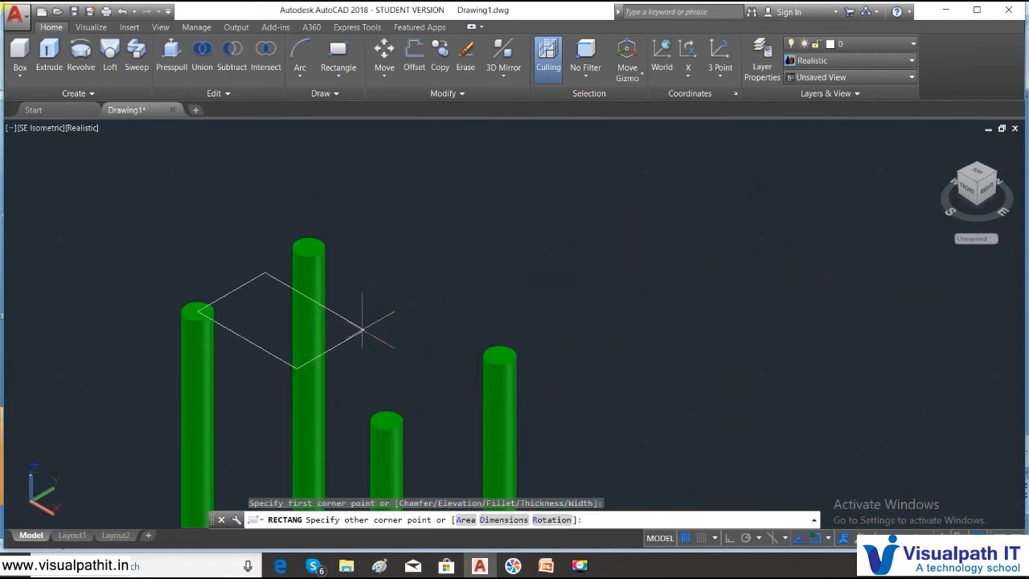
click(499, 355)
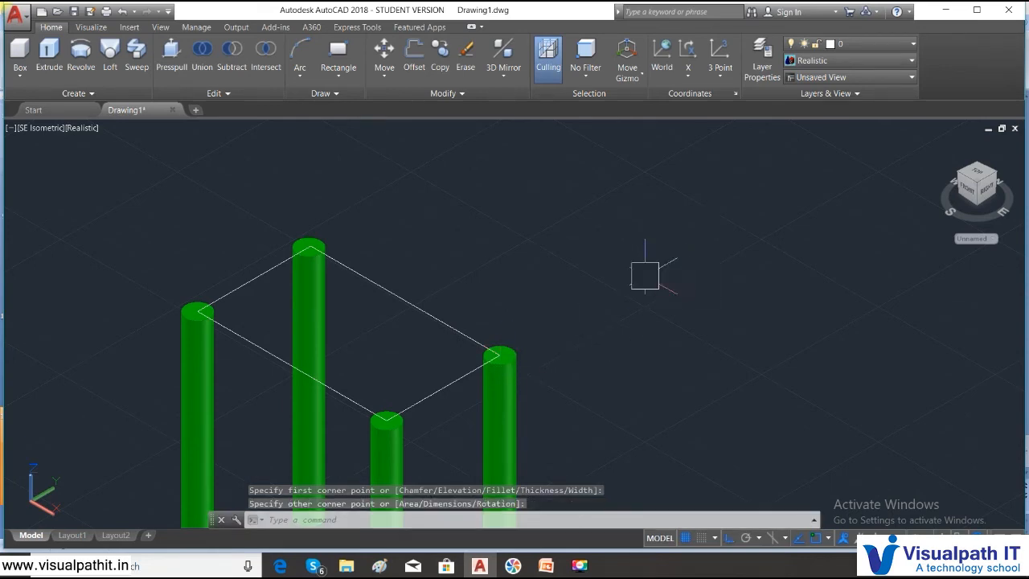
- Convert the rectangle joining the four leg tops into a region to form a flat tabletop
text(region)
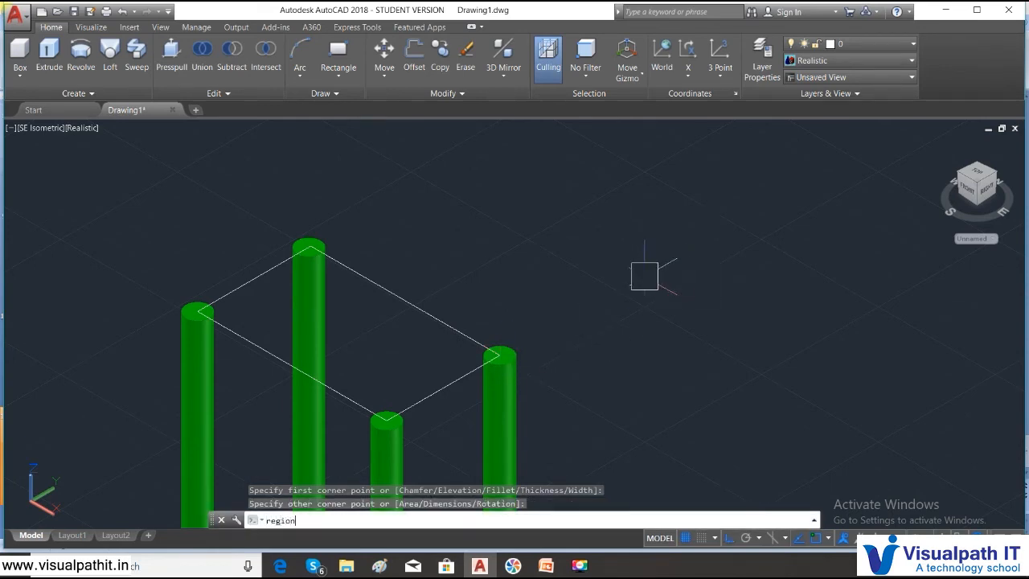
key(Return)
click(451, 319)
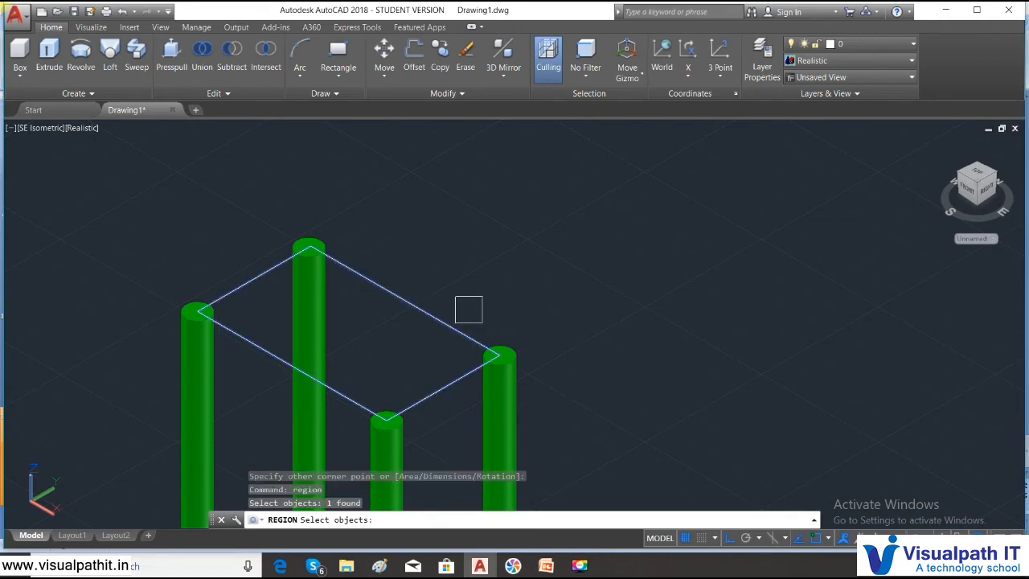
key(Return)
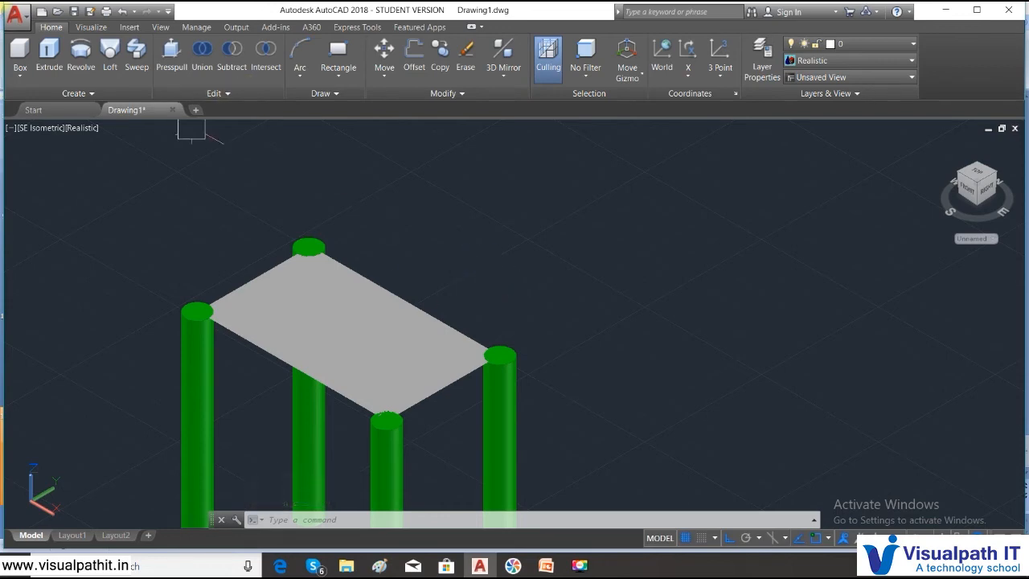
- Examine the tabletop region edge-on in the Front and Left views, selecting it in each to check its thickness
click(38, 128)
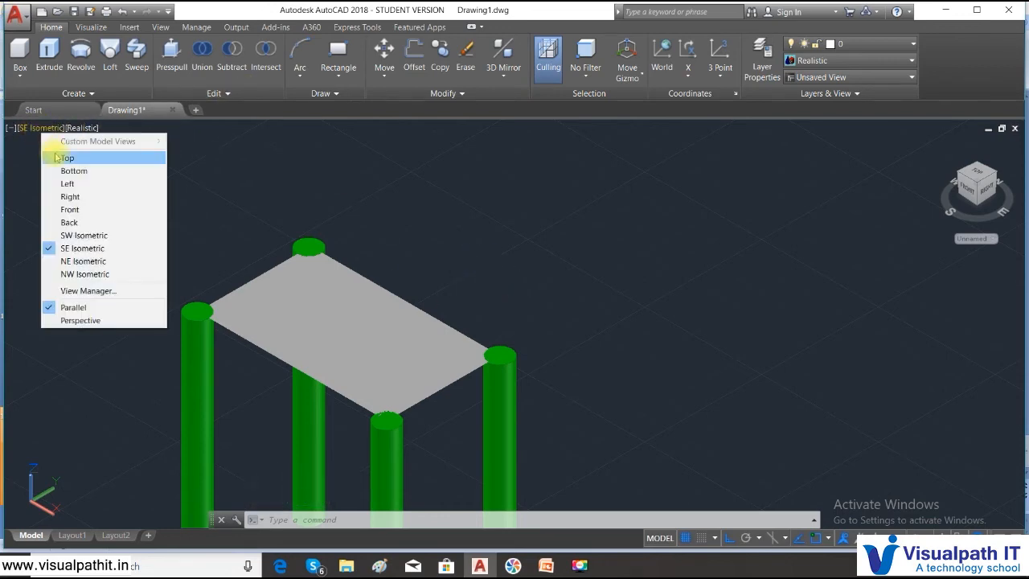
click(61, 209)
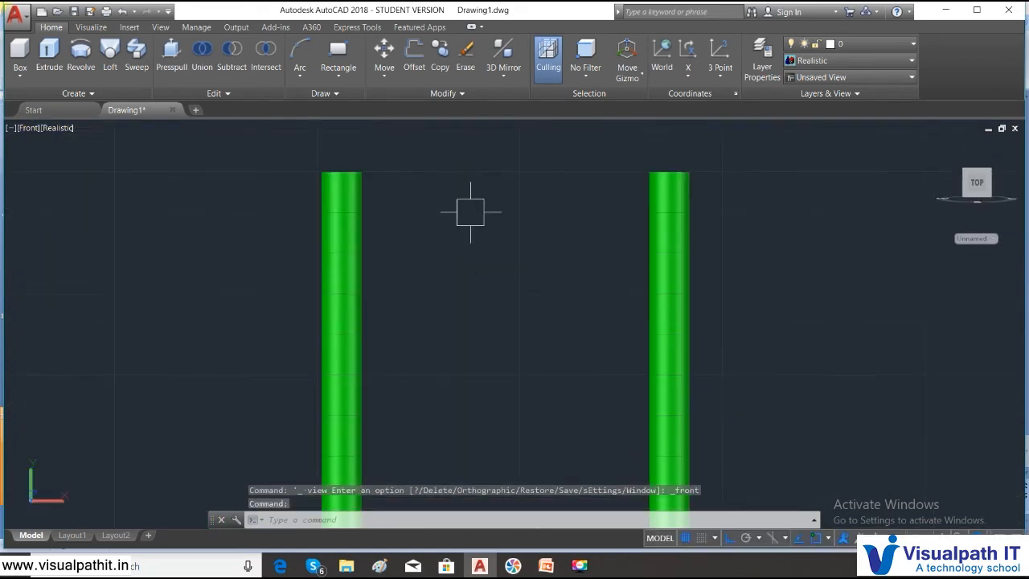
click(452, 167)
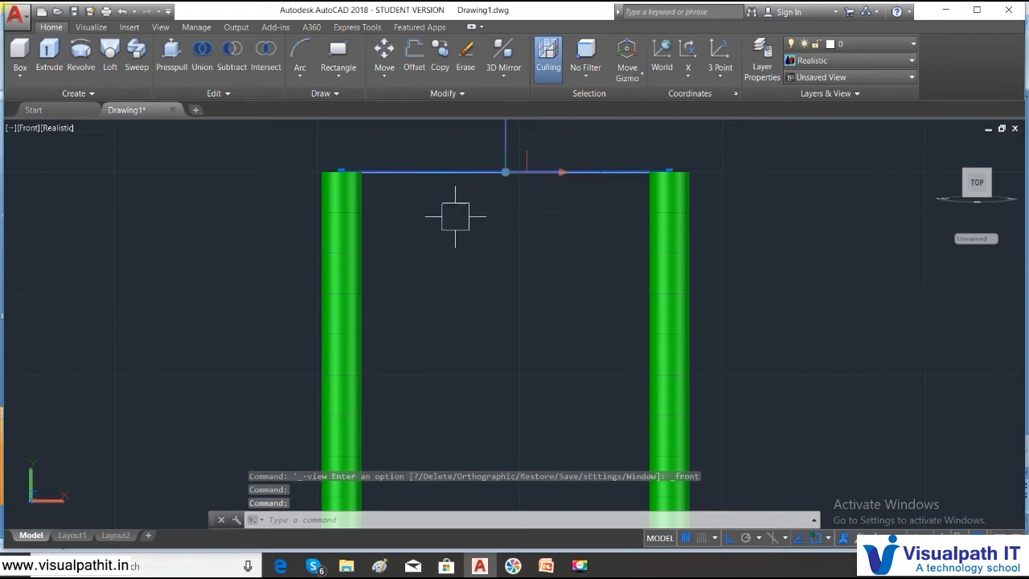
click(30, 128)
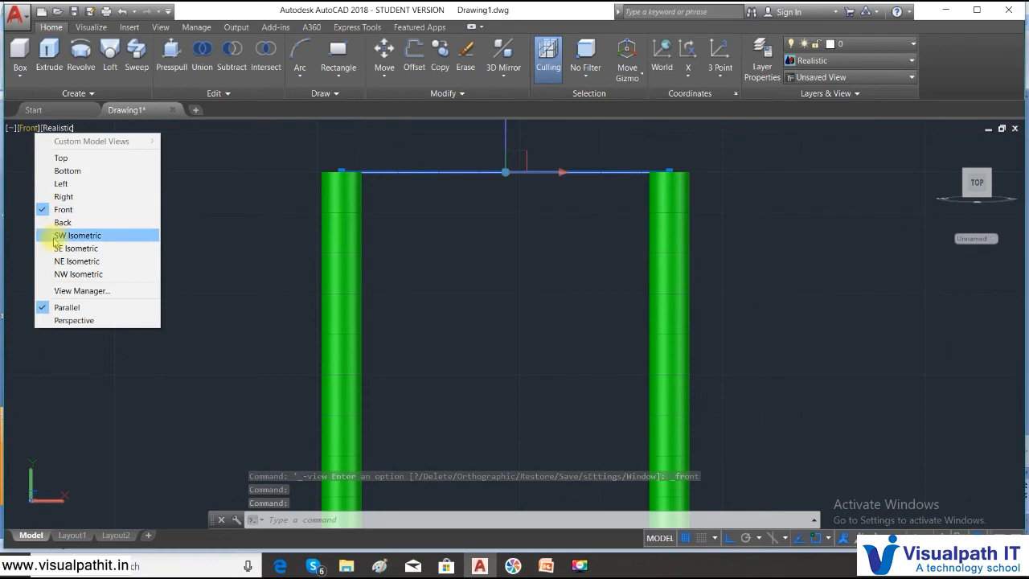
click(65, 183)
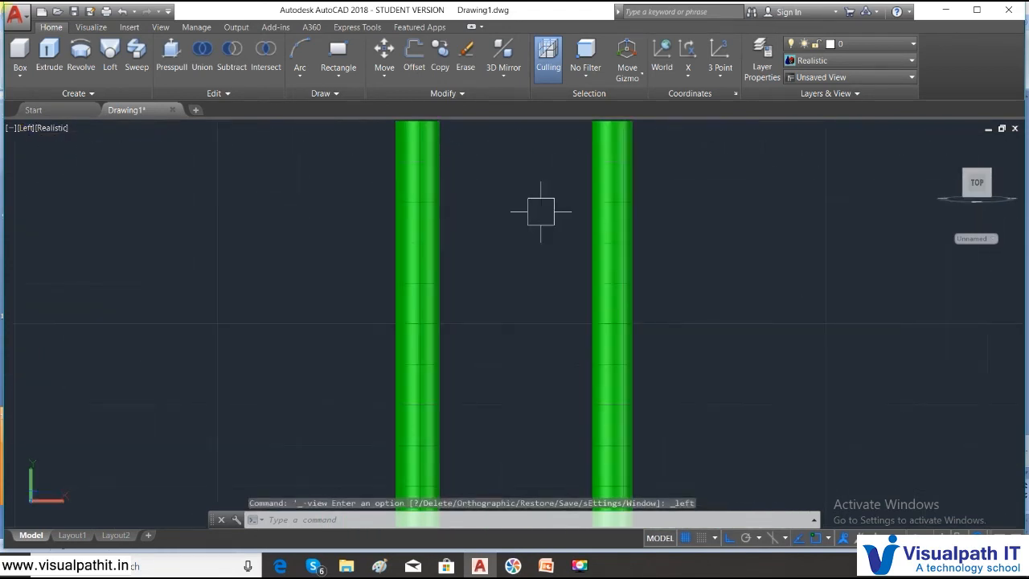
middle_drag(515, 145, 489, 289)
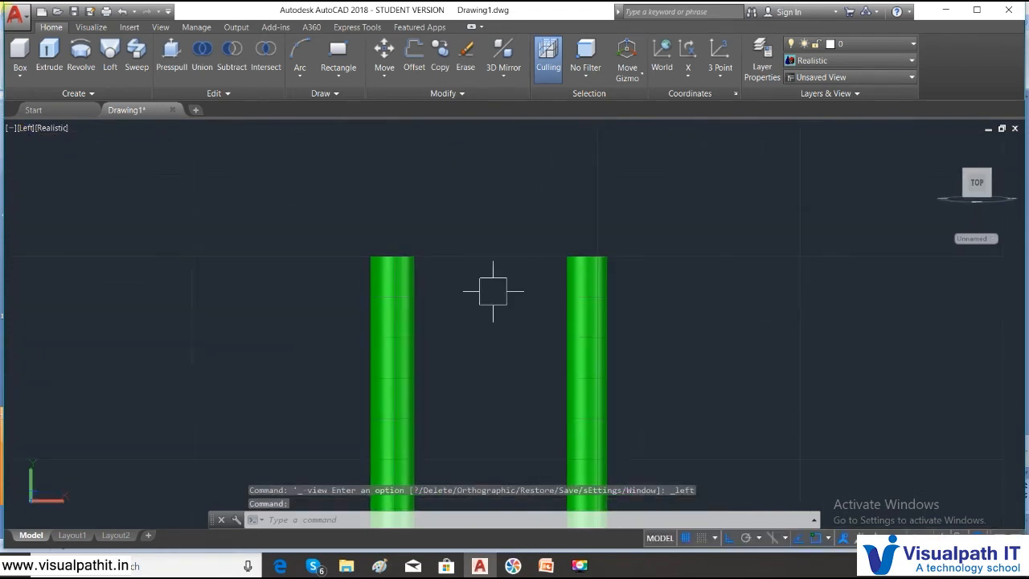
click(461, 255)
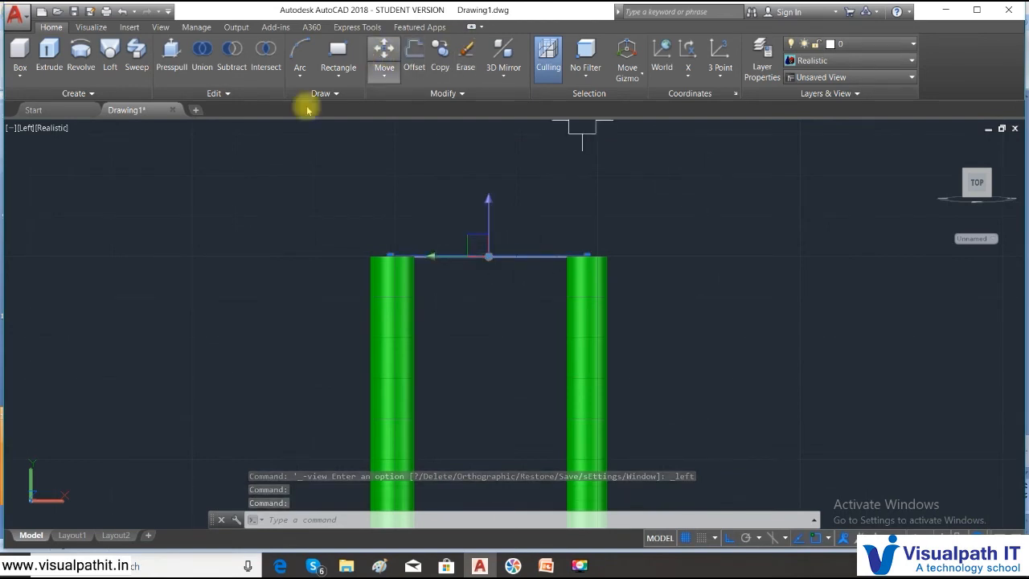
- Return the model to the home view and display it in the 2D Wireframe visual style
click(50, 132)
click(864, 145)
click(923, 189)
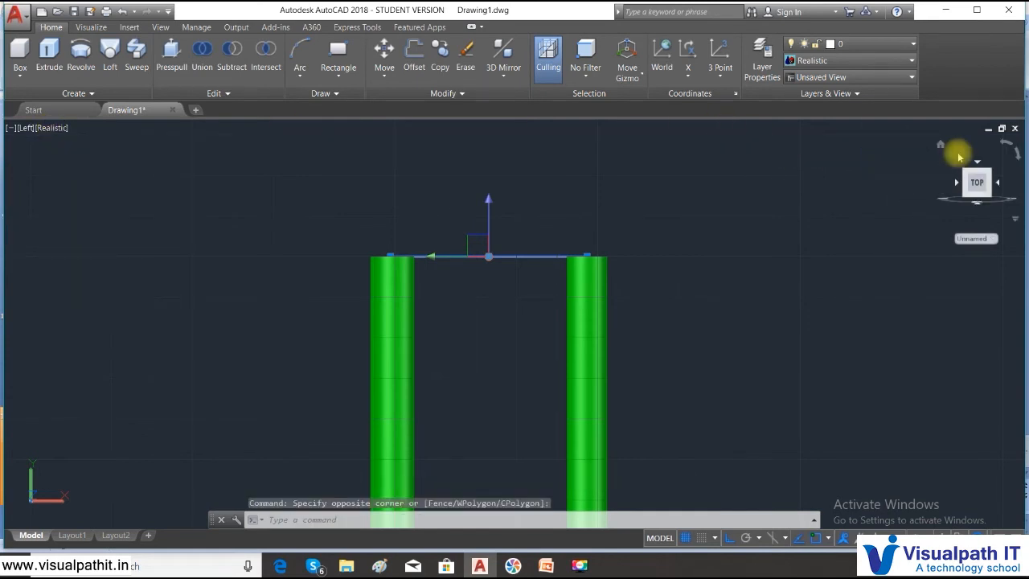
click(941, 148)
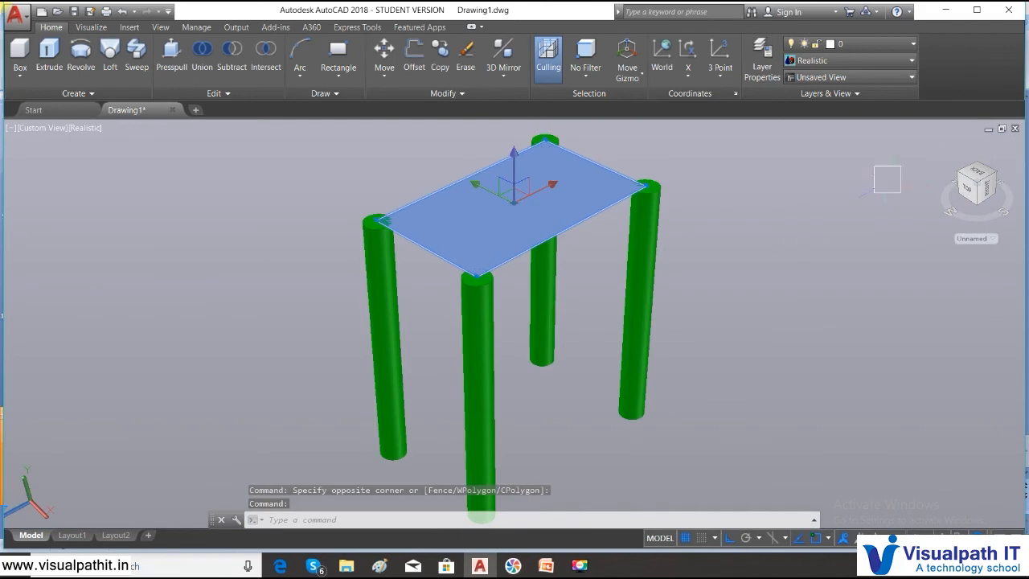
click(85, 129)
click(117, 158)
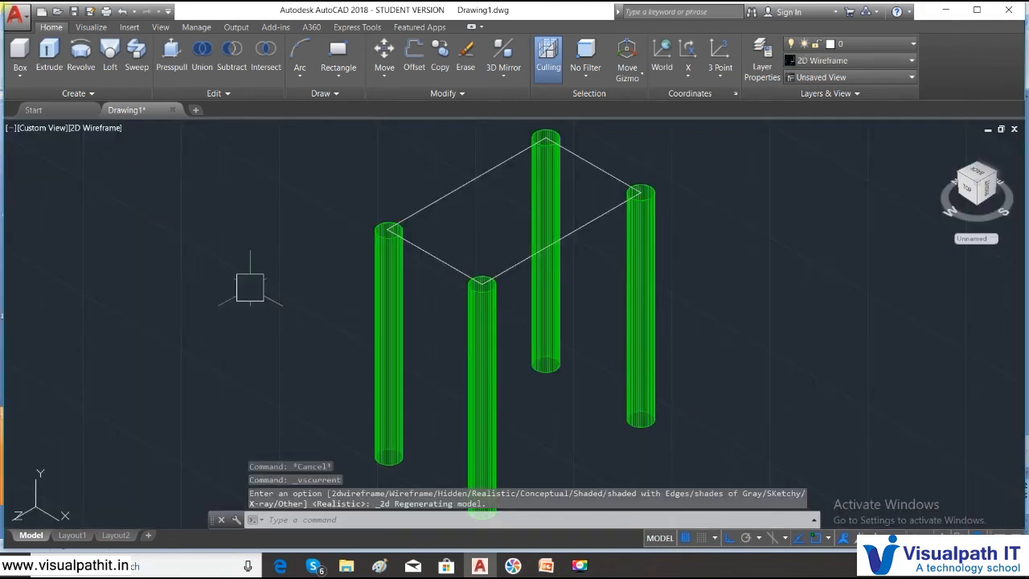
middle_drag(715, 335, 648, 404)
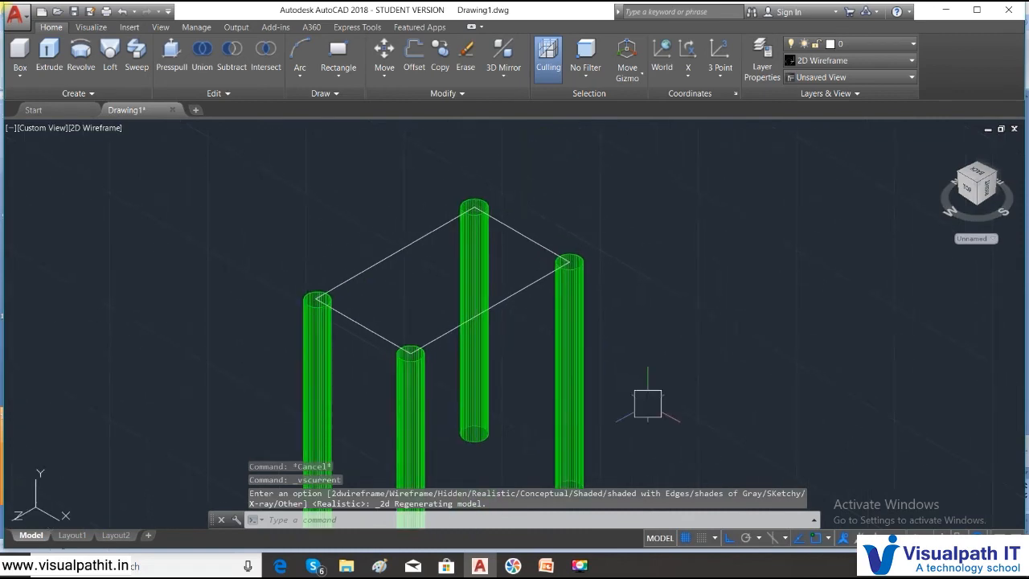
scroll(647, 397, down, 2)
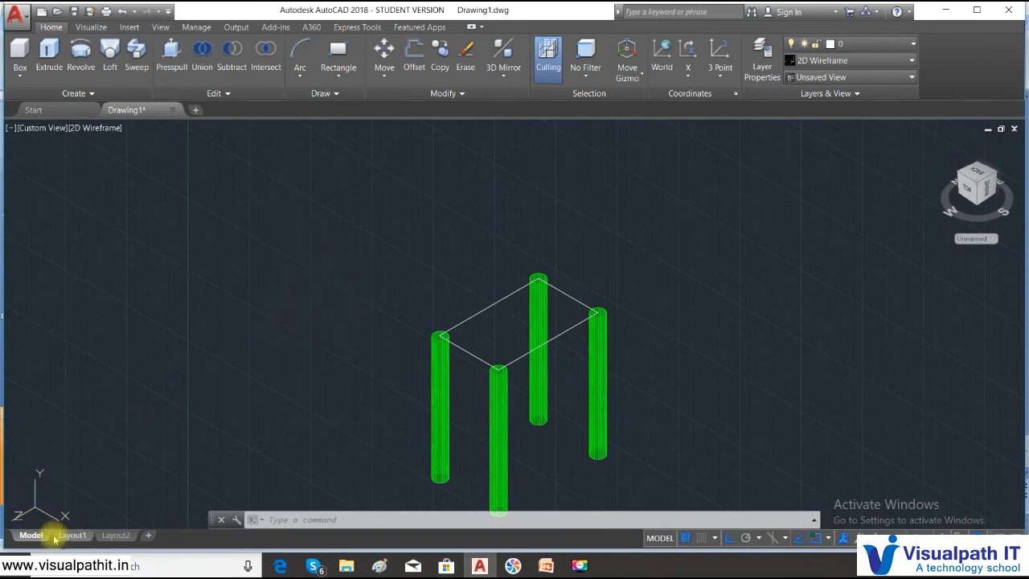
- Restore the home view and erase the rectangular tabletop region joining the four leg tops
click(60, 128)
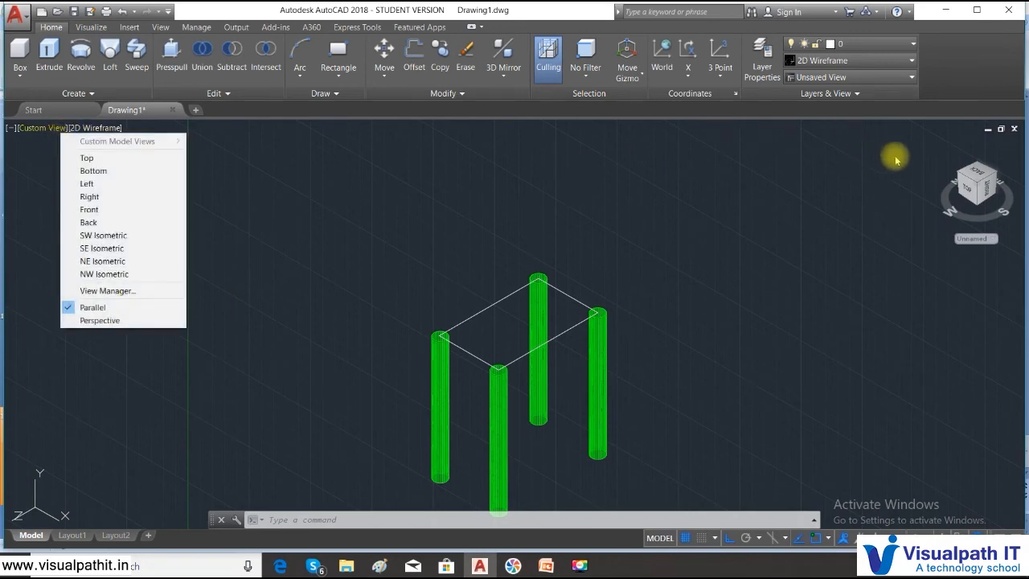
click(941, 146)
click(955, 151)
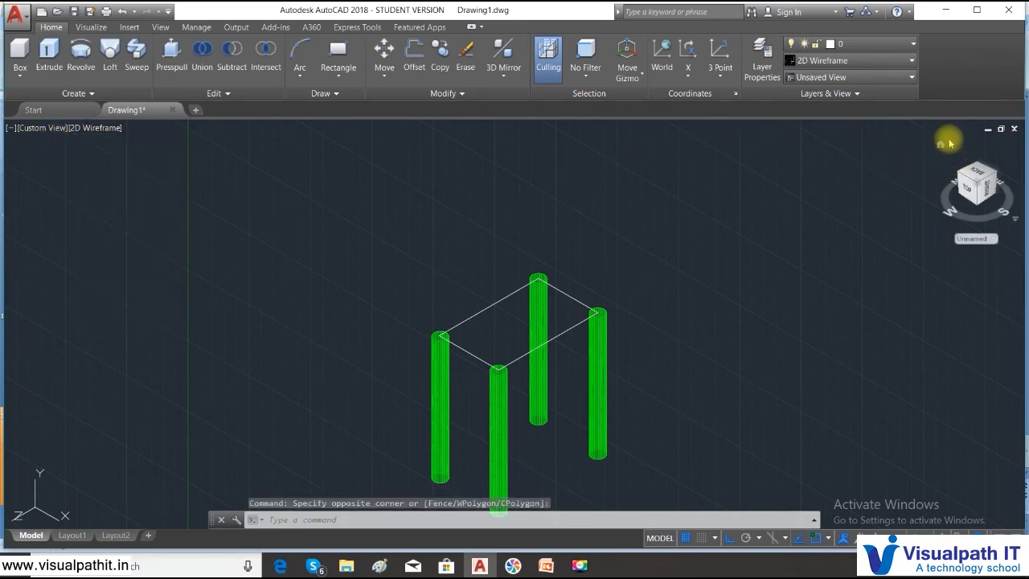
click(940, 147)
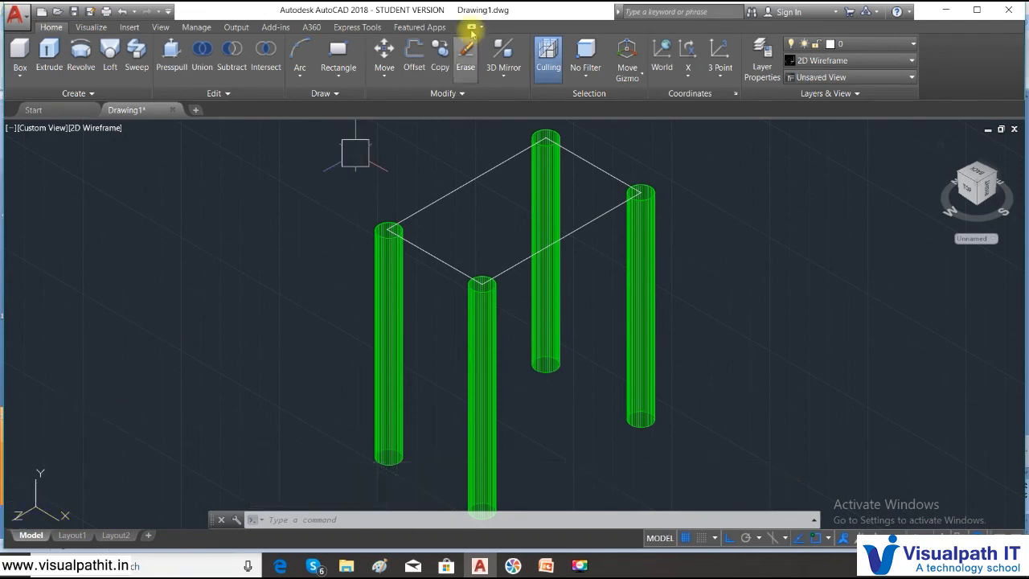
click(437, 250)
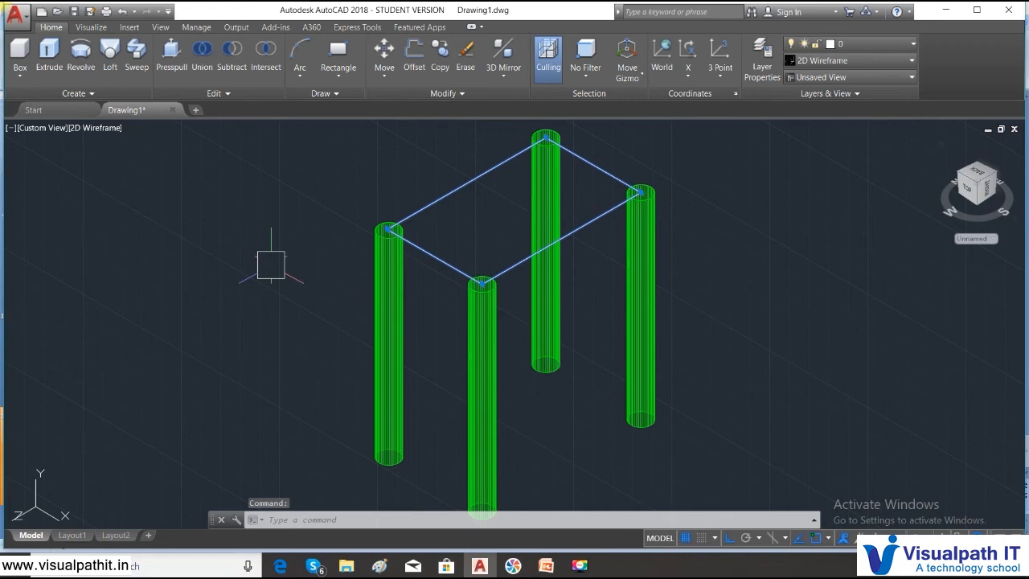
key(Delete)
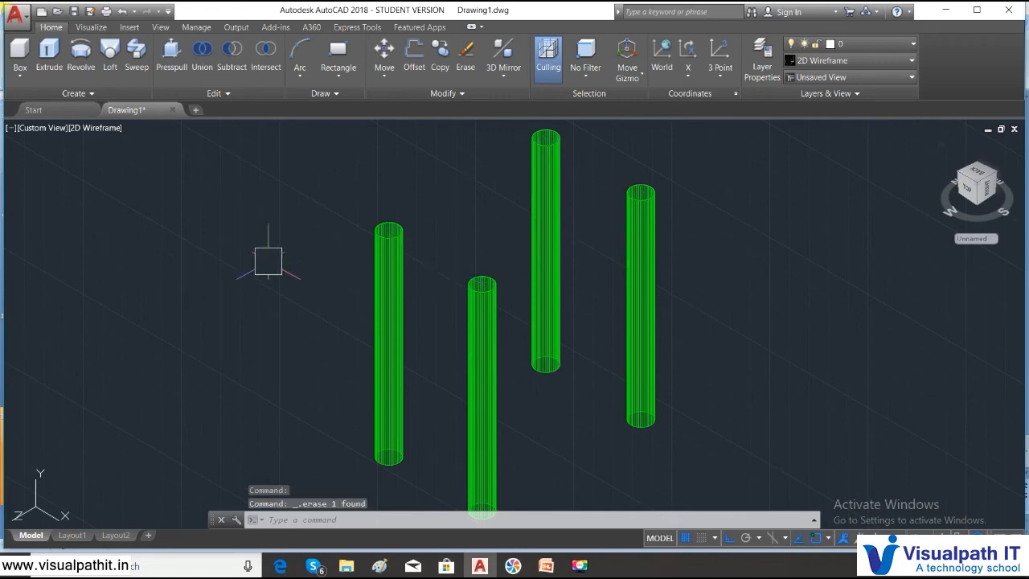
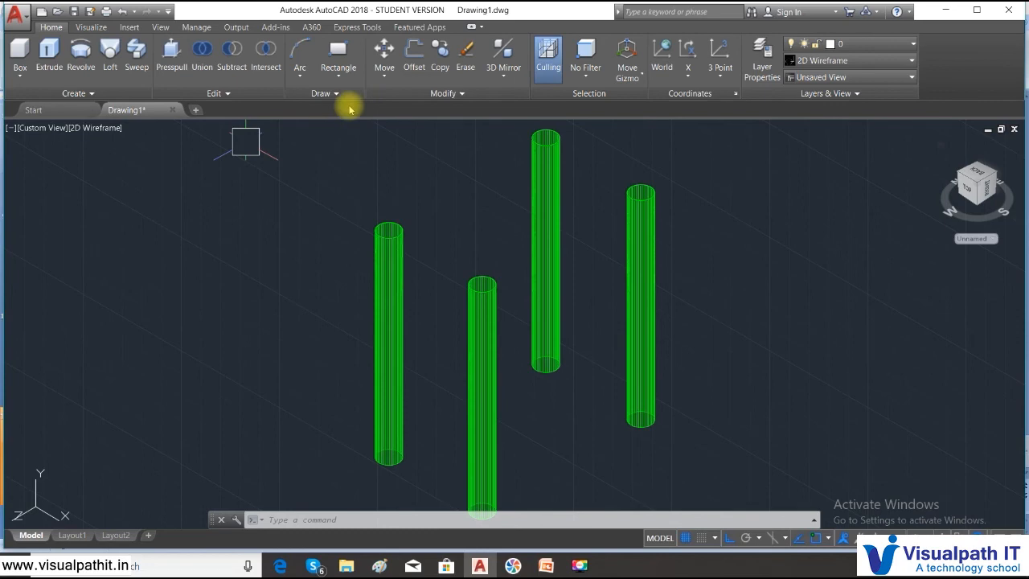
- Draw a three-point arc starting from the top centre of the leftmost leg, ending in the open space beside it
click(305, 79)
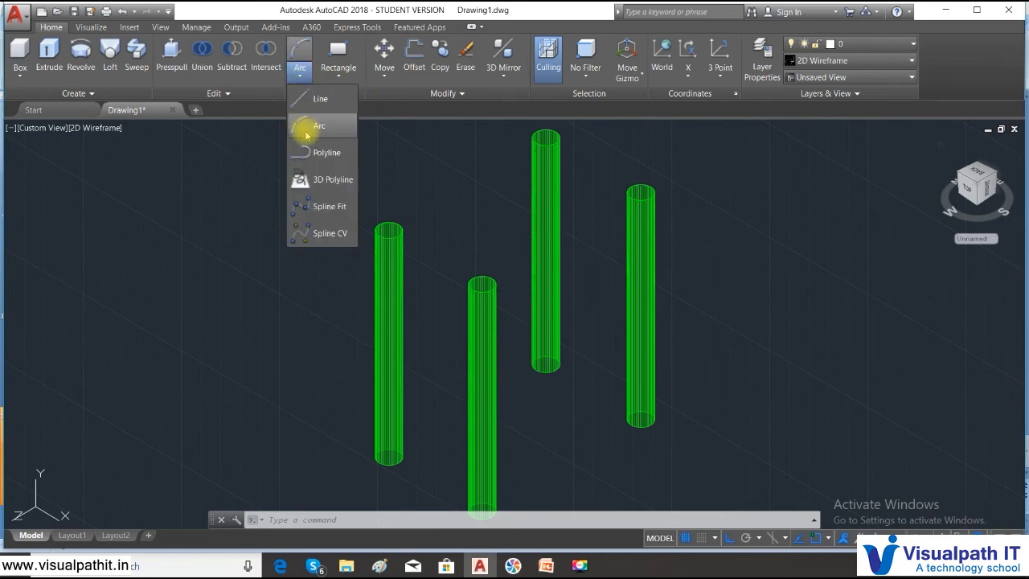
click(303, 128)
click(390, 230)
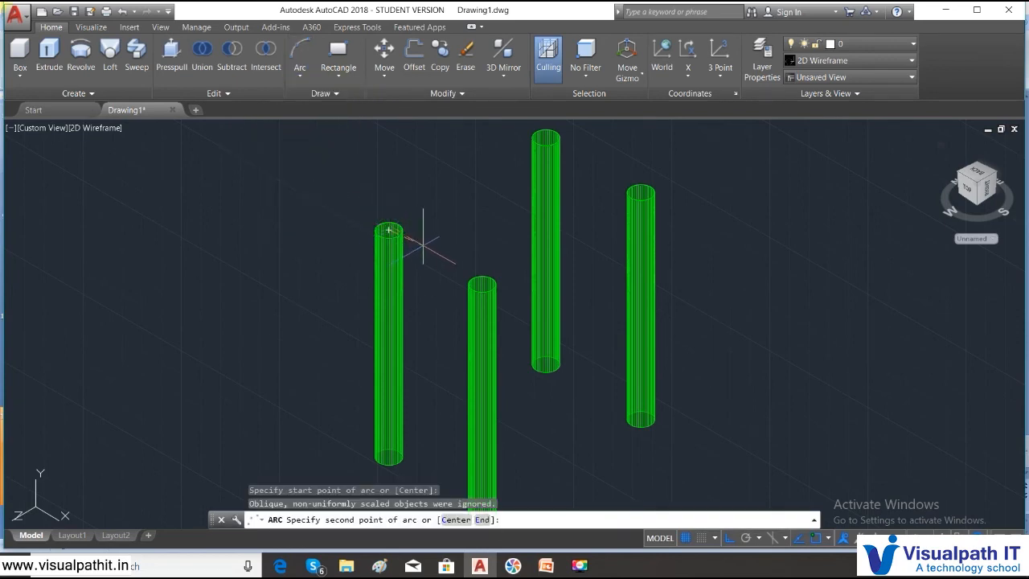
click(426, 244)
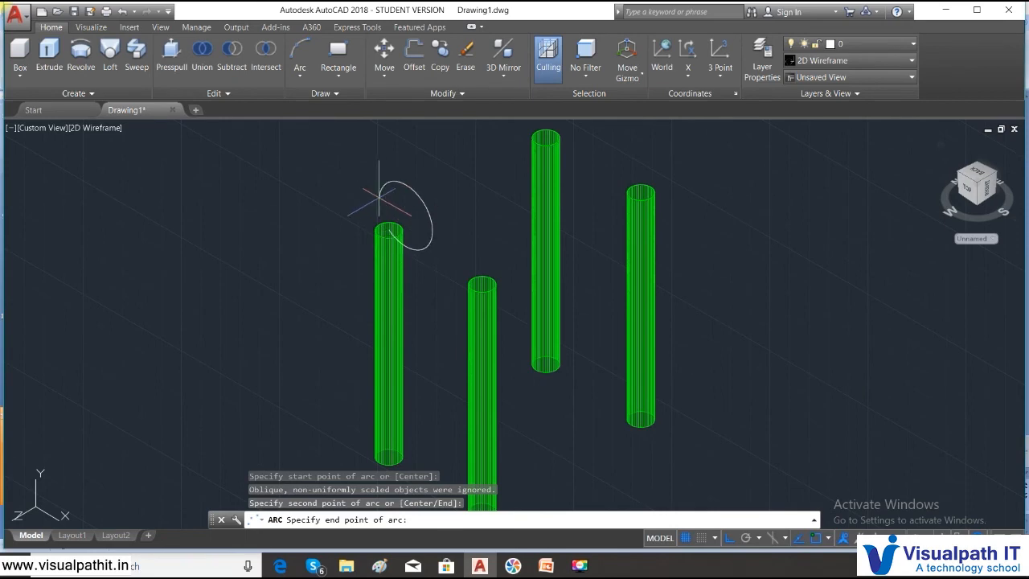
scroll(402, 231, up, 2)
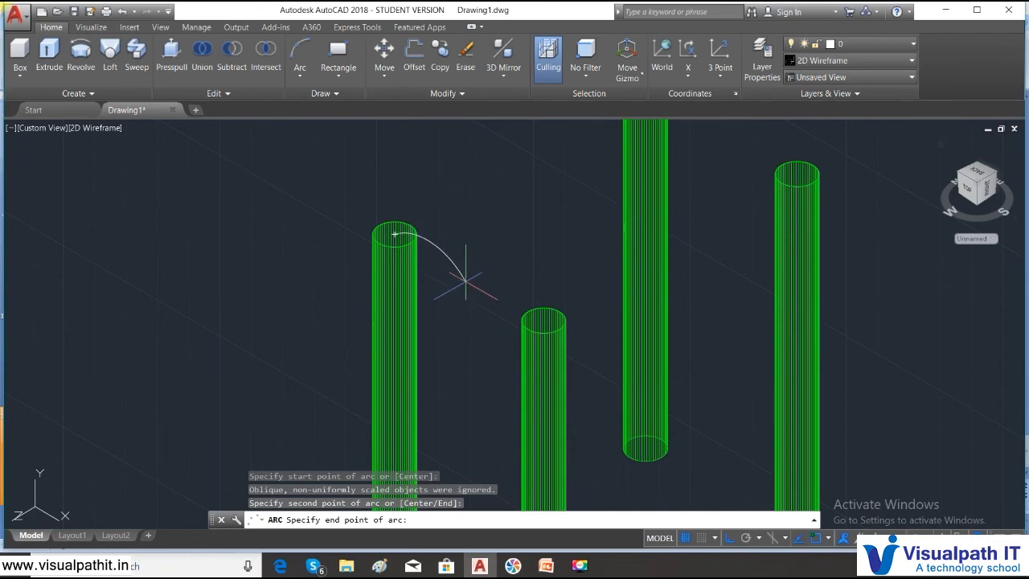
click(465, 279)
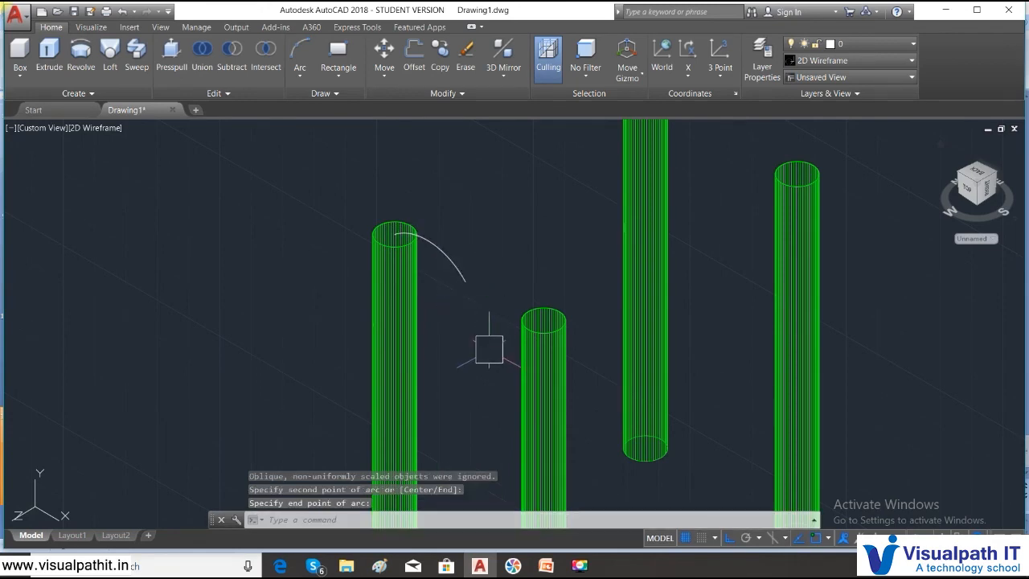
- Try to stretch the end of the arc beside the leftmost leg, and erase the arc
click(446, 240)
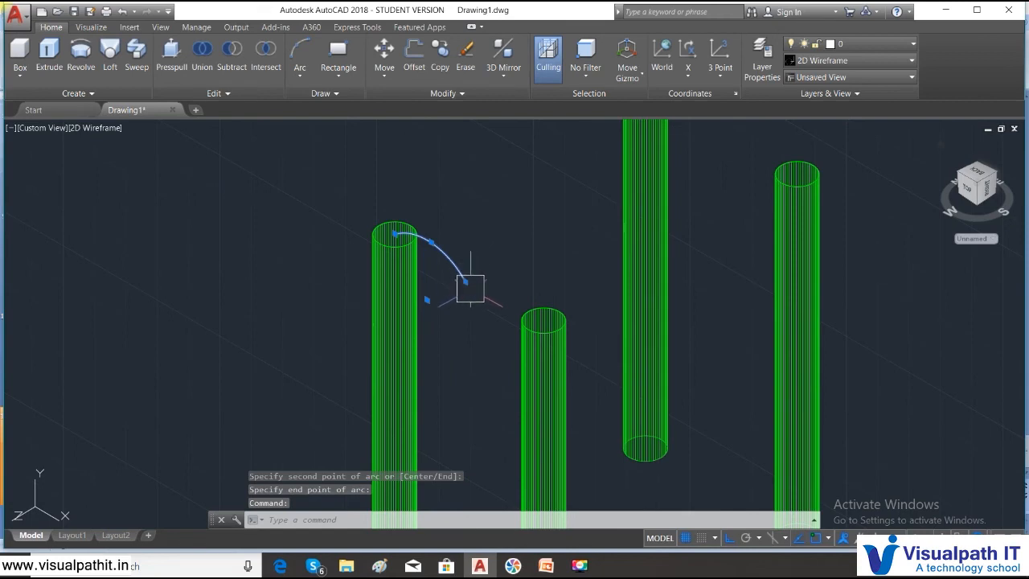
click(466, 280)
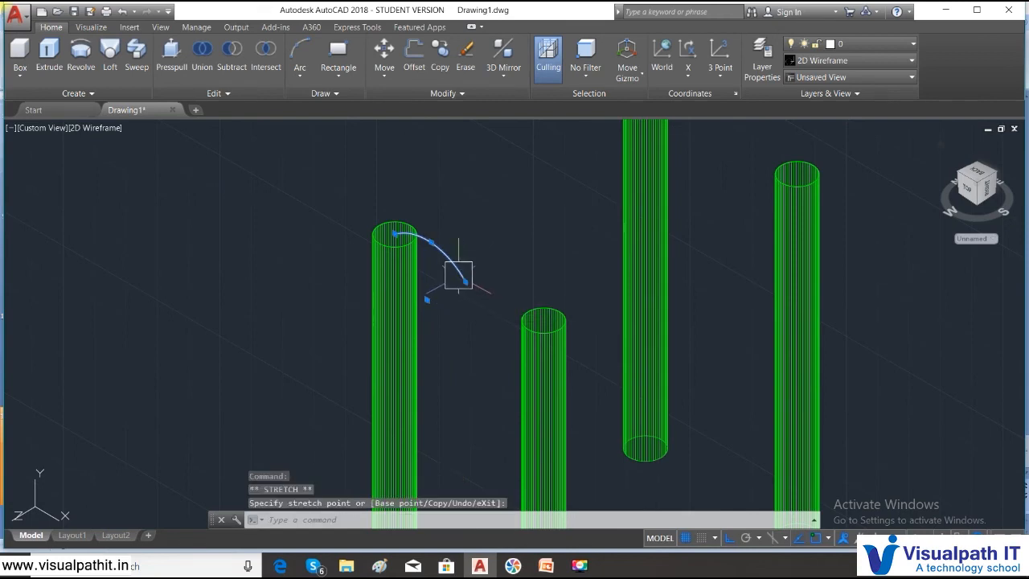
key(Escape)
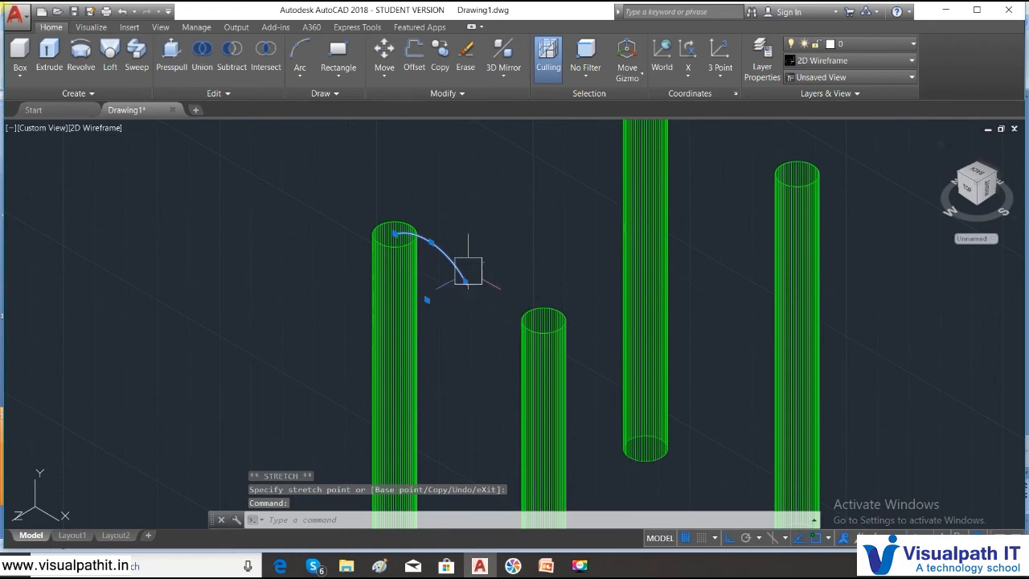
key(Escape)
click(443, 253)
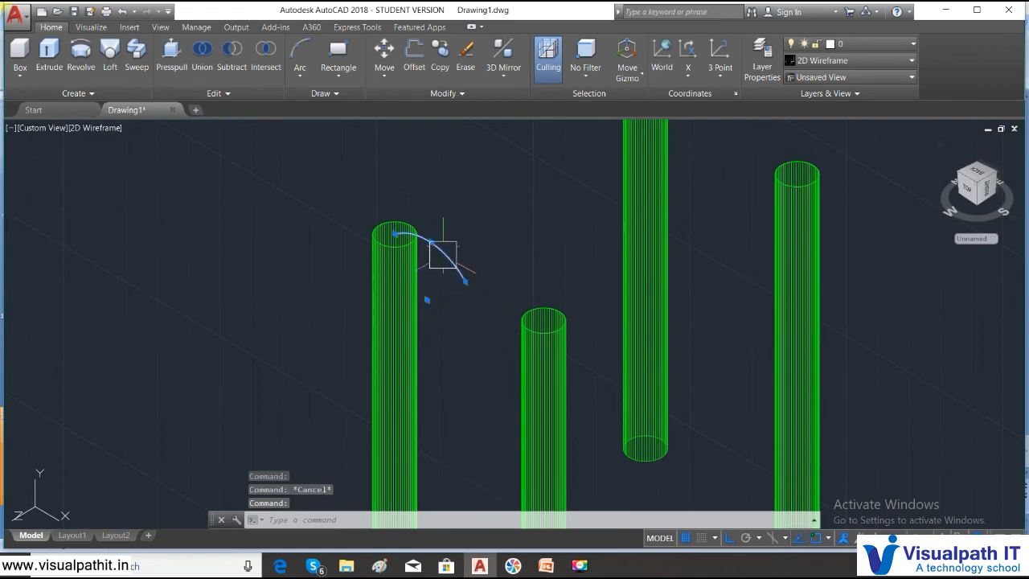
key(Delete)
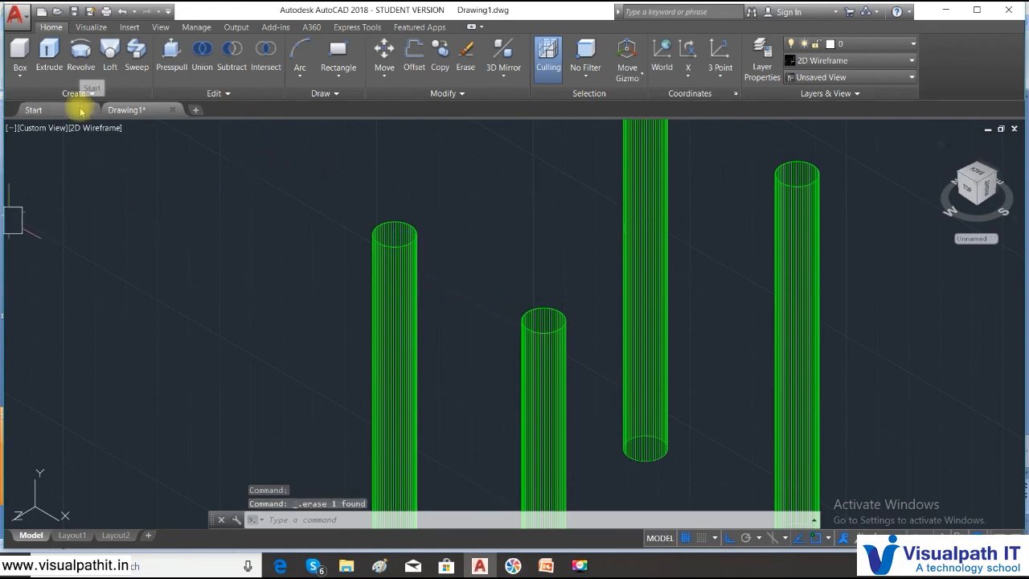
- Switch to the Front view and draw a small three-point arc over the left leg's top-left corner with object snap off
click(48, 128)
click(77, 210)
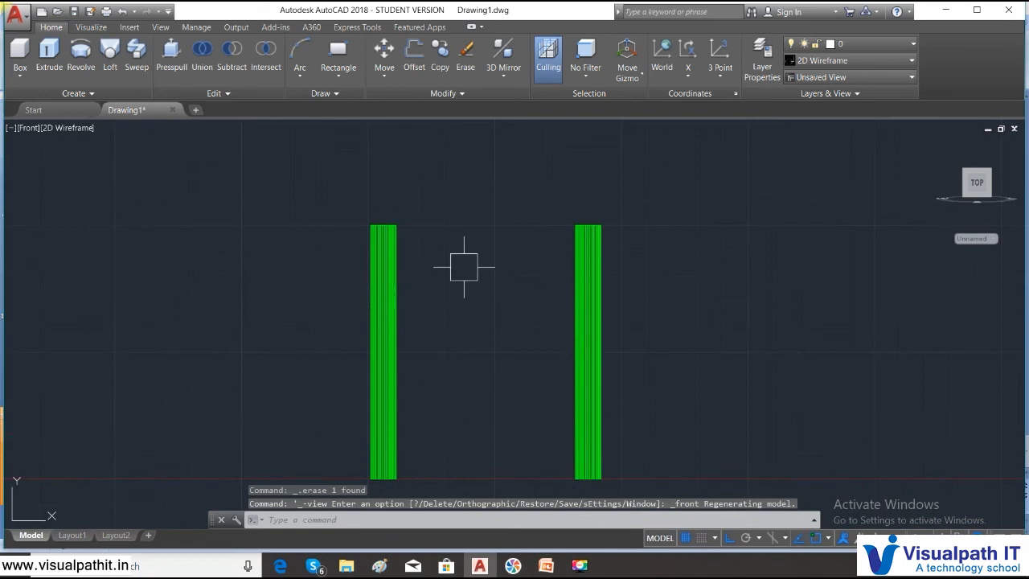
scroll(400, 218, up, 4)
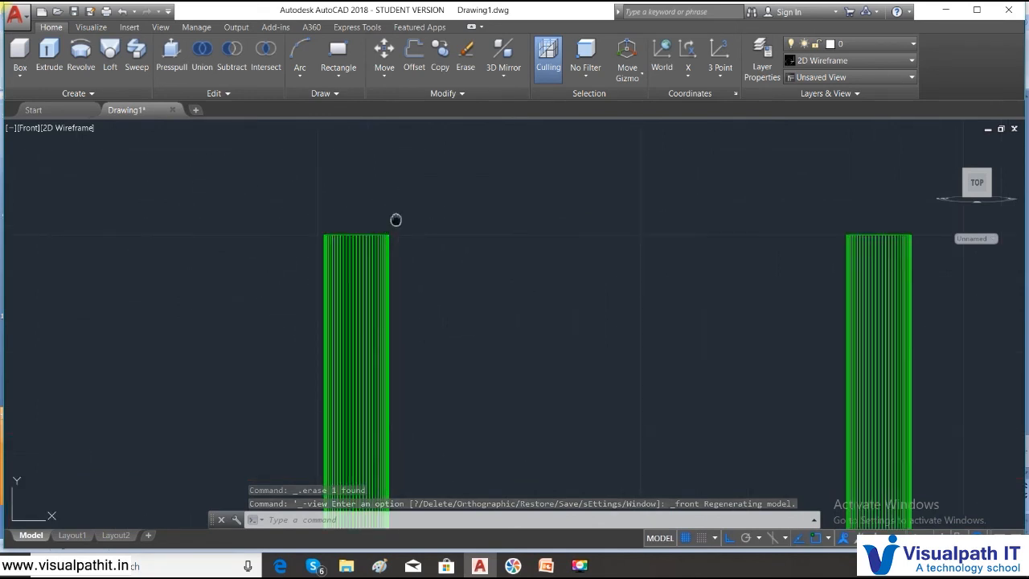
middle_drag(399, 218, 317, 201)
click(305, 79)
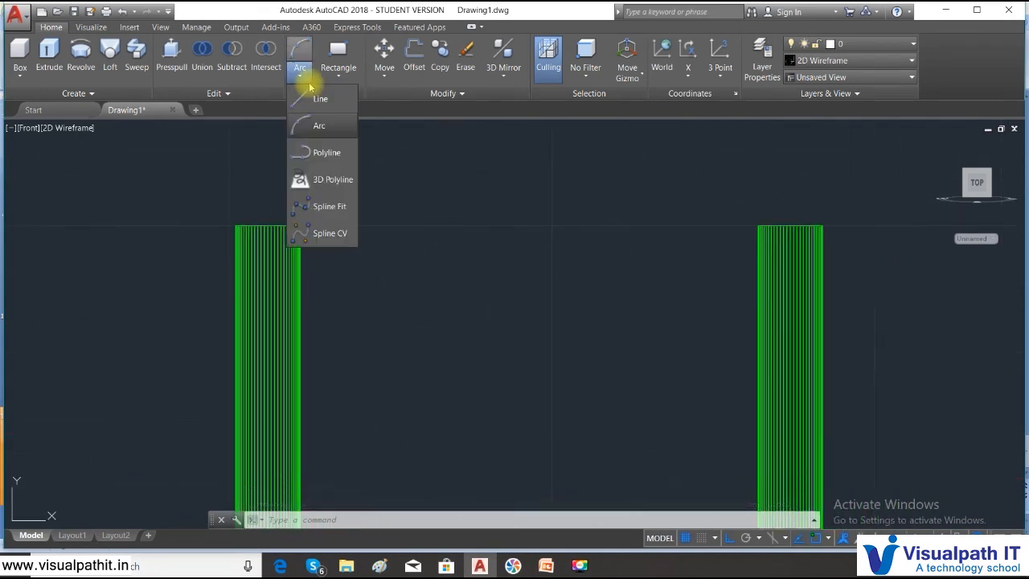
click(316, 127)
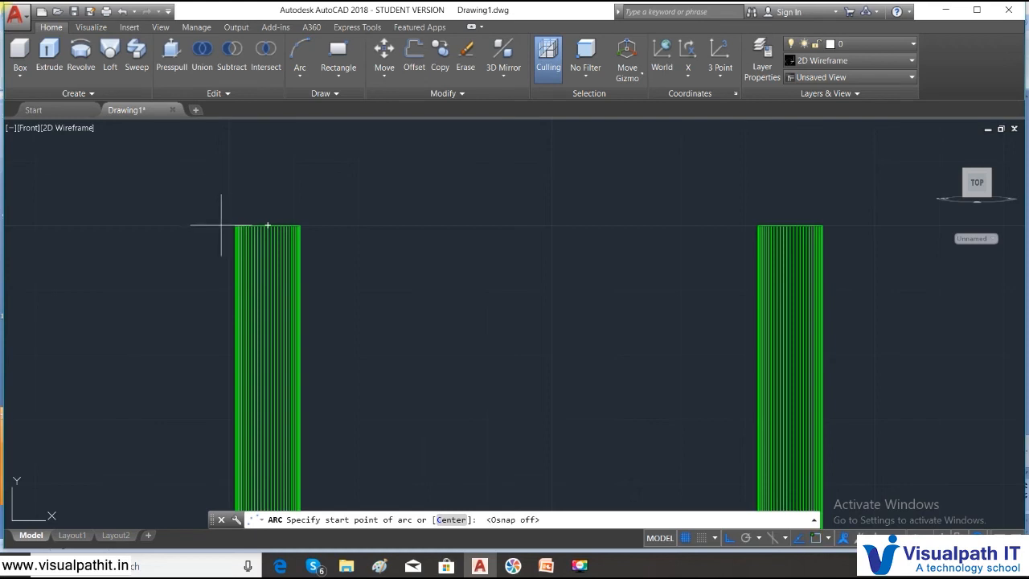
click(222, 225)
click(254, 225)
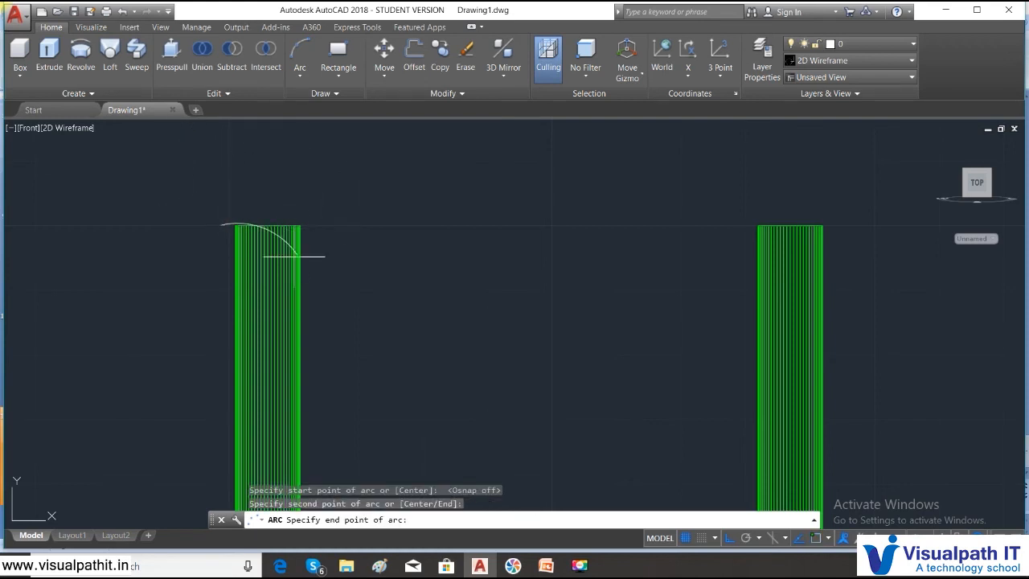
click(256, 229)
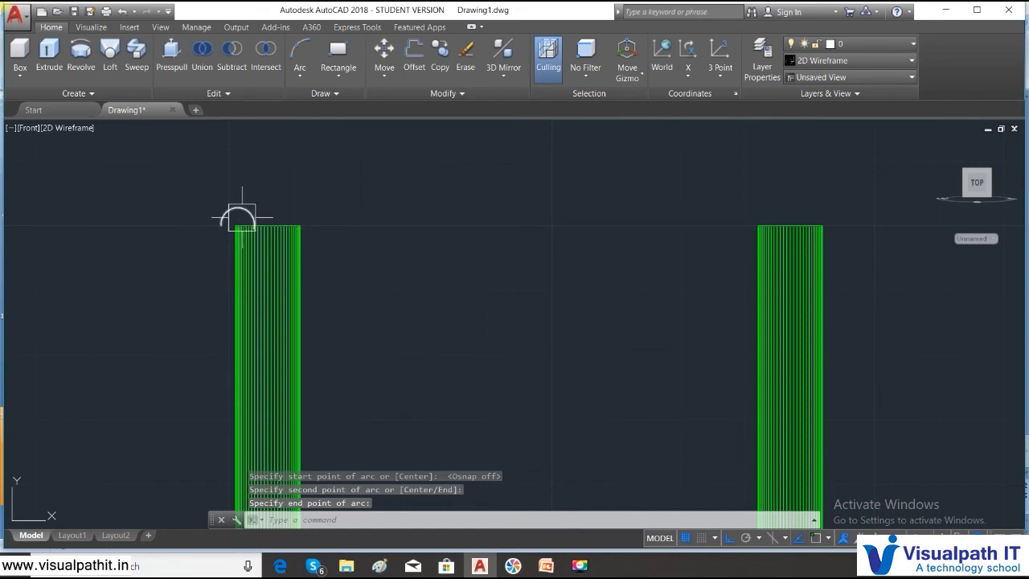
- Stretch the arc's outer end straight down to just below the leg's top edge, and try adjusting its other end
scroll(244, 237, up, 6)
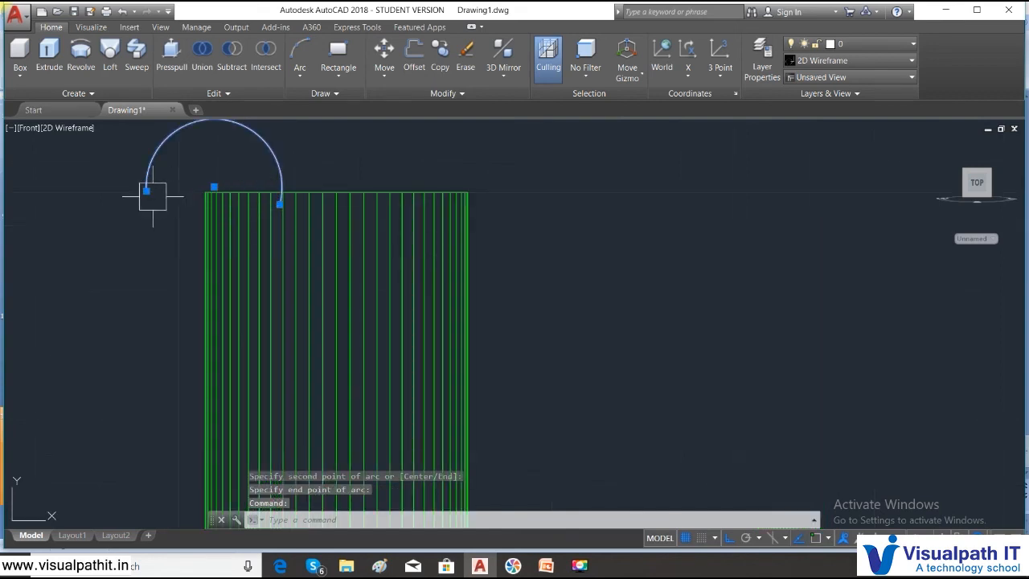
mouse_move(147, 191)
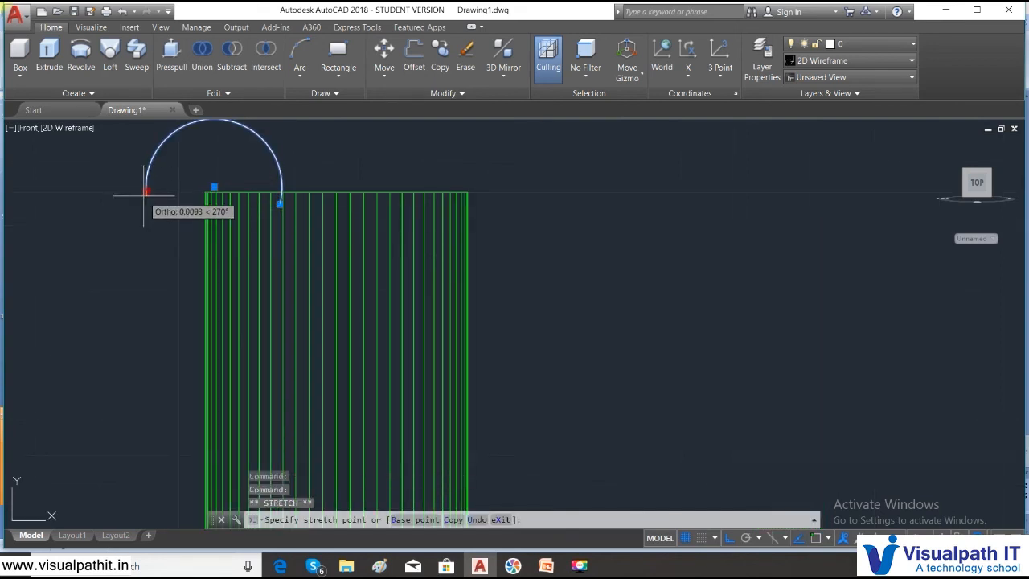
click(147, 201)
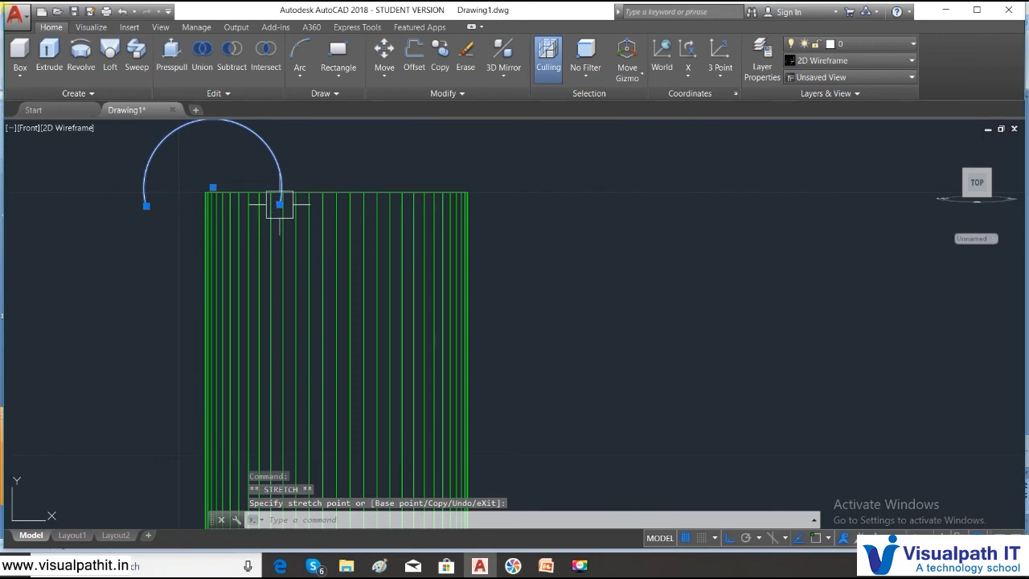
click(274, 205)
click(279, 206)
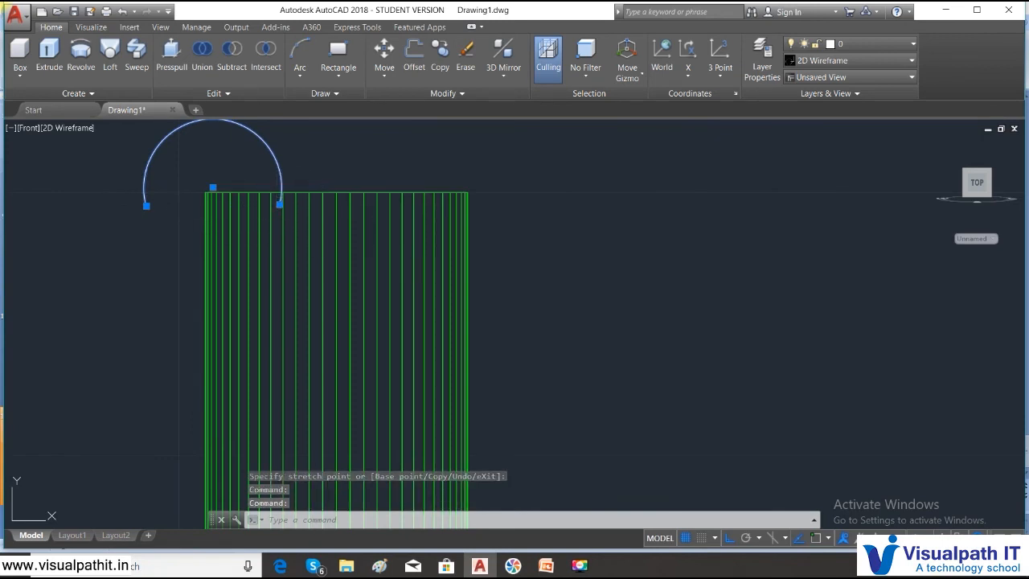
key(Escape)
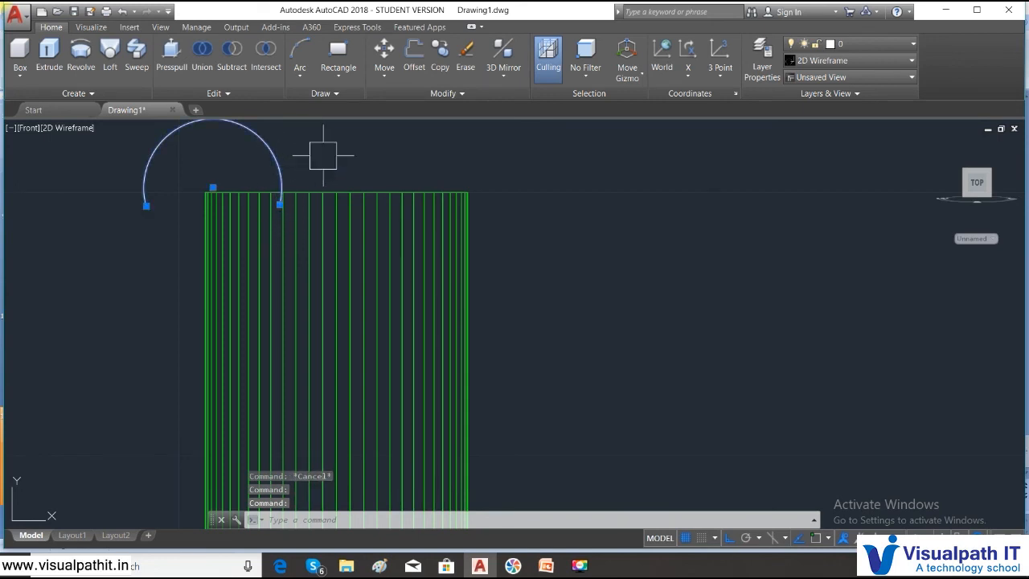
- Open the properties of the arc and deselect it
right_click(597, 221)
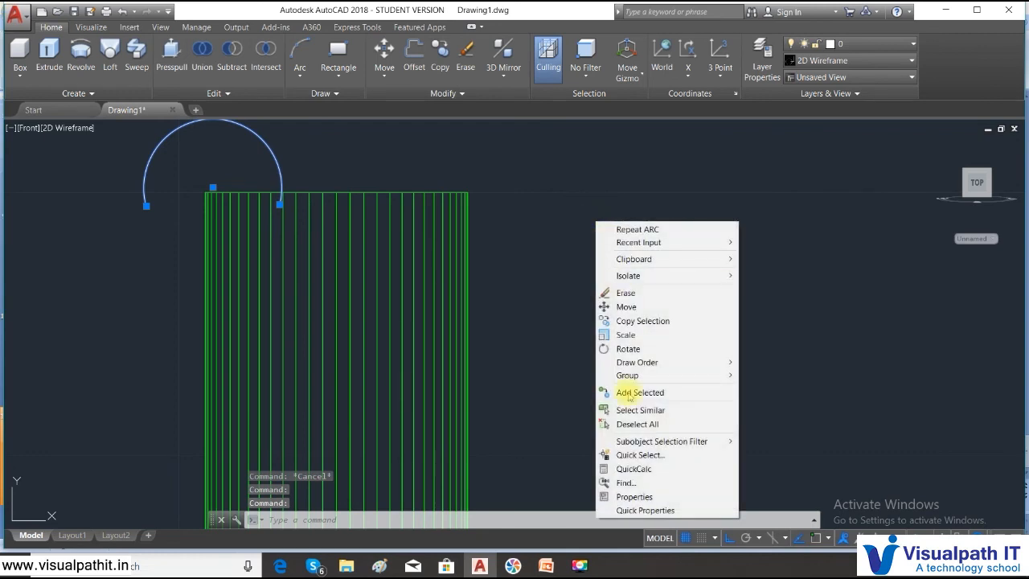
click(635, 497)
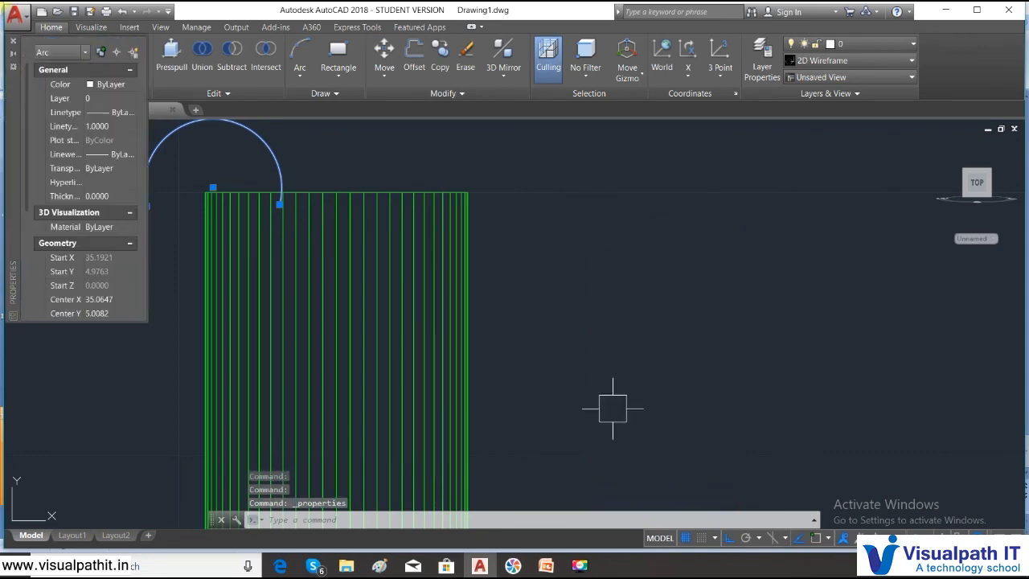
right_click(523, 197)
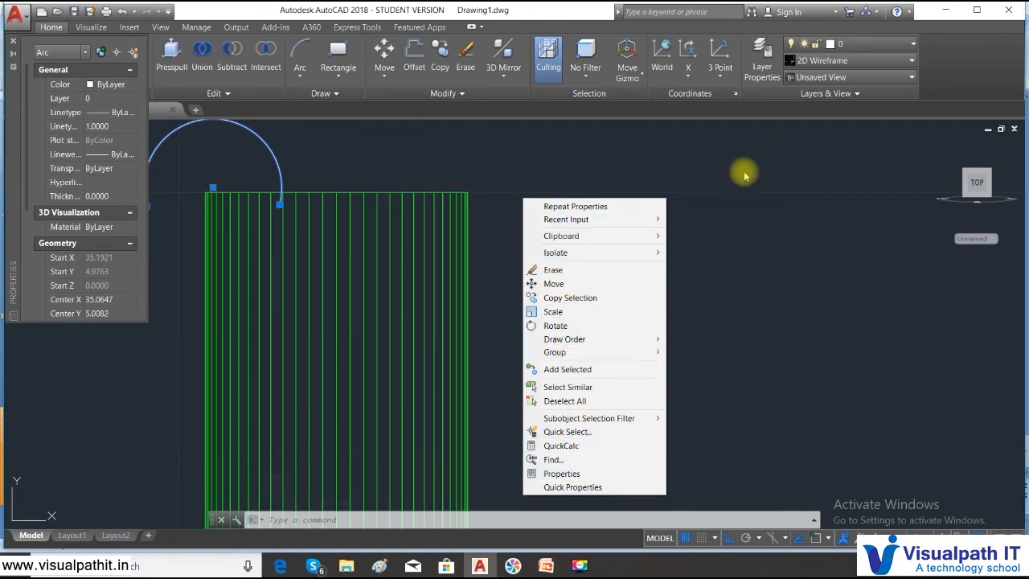
click(693, 174)
key(Escape)
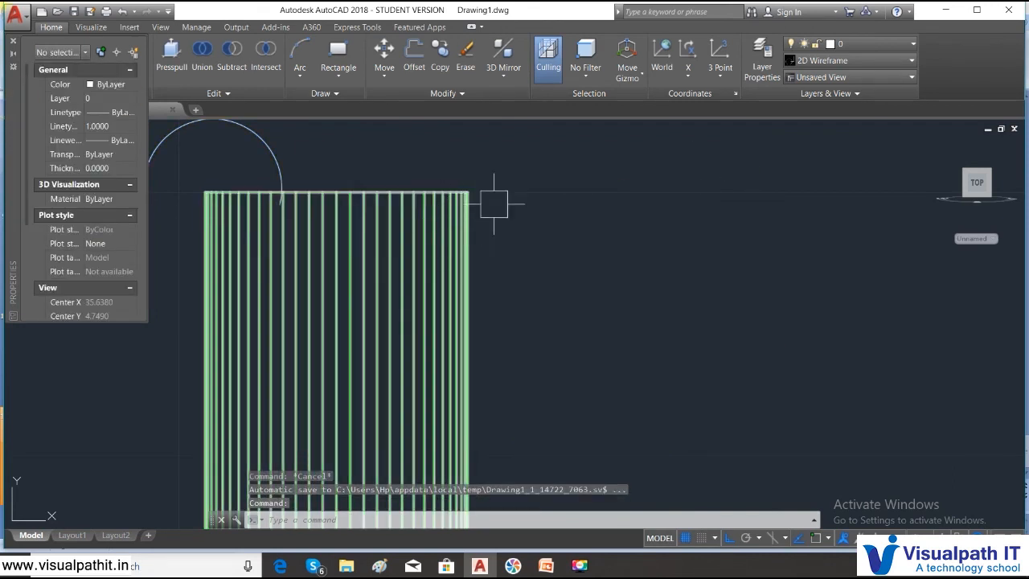
- Set the crosshair size to 1 in the display options
right_click(549, 191)
click(599, 408)
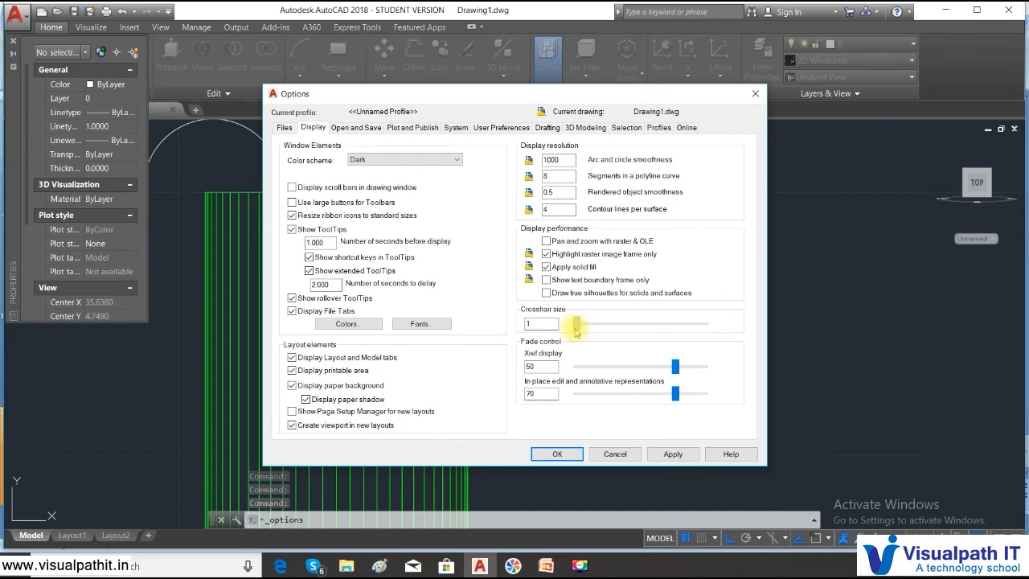
click(559, 454)
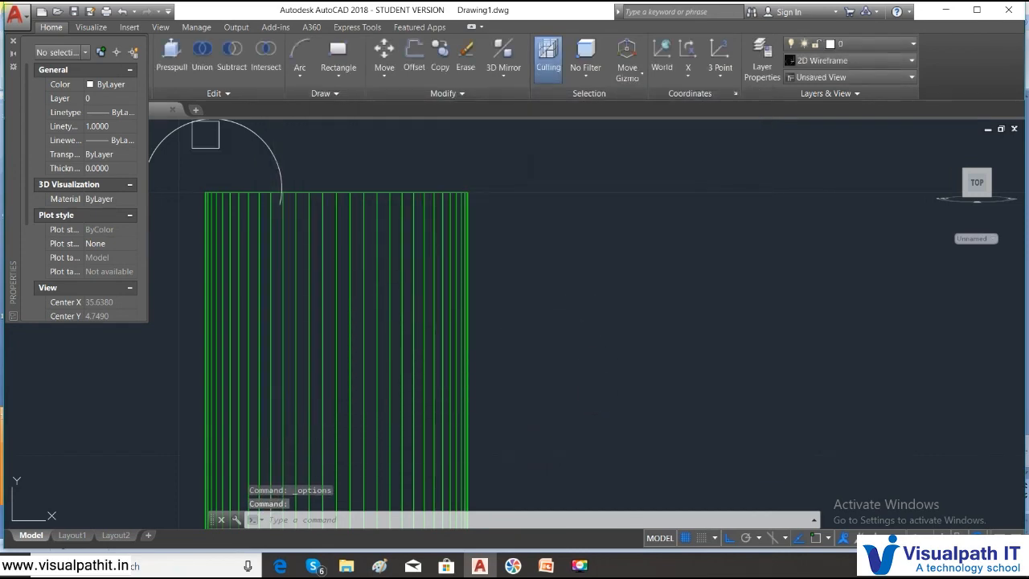
click(278, 200)
scroll(278, 203, up, 2)
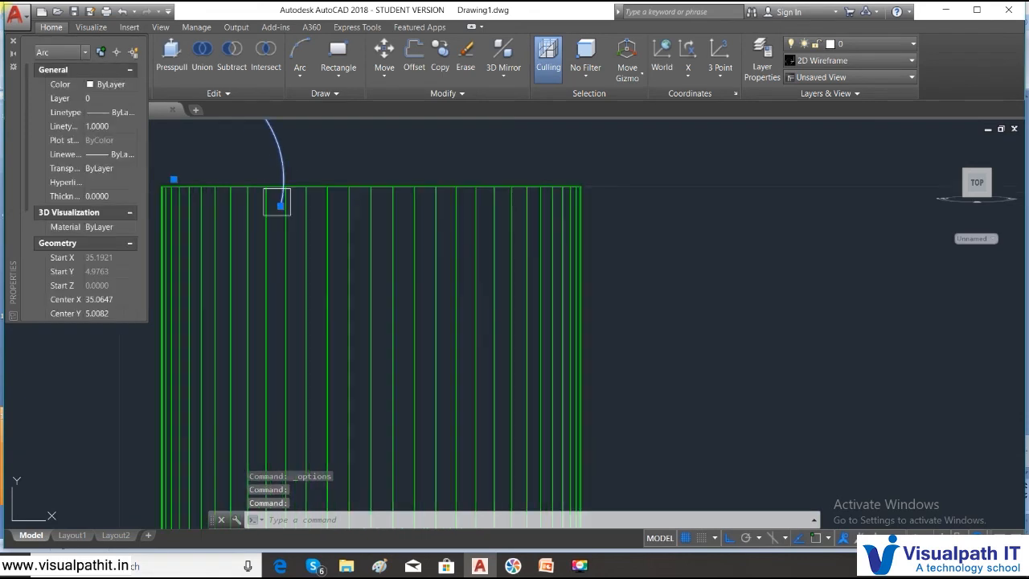
right_click(529, 152)
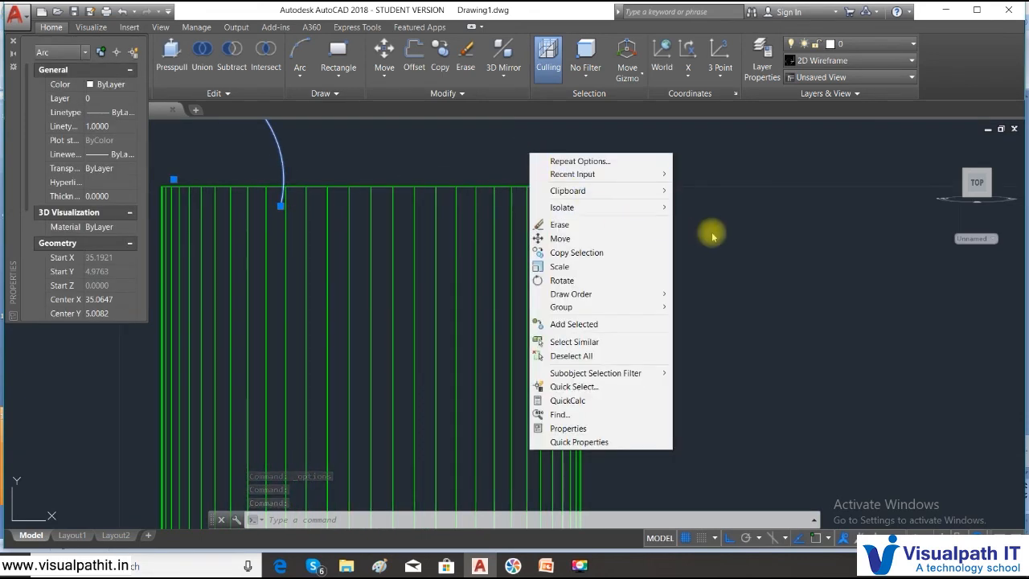
key(Escape)
key(Escape)
- Set the crosshair size to 10 in the display options and reduce the aperture size in the drafting options
right_click(688, 211)
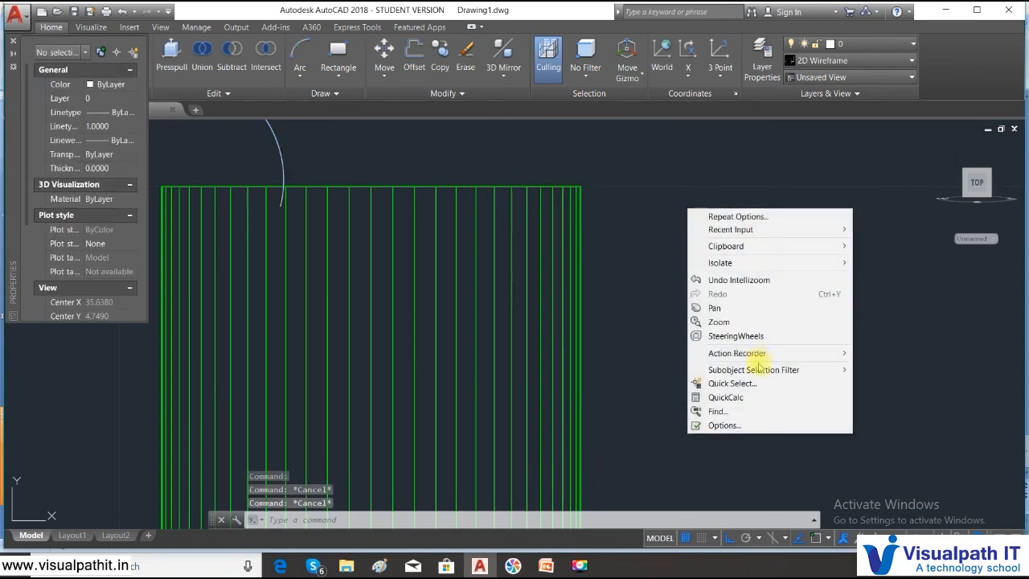
click(743, 425)
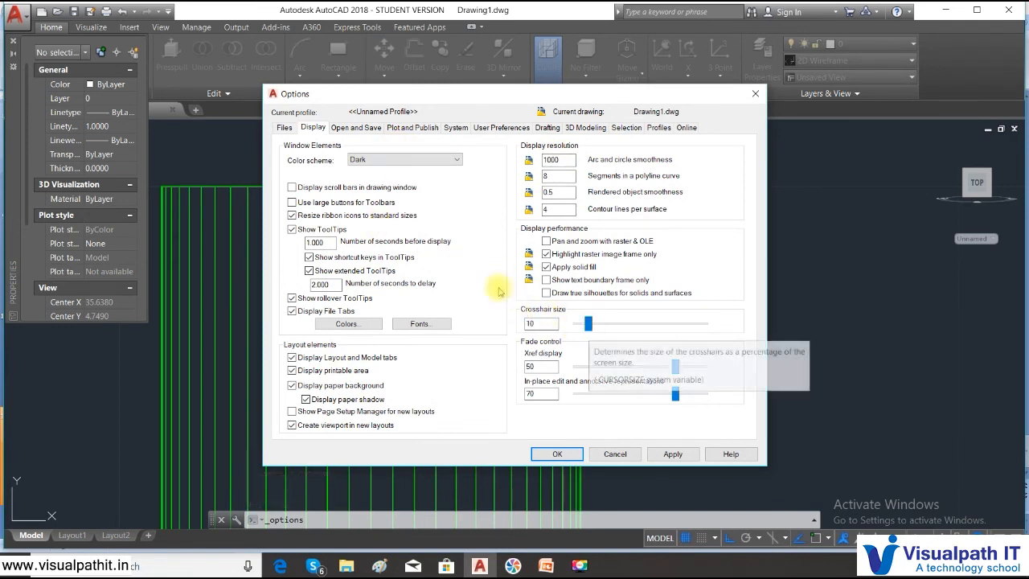
click(354, 129)
click(548, 129)
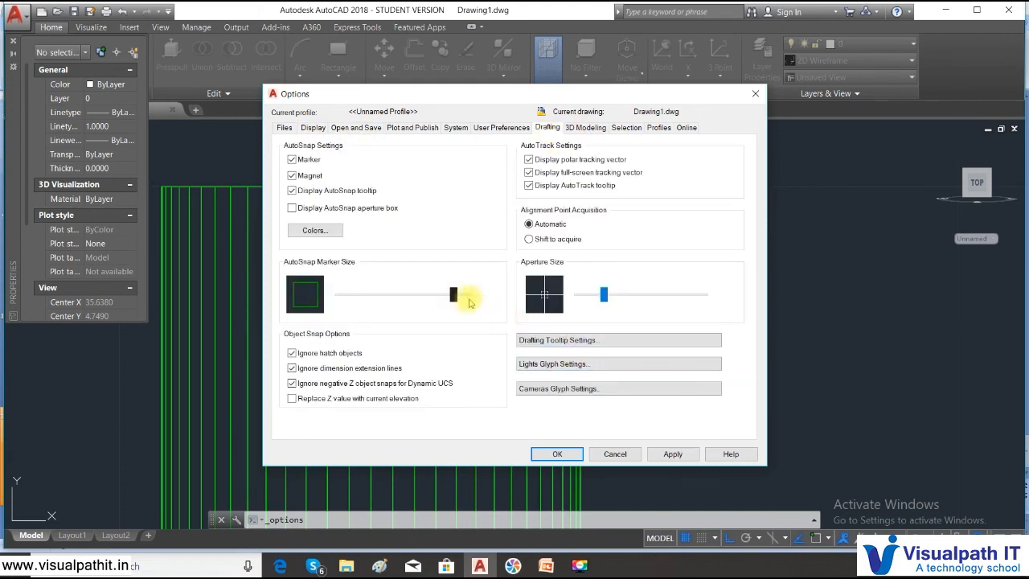
drag(603, 304, 585, 299)
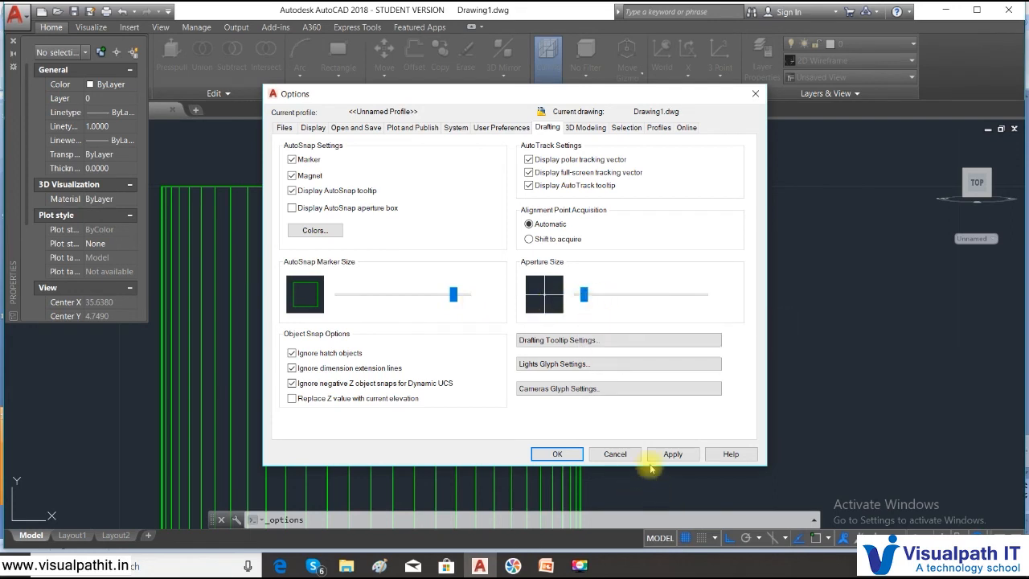
click(555, 456)
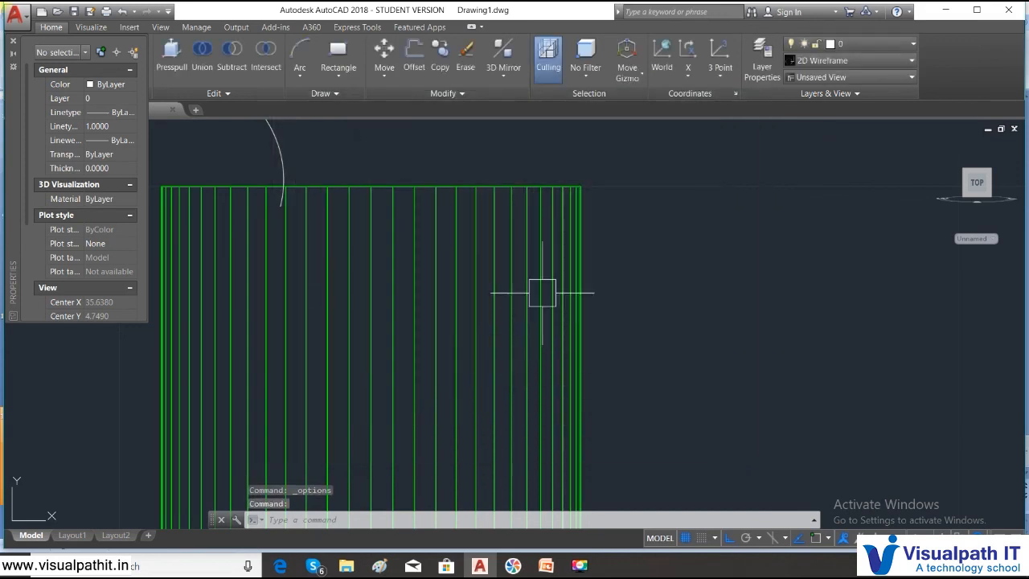
- Stretch the arc's inner end straight up above the leg's top edge, and its outer end up by a similar amount
click(283, 198)
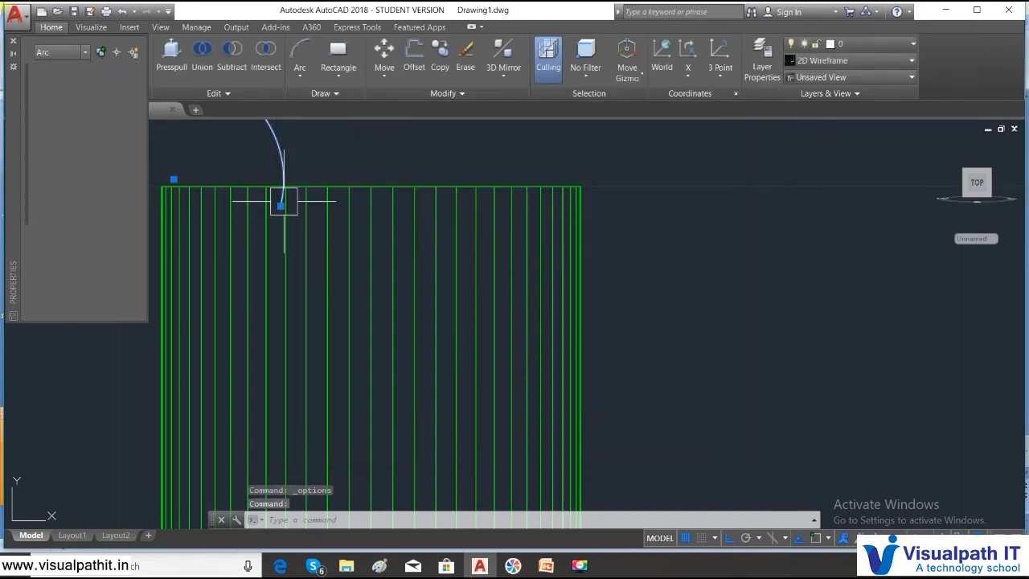
click(280, 208)
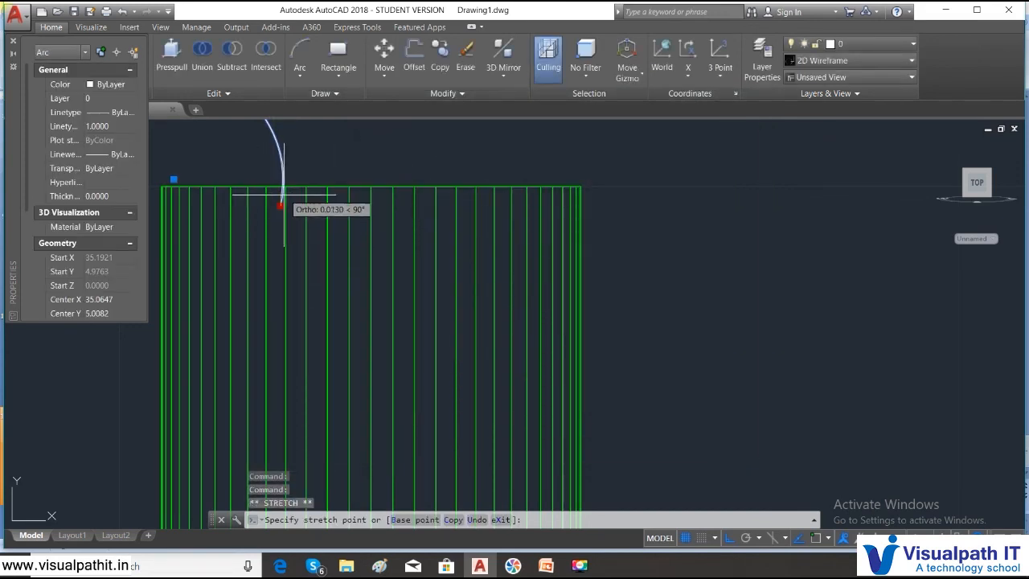
middle_drag(279, 177, 553, 253)
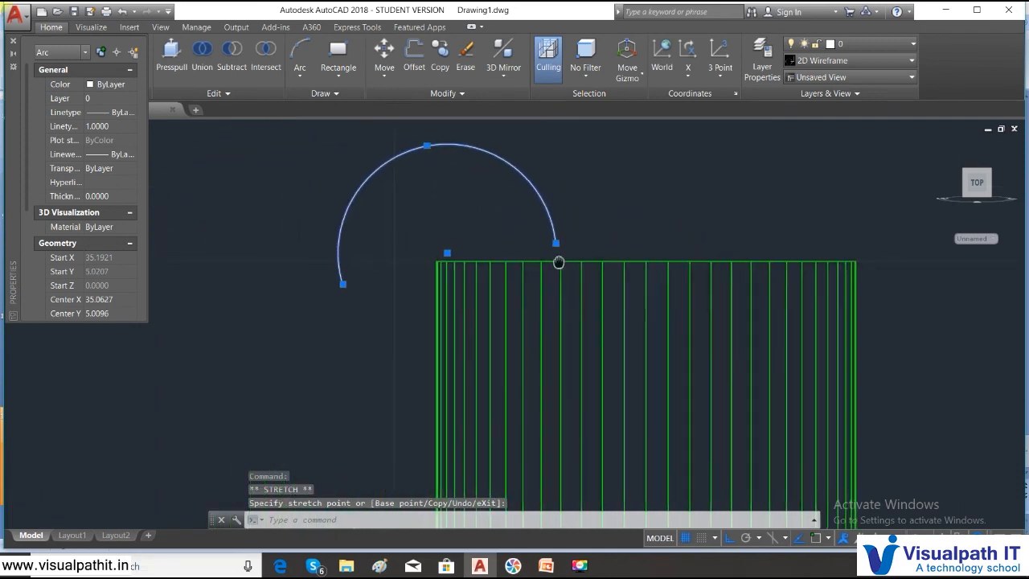
click(336, 286)
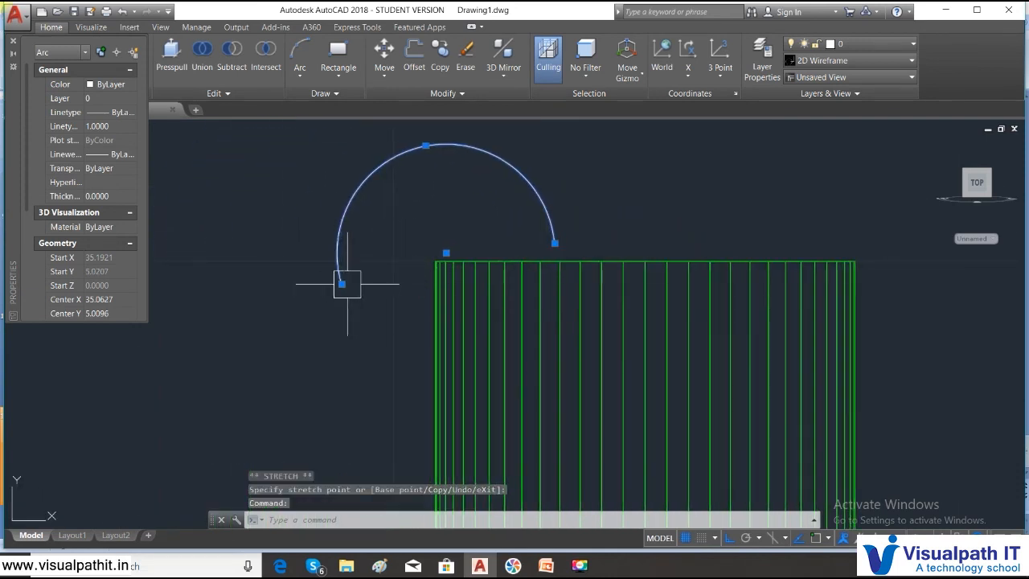
click(342, 283)
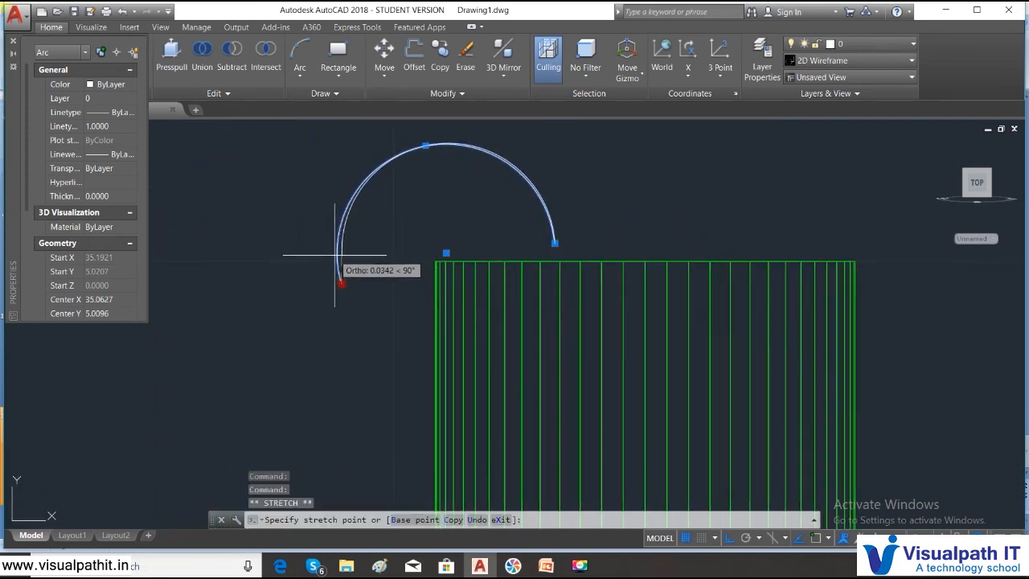
click(341, 230)
middle_drag(447, 240, 444, 245)
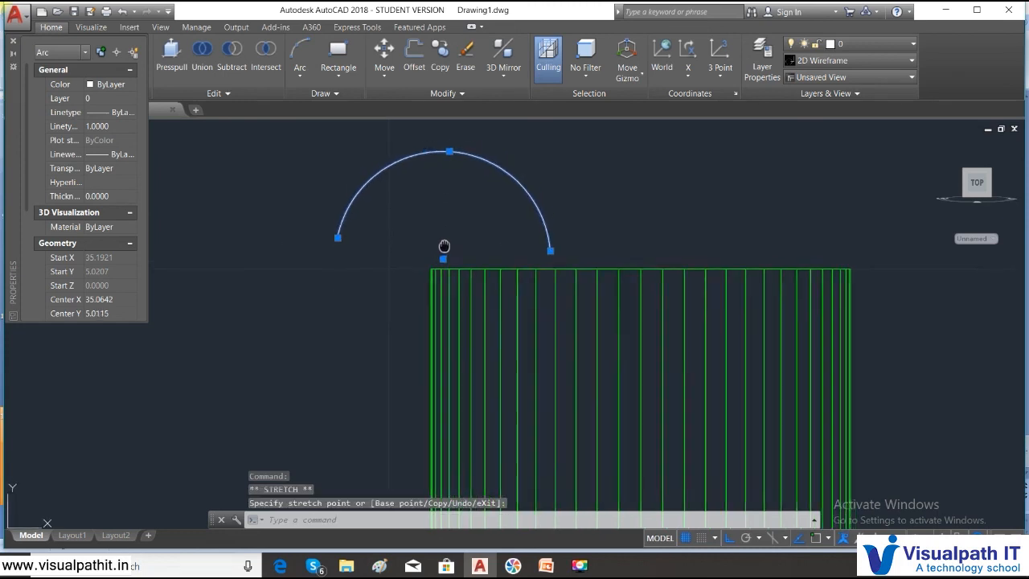
key(Escape)
- Set the arc's thickness to 5 and close its properties
scroll(438, 250, down, 3)
mouse_move(527, 250)
middle_down()
mouse_move(416, 269)
mouse_move(363, 259)
middle_up()
scroll(392, 261, down, 2)
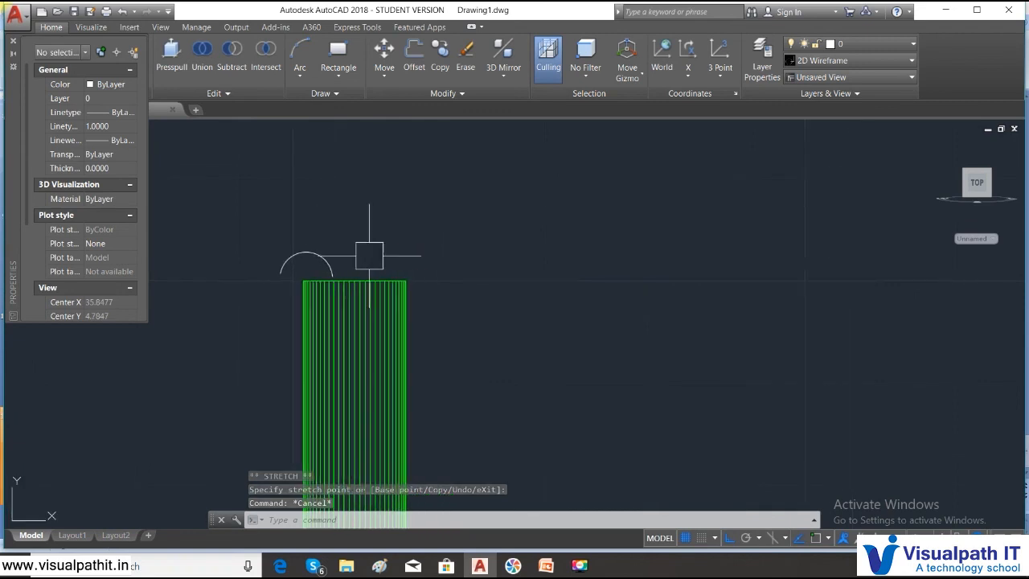
click(317, 257)
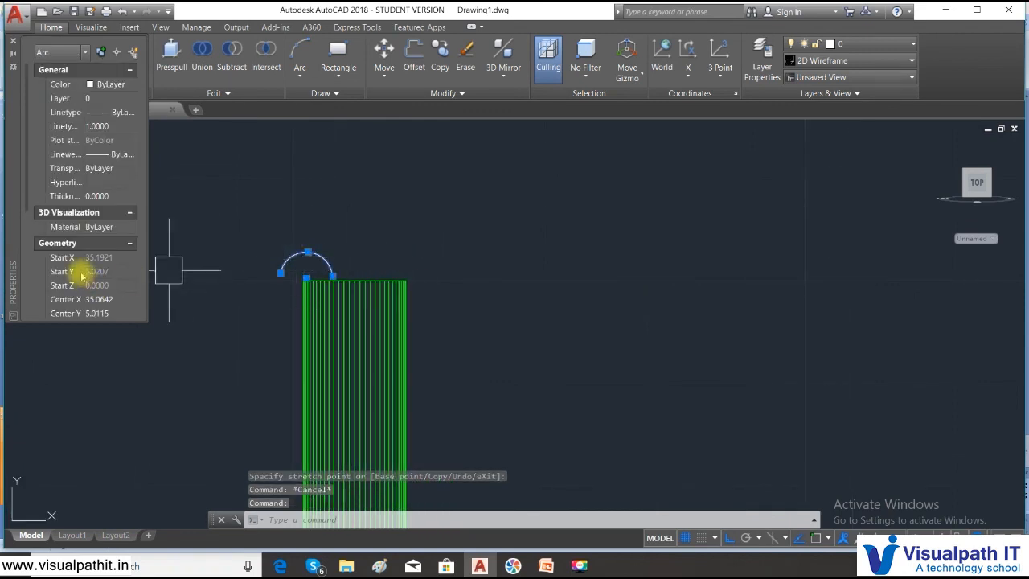
click(119, 196)
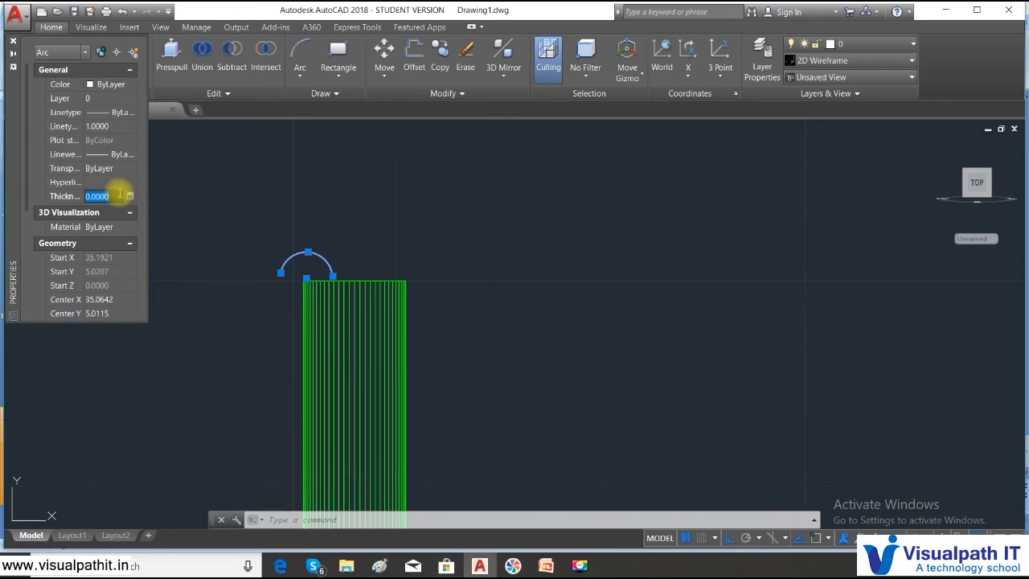
text(5)
key(Return)
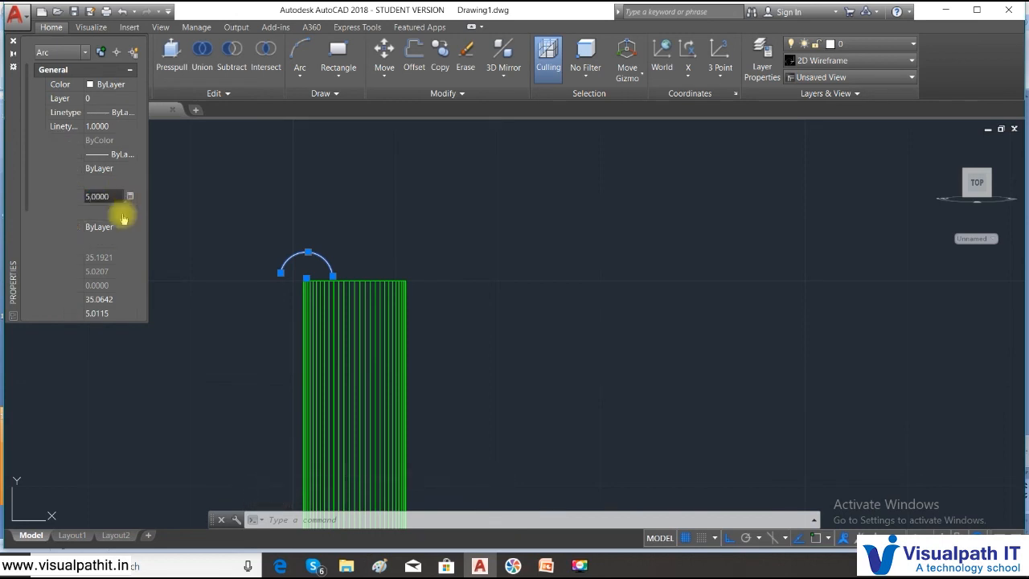
key(Escape)
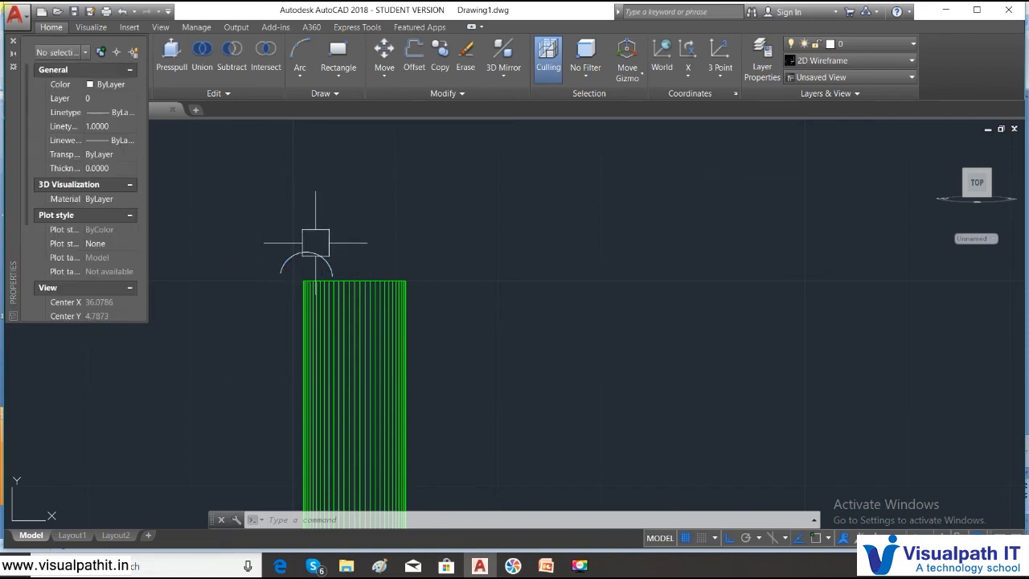
click(13, 41)
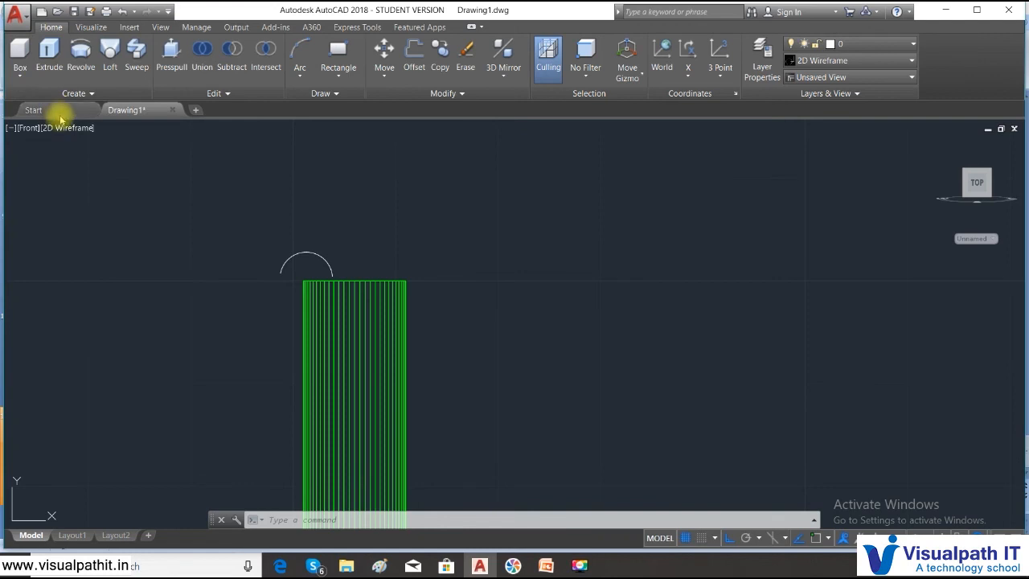
- View the thickened arc and the legs in SE Isometric, and change to the Right view
click(31, 127)
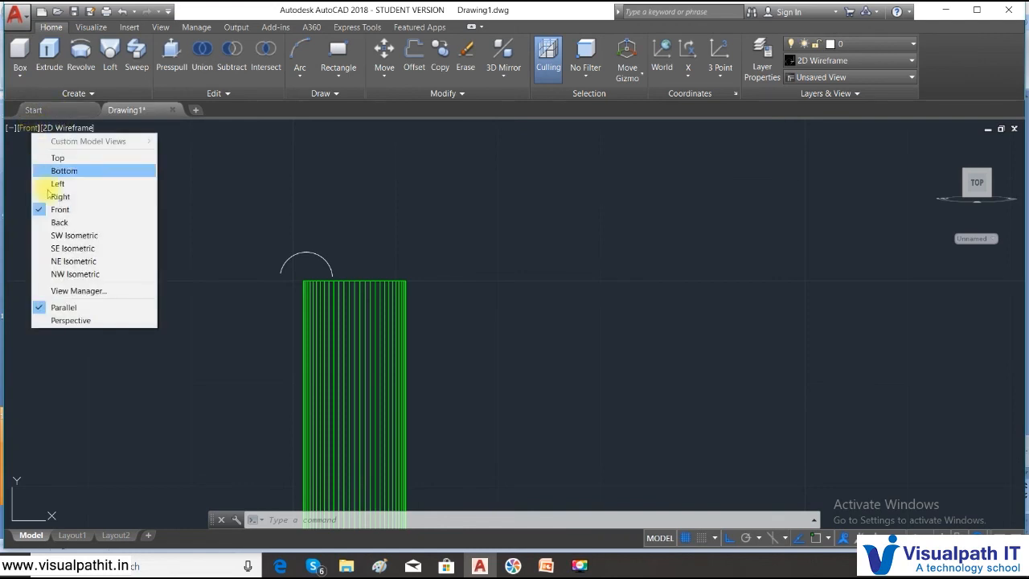
click(78, 247)
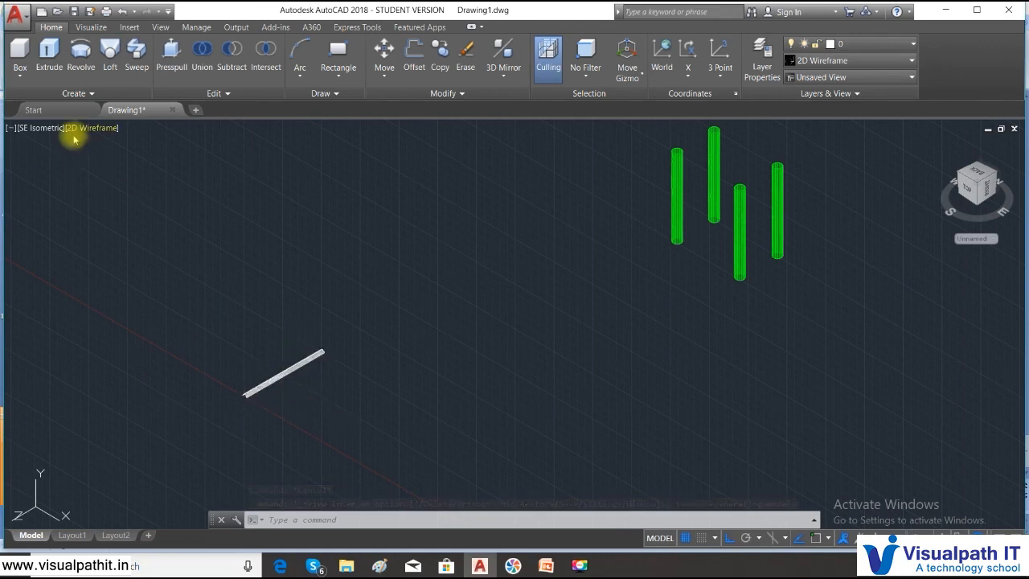
click(36, 128)
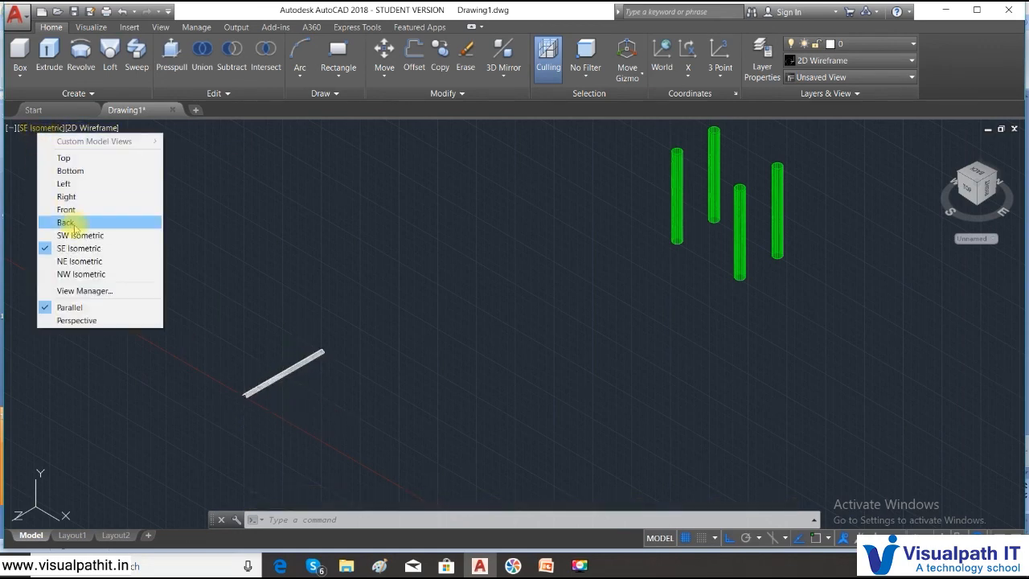
click(66, 209)
click(32, 127)
click(65, 201)
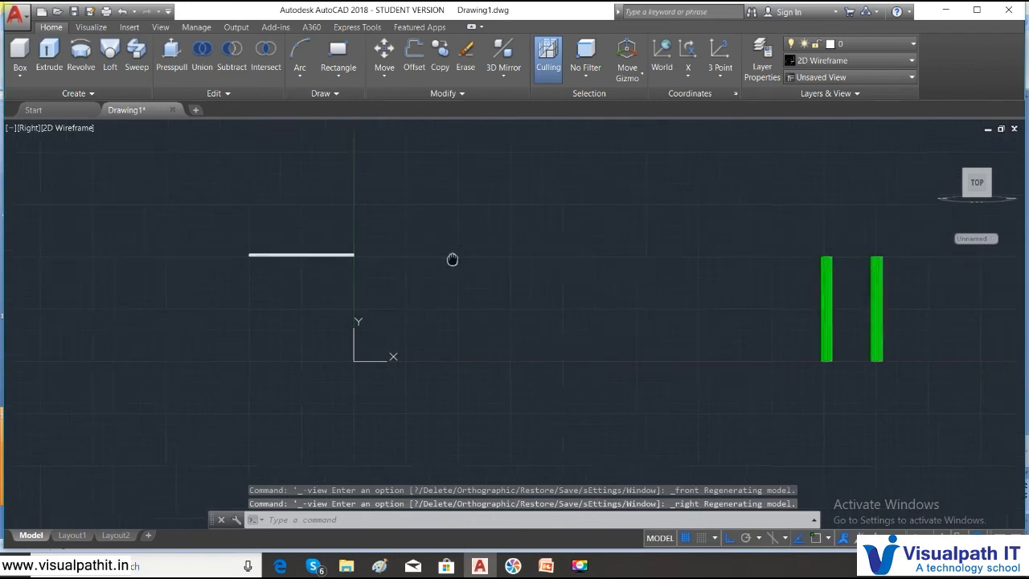
- Move the thickened arc horizontally by about 26 units from its outer endpoint with object snap on, so that it spans both legs
text(m)
key(Return)
click(345, 257)
click(204, 219)
key(Return)
scroll(216, 261, up, 2)
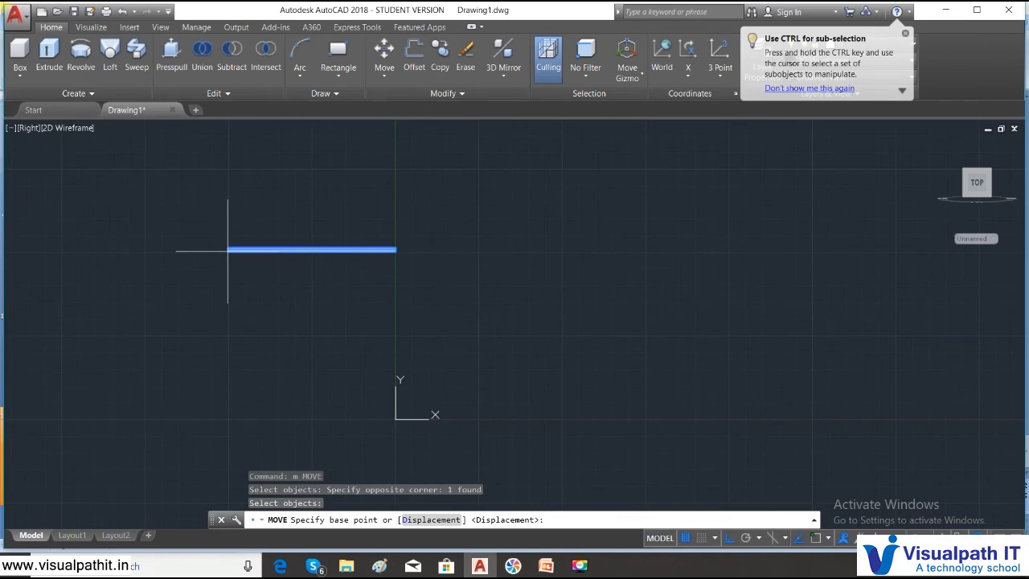
key(F3)
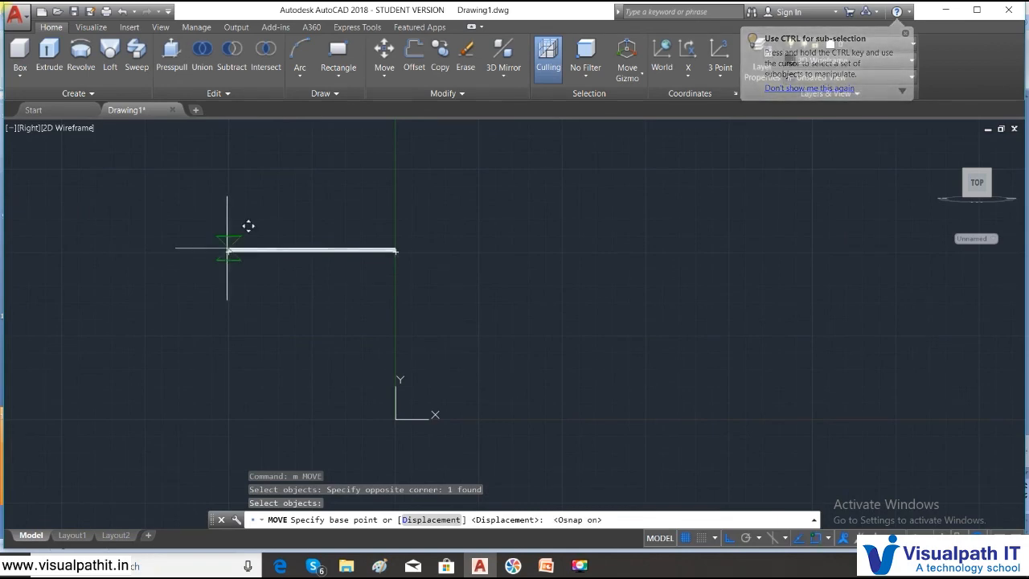
click(245, 229)
scroll(722, 225, down, 4)
middle_drag(737, 230, 515, 283)
scroll(672, 258, up, 5)
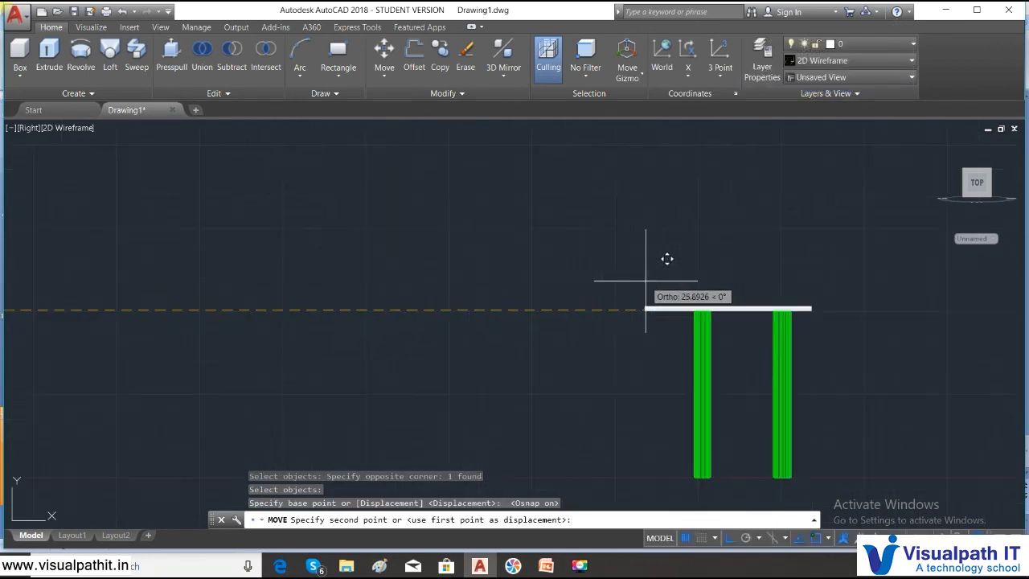
click(659, 282)
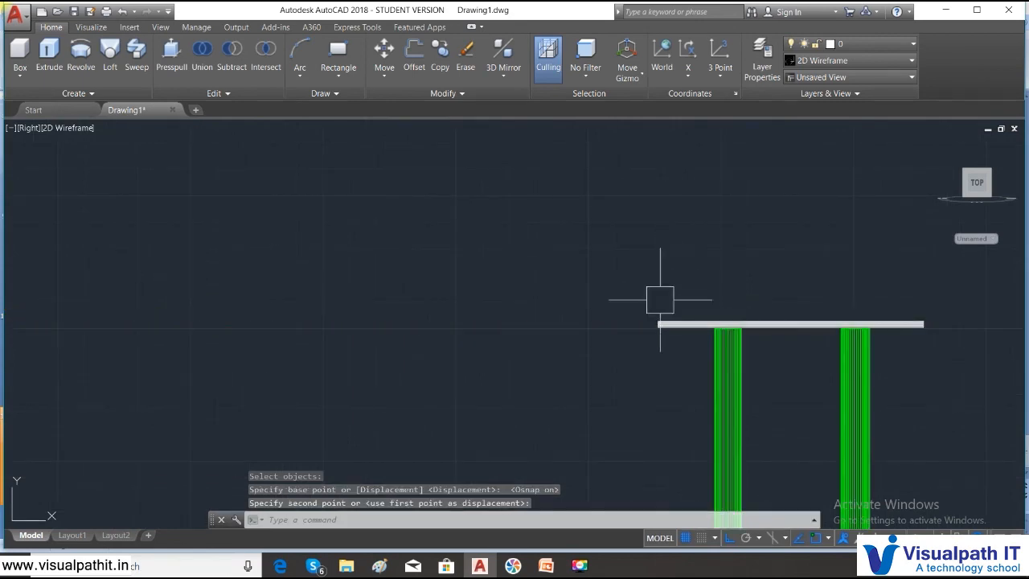
- Switch to the Front view at the arc above the left leg
click(29, 128)
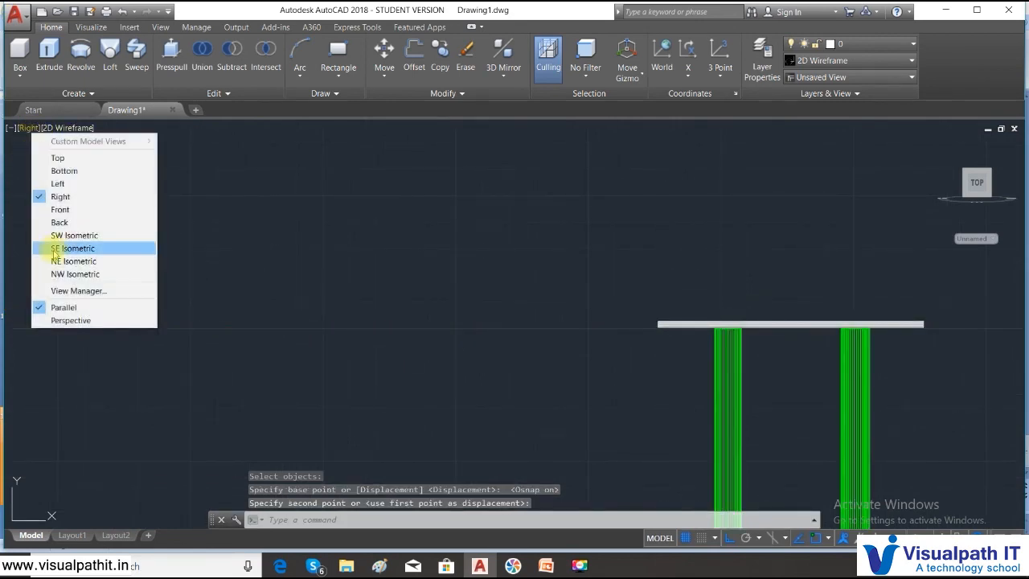
click(57, 212)
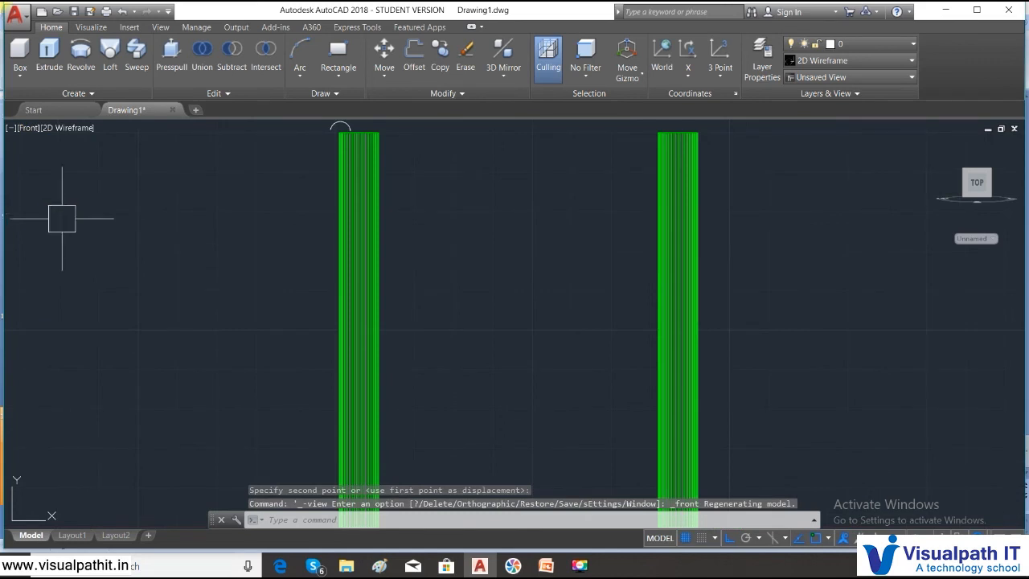
scroll(459, 268, down, 2)
scroll(390, 173, up, 6)
middle_drag(409, 147, 372, 201)
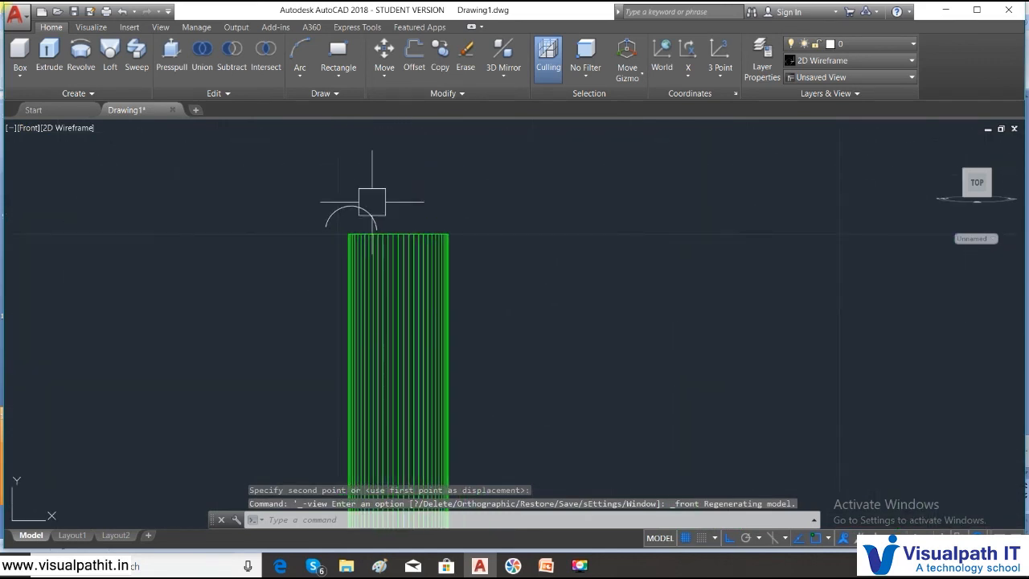
text(c)
key(Return)
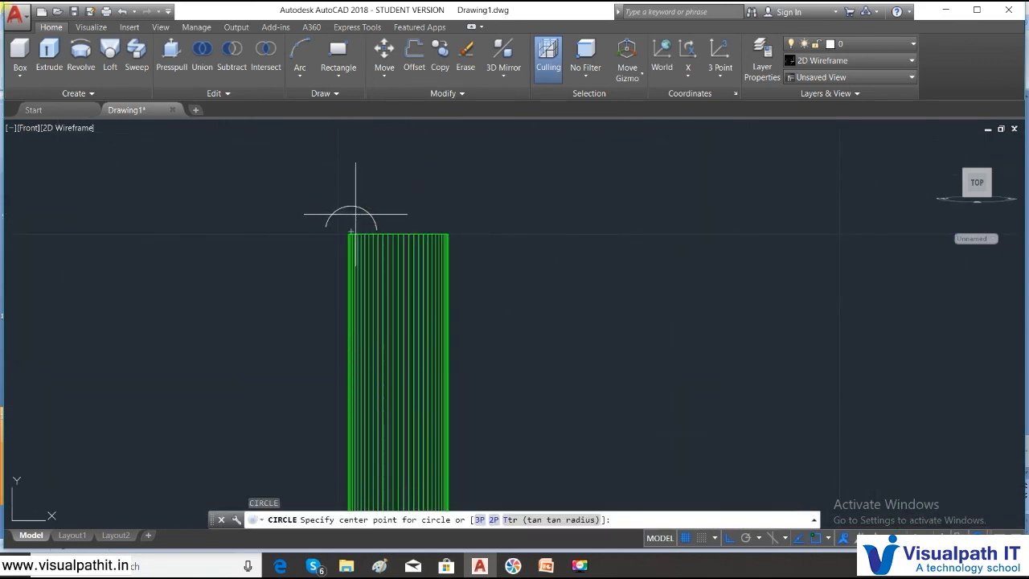
key(Escape)
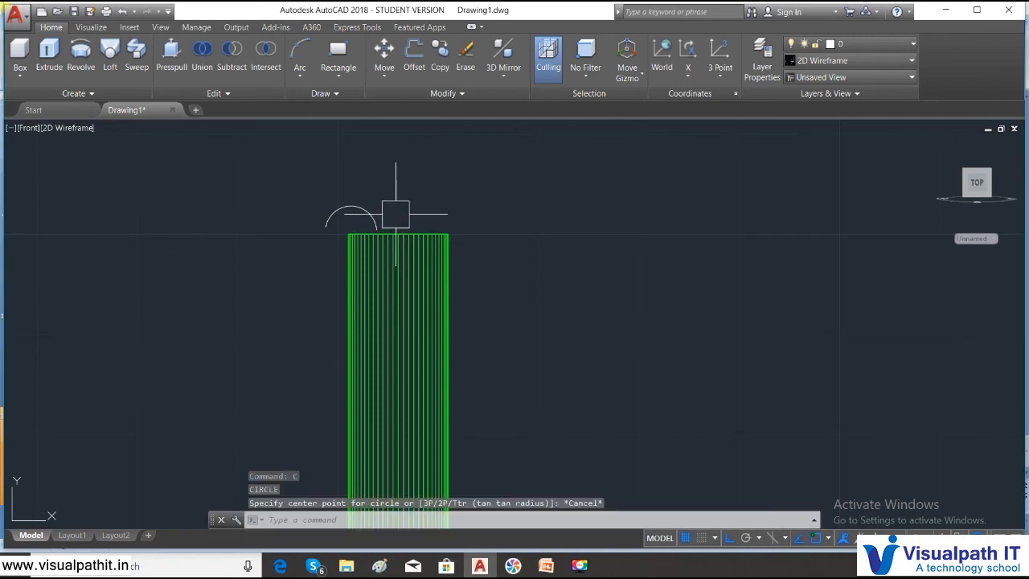
- Copy the thickened arc repeatedly from its outer endpoint, placing the copies in a row with Ortho across to the far side of the other leg
click(441, 69)
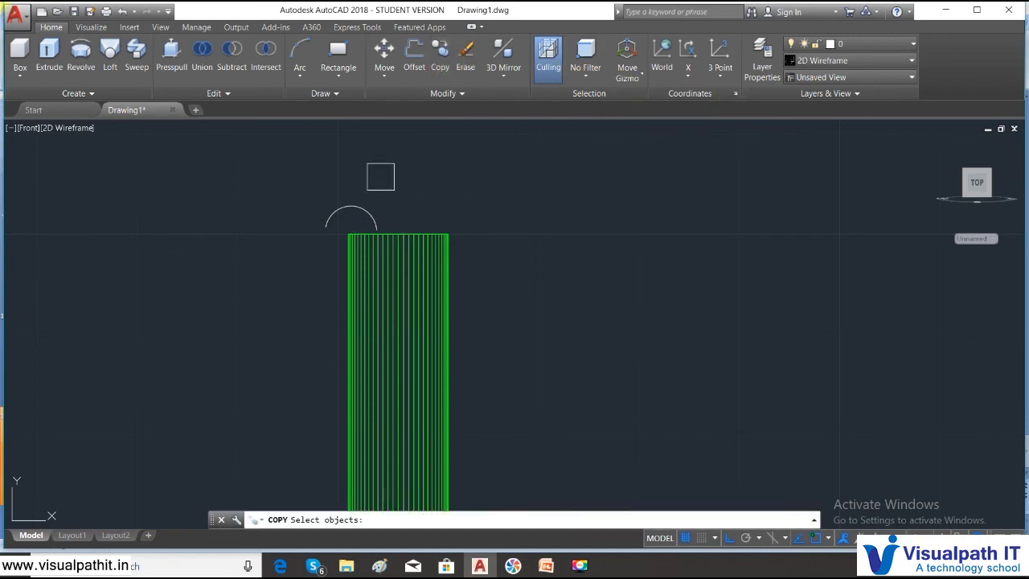
click(365, 202)
key(Return)
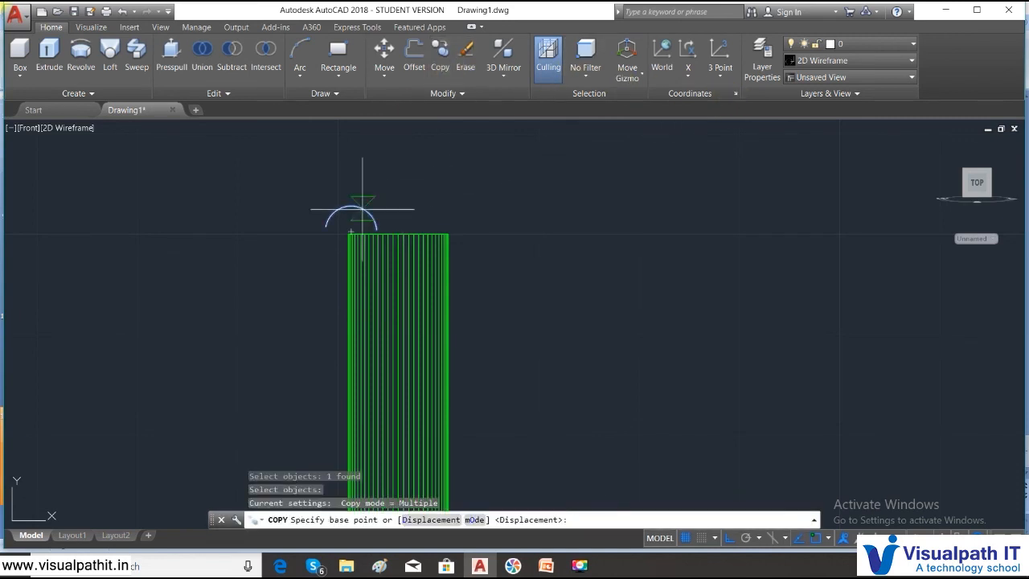
click(326, 226)
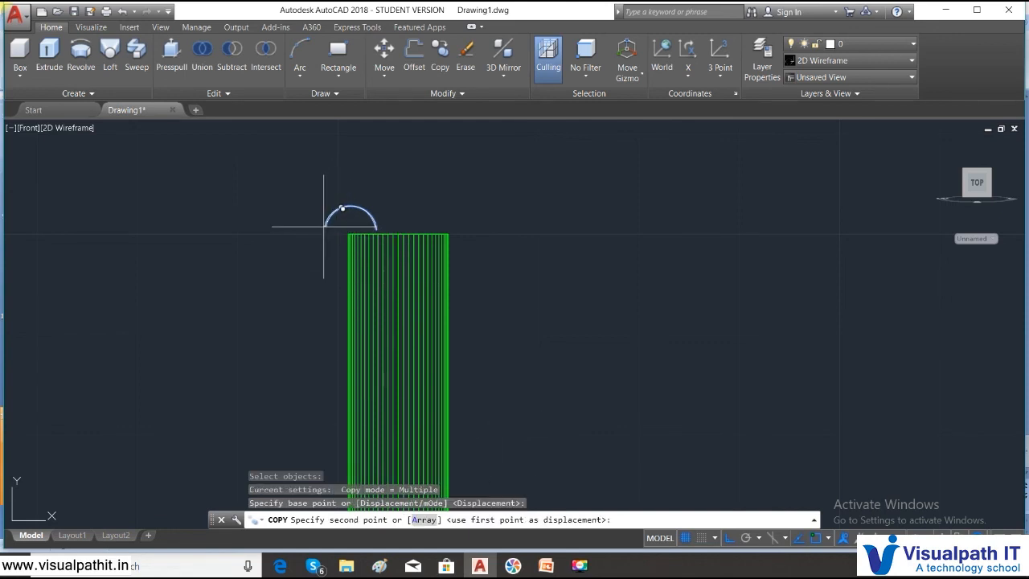
click(377, 230)
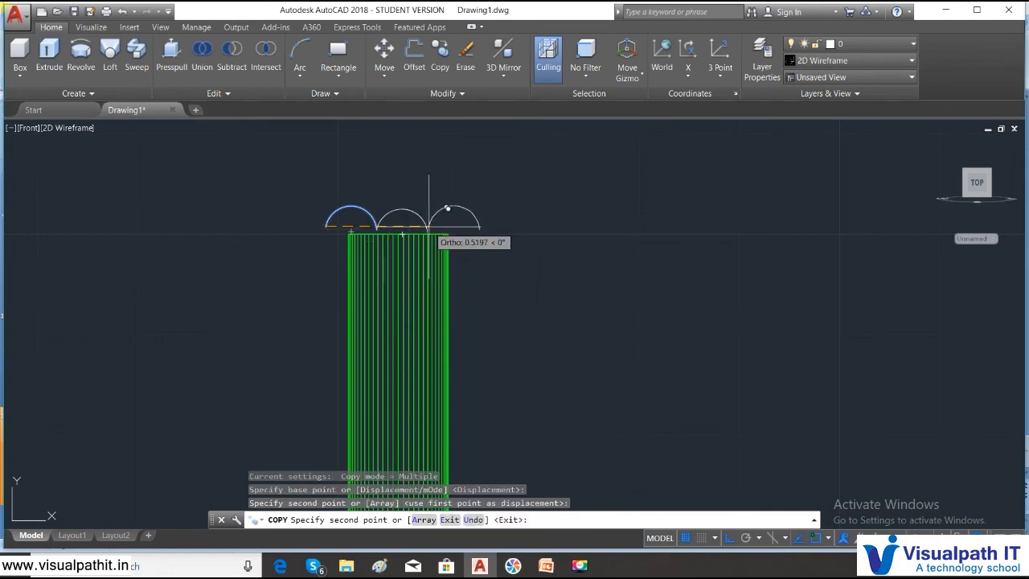
click(429, 226)
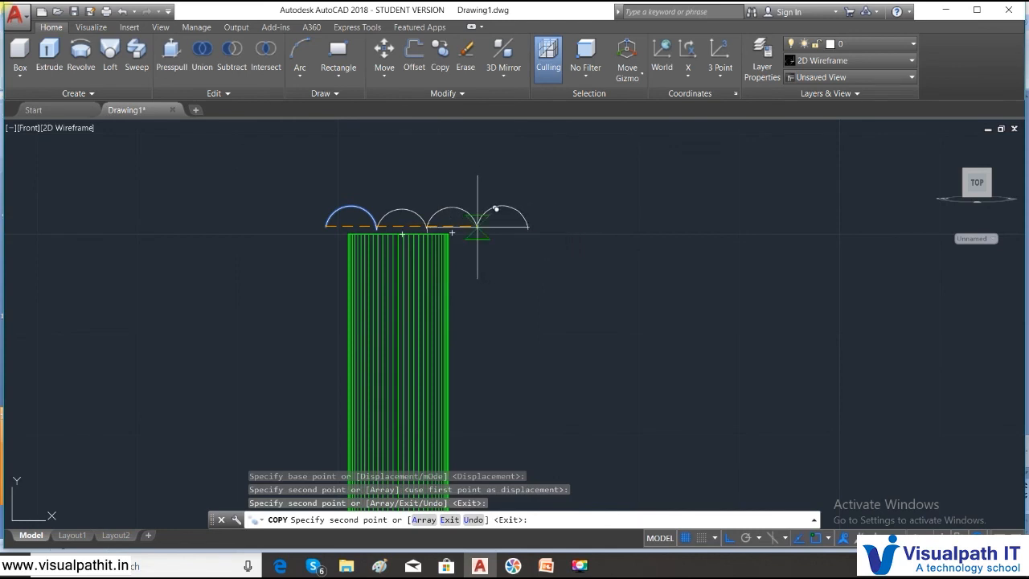
click(478, 226)
click(527, 227)
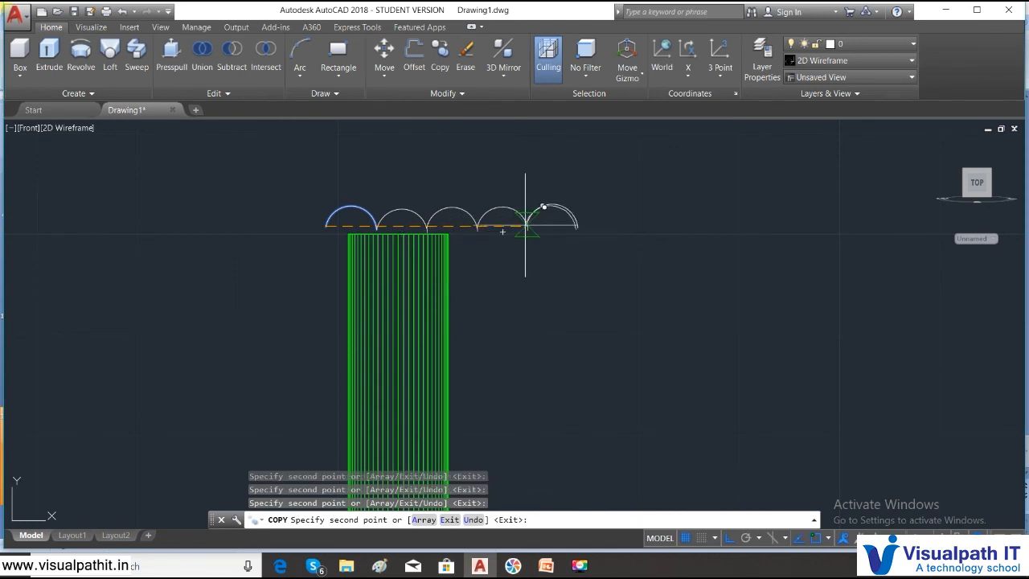
click(577, 226)
click(627, 227)
click(682, 227)
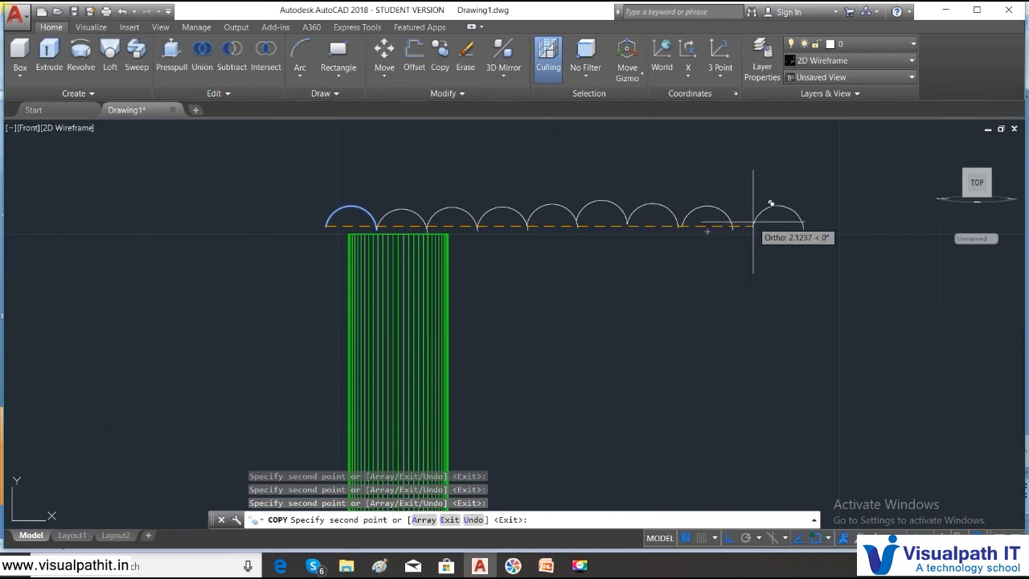
click(732, 226)
middle_drag(762, 230, 561, 264)
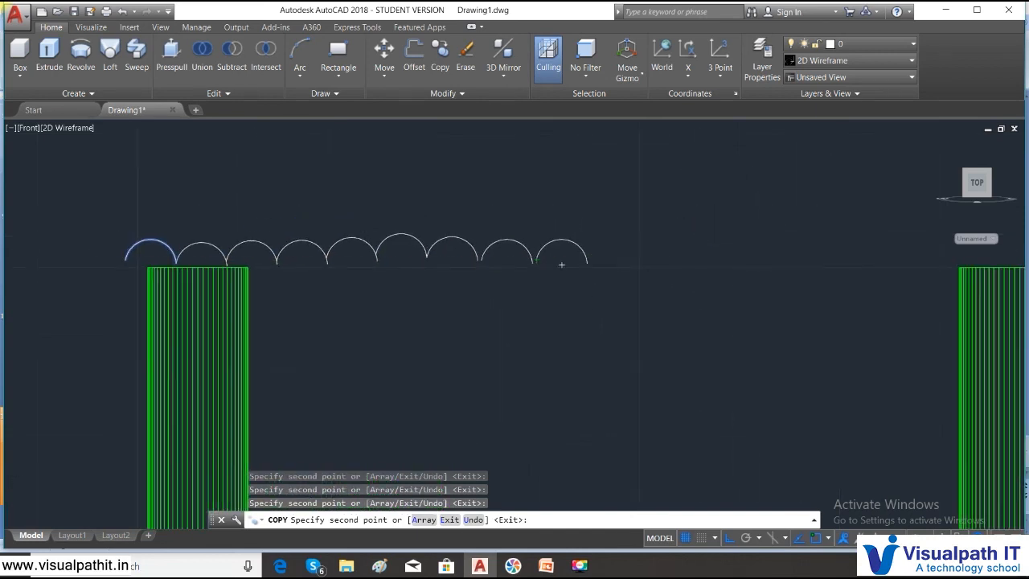
click(600, 264)
click(648, 265)
click(707, 262)
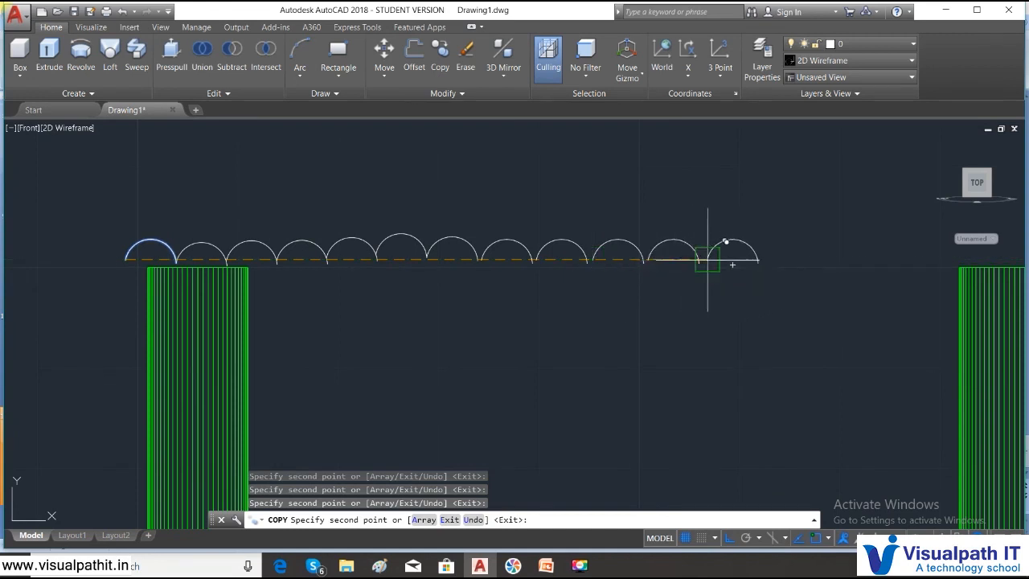
click(768, 261)
click(819, 260)
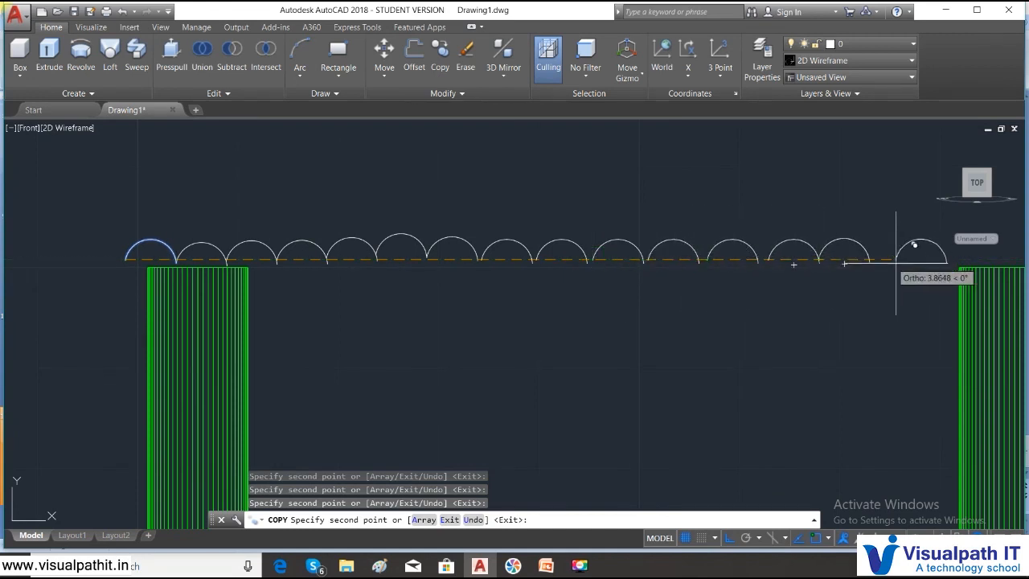
click(869, 261)
click(934, 252)
middle_drag(893, 262, 582, 337)
click(671, 328)
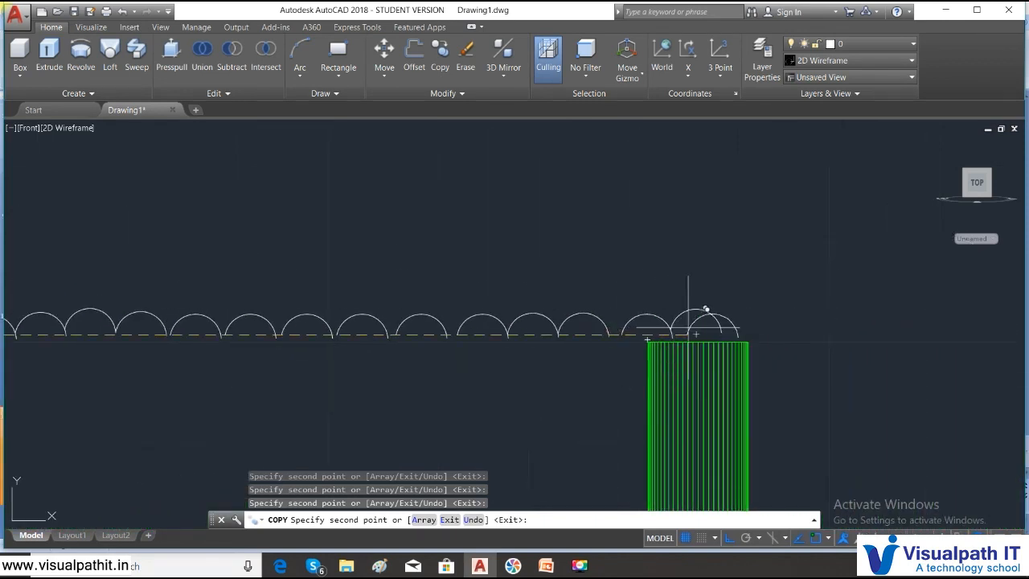
click(721, 324)
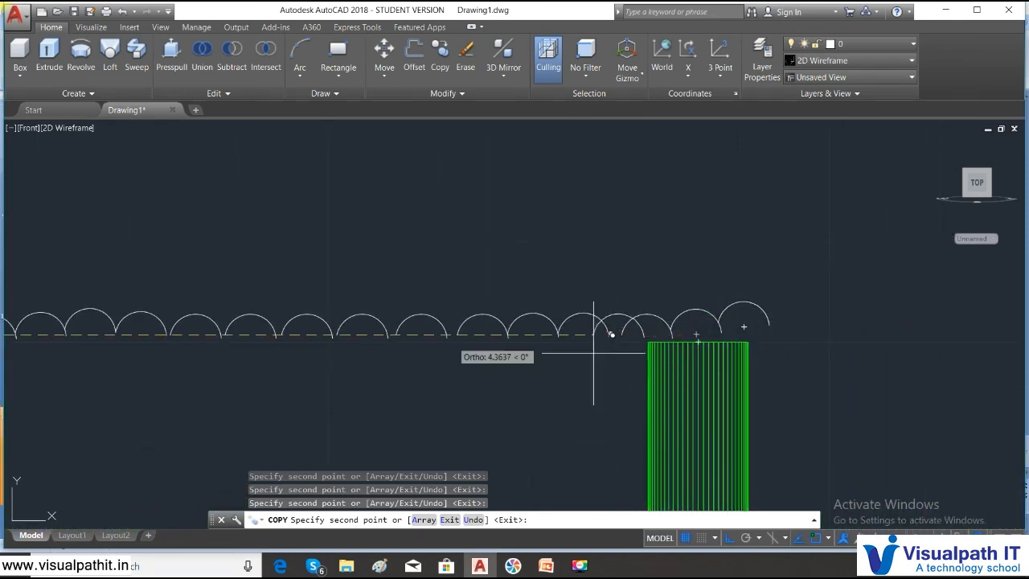
right_click(312, 262)
click(332, 265)
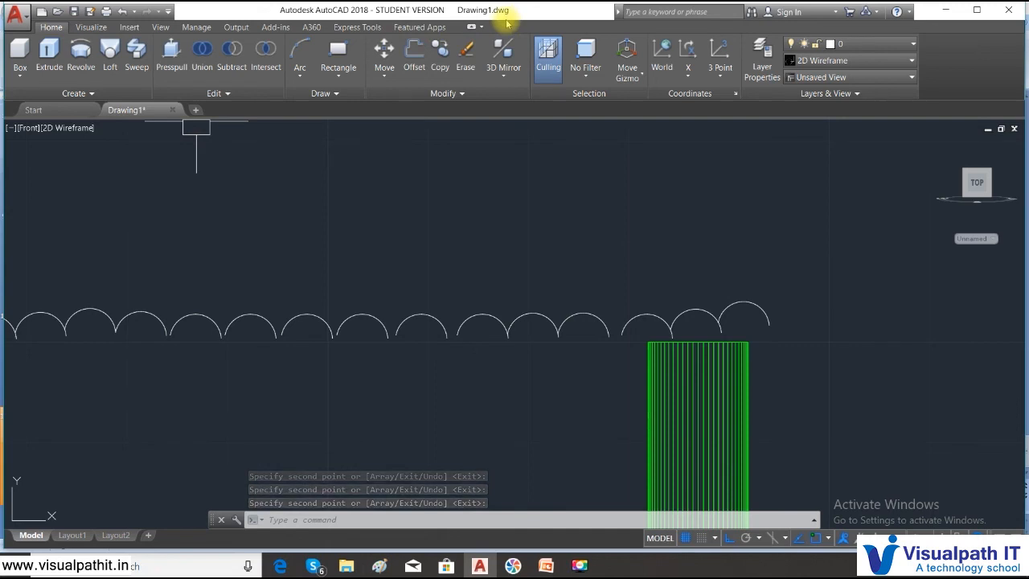
- Change to the SE Isometric view, set the radius of all four green leg circles to 0.07, and clear the selection
click(30, 127)
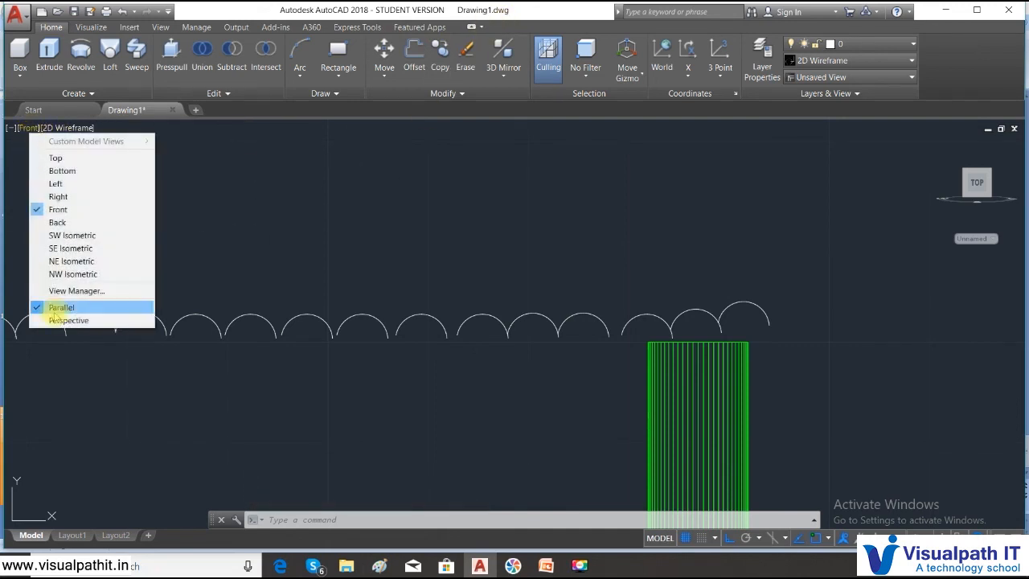
click(66, 248)
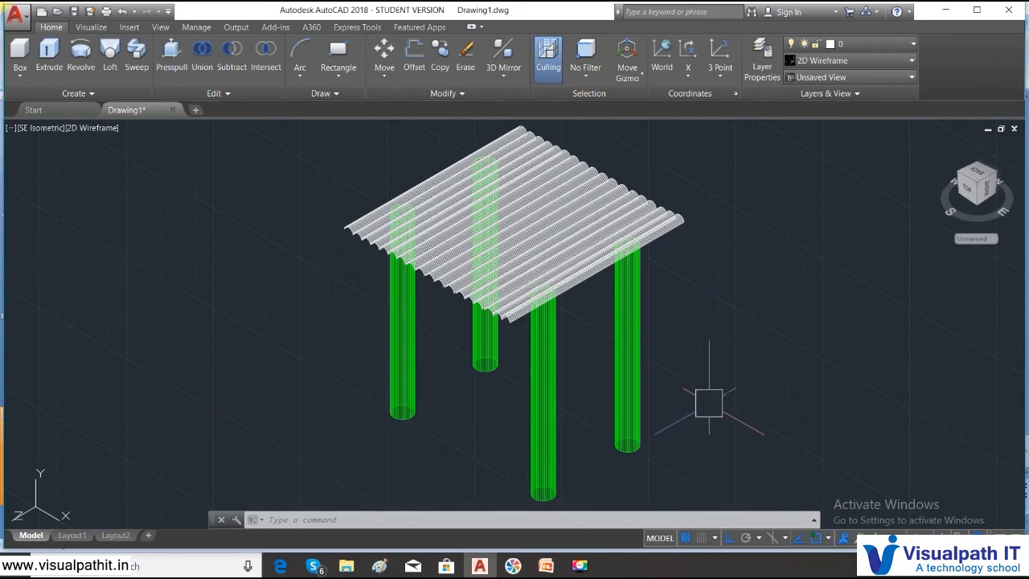
click(735, 439)
click(336, 356)
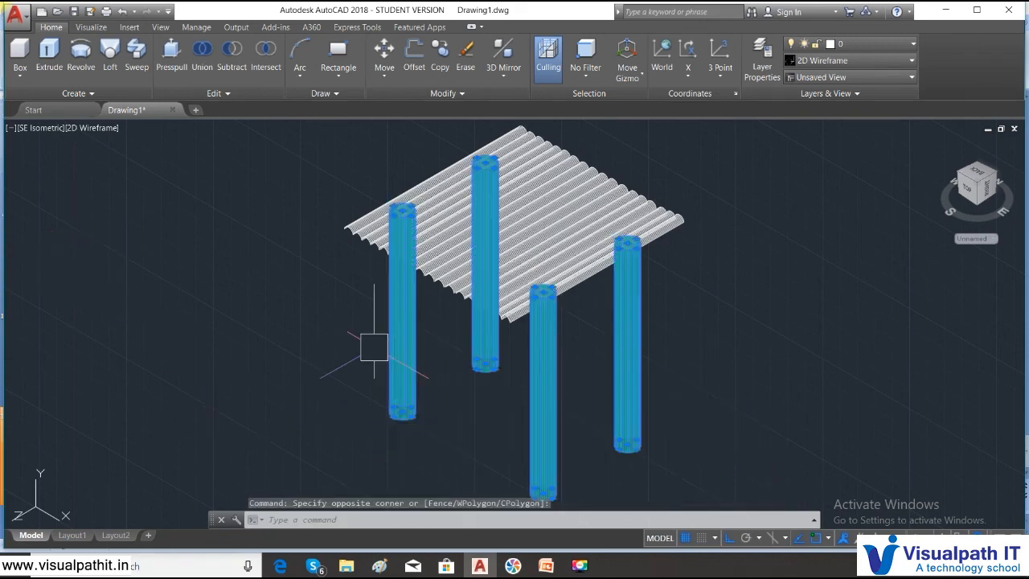
right_click(199, 282)
click(233, 260)
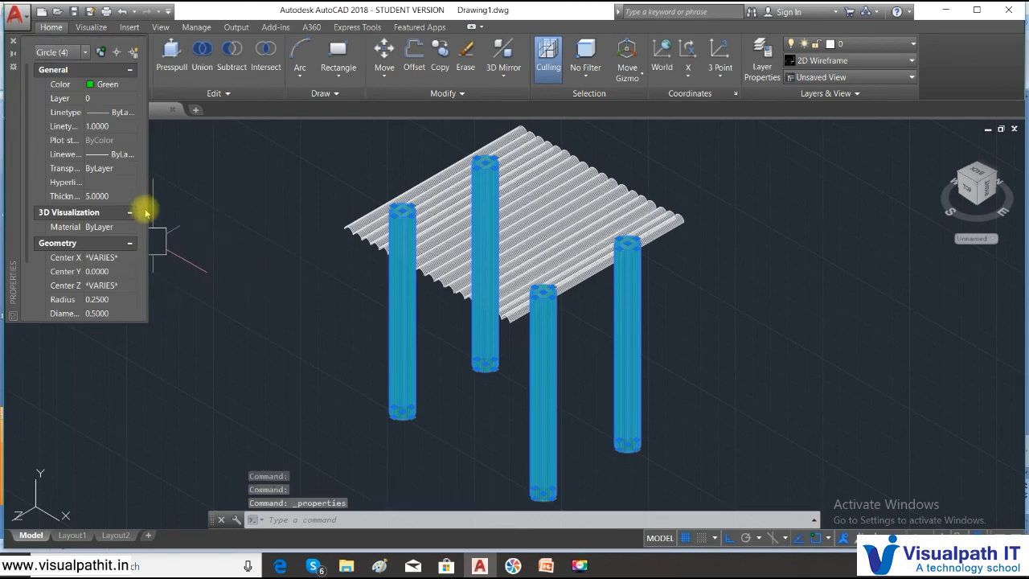
click(126, 300)
text(07)
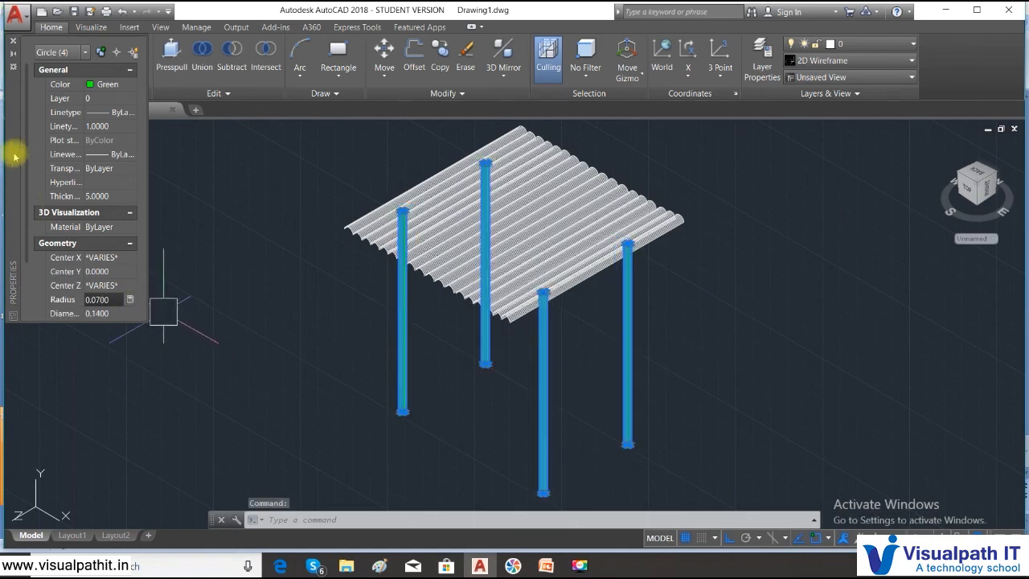
click(12, 40)
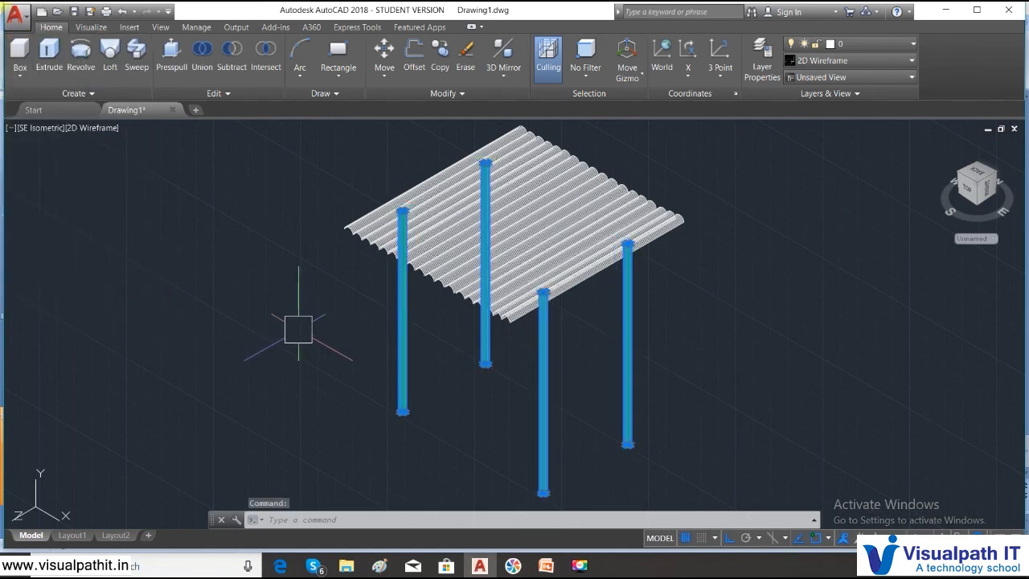
key(Escape)
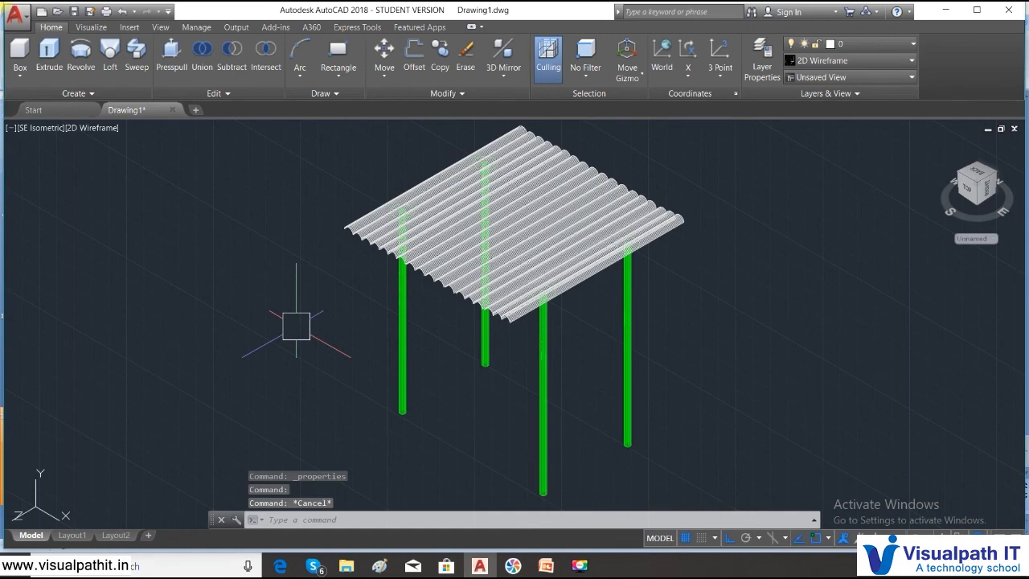